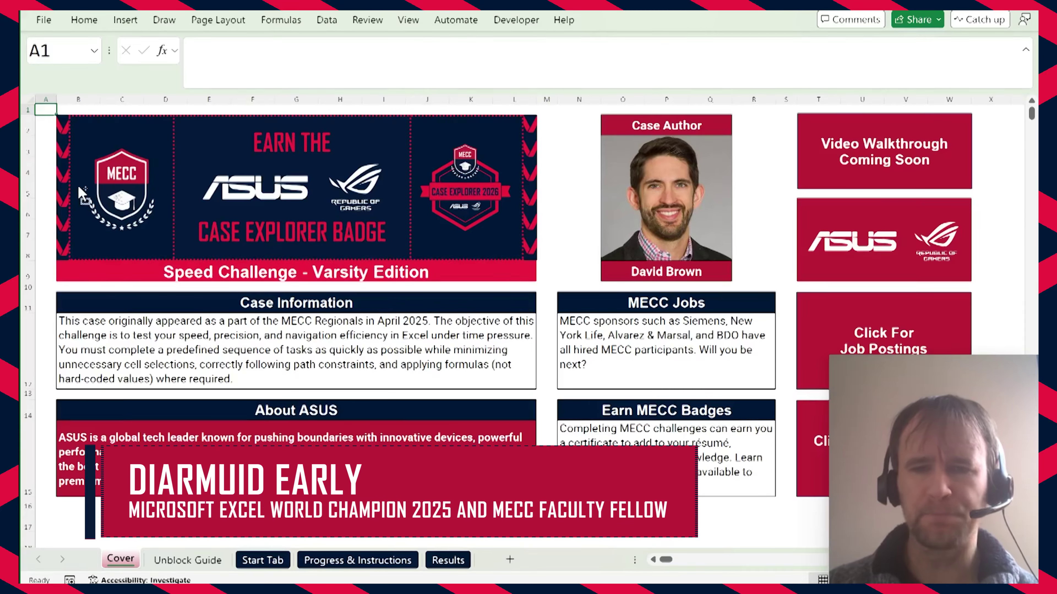
Open the Unblock Guide sheet and read through its steps for enabling and unblocking macros.
key(ctrl+Page_Down)
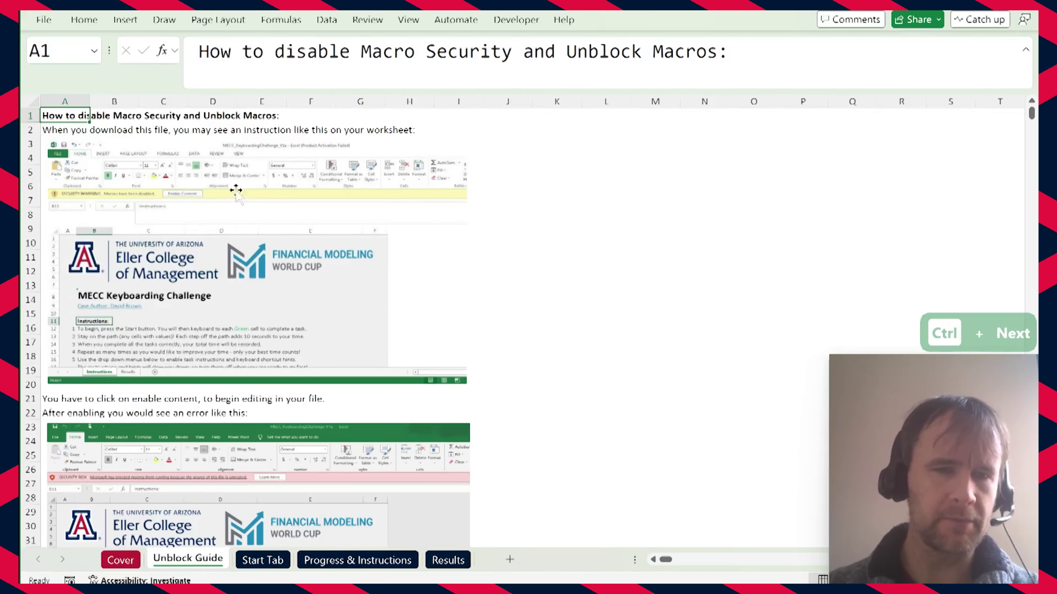
scroll(248, 277, down, 4)
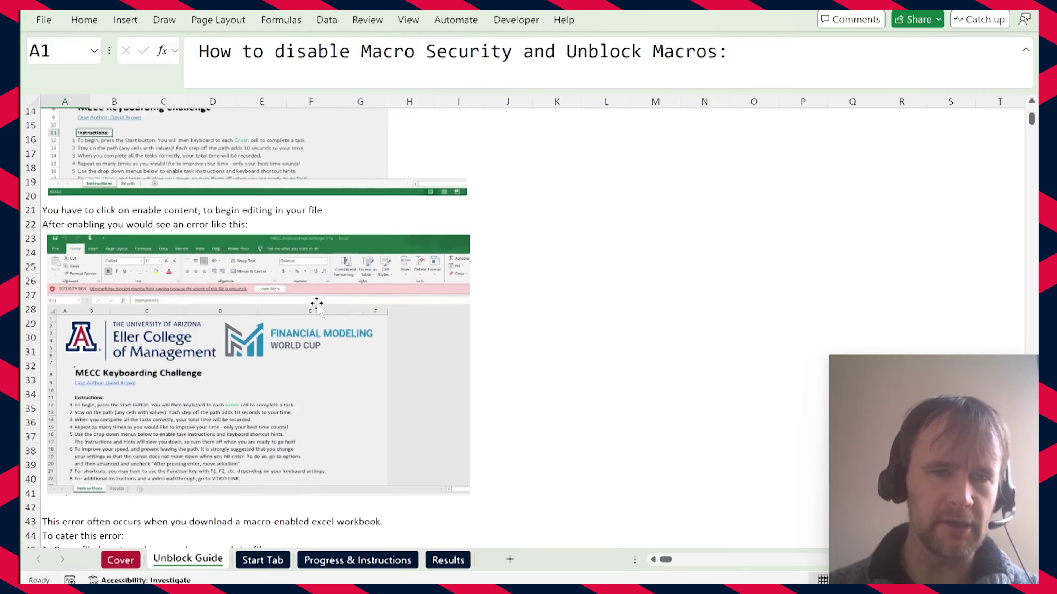
scroll(258, 345, down, 4)
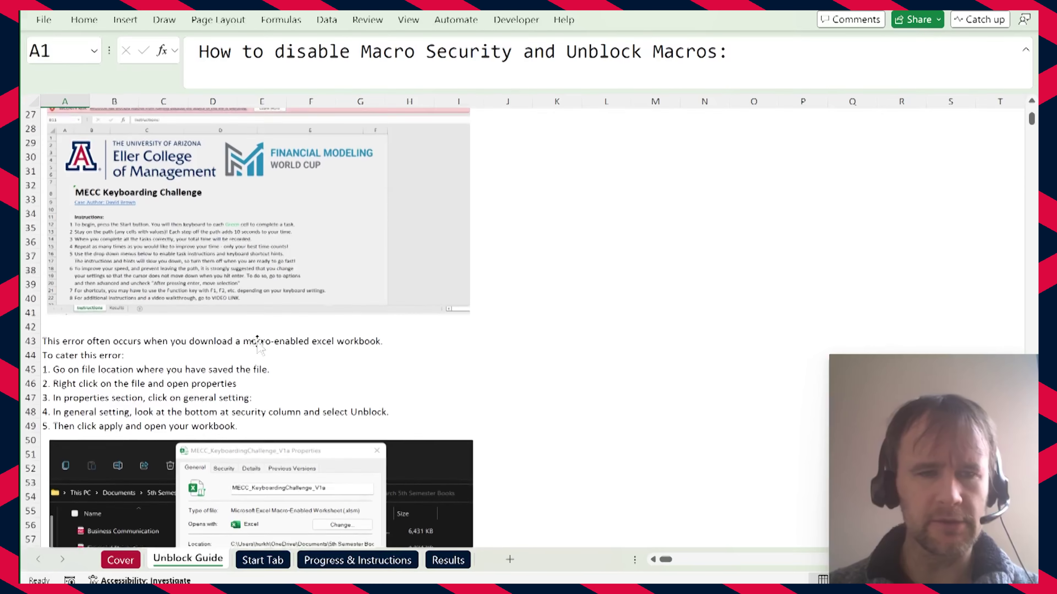
scroll(258, 345, down, 5)
scroll(257, 344, up, 13)
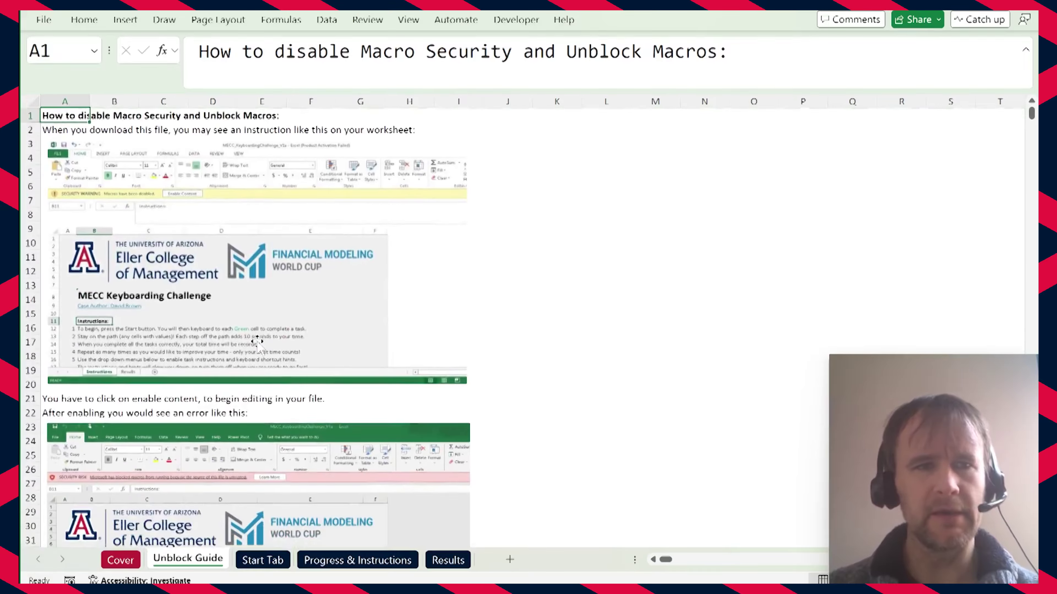
Go to the Start Tab sheet and review the Controls for instructions, keyboard hints and answer checks.
key(ctrl+Page_Down)
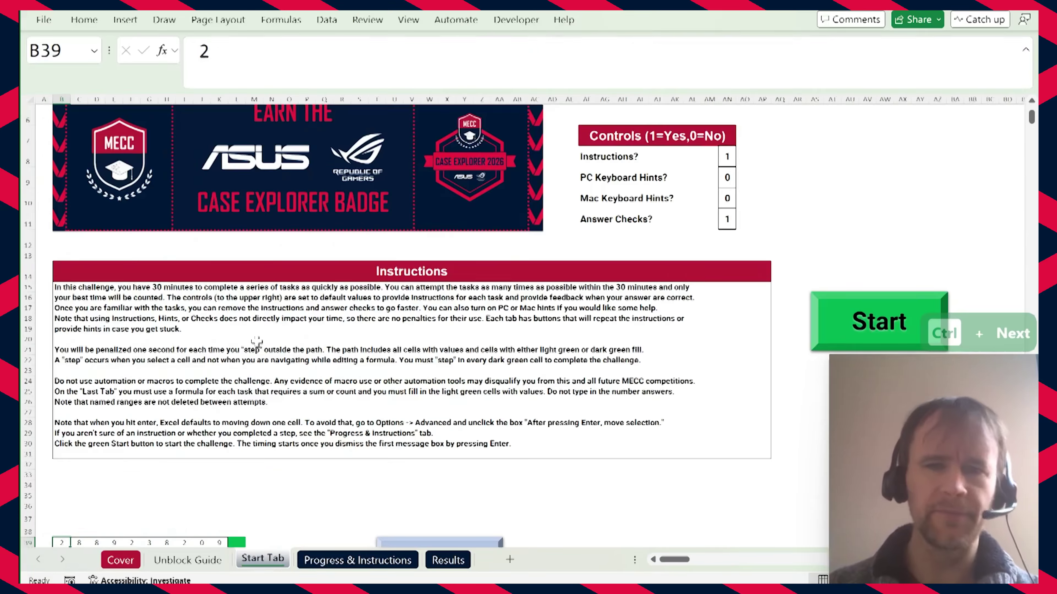
scroll(257, 341, up, 2)
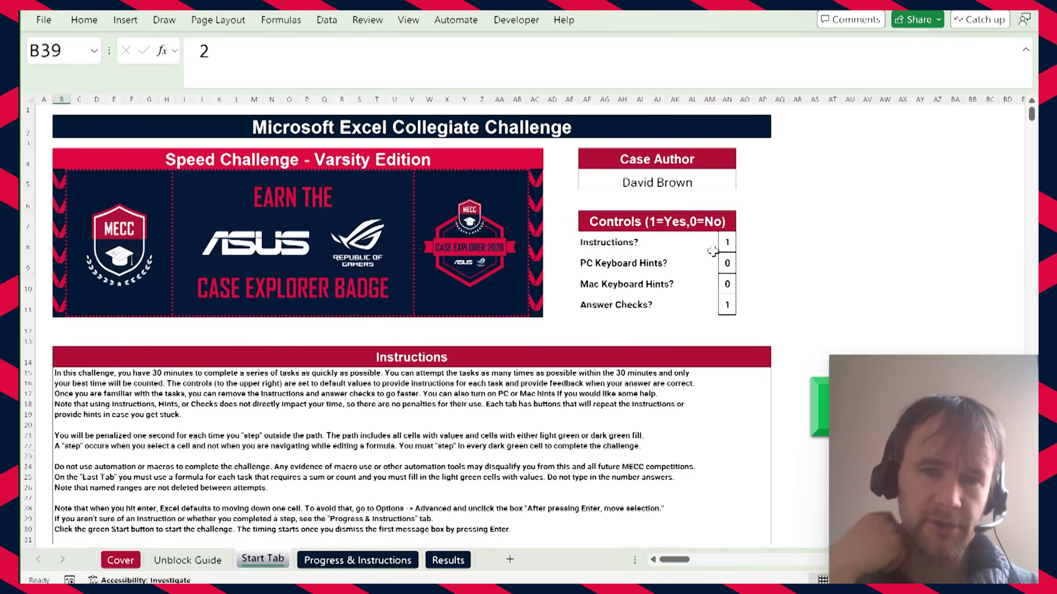
click(728, 241)
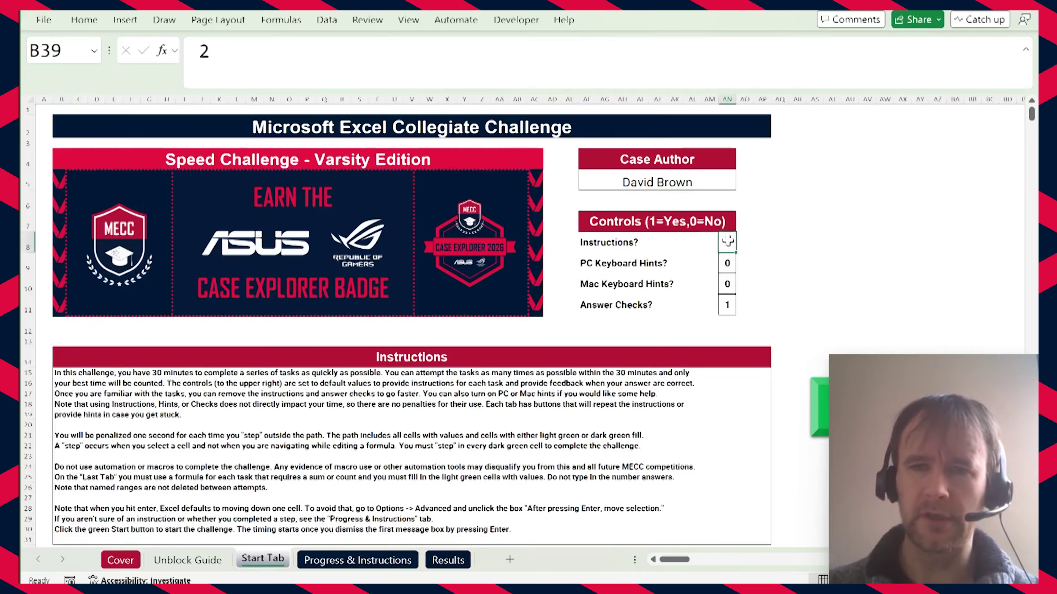
key(ctrl+shift+Left)
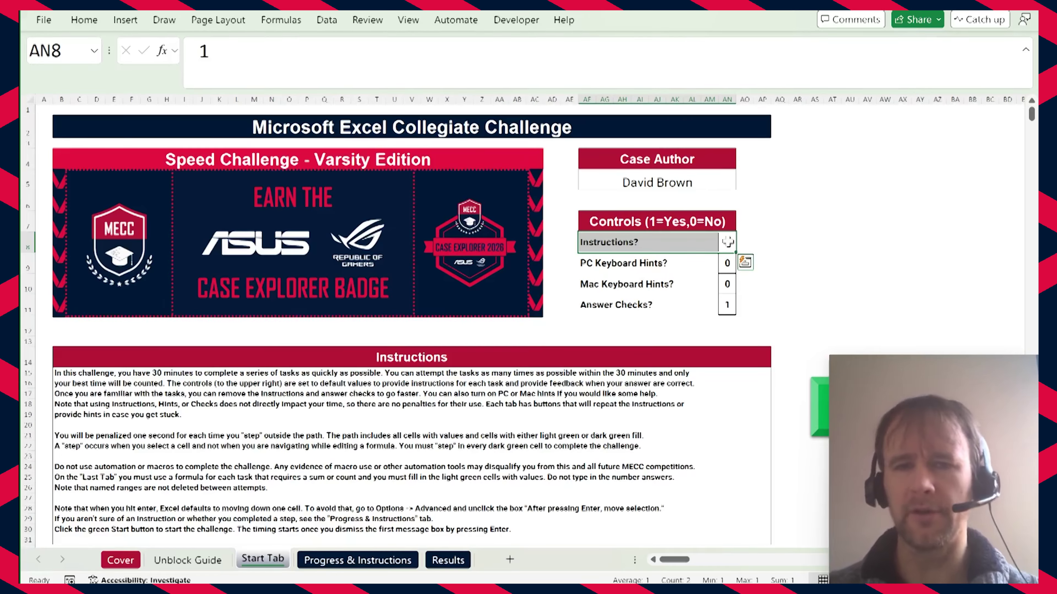
key(Down)
key(shift+Down)
key(ctrl+shift+Left)
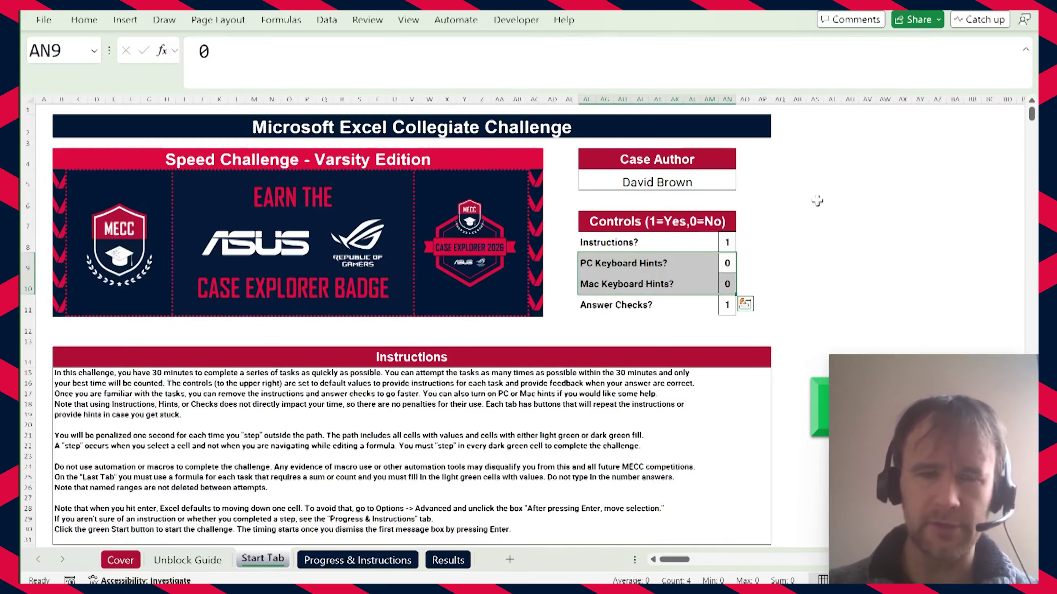
key(ctrl+Down)
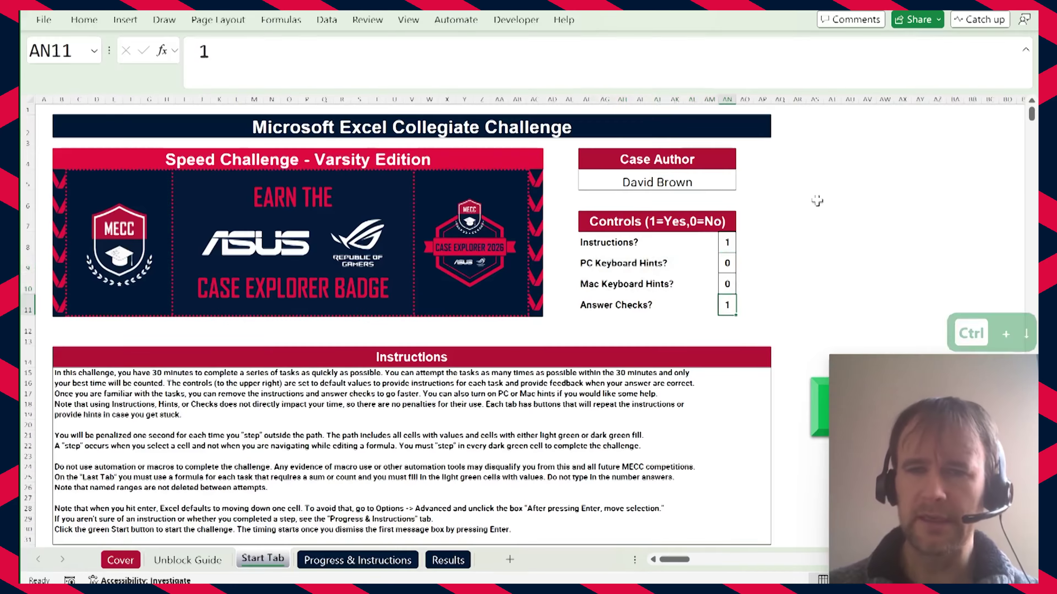
key(ctrl+shift+Left)
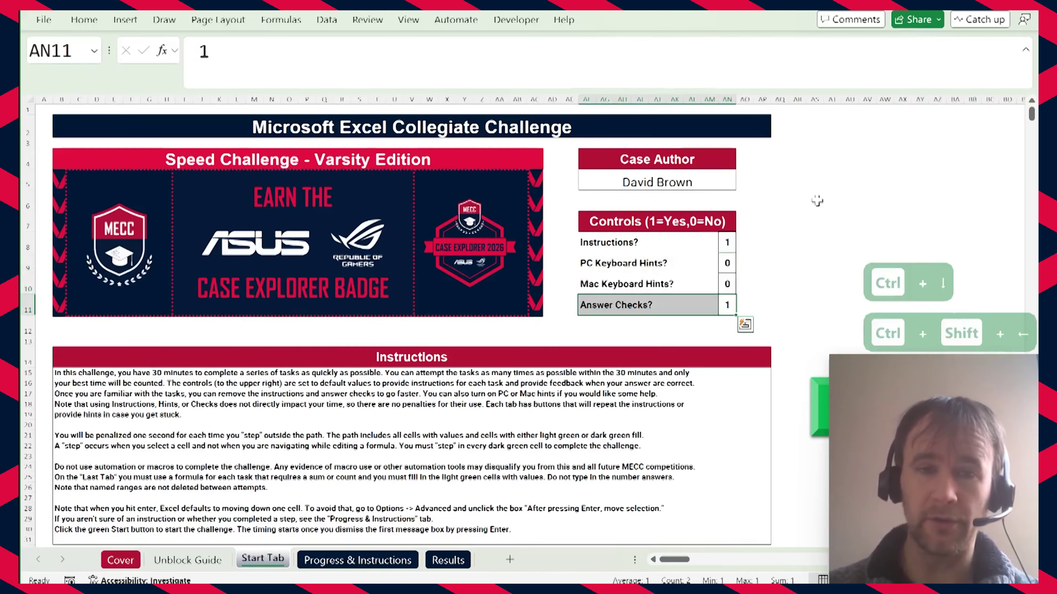
scroll(685, 316, down, 2)
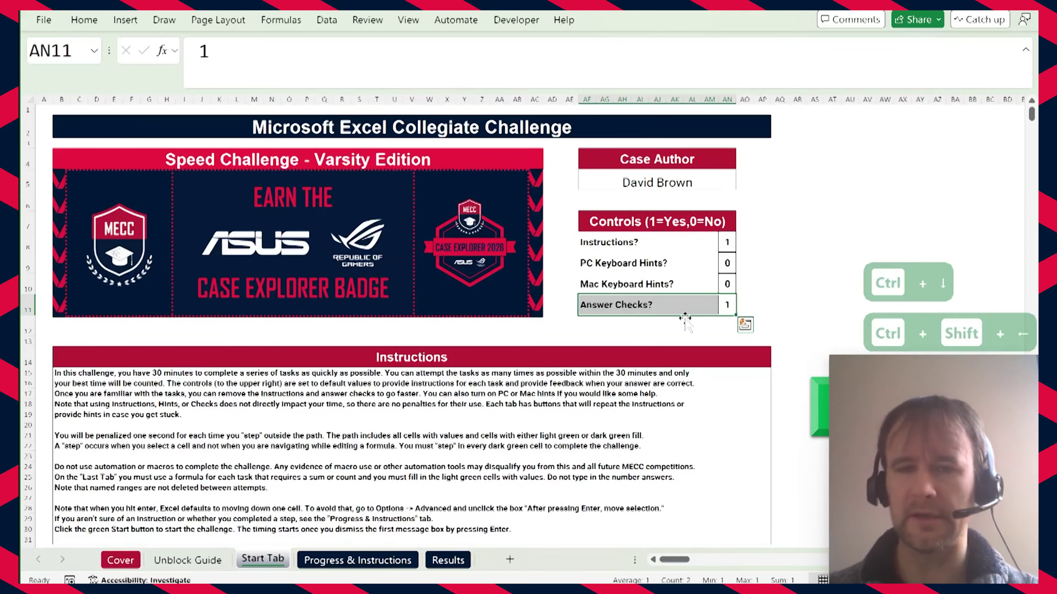
scroll(685, 319, down, 3)
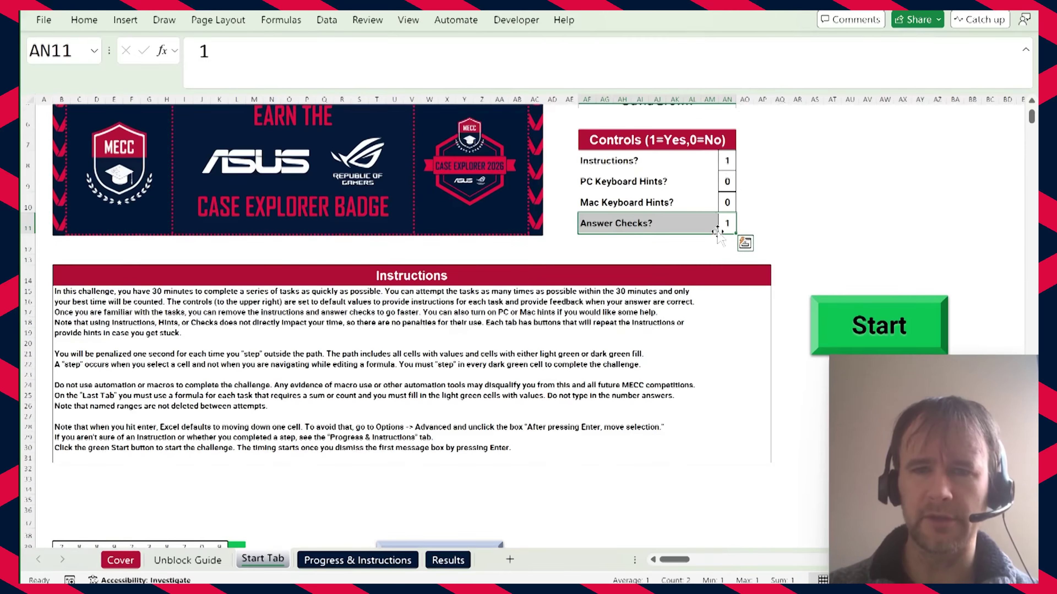
Start the timed challenge and fill the dark green cells with AutoSum row and column totals for B39:K48.
click(881, 311)
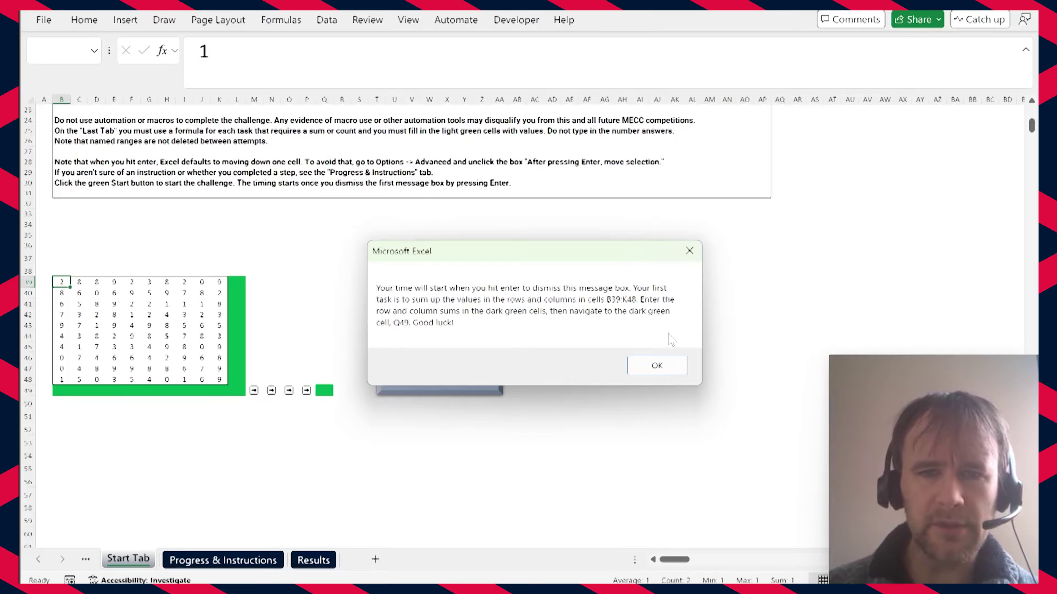
click(658, 365)
key(ctrl+shift+Down)
key(ctrl+shift+Right)
key(shift+Down)
key(shift+Right)
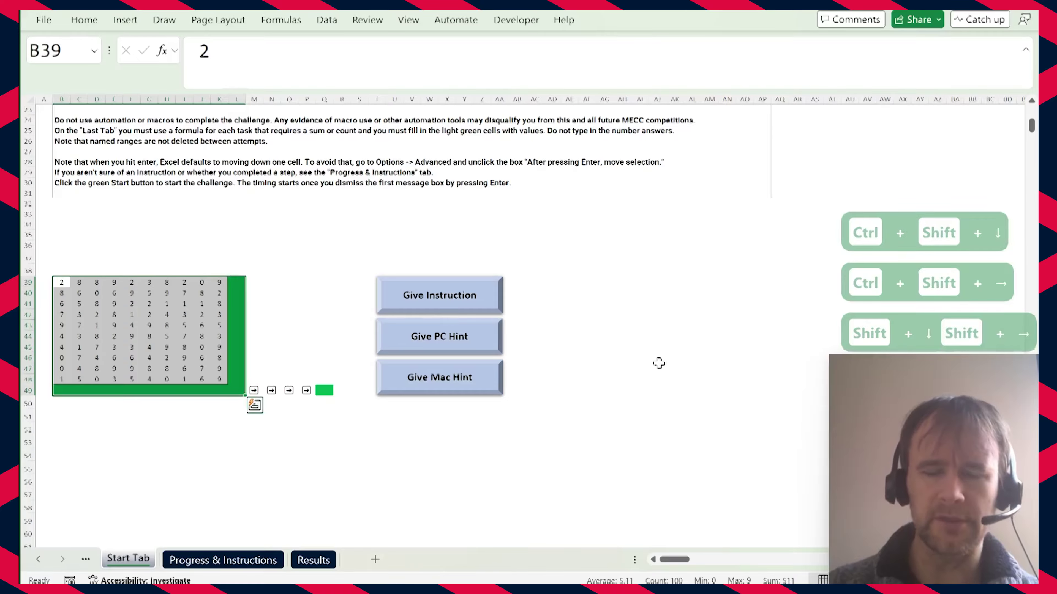
key(alt+equal)
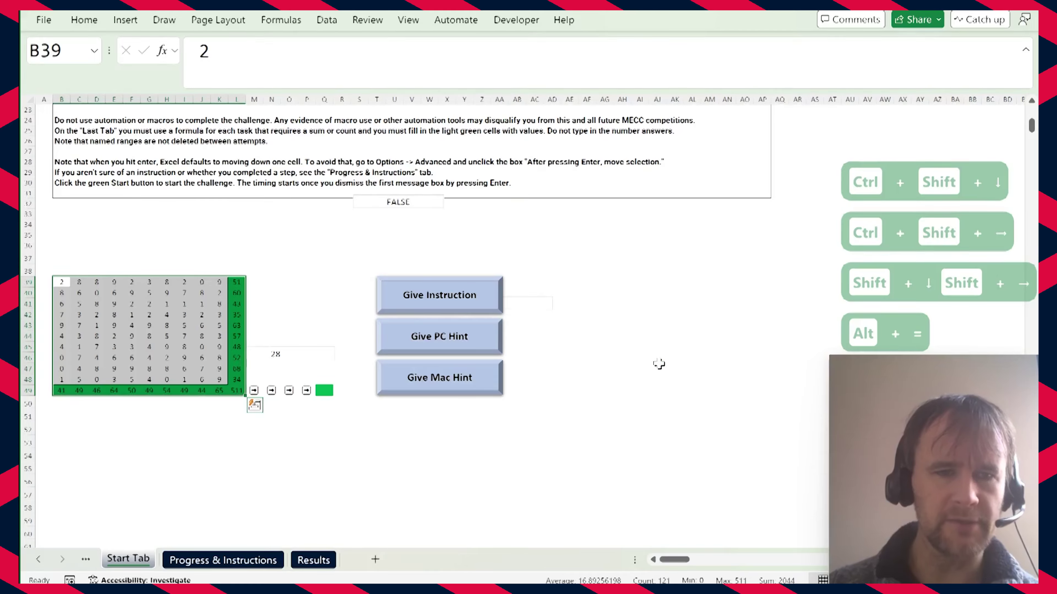
Move along the path to the dark green cell Q49, dismiss the instruction message and open the Maze Tab sheet.
key(ctrl+Down)
key(ctrl+Right)
key(Right)
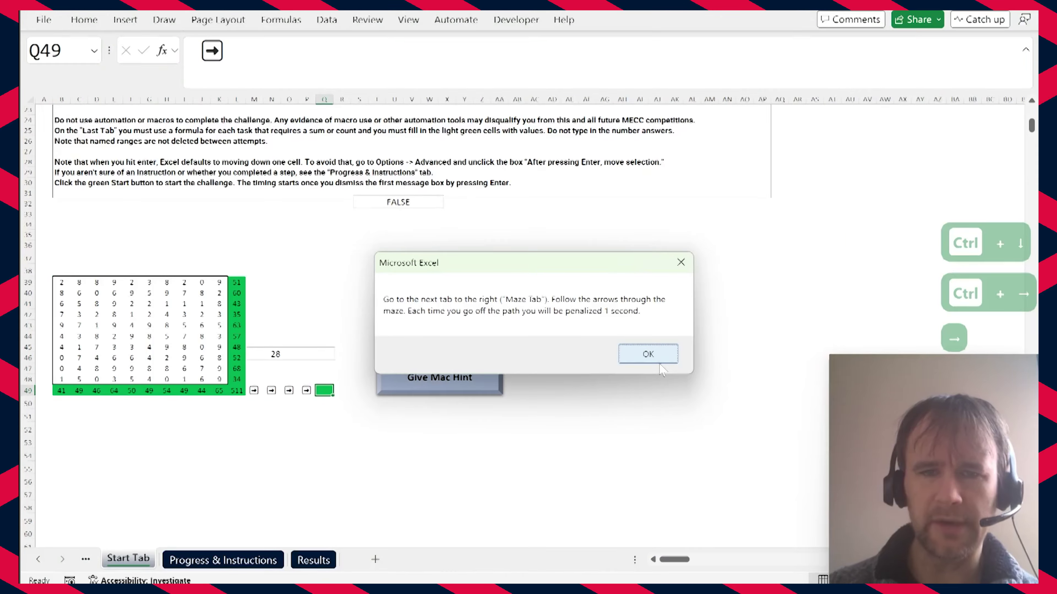
key(Return)
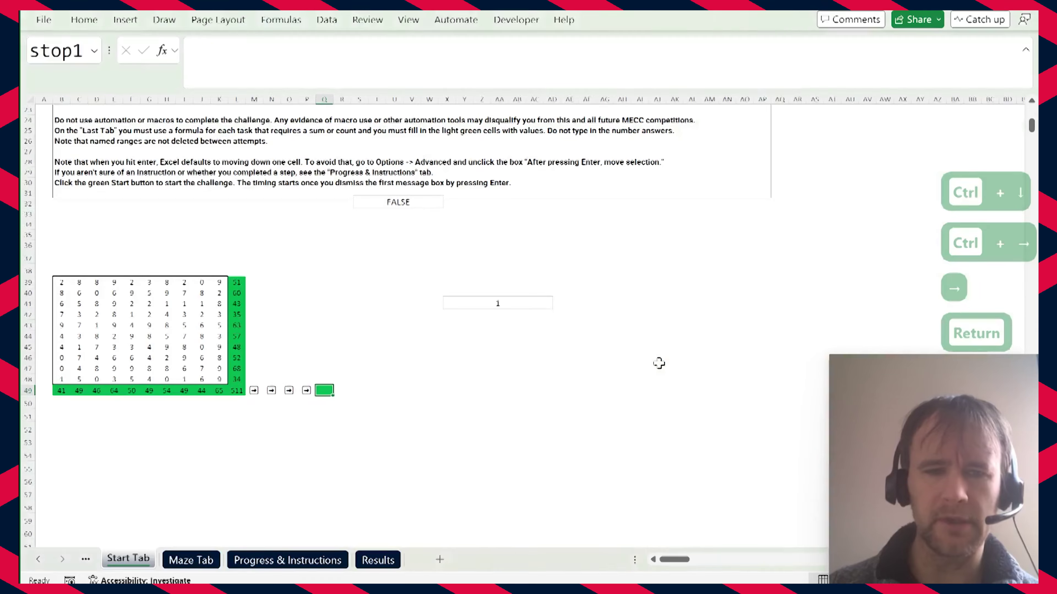
key(ctrl+Page_Down)
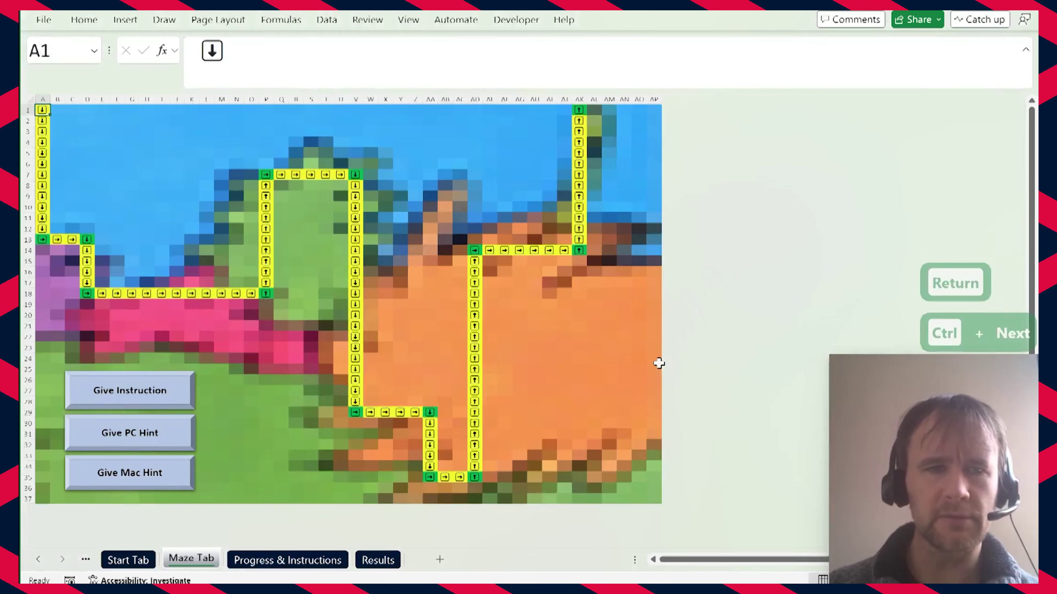
Follow the maze arrows from A1 through each green corner cell as far as AD14 without leaving the path.
key(ctrl+Down)
key(ctrl+Right)
key(ctrl+Down)
key(ctrl+Right)
key(ctrl+Up)
key(ctrl+Right)
key(ctrl+Down)
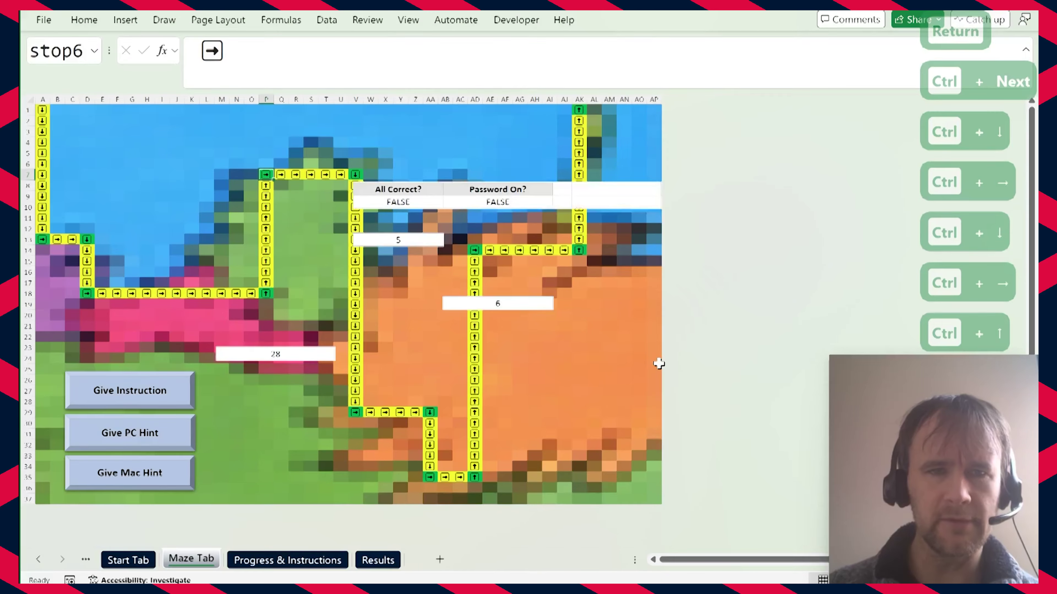
key(ctrl+Right)
key(ctrl+Down)
key(ctrl+Right)
key(ctrl+Up)
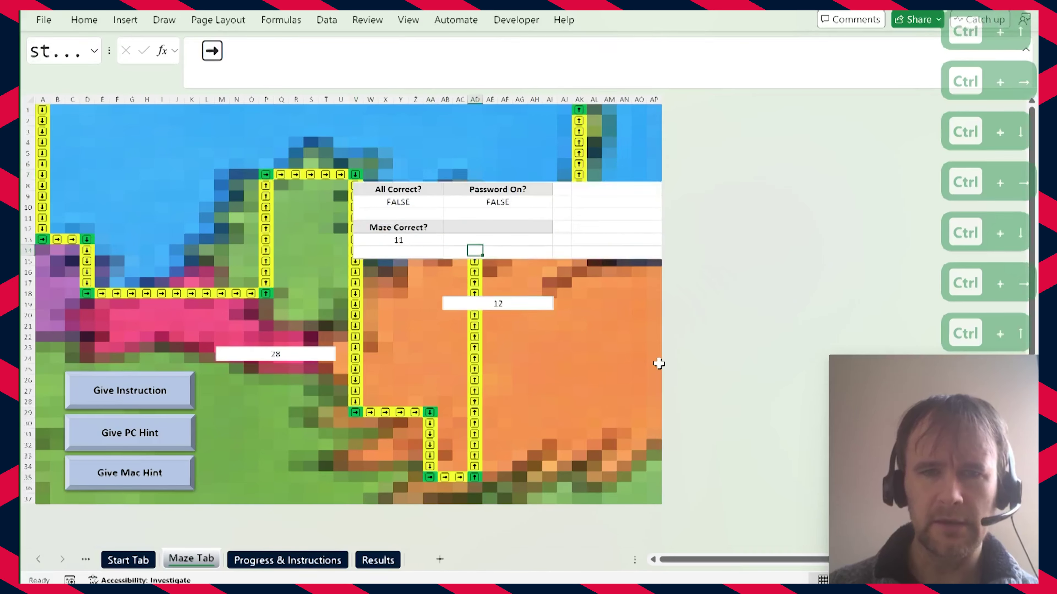
Follow the remaining maze arrows from AD14 through AK14 to the end cell AK1 and dismiss the message.
key(ctrl+Page_Up)
key(ctrl+Page_Down)
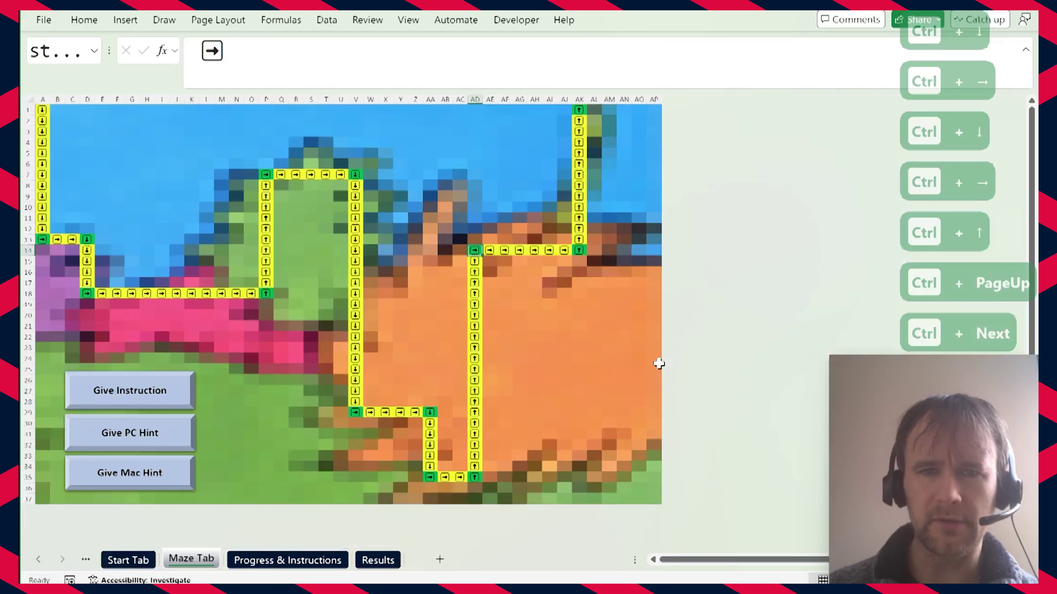
key(ctrl+Right)
key(ctrl+Up)
key(Return)
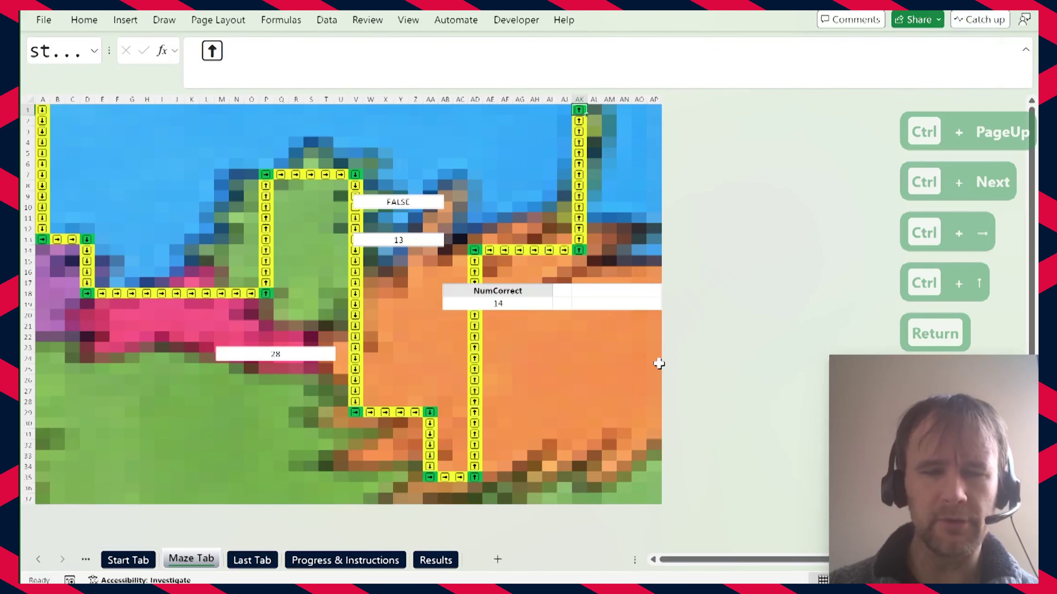
Open the Last Tab sheet, follow the arrows from A1 to the green cell L15 and dismiss the task message.
key(ctrl+Page_Up)
key(ctrl+Page_Down)
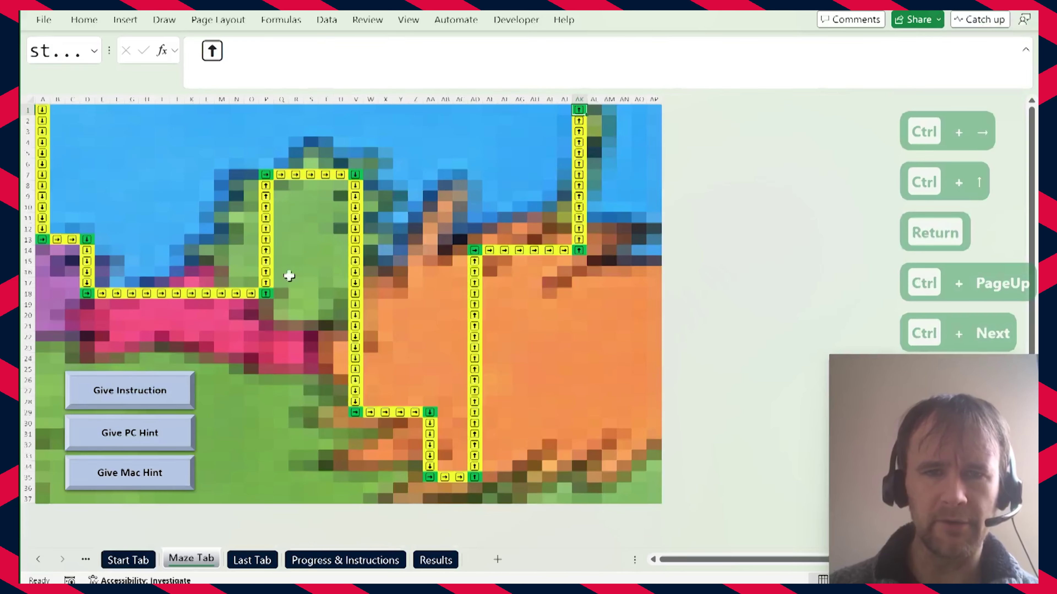
key(ctrl+Page_Down)
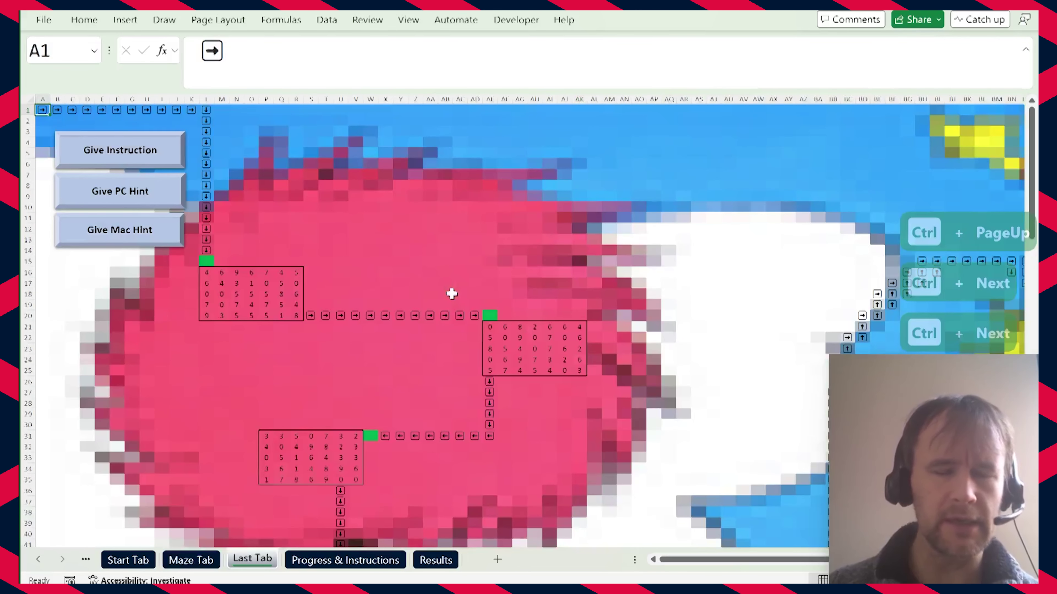
key(ctrl+Right)
key(ctrl+Down)
key(Down)
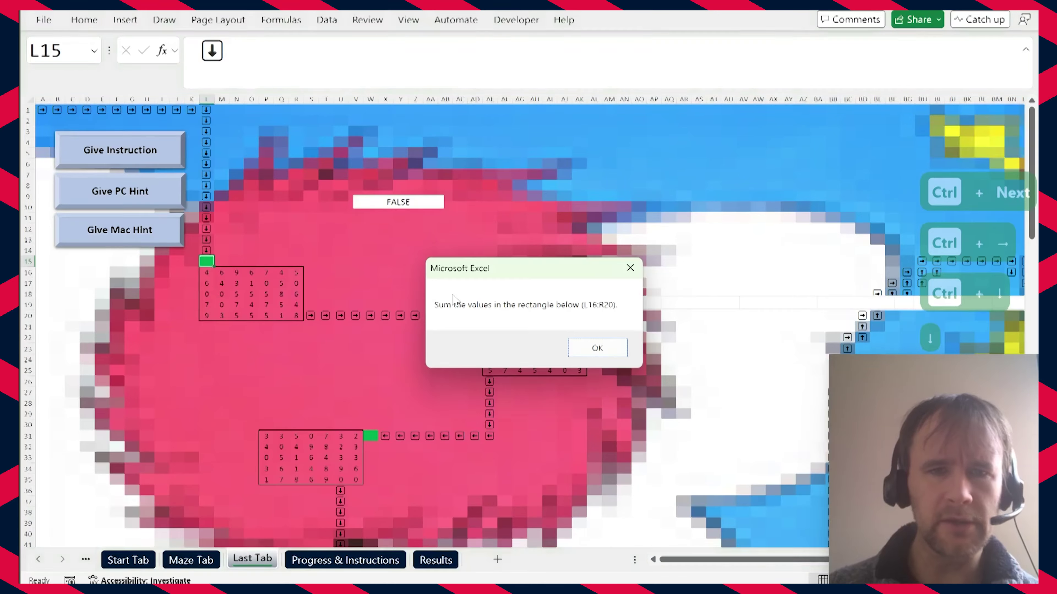
key(Return)
Enter =SUM(L16:R20) in L15 without moving off the cell and dismiss the answer check message.
text(=su)
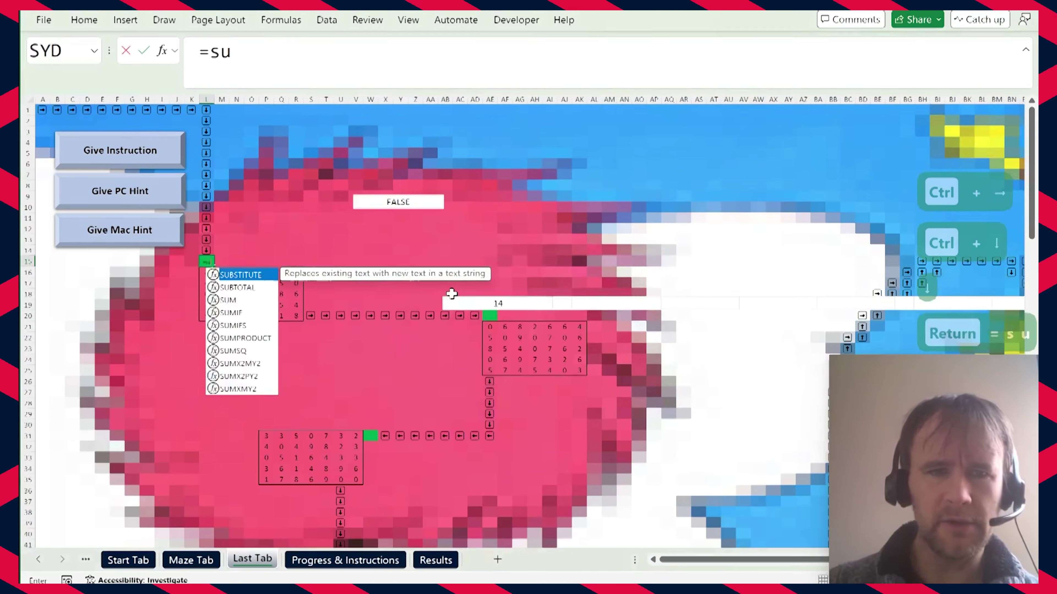
text(m)
key(Tab)
key(ctrl+shift+Down)
key(ctrl+shift+Right)
text())
key(ctrl+Return)
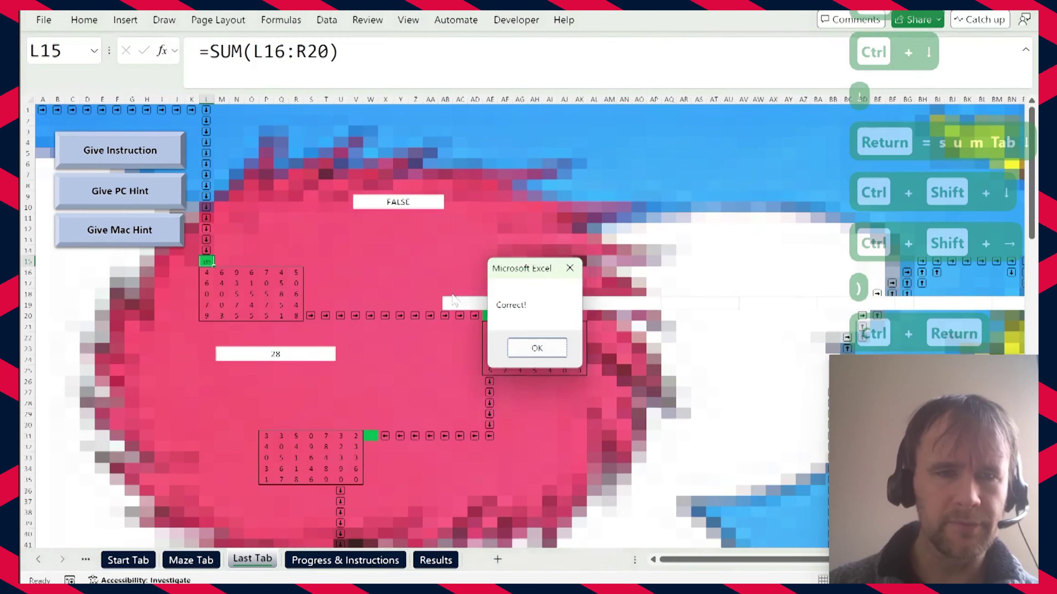
key(Return)
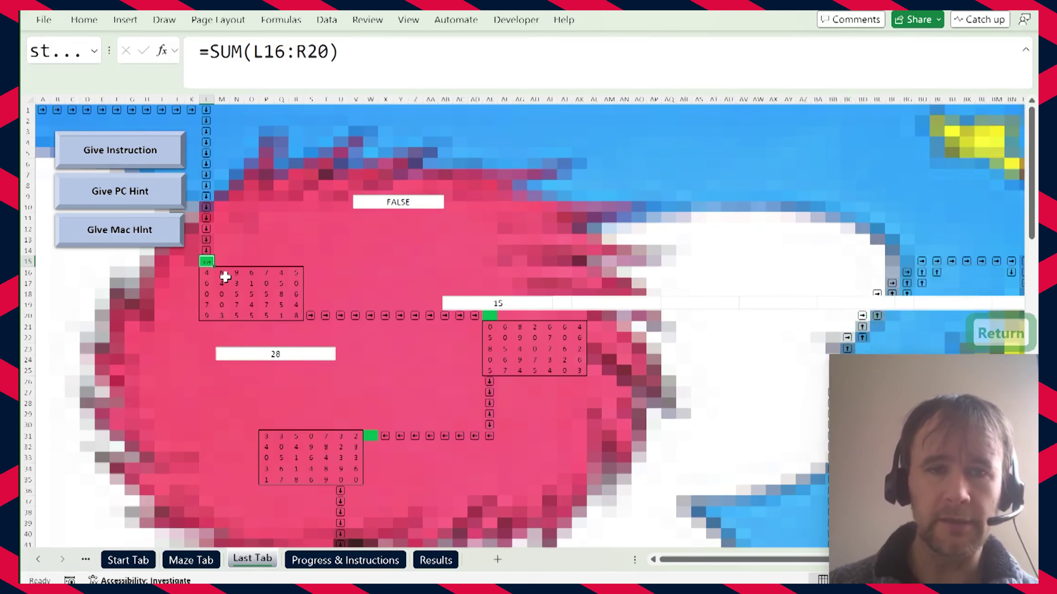
Follow the path through the first number block and along row 20 to green cell AE20, dismissing the task message.
key(Down)
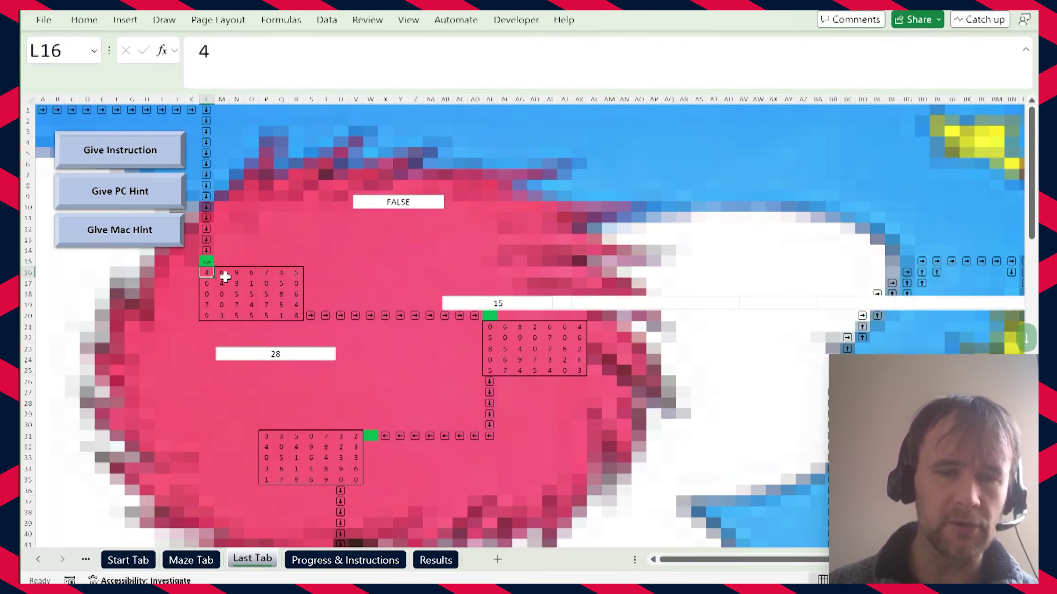
key(ctrl+Down)
key(ctrl+Right)
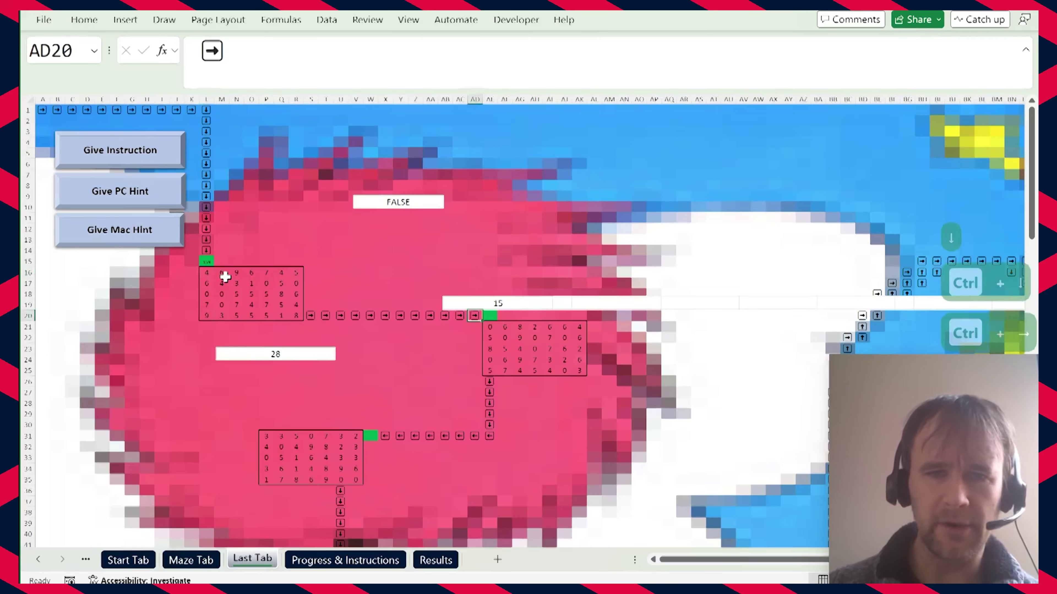
key(Right)
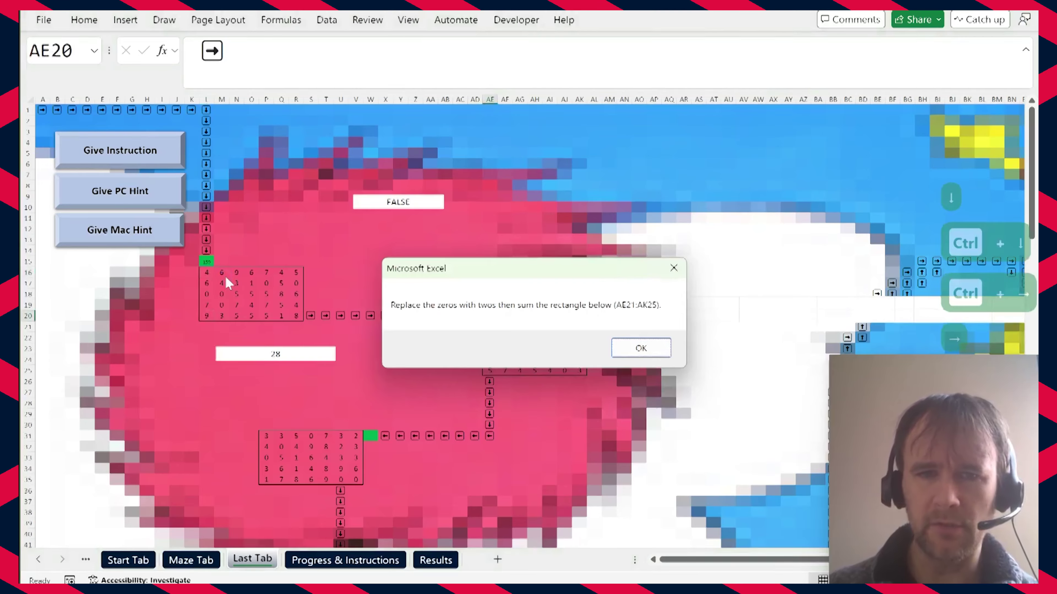
key(Return)
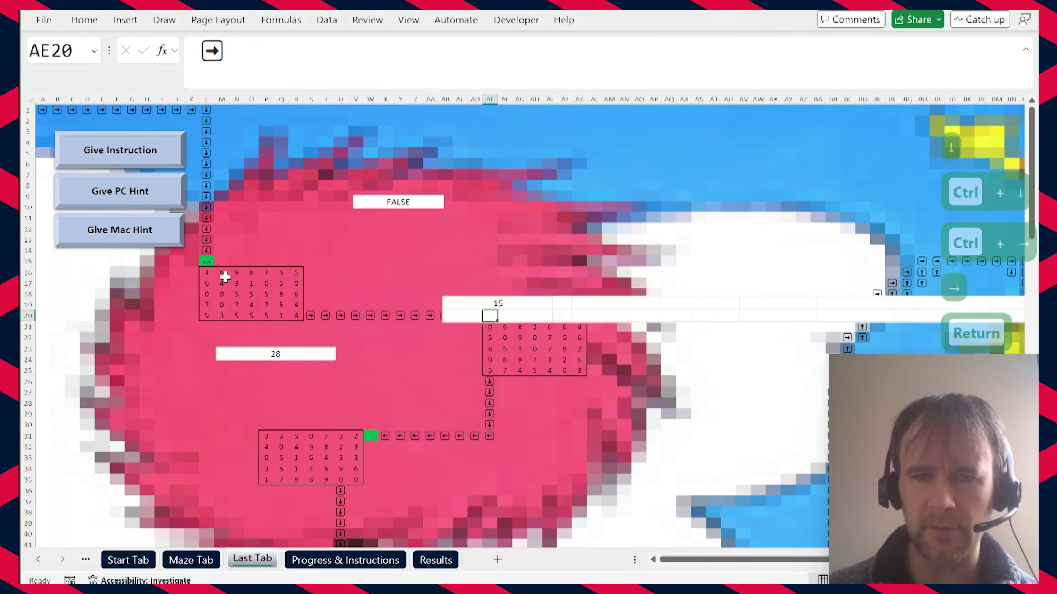
Replace every 0 with 2 in the number block AE21:AK25 below the green cell.
key(Down)
key(ctrl+shift+Right)
key(shift+Down)
key(shift+Down)
key(shift+Down)
key(shift+Down)
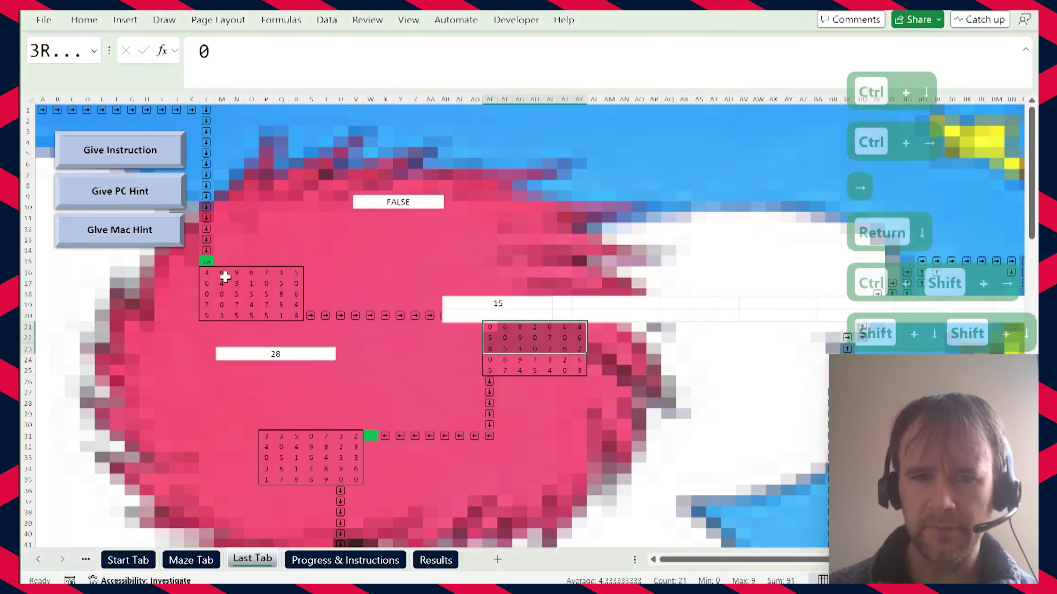
key(ctrl+f)
text(0)
key(alt+p)
text(2)
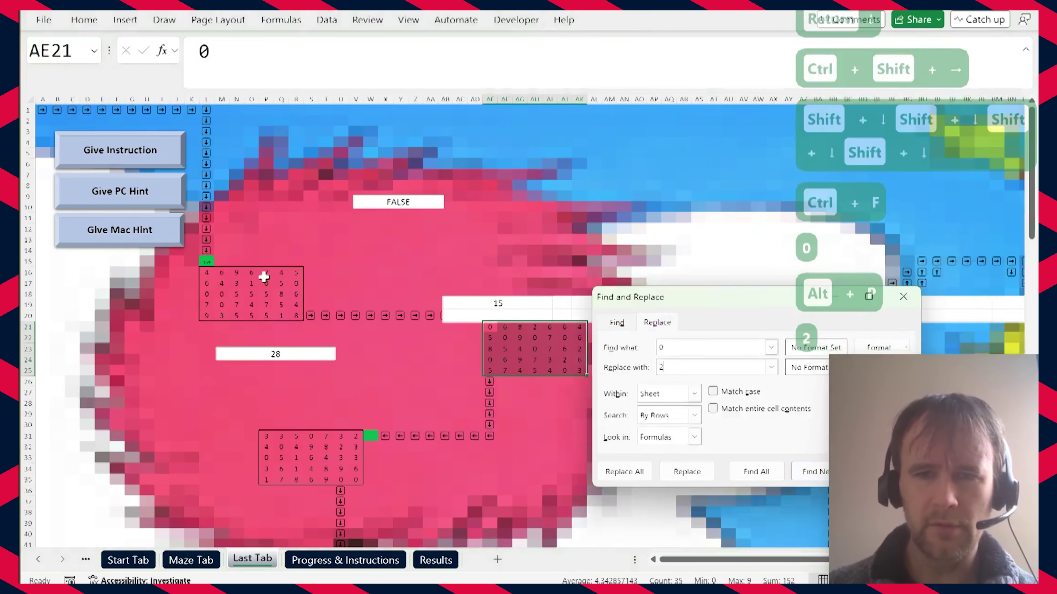
key(alt+a)
key(Escape)
key(Escape)
Enter =SUM(AE21:AK25) in green cell AE20 without moving off the cell and dismiss the answer check message.
key(Up)
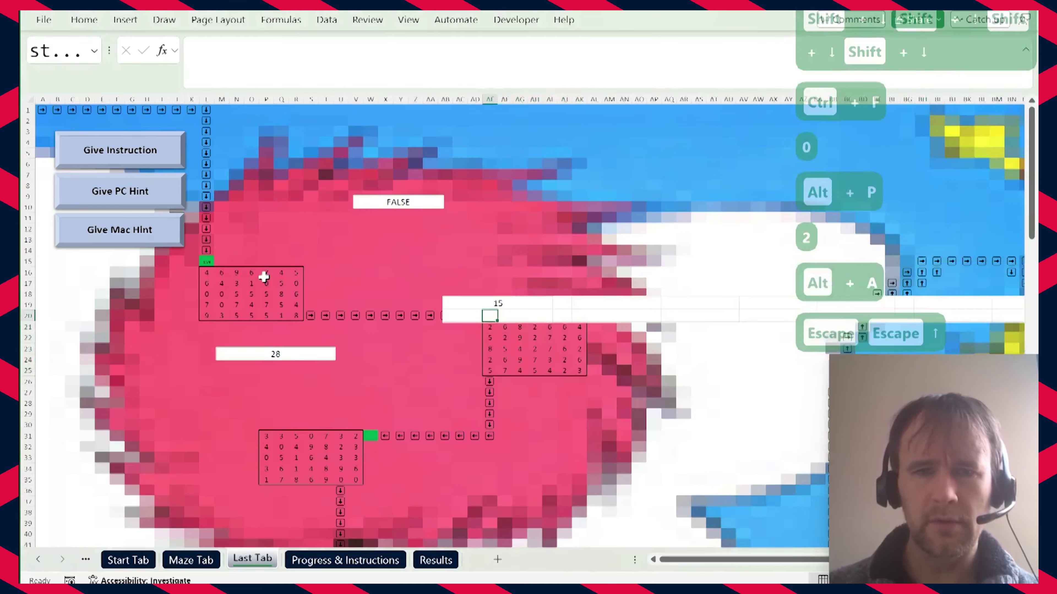
text(=sum)
key(Tab)
key(Down)
key(ctrl+shift+Right)
key(shift+Down)
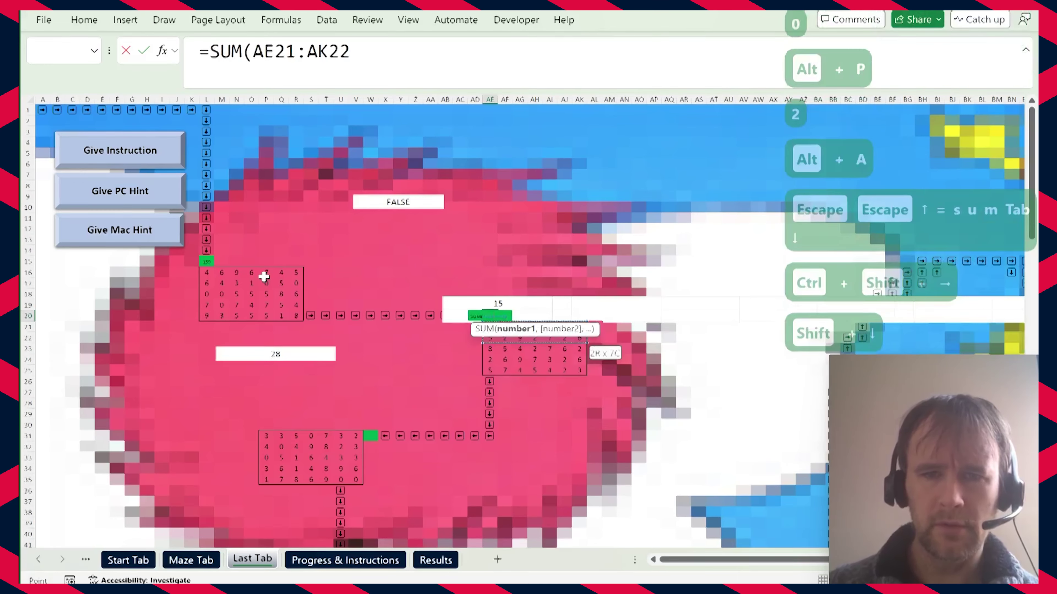
key(shift+Down)
key(shift+Down)
key(shift+Down)
text())
key(ctrl+Return)
key(Return)
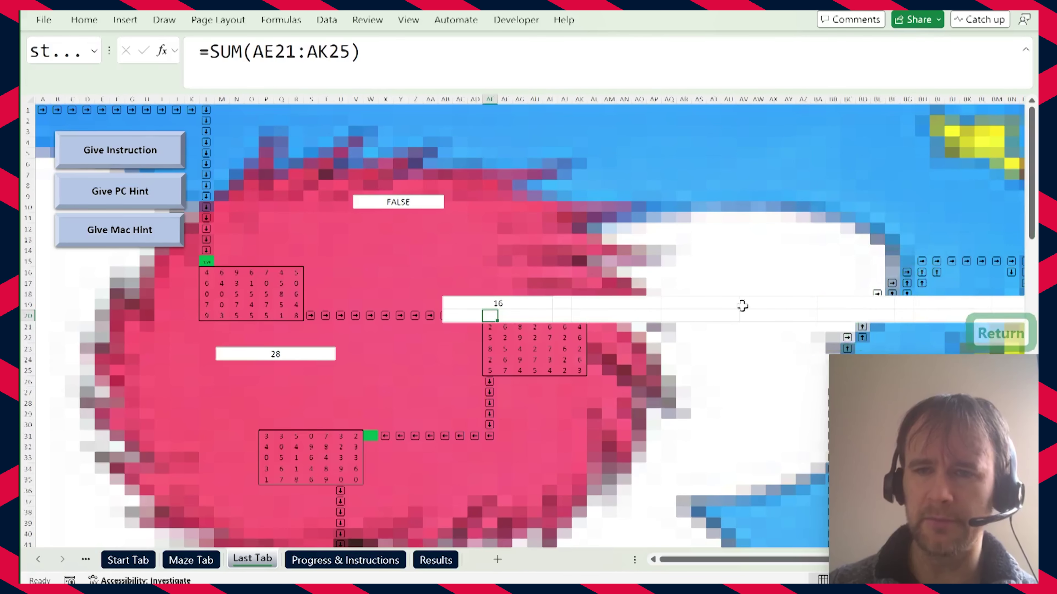
Follow the path down column AE and along row 31 to green cell W31, dismissing the task message.
key(ctrl+Down)
key(ctrl+Left)
key(Left)
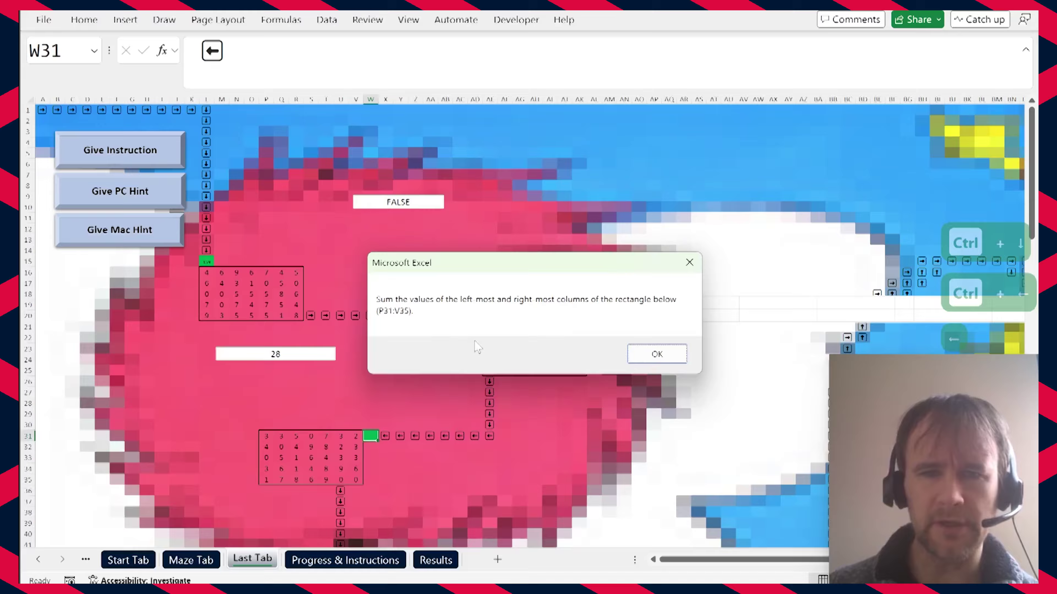
key(Return)
Enter =SUM(P31:P35,V31:V35) in W31 without moving off the cell and dismiss the answer check message.
text(=sum)
key(Tab)
key(ctrl+Left)
key(ctrl+Left)
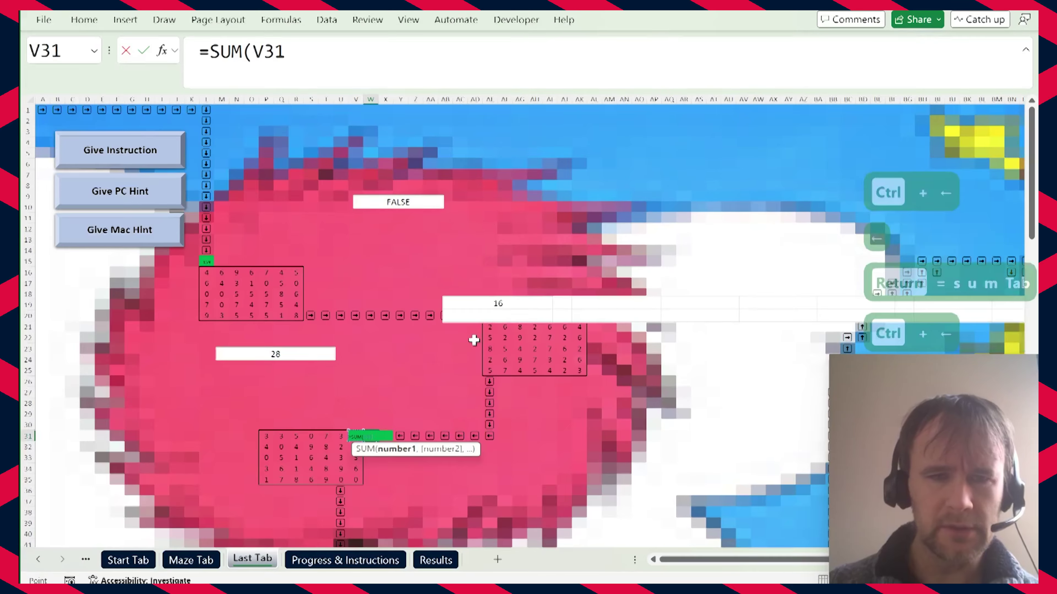
key(ctrl+shift+Down)
text(,)
key(Left)
key(ctrl+shift+Down)
text(()
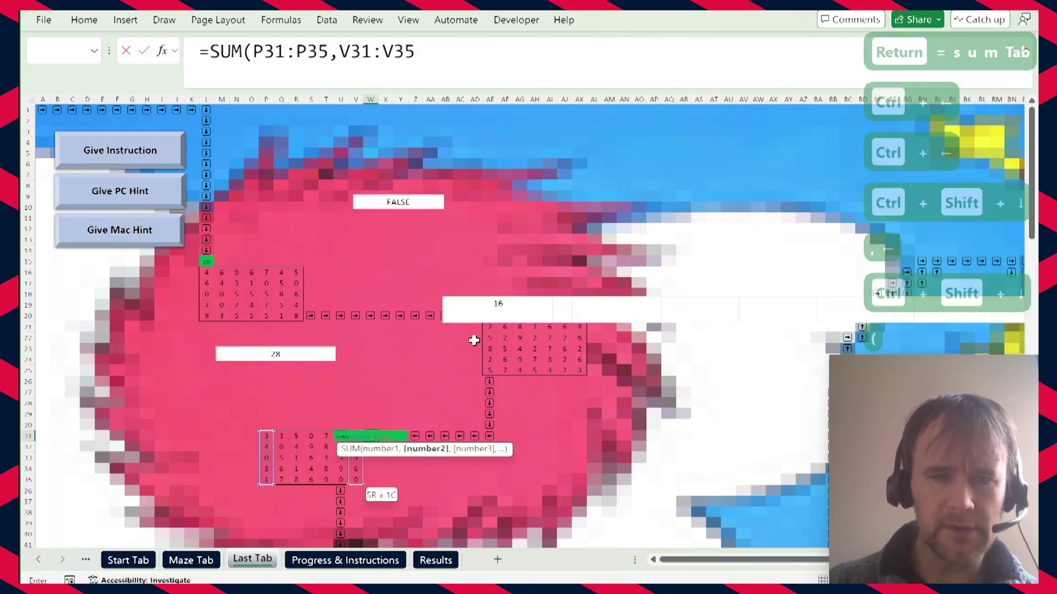
key(BackSpace)
text())
key(ctrl+Return)
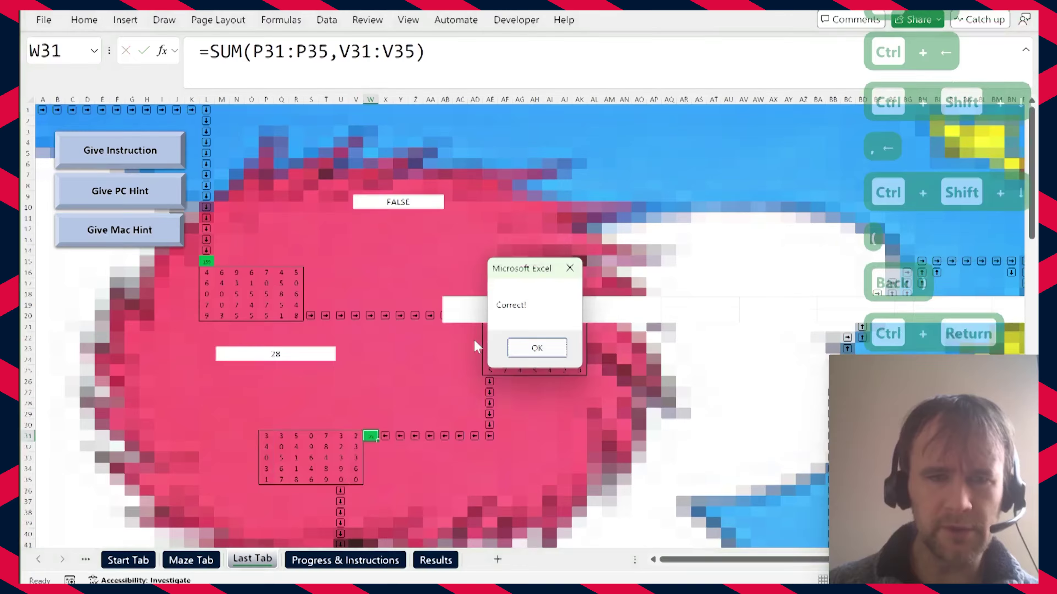
key(Return)
Follow the arrows down columns U, S and Q and along row 129 to green cell AM129, dismissing the task message.
key(Left)
key(Left)
key(ctrl+Down)
key(ctrl+Left)
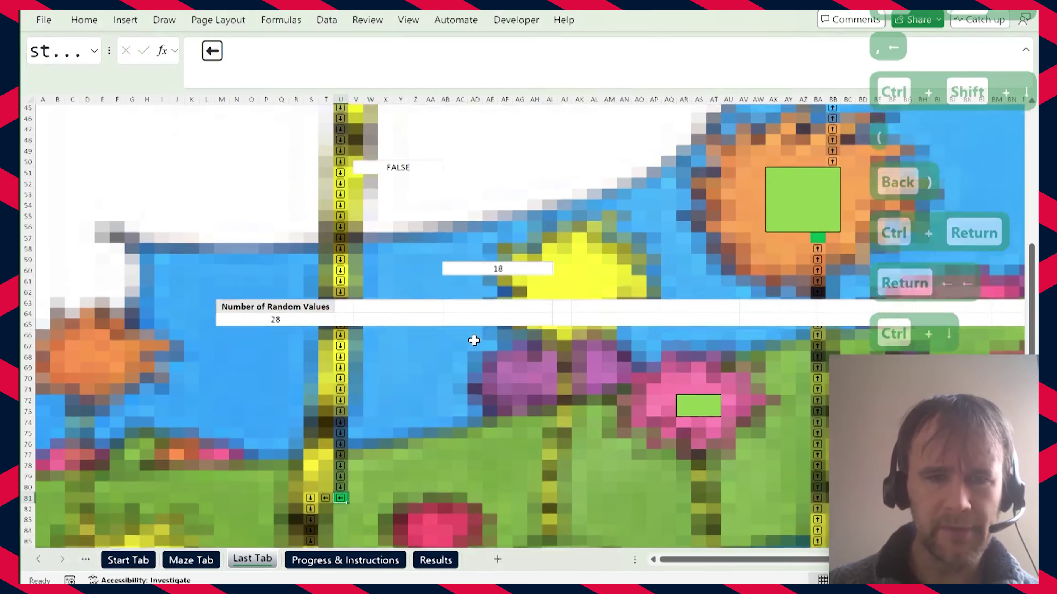
key(ctrl+Down)
key(ctrl+Left)
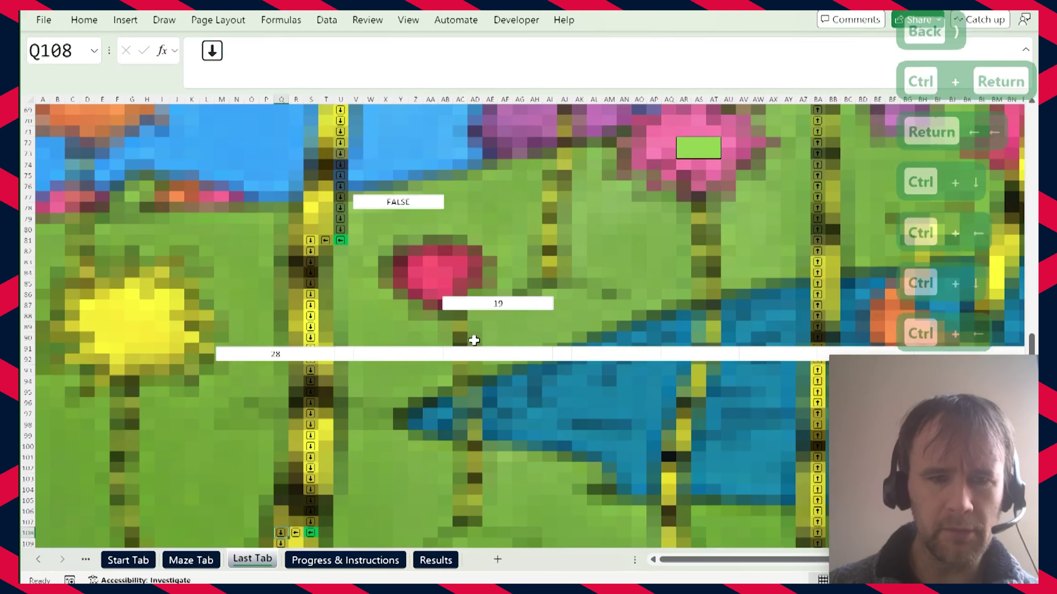
key(ctrl+Down)
key(ctrl+Right)
key(Right)
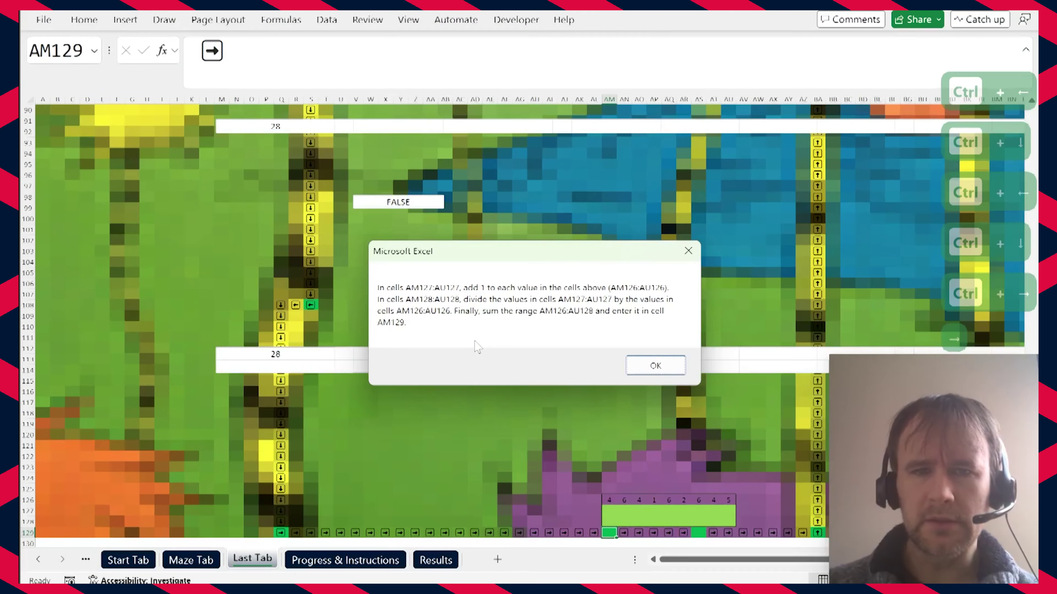
key(Return)
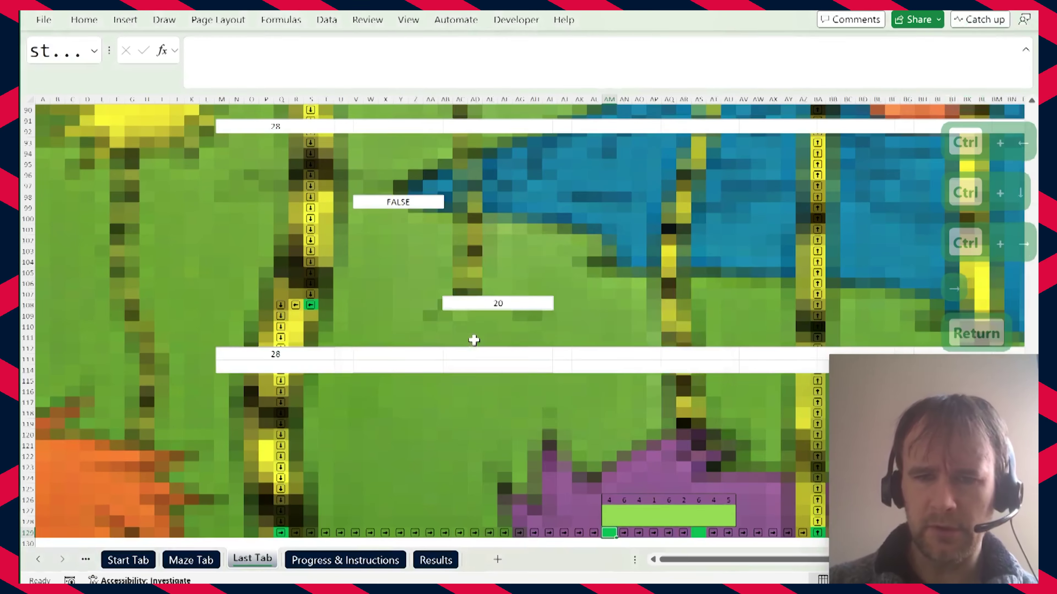
Enter =AM126:AU126+1 in AM127 to add 1 to each value in the row above.
key(Up)
key(Up)
text(=)
key(Up)
key(ctrl+shift+Right)
text(+)
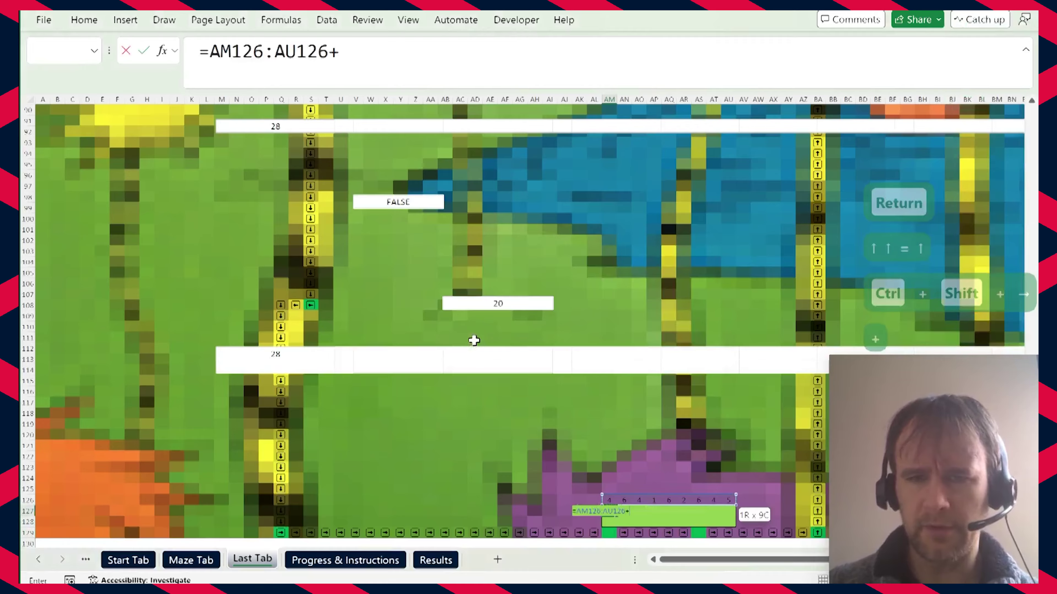
text(1)
key(Return)
Enter a formula in AM128 dividing the spilled values AM127# by the values in AM126:AU126.
text(=)
key(Up)
key(ctrl+shift+Right)
text(/)
key(Up)
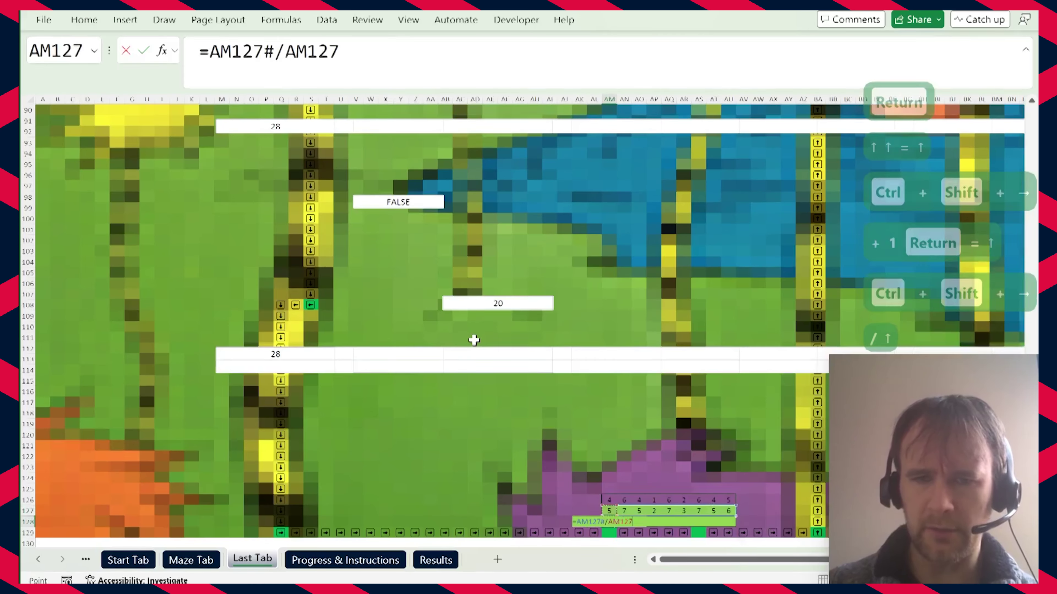
key(Up)
key(Return)
Sum the range AM126:AU128 in green cell AM129 without moving off the cell and dismiss the answer check message.
text(=su)
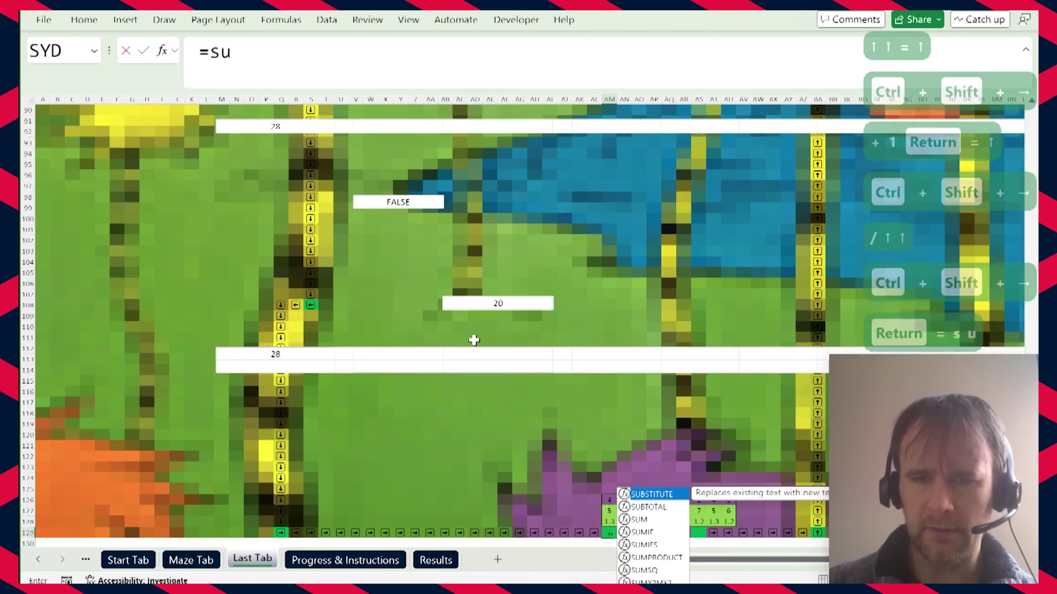
text(m)
key(Tab)
key(Up)
key(ctrl+shift+Up)
key(ctrl+shift+Right)
key(ctrl+Return)
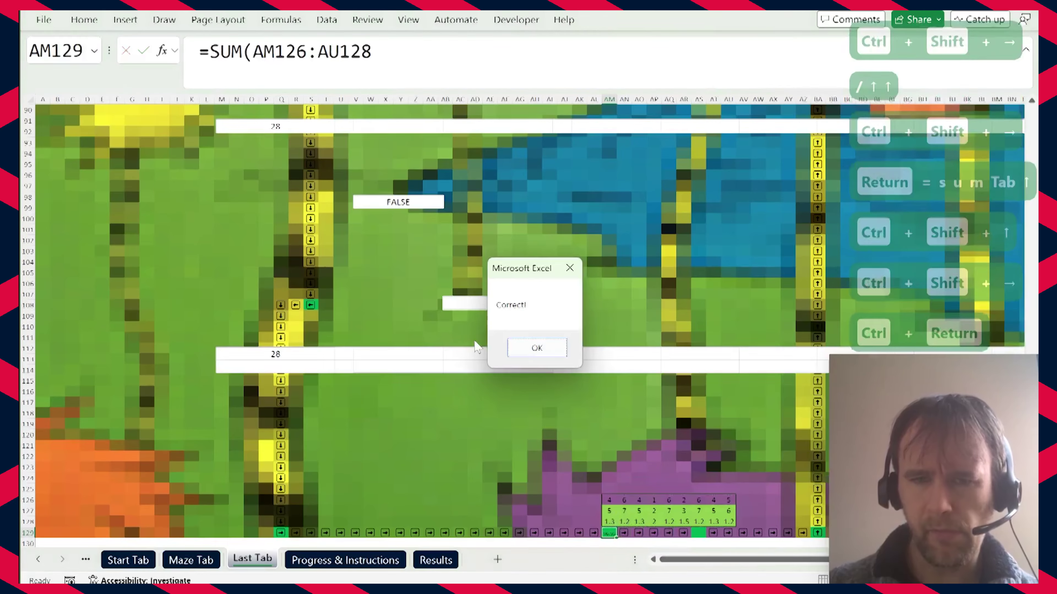
key(Return)
Follow the arrows along row 129 to green cell AS129 and dismiss the task message.
key(ctrl+Right)
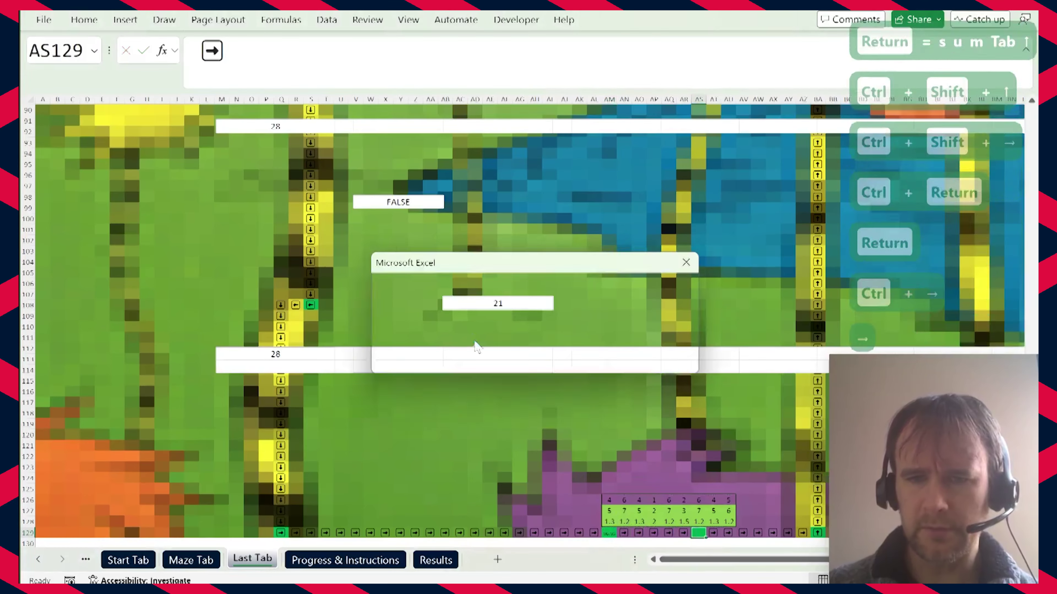
key(Right)
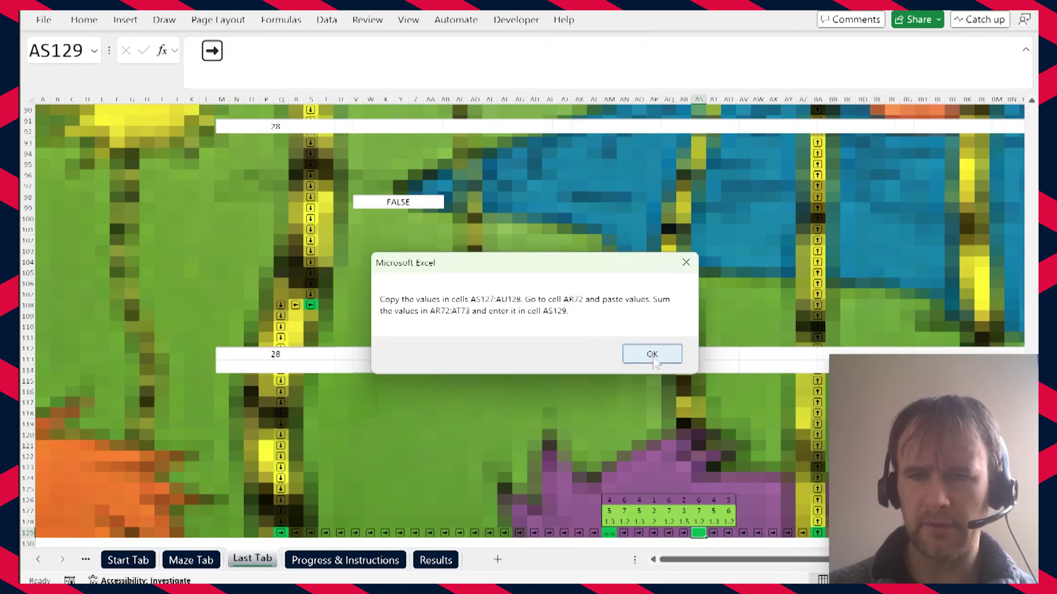
key(Return)
Copy the cells AS127:AU128 and paste them as values at AR72.
key(Up)
key(Up)
key(shift+Down)
key(shift+Right)
key(shift+Right)
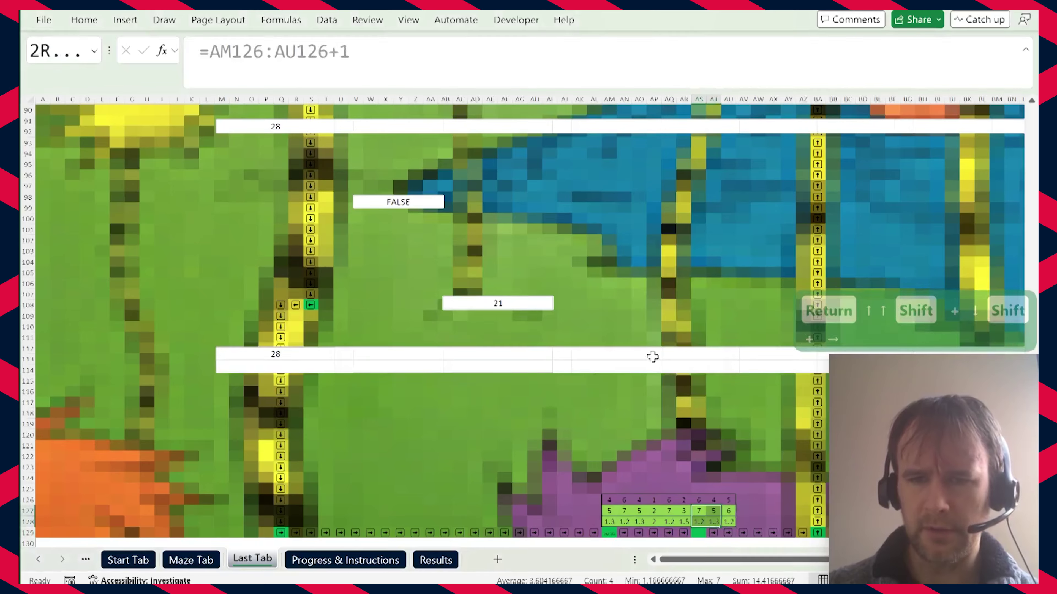
key(ctrl+c)
key(ctrl+g)
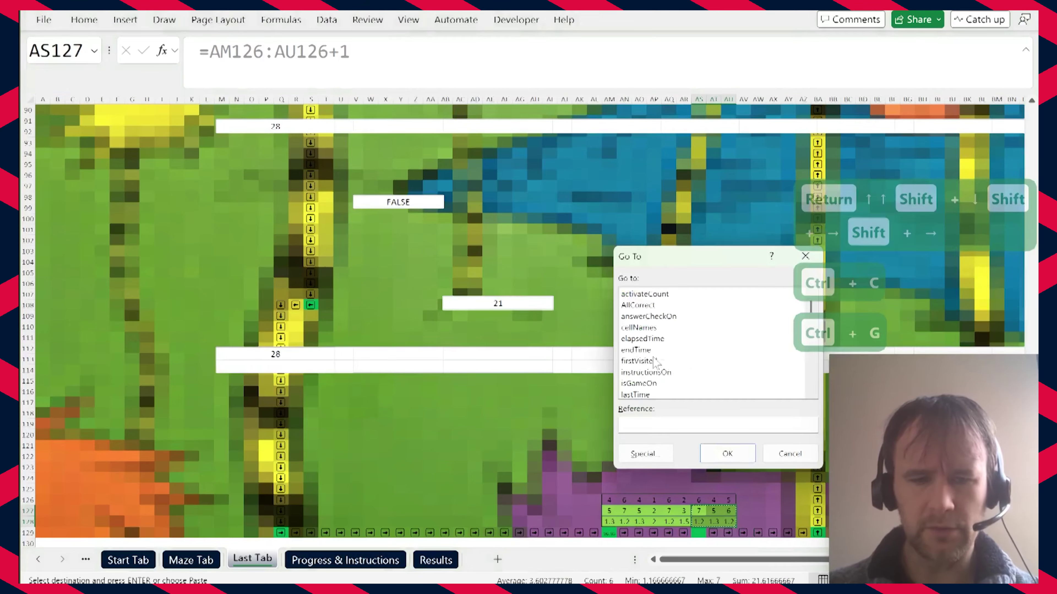
text(ar72)
key(Return)
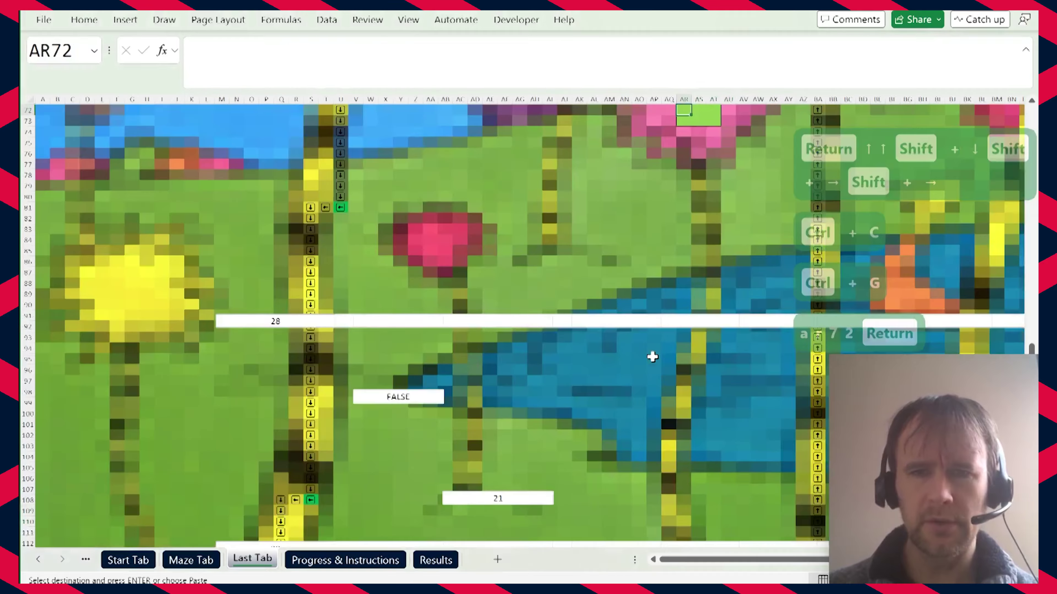
key(ctrl+shift+v)
Return to AS129, enter =SUM(AR72:AT73) without moving off the cell and dismiss the answer check message.
key(Right)
key(ctrl+Down)
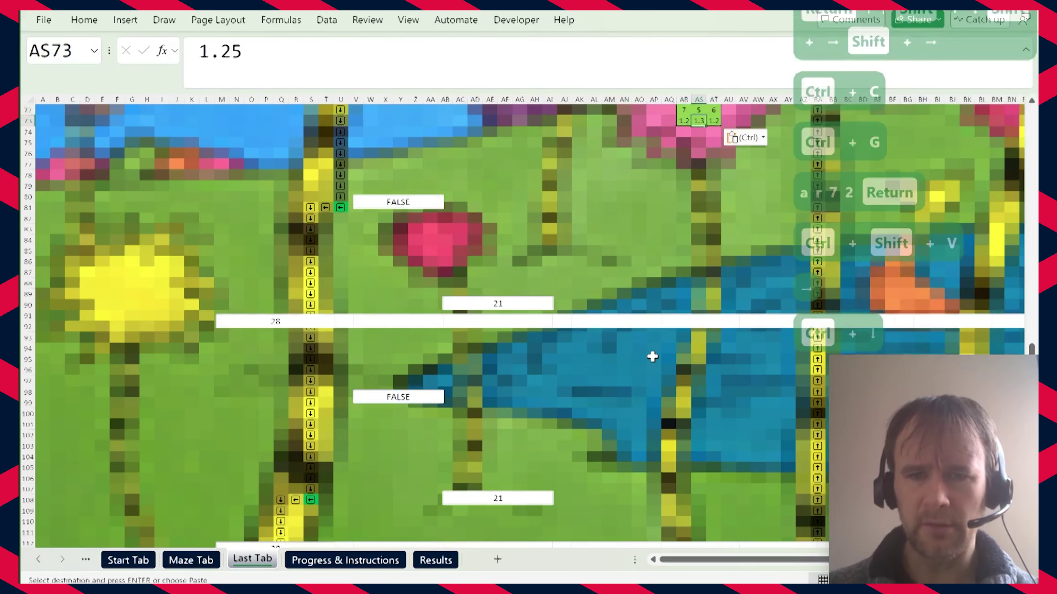
key(ctrl+Down)
key(ctrl+Down)
key(Down)
text(=sum)
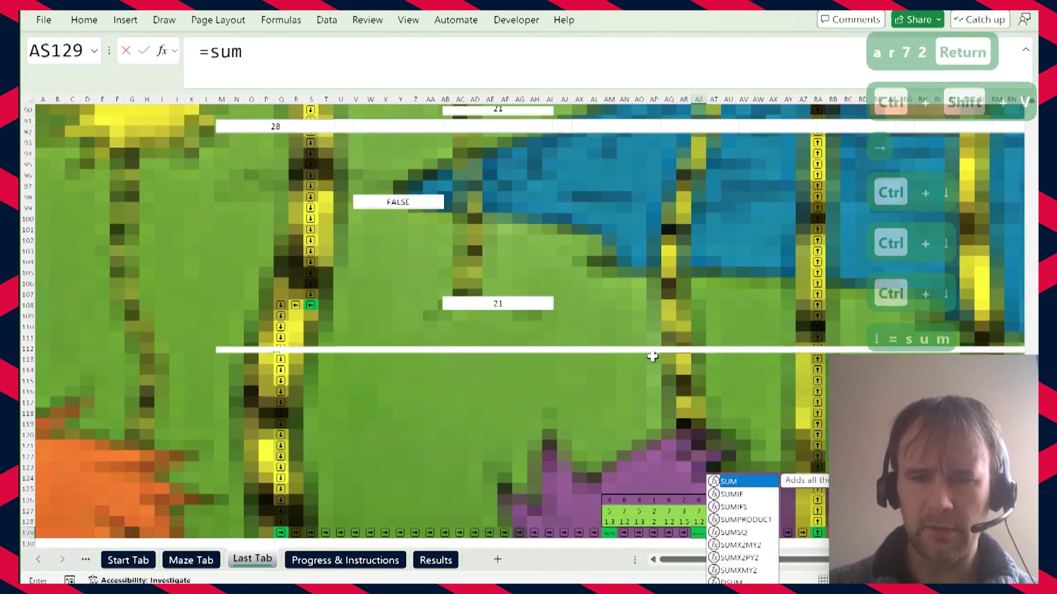
key(Tab)
key(ctrl+Up)
key(ctrl+Up)
key(ctrl+Up)
key(ctrl+Left)
key(ctrl+Up)
key(ctrl+shift+Down)
key(ctrl+shift+Right)
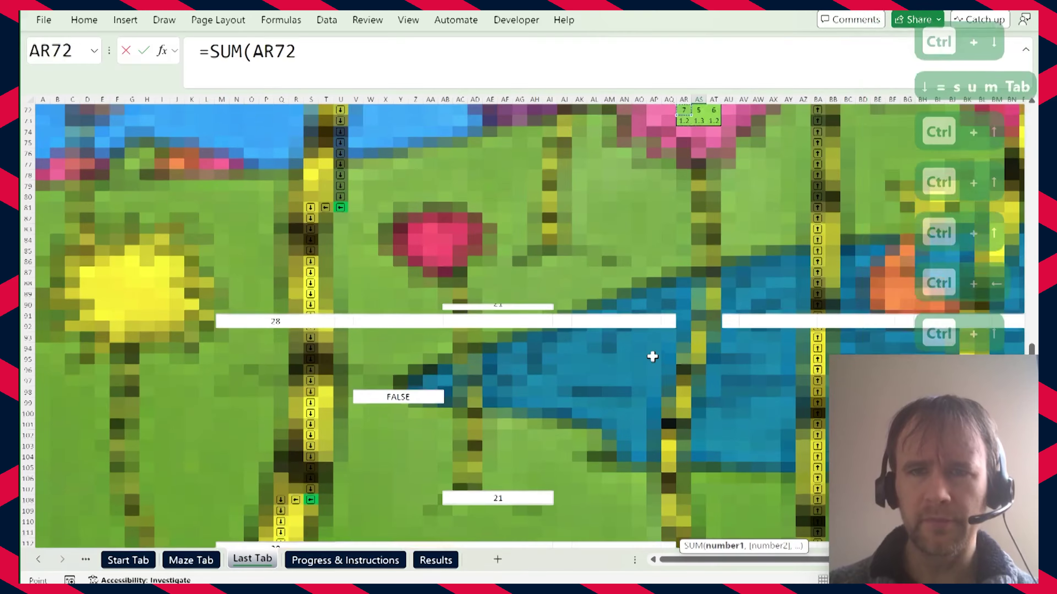
text())
key(ctrl+Return)
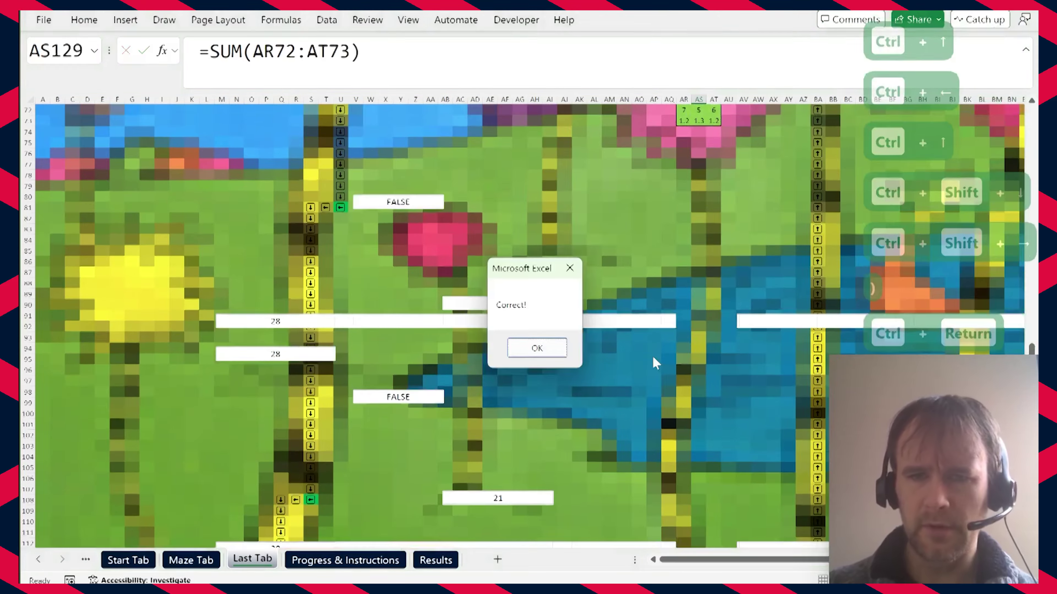
key(Return)
Follow the arrows along row 129 to BA129 and up to green cell BA57, dismissing the task message.
key(ctrl+Right)
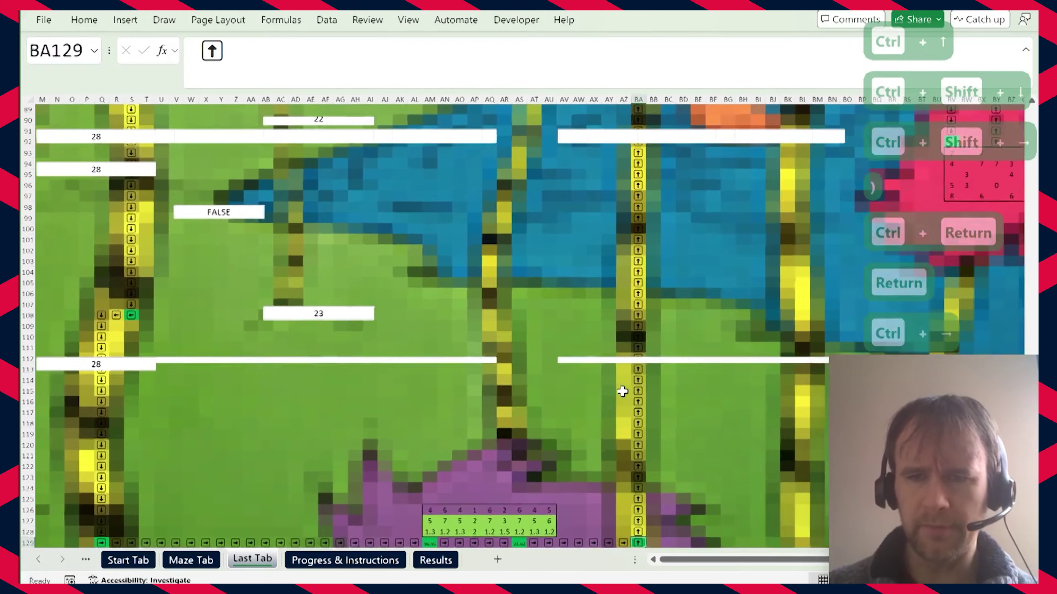
key(ctrl+Up)
key(Up)
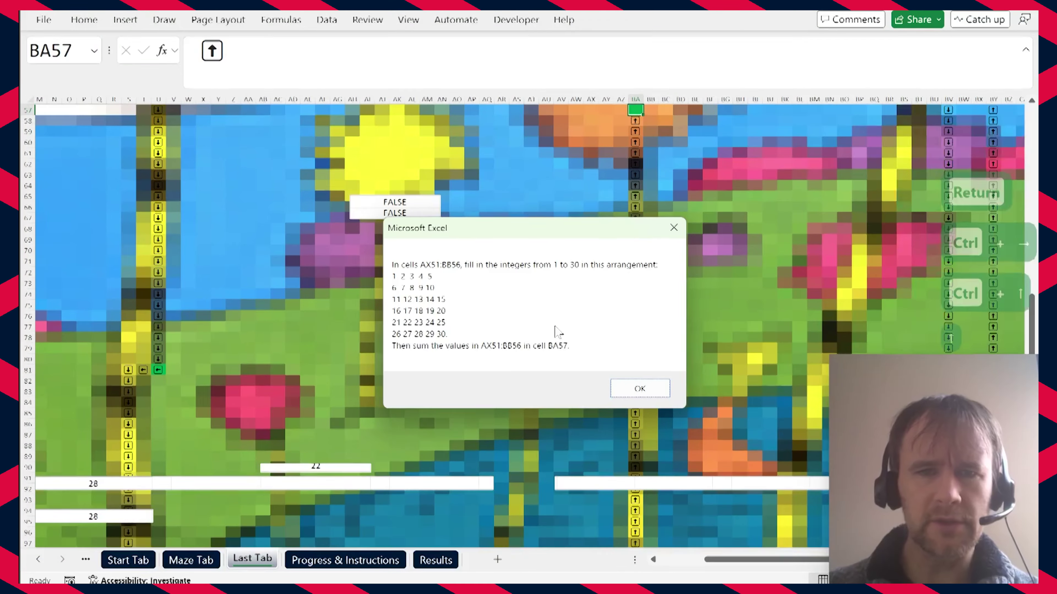
click(639, 387)
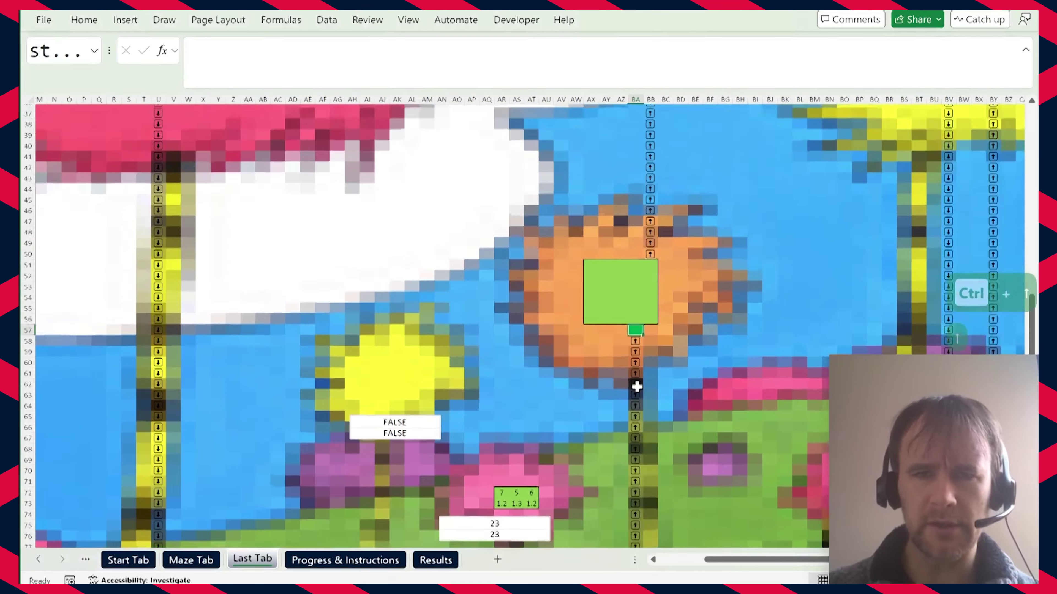
Fill AX51:BB56 with the integers 1 to 30 by entering =SEQUENCE(6,5) in AX51.
click(590, 288)
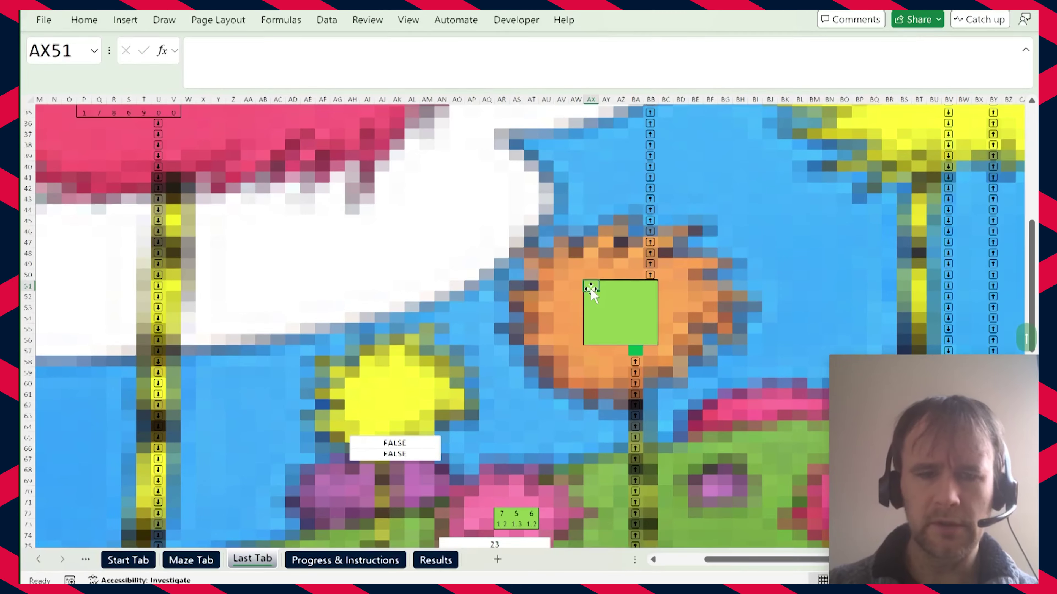
text(=seq)
key(Tab)
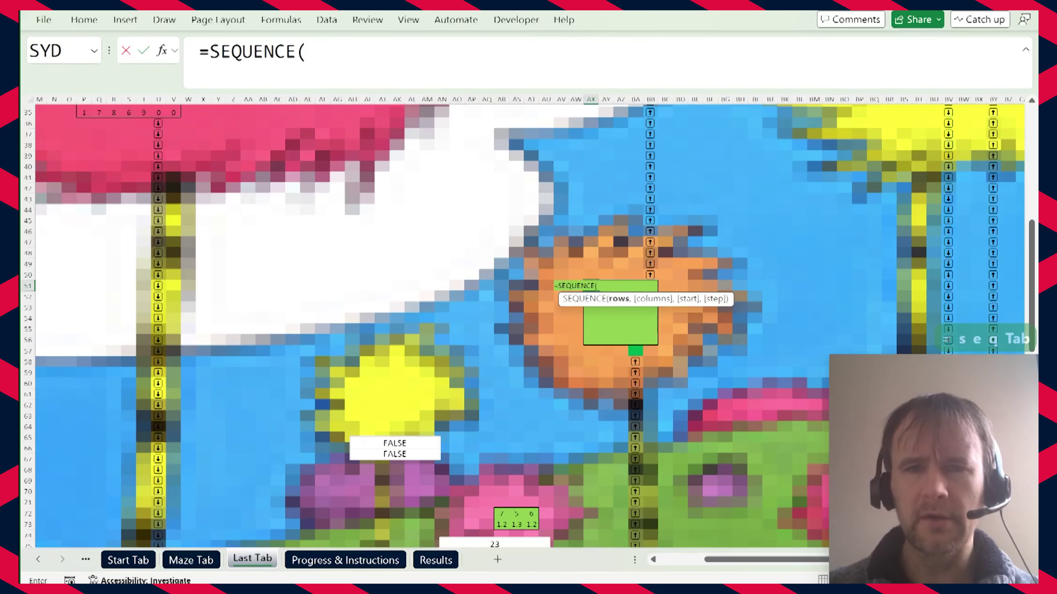
key(shift+Right)
key(shift+Right)
key(shift+Right)
key(shift+Right)
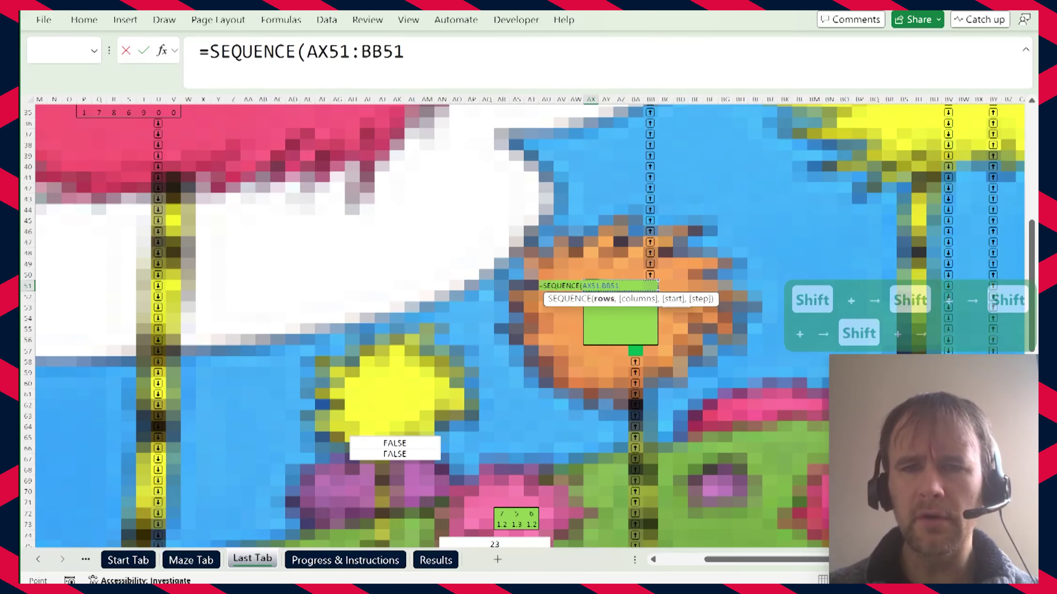
drag(307, 51, 404, 51)
text(6,5))
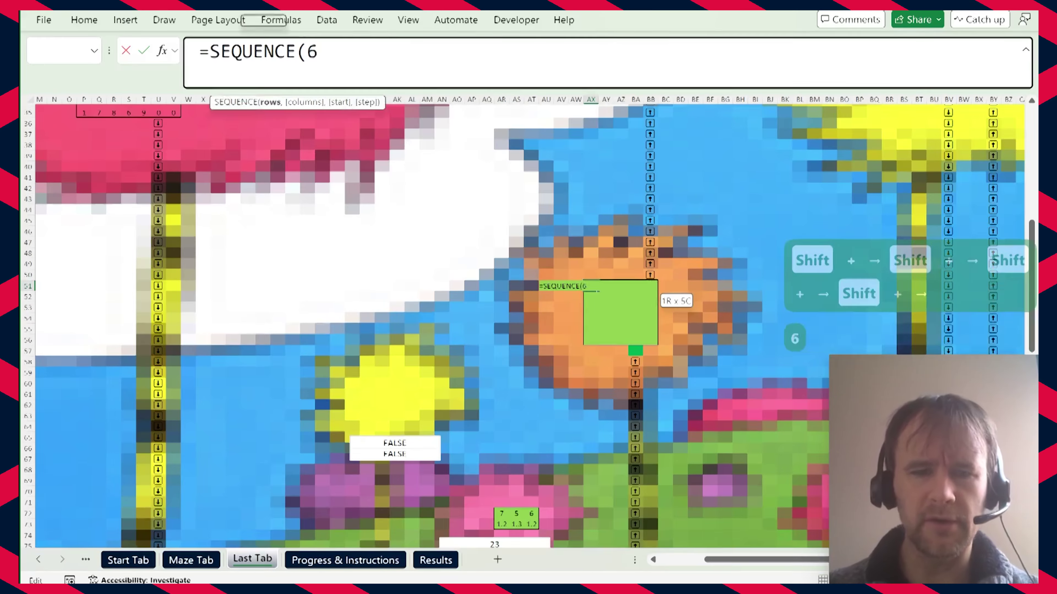
key(ctrl+Return)
In green cell BA57, sum the number block above with =SUM(AX51#) without moving off the cell and dismiss the answer check message.
key(Right)
key(Right)
key(Right)
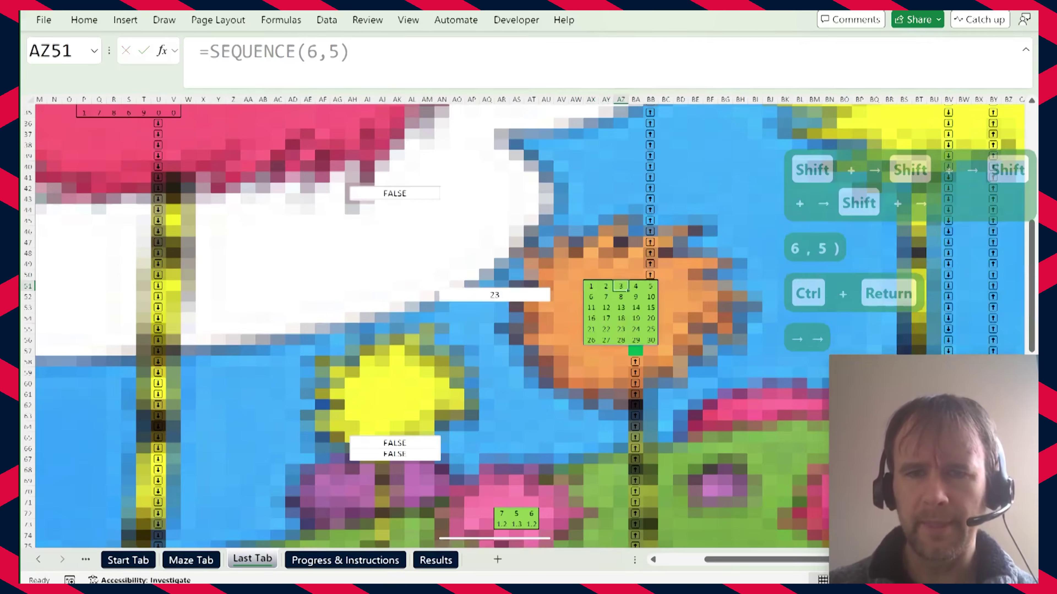
key(ctrl+Down)
key(Down)
text(=sum)
key(Tab)
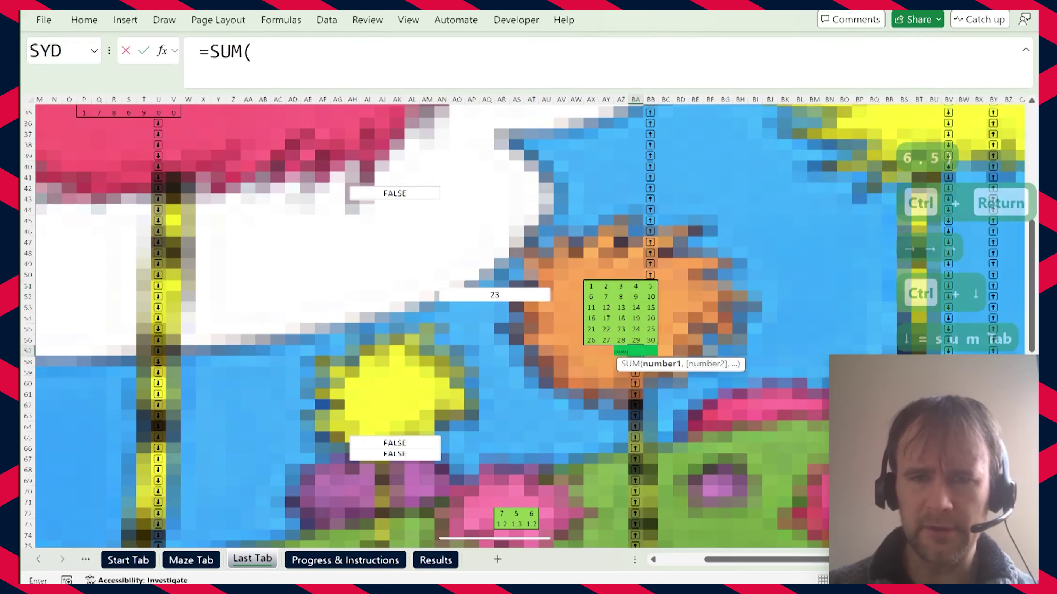
key(Up)
key(ctrl+Right)
key(ctrl+shift+Left)
key(shift+Up)
key(shift+Up)
key(shift+Up)
key(shift+Up)
key(shift+Up)
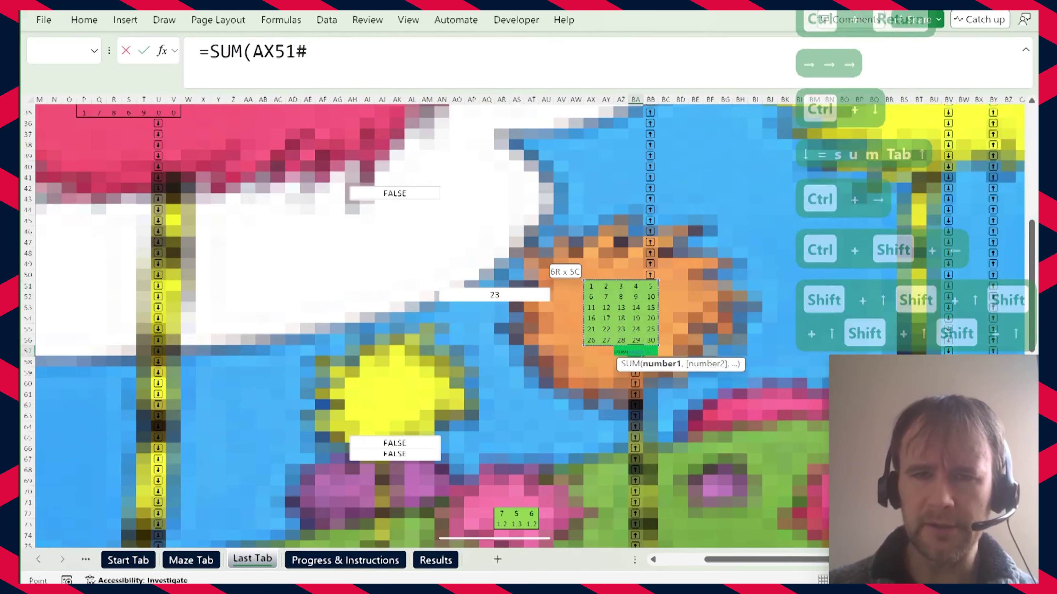
text())
key(ctrl+Return)
key(Return)
Cross the number block to column BB and follow its upward arrows to BB27.
key(ctrl+Up)
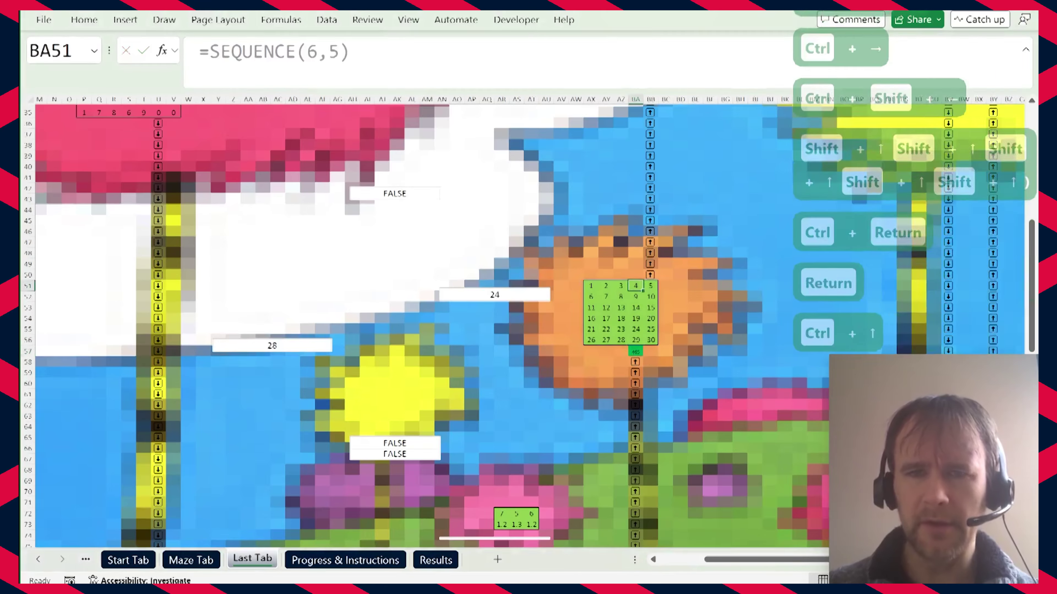
key(ctrl+Right)
key(ctrl+Up)
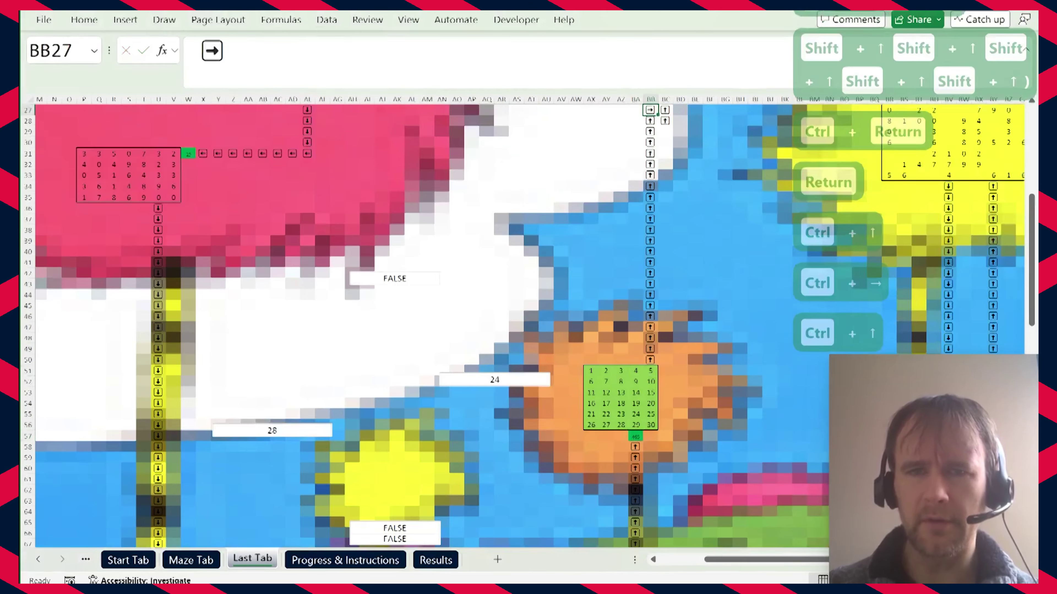
scroll(595, 237, up, 6)
scroll(595, 237, right, 5)
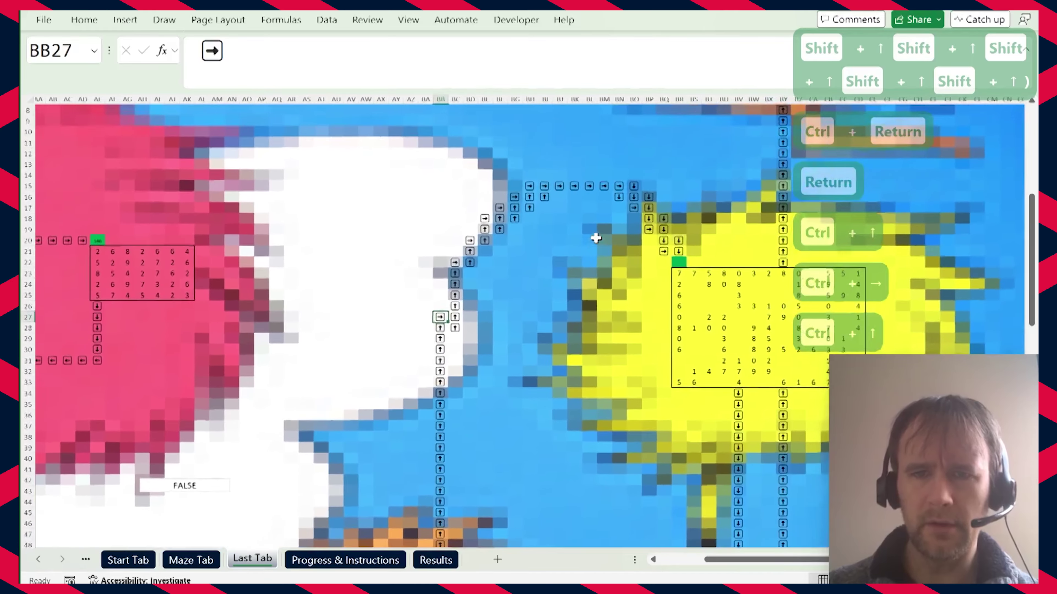
Follow the staircase of arrows from BB27 across row 15 and down to green cell BR22, dismissing the task message.
key(ctrl+Right)
key(ctrl+Up)
key(ctrl+Right)
key(ctrl+Up)
key(ctrl+Right)
key(Right)
key(Down)
key(Down)
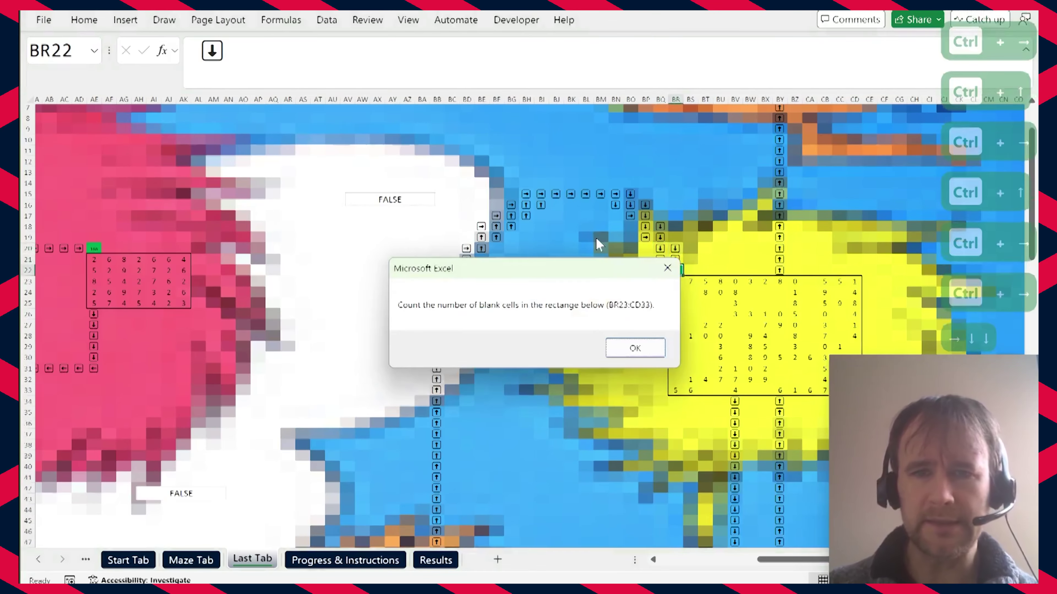
key(Return)
Enter =COUNTBLANK(BR23:CD33) in BR22 without moving off the cell and dismiss the answer check message.
text(=countb)
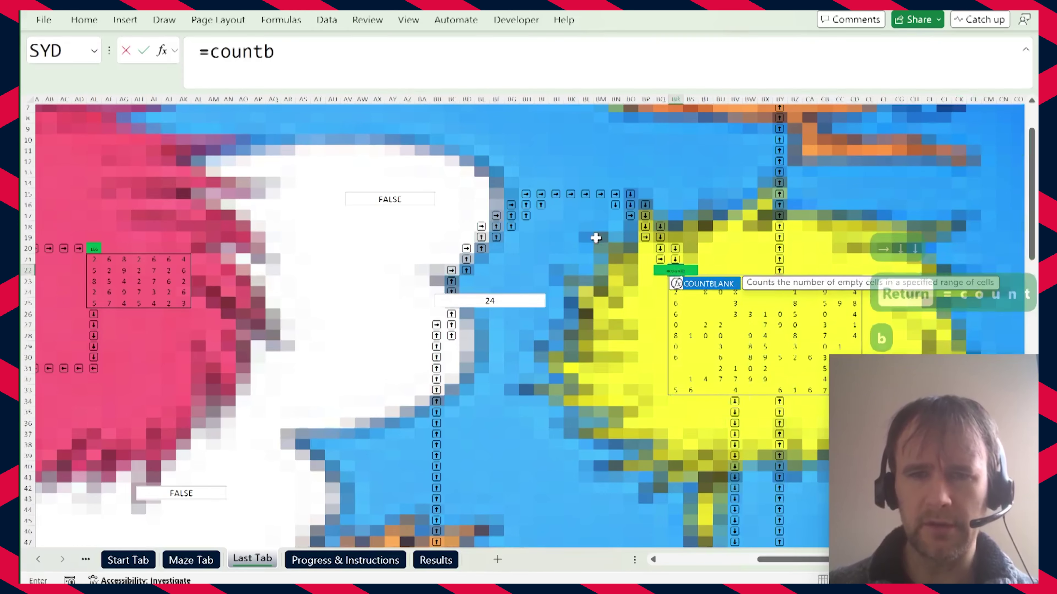
key(Tab)
key(Down)
key(ctrl+shift+Down)
key(ctrl+shift+Down)
key(shift+Right)
key(shift+Right)
key(shift+Right)
key(shift+Right)
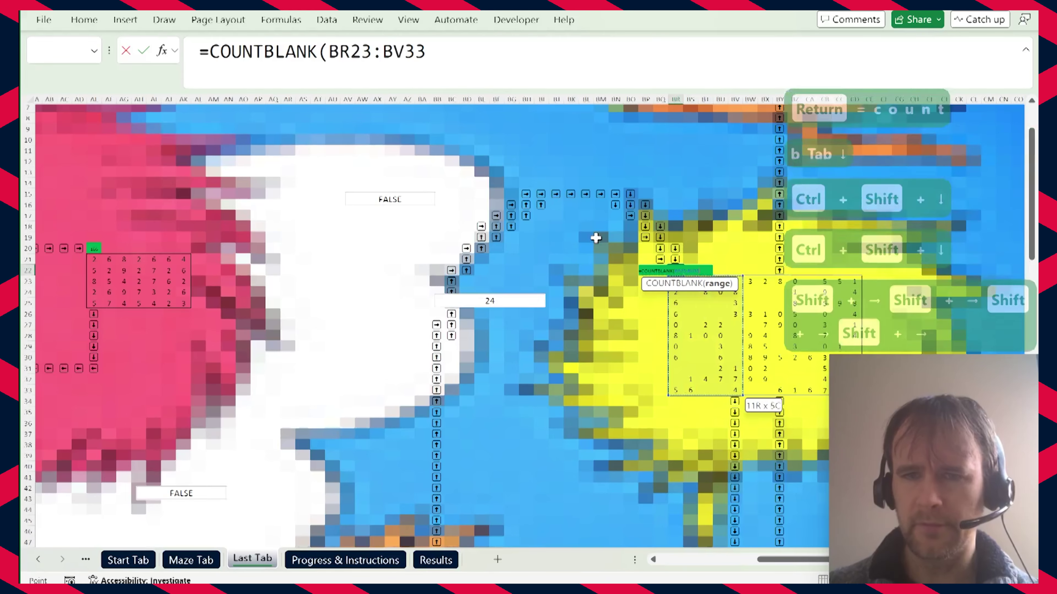
key(shift+Right)
key(shift+Right)
key(ctrl+shift+Right)
key(ctrl+shift+Right)
key(ctrl+shift+Right)
text())
key(ctrl+Return)
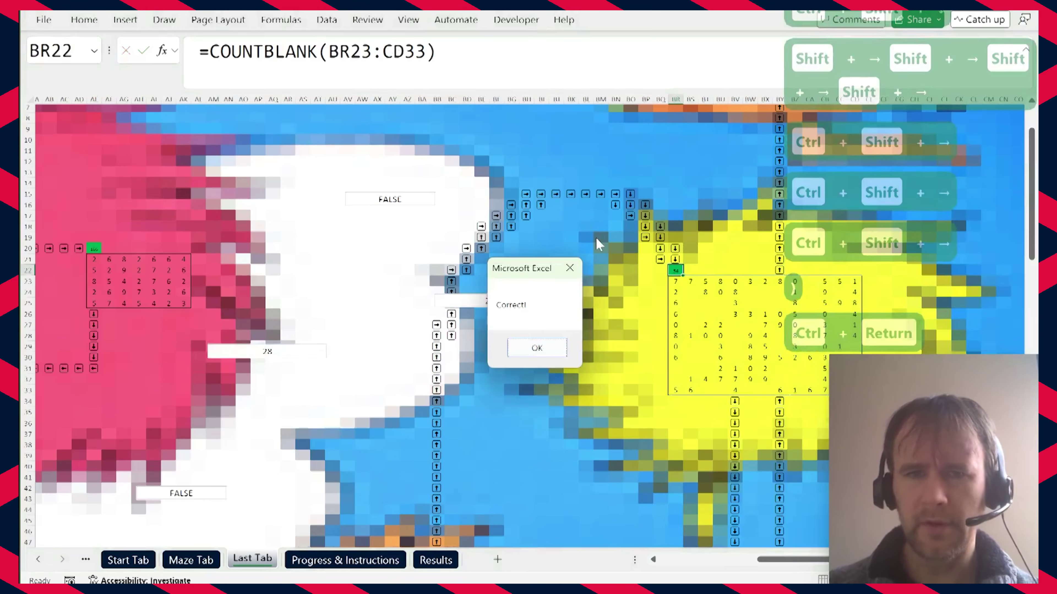
key(Return)
Cross the yellow rectangle to column BV and follow the downward arrows to green cell BV92, dismissing the task message.
key(Down)
key(Right)
key(Right)
key(Right)
key(Right)
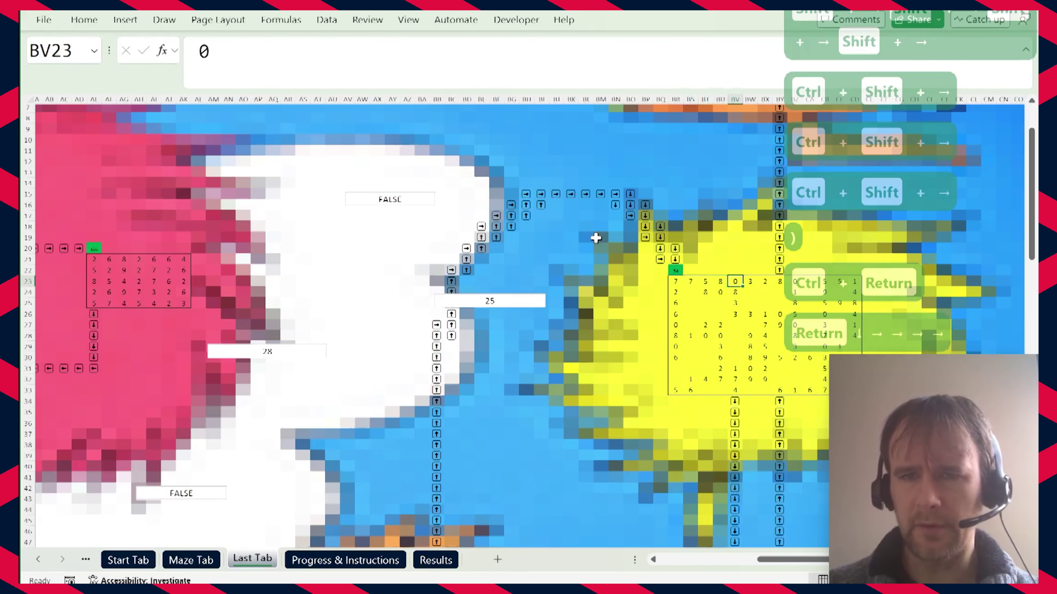
key(ctrl+Down)
key(ctrl+Down)
key(ctrl+Down)
key(ctrl+Down)
key(Down)
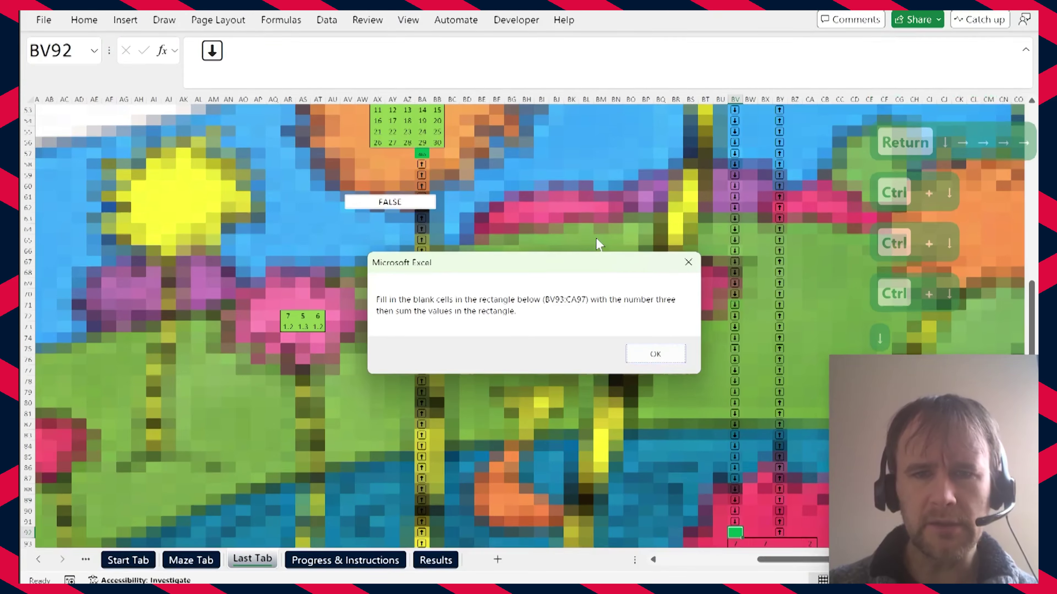
key(Return)
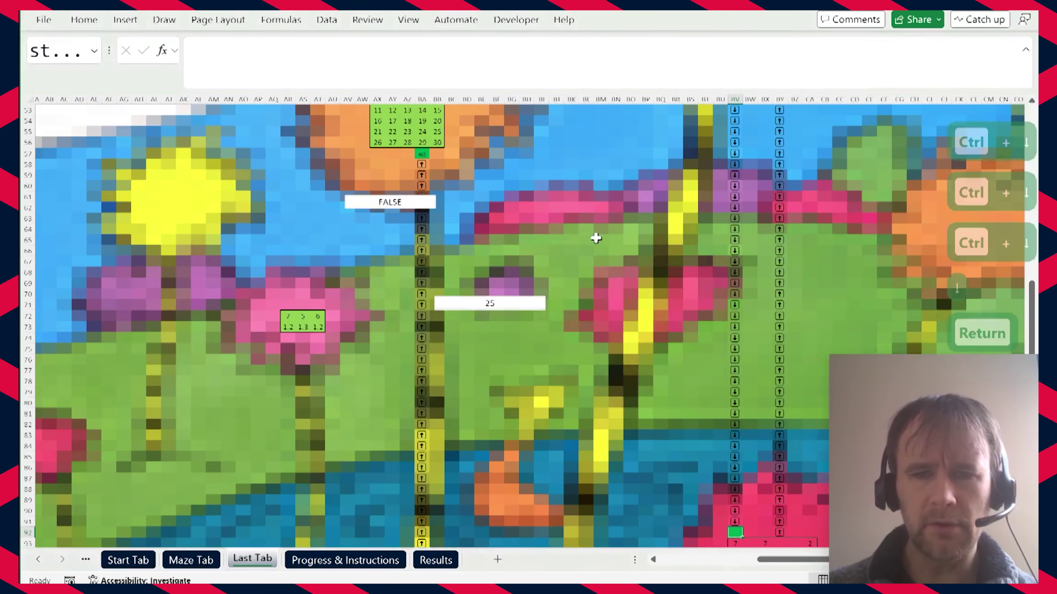
Select only the blank cells within BV93:CA97 using Go To Special and fill them all with 3.
scroll(595, 236, down, 3)
key(Down)
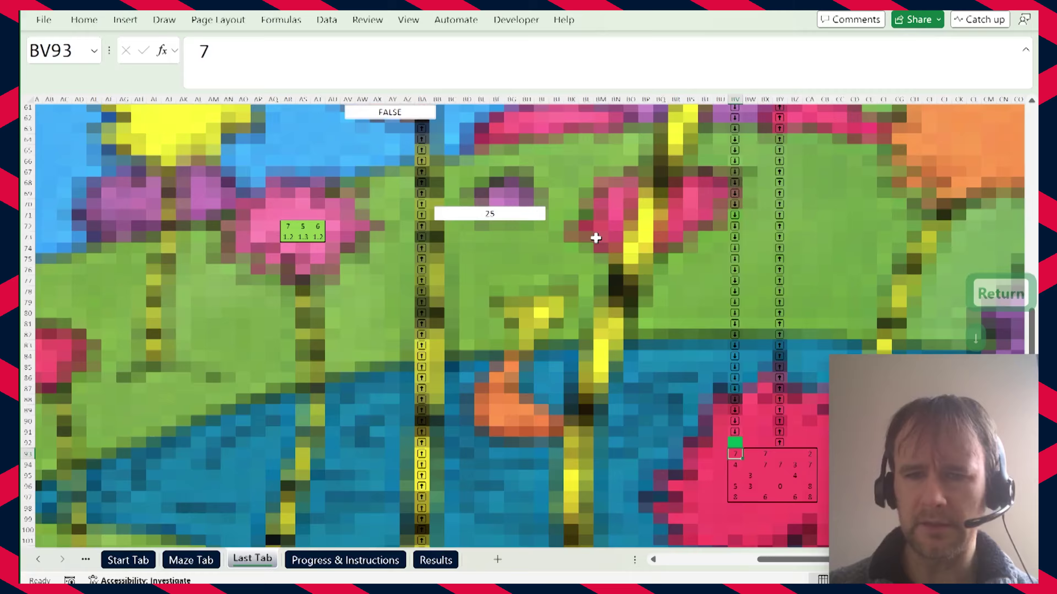
key(ctrl+shift+Down)
key(ctrl+shift+Down)
key(shift+Down)
key(ctrl+shift+Right)
key(ctrl+shift+Right)
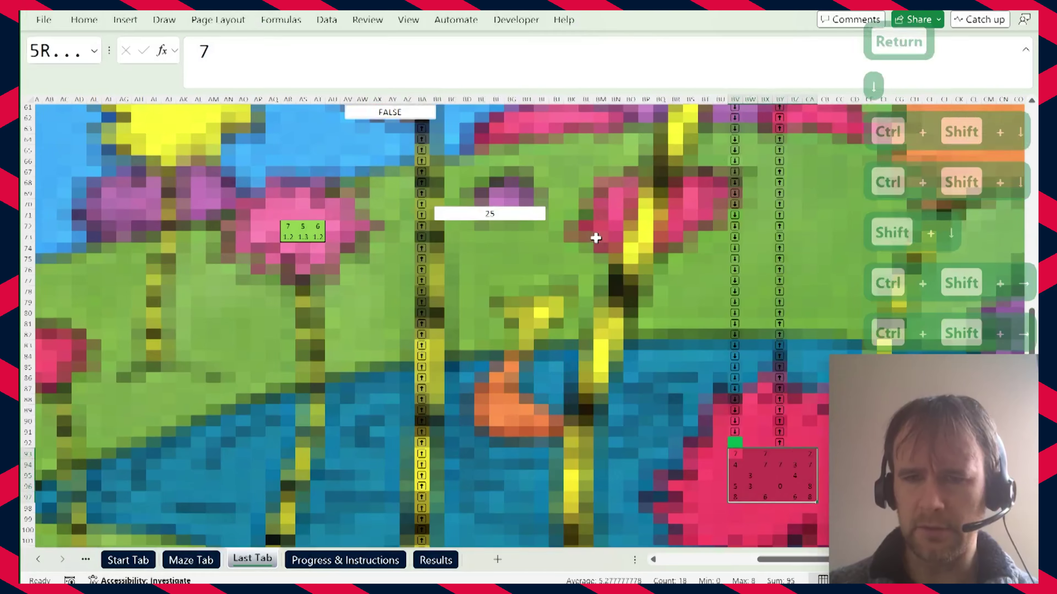
key(ctrl+g)
key(alt+s)
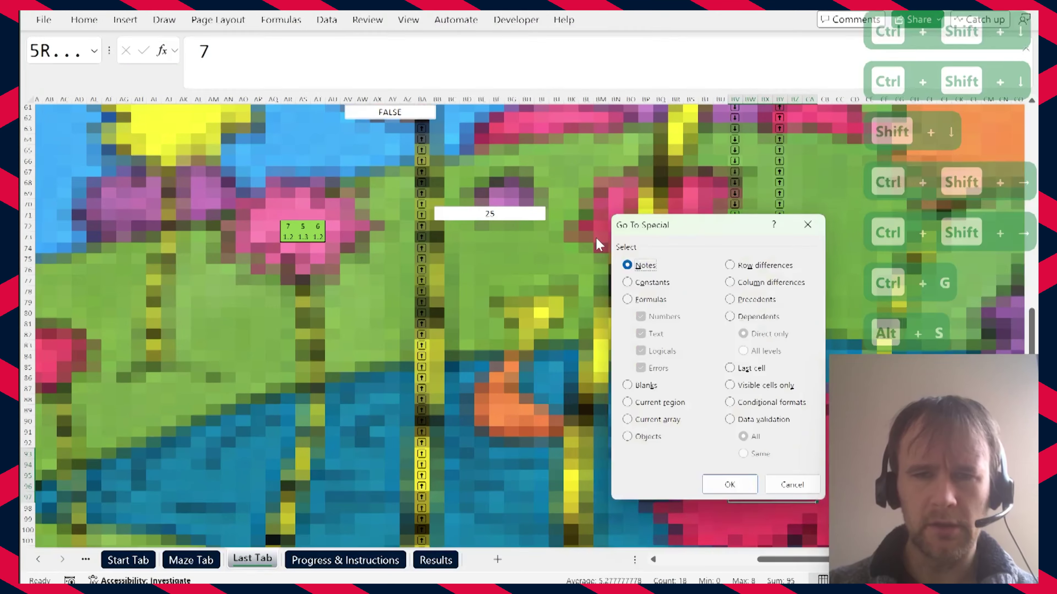
key(k)
key(Return)
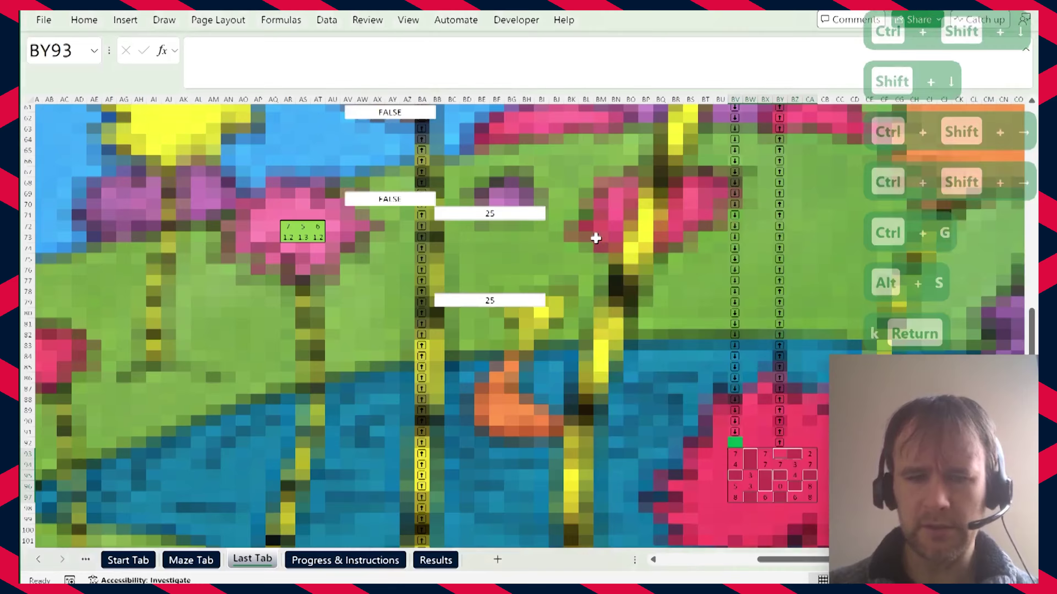
text(3)
key(ctrl+Return)
Return to BV92, enter =SUM(BV93:CA97) without moving off the cell and dismiss the answer check message.
key(Left)
key(ctrl+Left)
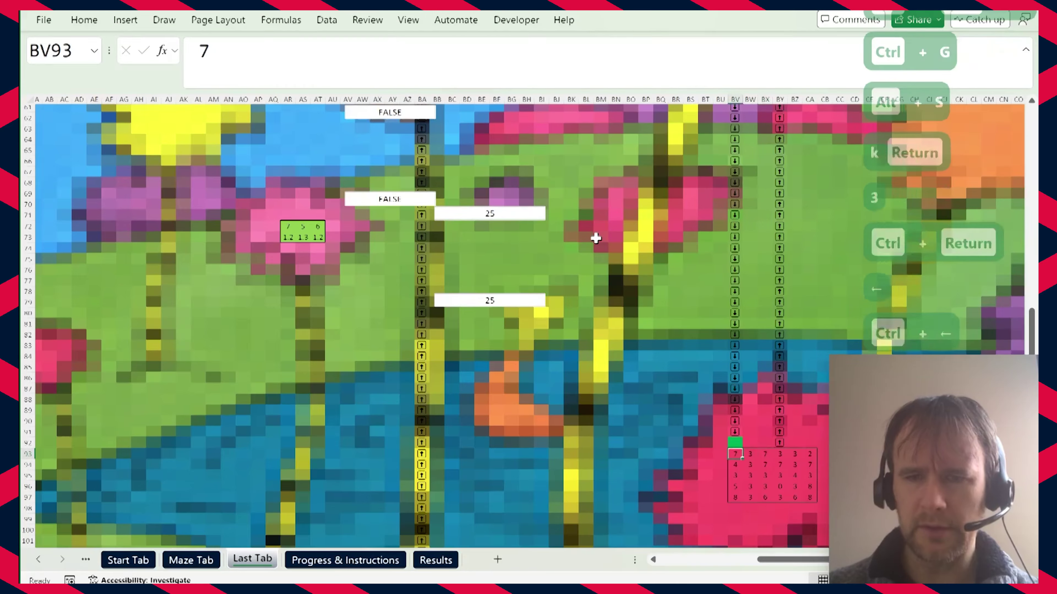
key(Up)
text(=sum)
key(Tab)
key(Down)
key(ctrl+shift+Down)
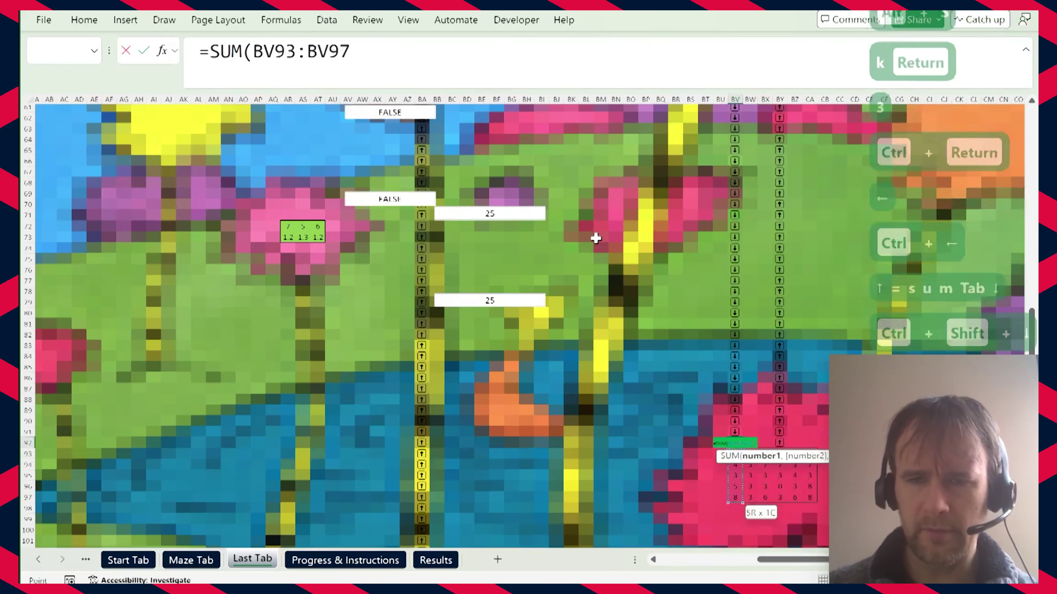
key(ctrl+shift+Right)
text())
key(ctrl+Return)
key(Return)
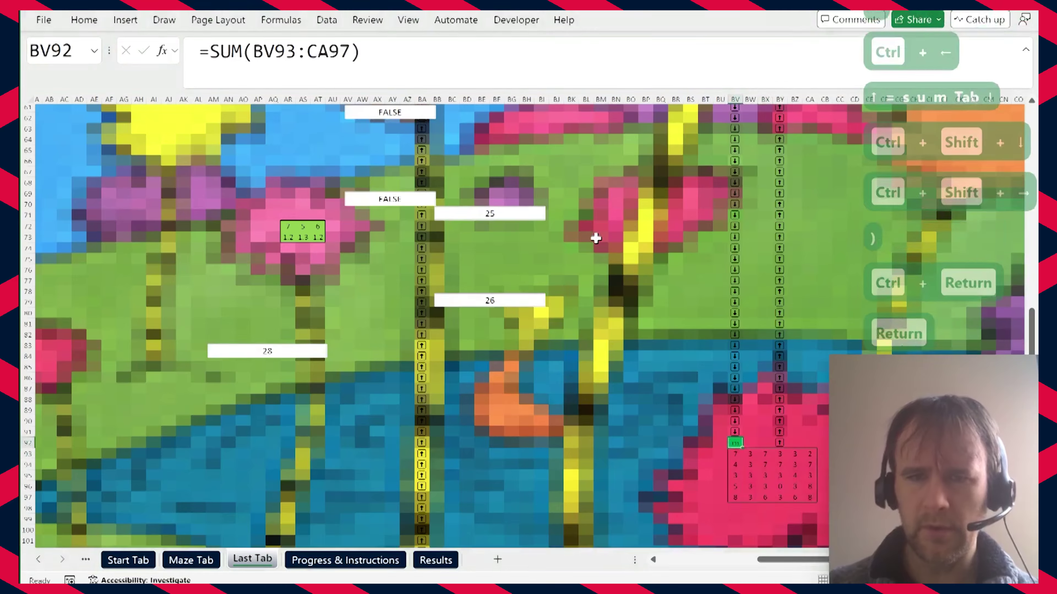
Move across to BY92 and follow column BY upward to green cell BY6, dismissing the task message.
key(ctrl+Right)
key(ctrl+Up)
key(ctrl+Up)
key(ctrl+Up)
key(ctrl+Up)
key(ctrl+Up)
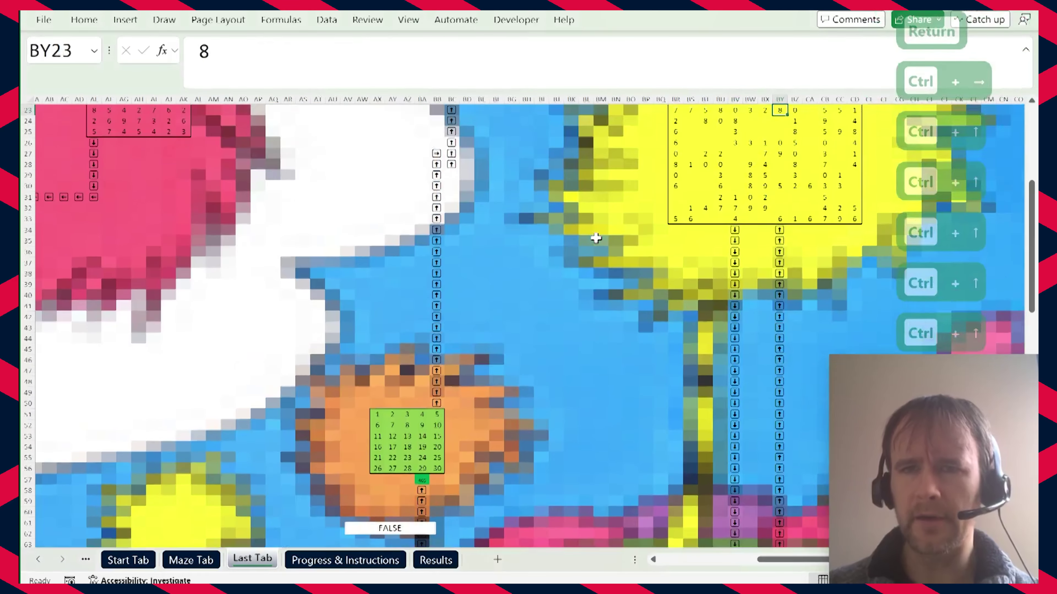
key(ctrl+Up)
key(ctrl+Up)
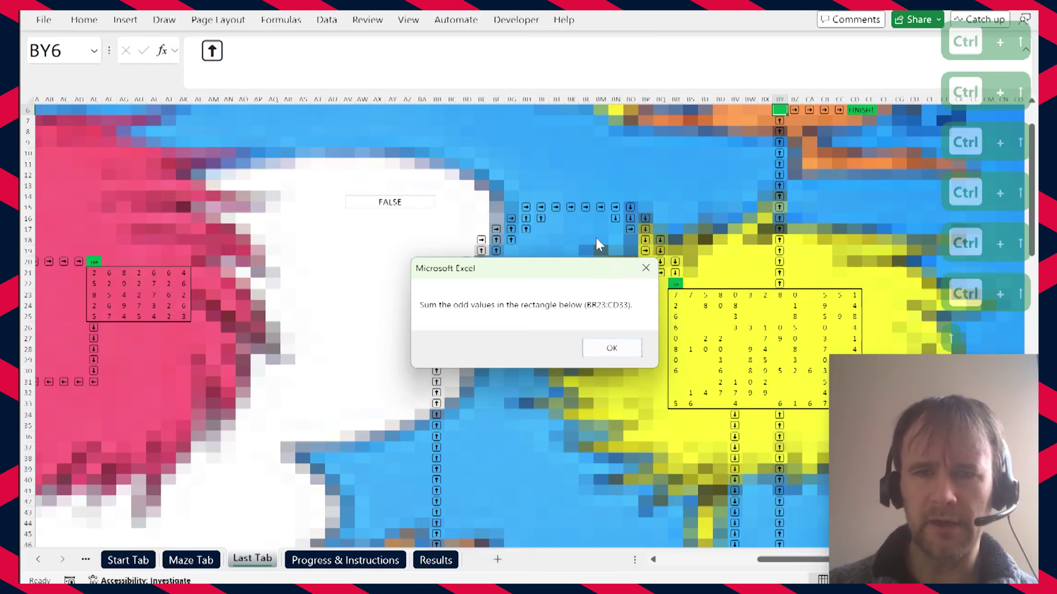
key(Return)
Enter =SUM(BR23:CD33*ISODD(BR23:CD33)) in BY6 to sum the odd values, keeping the cell selected.
text(=sum)
key(Tab)
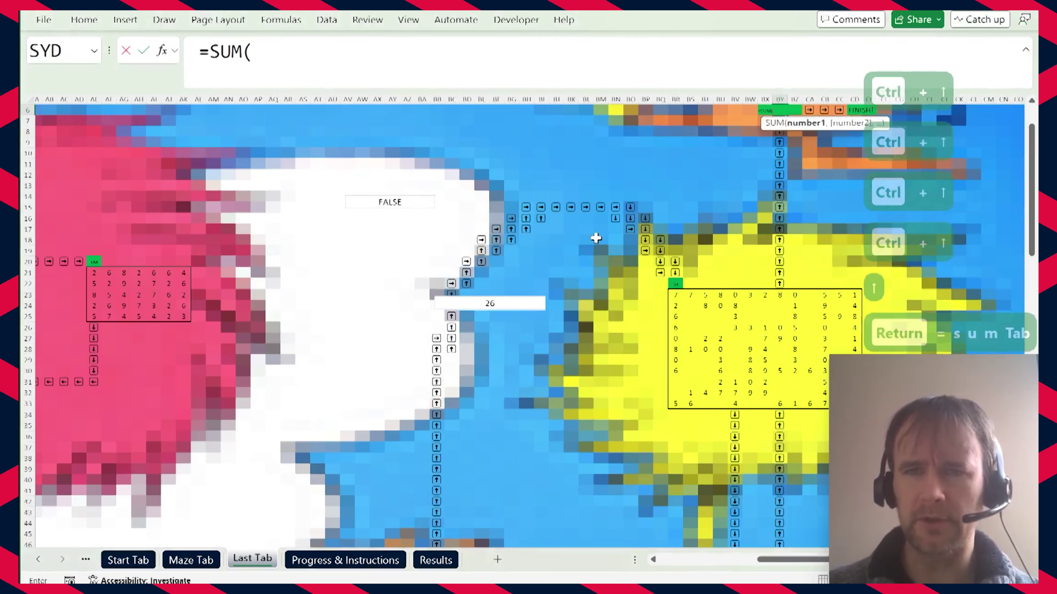
scroll(606, 238, right, 3)
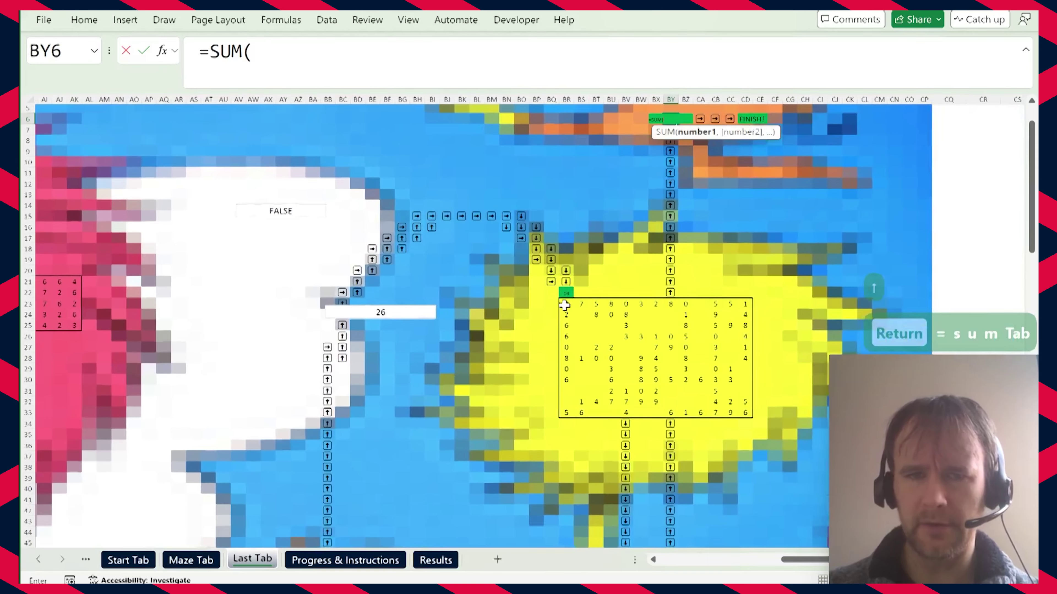
click(565, 305)
drag(564, 306, 743, 411)
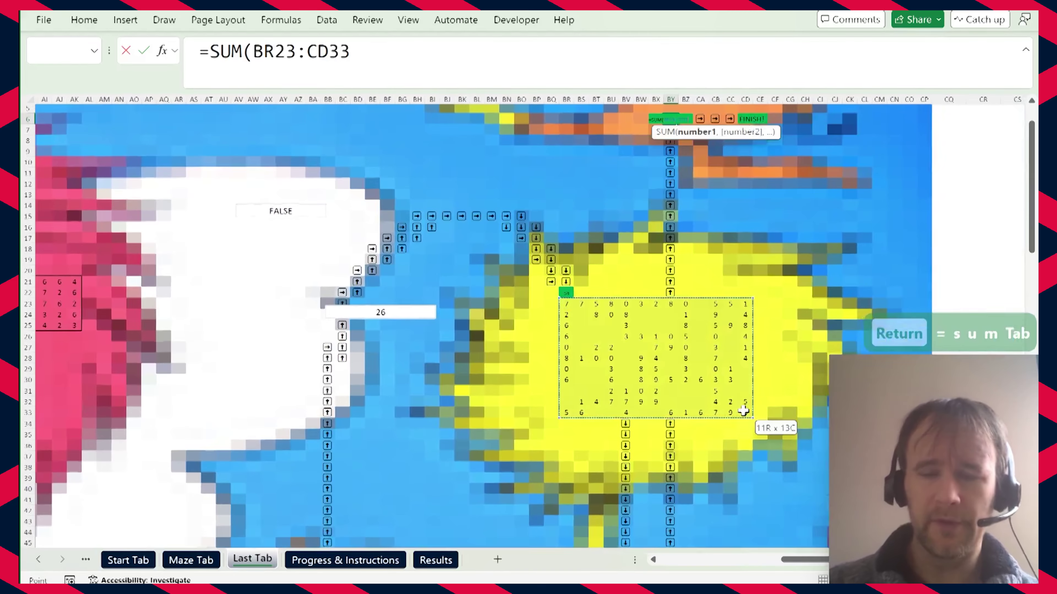
text(*isod)
key(Tab)
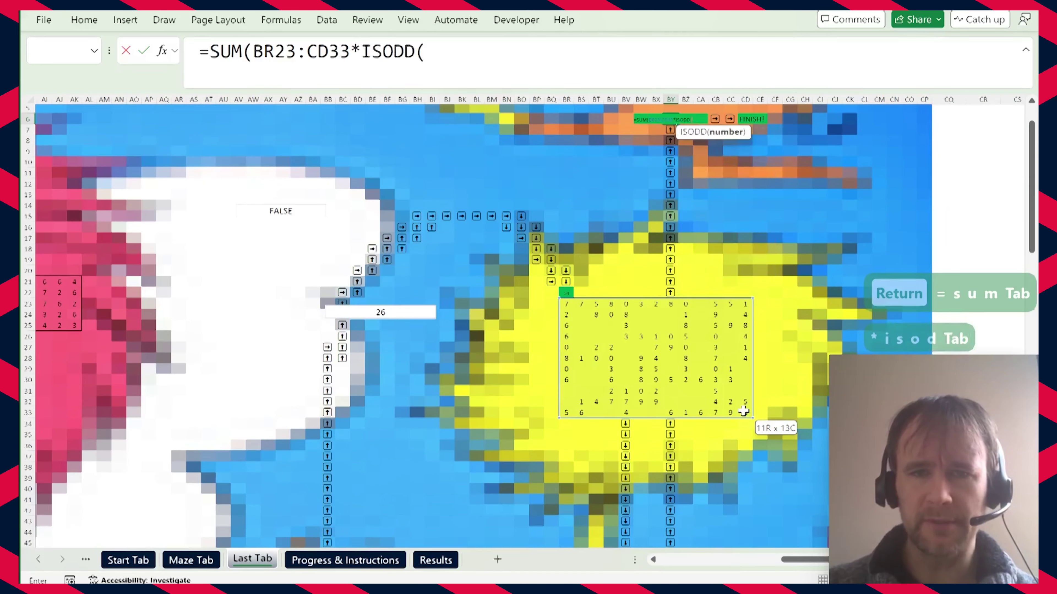
drag(567, 305, 744, 413)
text()))
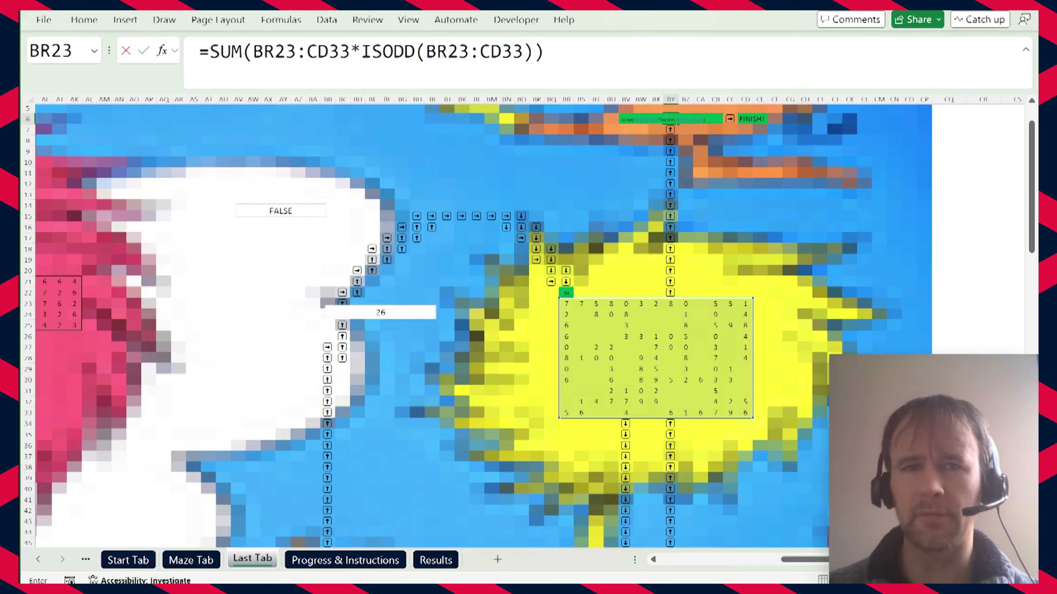
key(ctrl+Return)
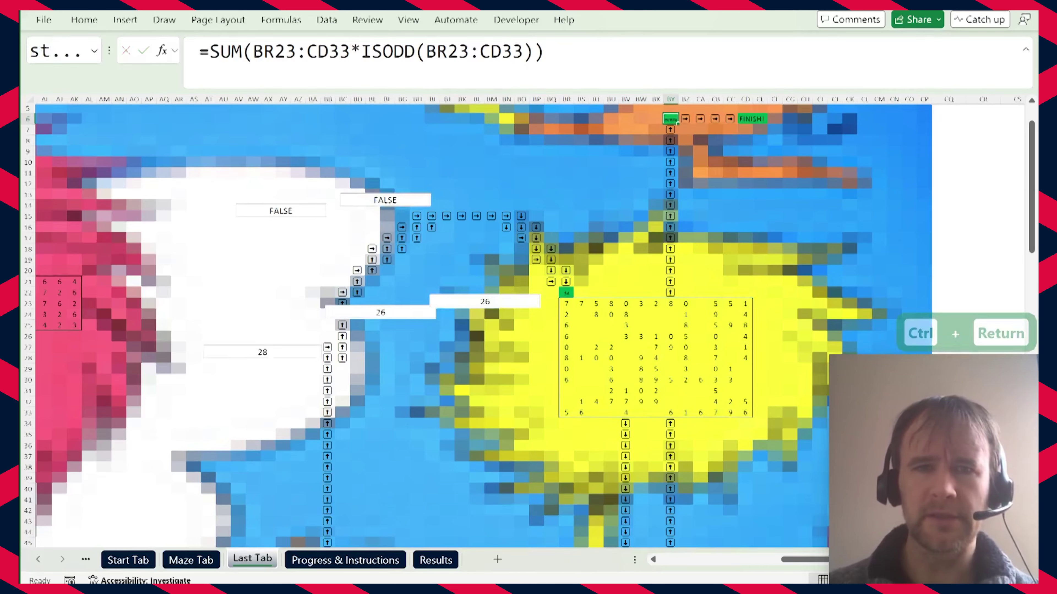
Insert a + before the range inside ISODD in BY6, giving =SUM(BR23:CD33*ISODD(+BR23:CD33)), and dismiss the answer check message.
click(424, 81)
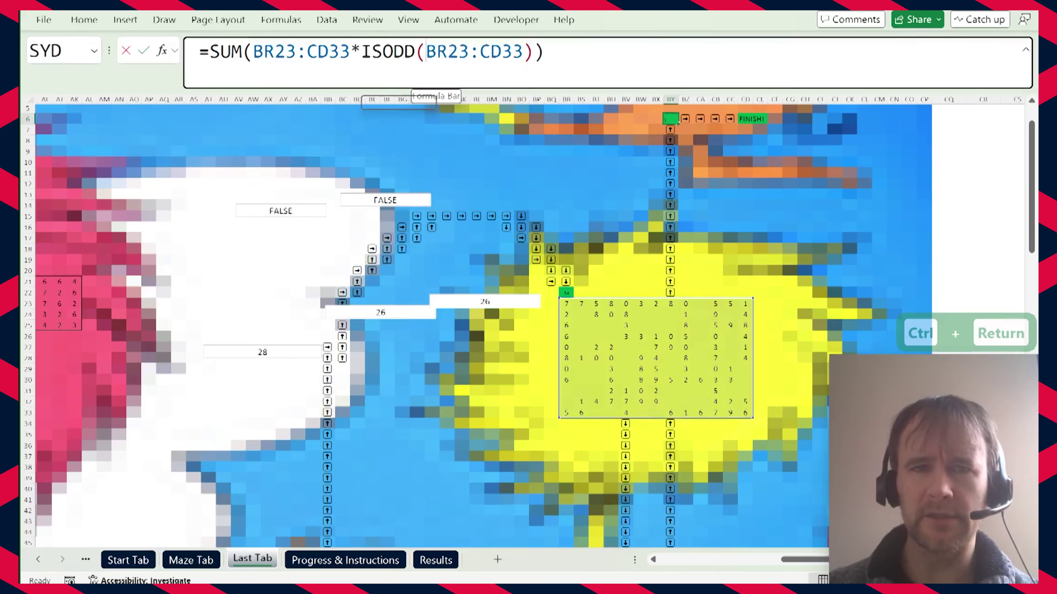
text(+)
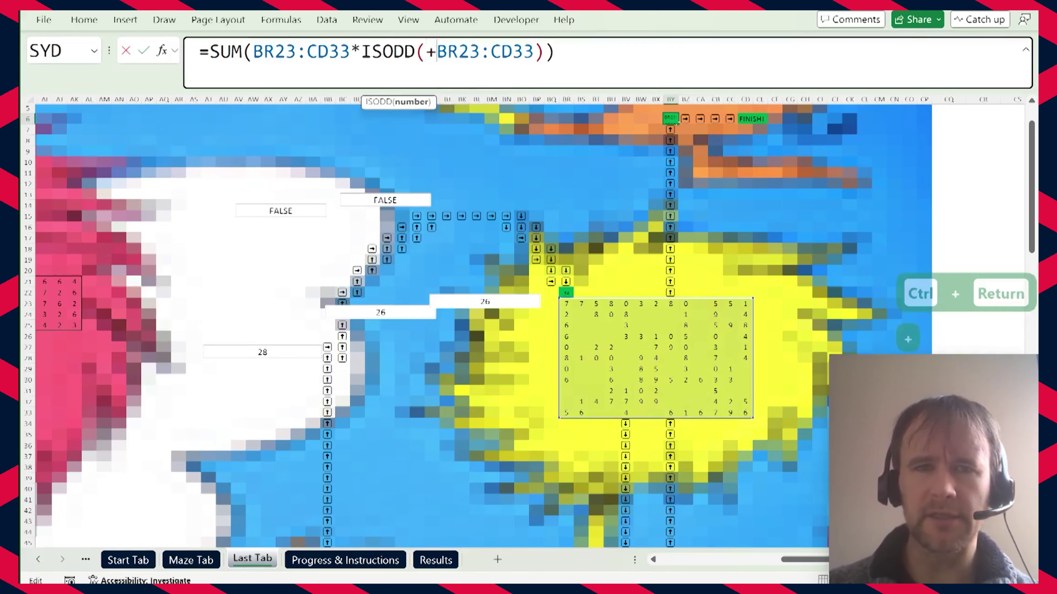
key(ctrl+Return)
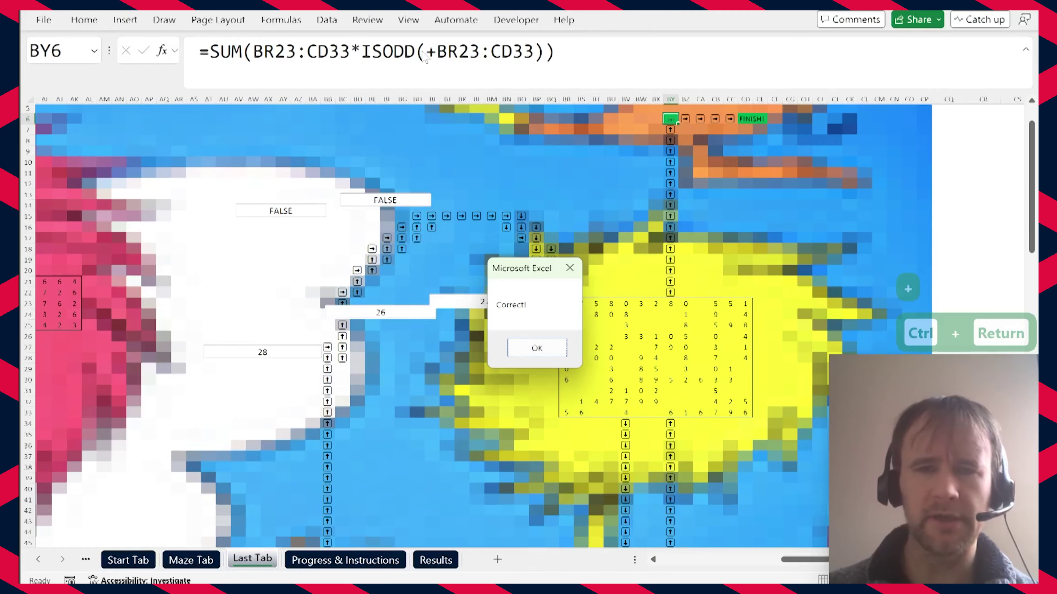
key(Return)
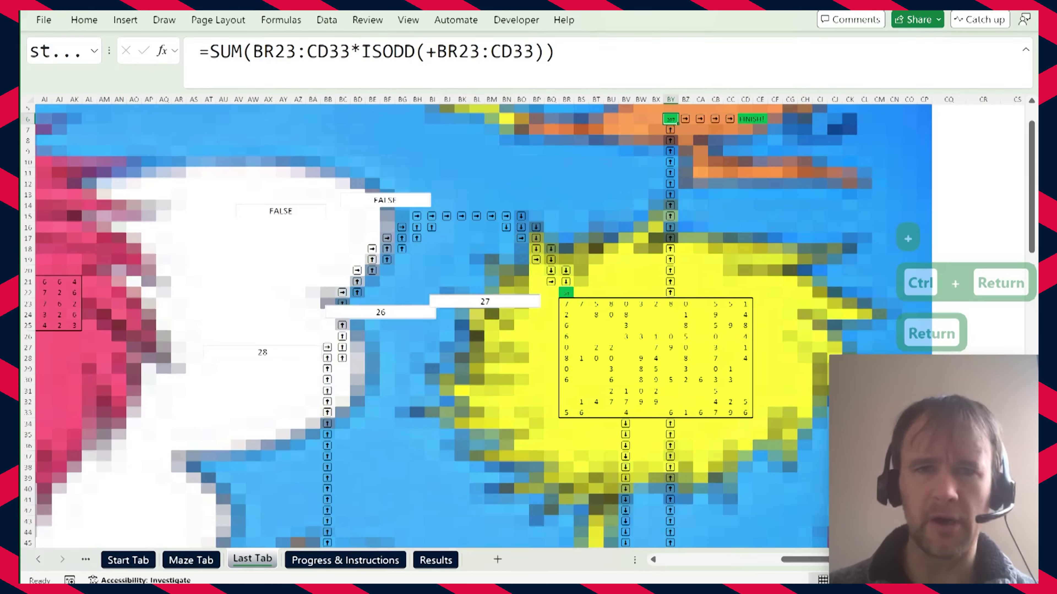
Follow the row 6 arrows to the FINISH! cell and dismiss the closing messages to complete the challenge.
key(ctrl+Right)
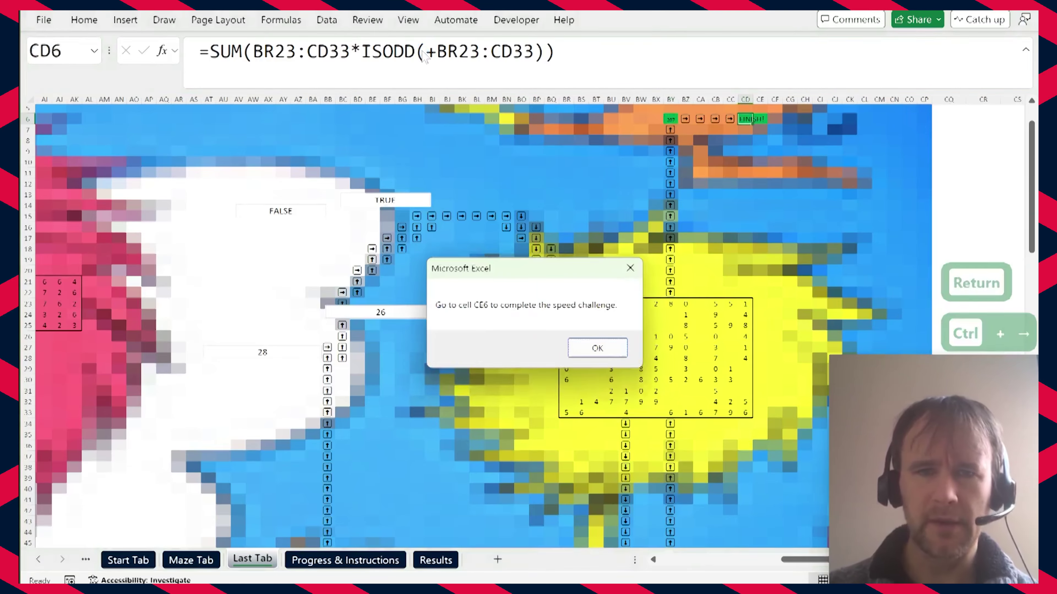
key(Return)
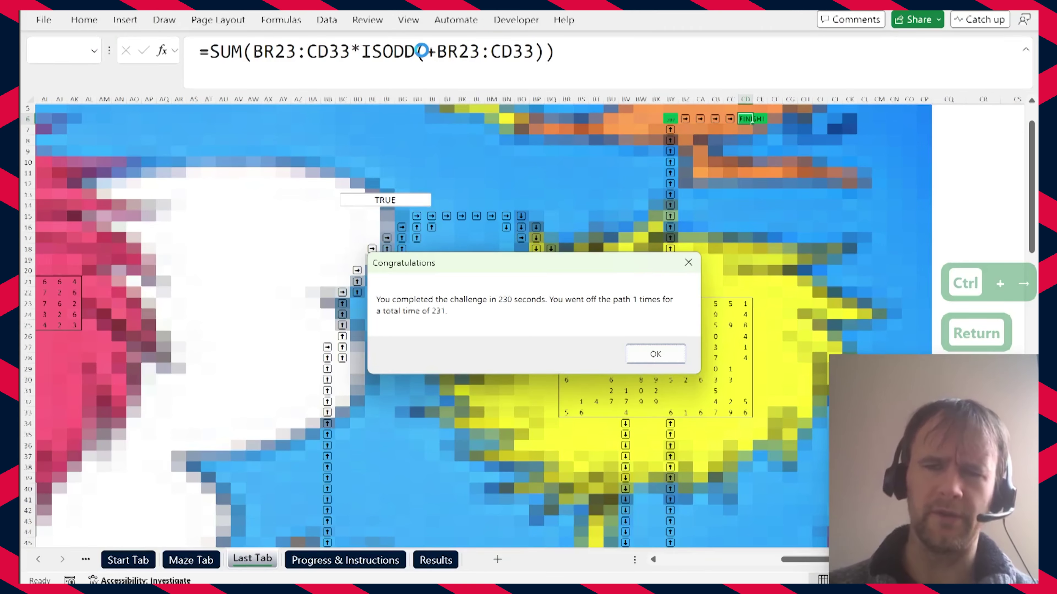
key(Return)
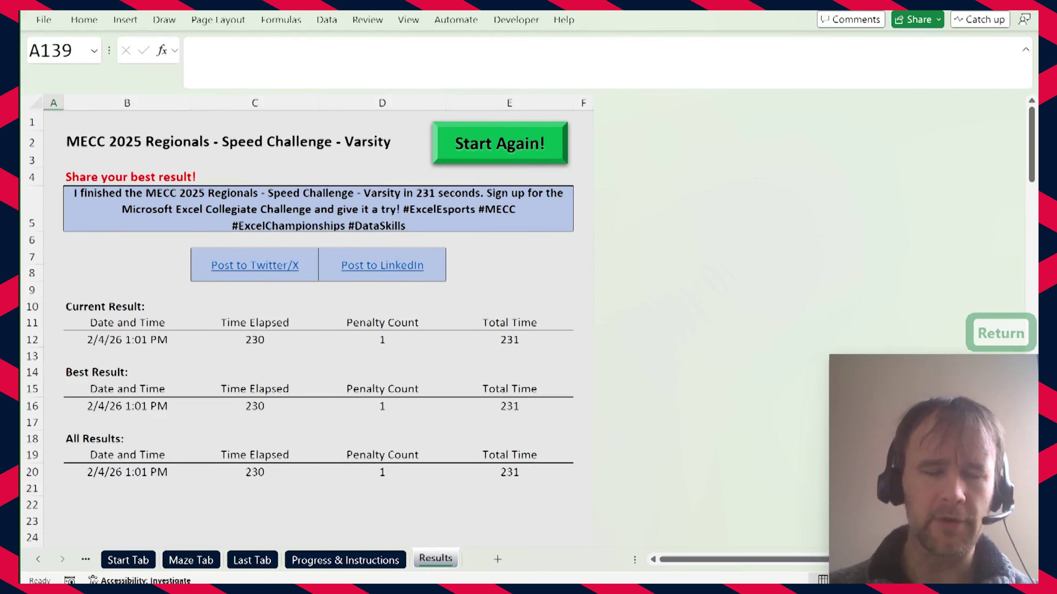
Return to the Start Tab and restart the challenge, dismissing the opening message to begin the timer.
key(ctrl+Page_Up)
key(ctrl+Page_Up)
key(ctrl+Page_Up)
key(ctrl+Page_Up)
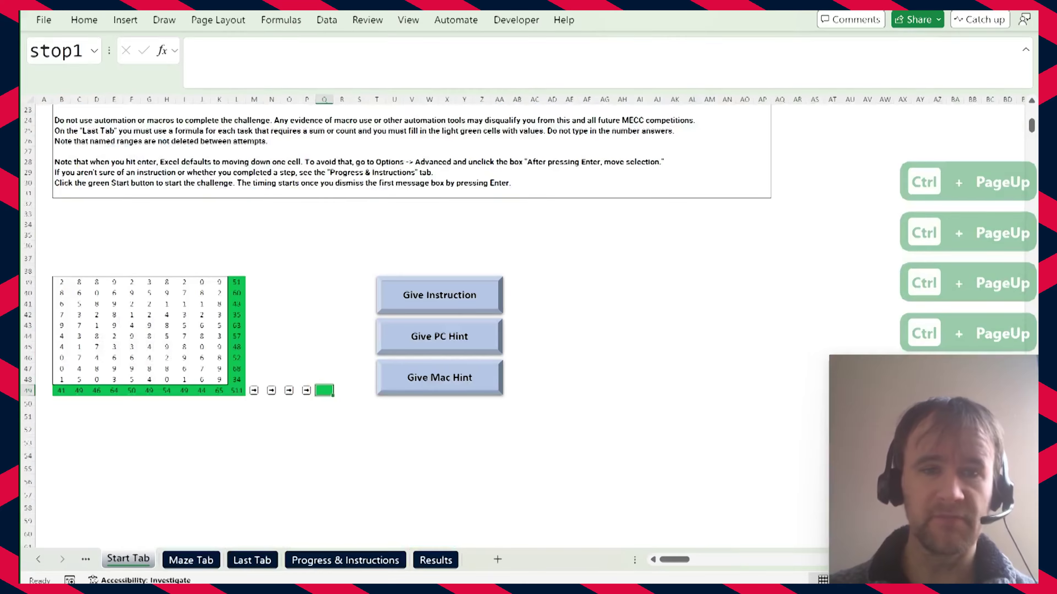
scroll(517, 319, up, 7)
scroll(517, 318, down, 2)
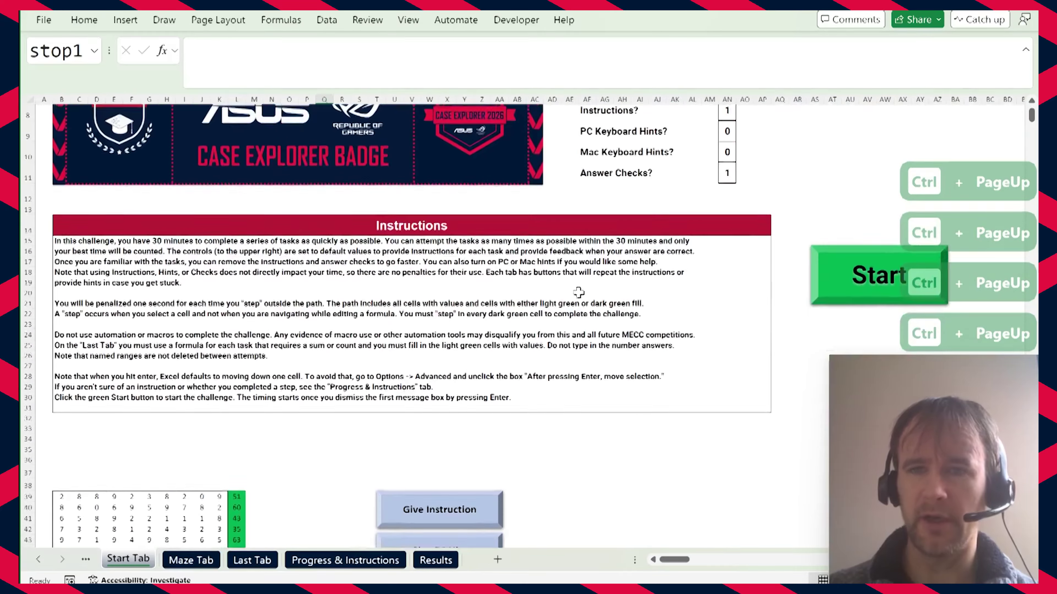
click(843, 285)
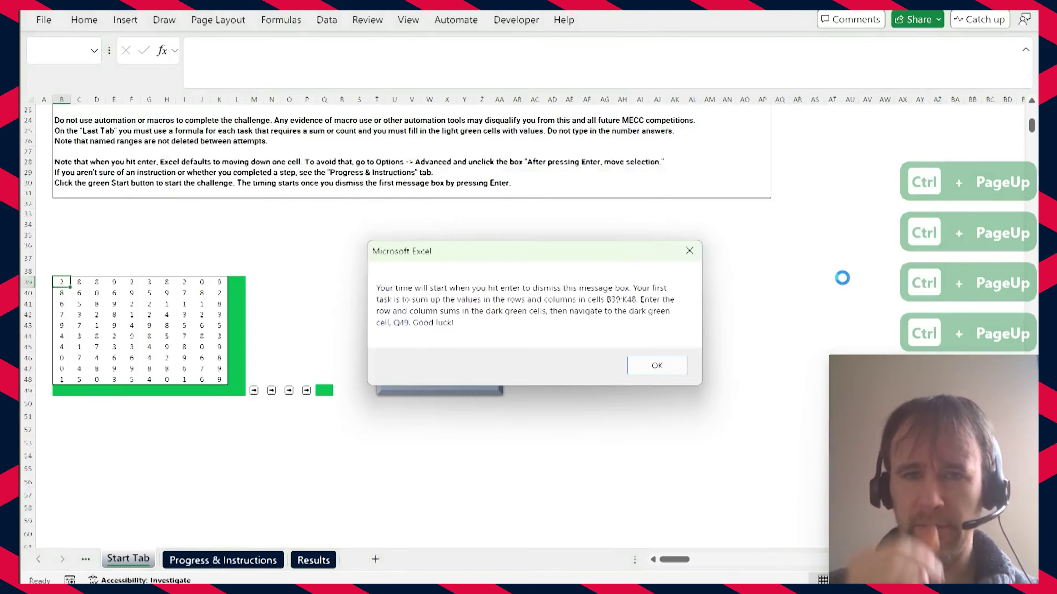
key(Return)
AutoSum the rows and columns of B39:K48 into the dark green cells of column L and row 49.
key(ctrl+shift+Right)
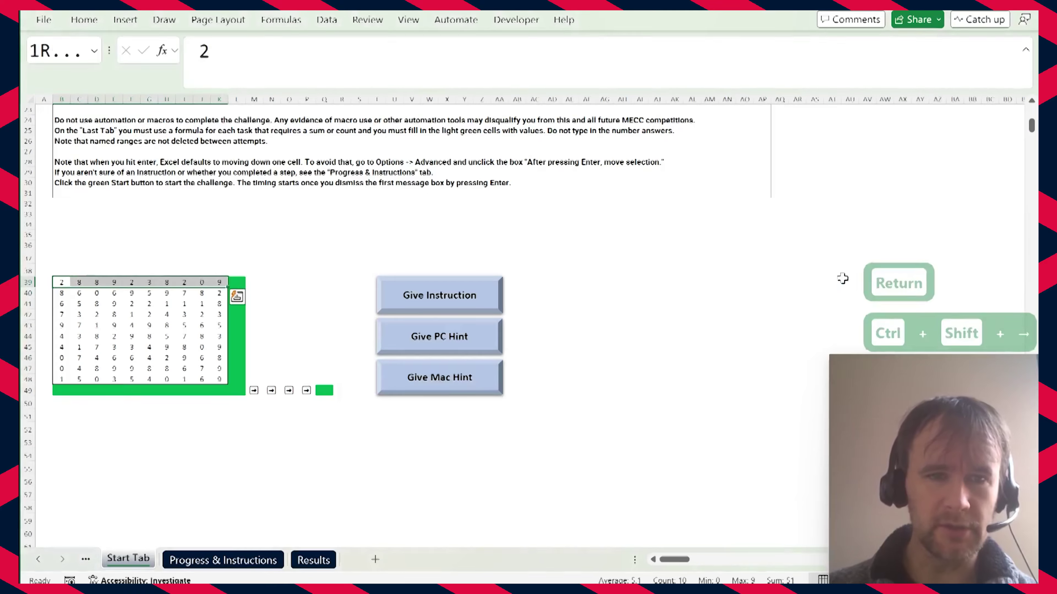
key(ctrl+shift+Down)
key(shift+Right)
key(shift+Down)
key(alt+equal)
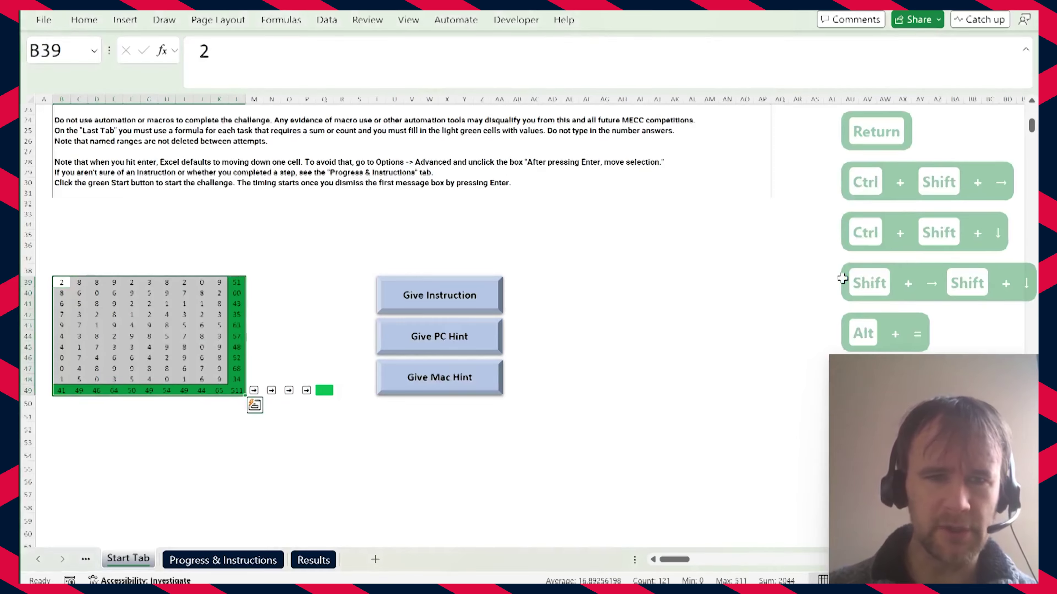
Follow the row 49 arrows to dark green cell Q49 and dismiss the task message.
key(ctrl+Down)
key(ctrl+Right)
key(Right)
key(Return)
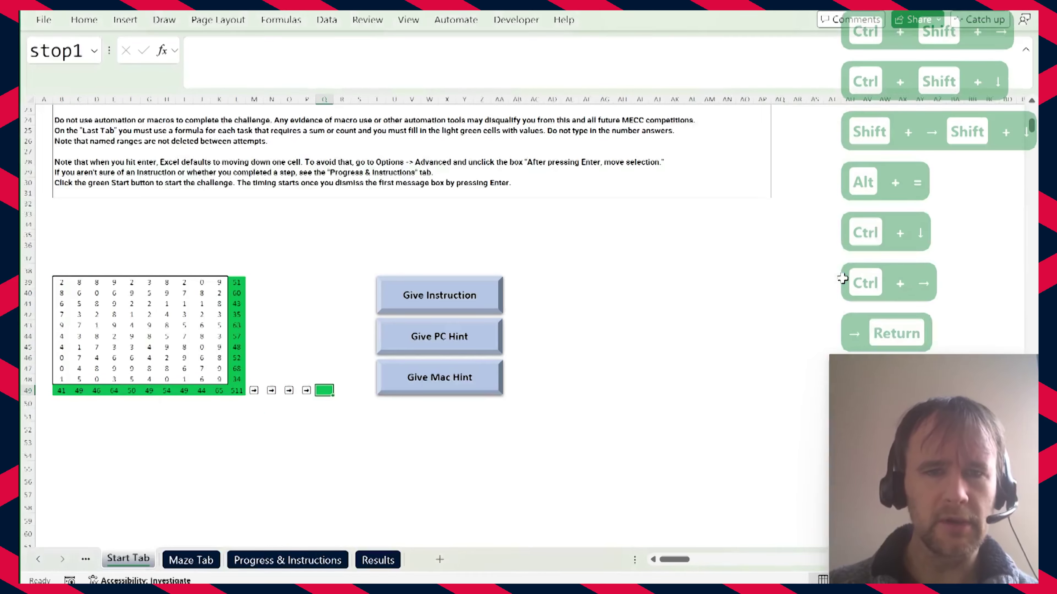
Follow the arrow path through the Maze Tab from A1 to AK1 and dismiss the task message.
key(ctrl+Page_Down)
key(ctrl+Down)
key(ctrl+Right)
key(ctrl+Down)
key(ctrl+Right)
key(ctrl+Up)
key(ctrl+Right)
key(ctrl+Down)
key(ctrl+Right)
key(ctrl+Down)
key(ctrl+Right)
key(ctrl+Up)
key(ctrl+Right)
key(ctrl+Up)
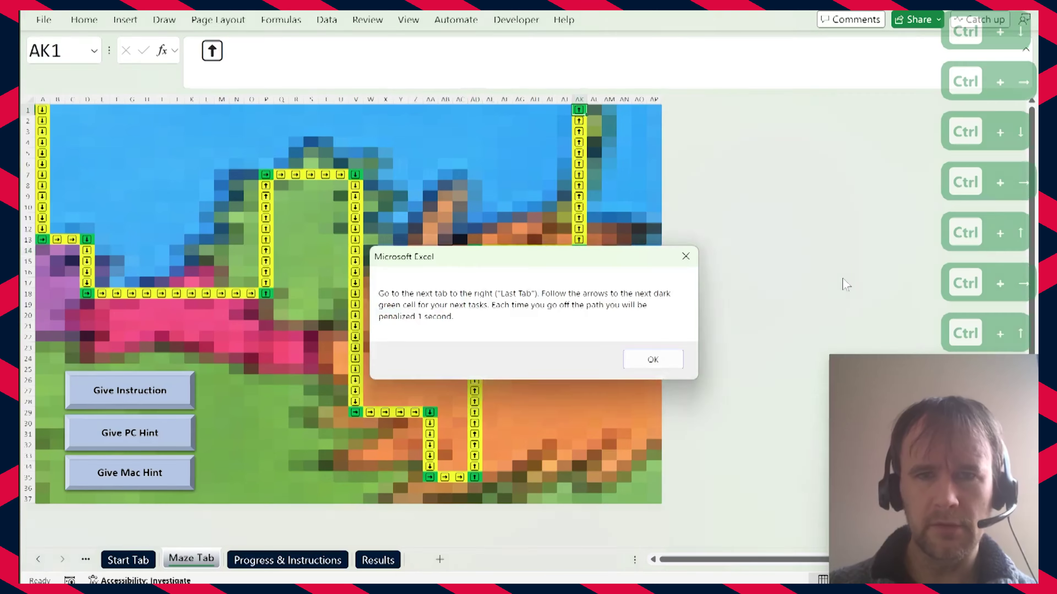
key(Return)
Switch to the Last Tab, follow the arrows to green cell L15 and dismiss the task message.
key(ctrl+Page_Down)
key(ctrl+Right)
key(ctrl+Down)
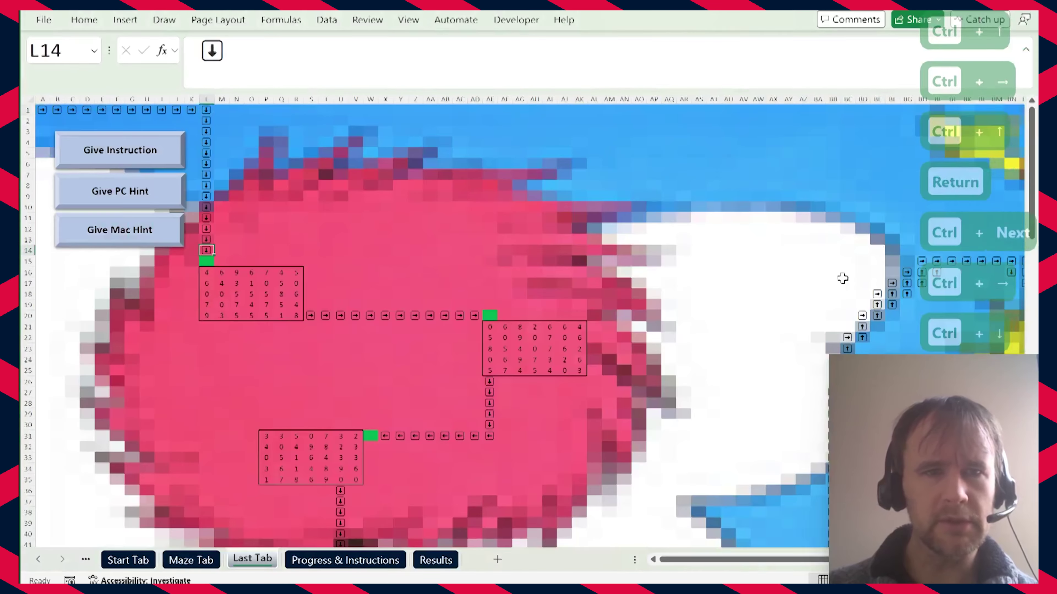
key(Down)
key(Return)
Enter =SUM(L16:R20) in L15, keeping the cell selected, and dismiss the answer check message.
text(=sum)
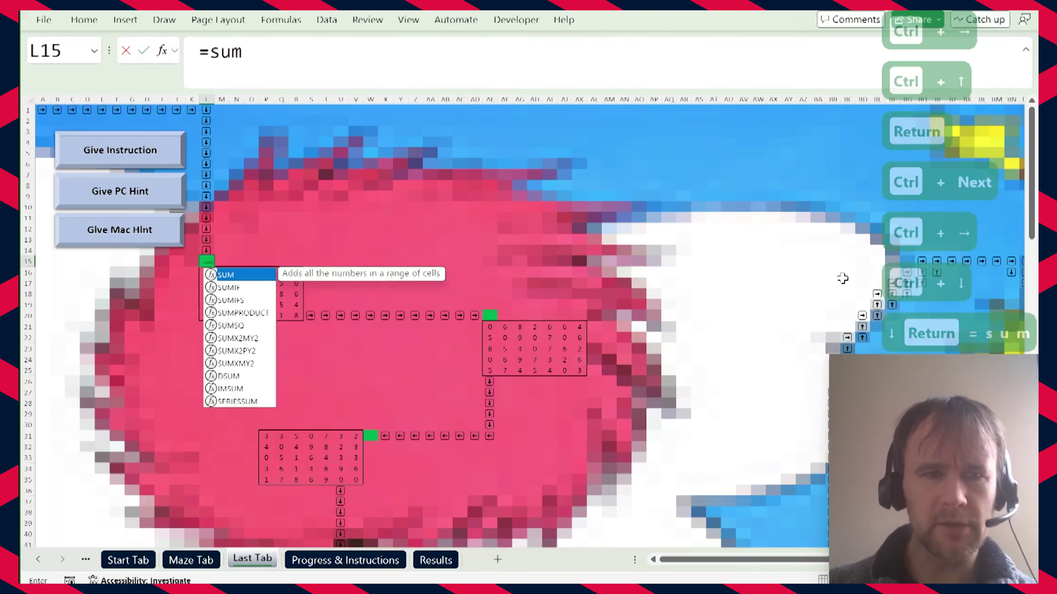
key(Tab)
key(Down)
key(ctrl+shift+Down)
key(ctrl+shift+Right)
text())
key(ctrl+Return)
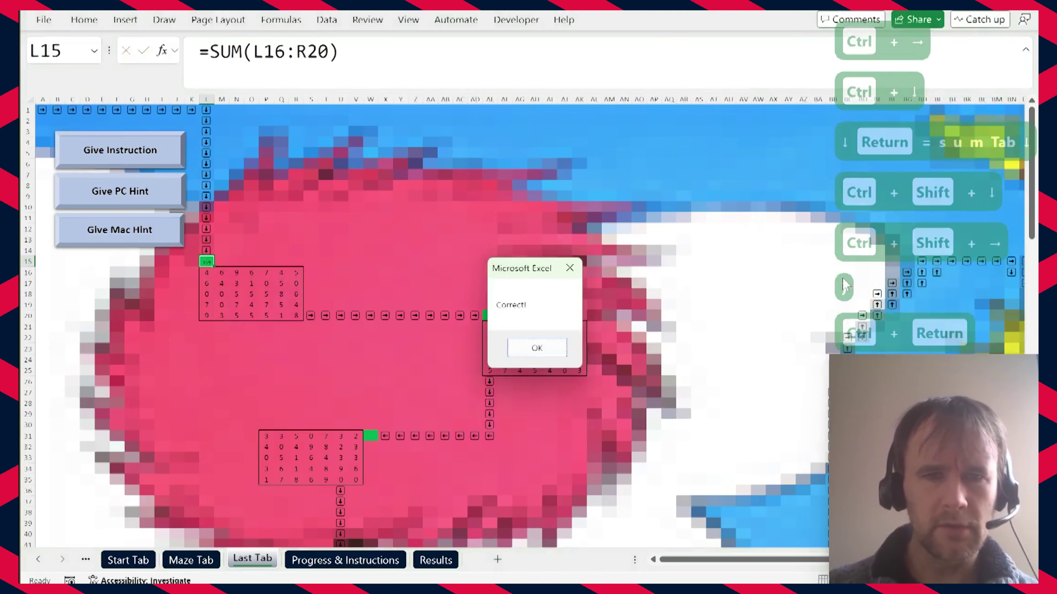
key(Return)
Move through the number block and along row 20 to green cell AE20, dismissing the task message.
key(ctrl+Down)
key(ctrl+Right)
key(Right)
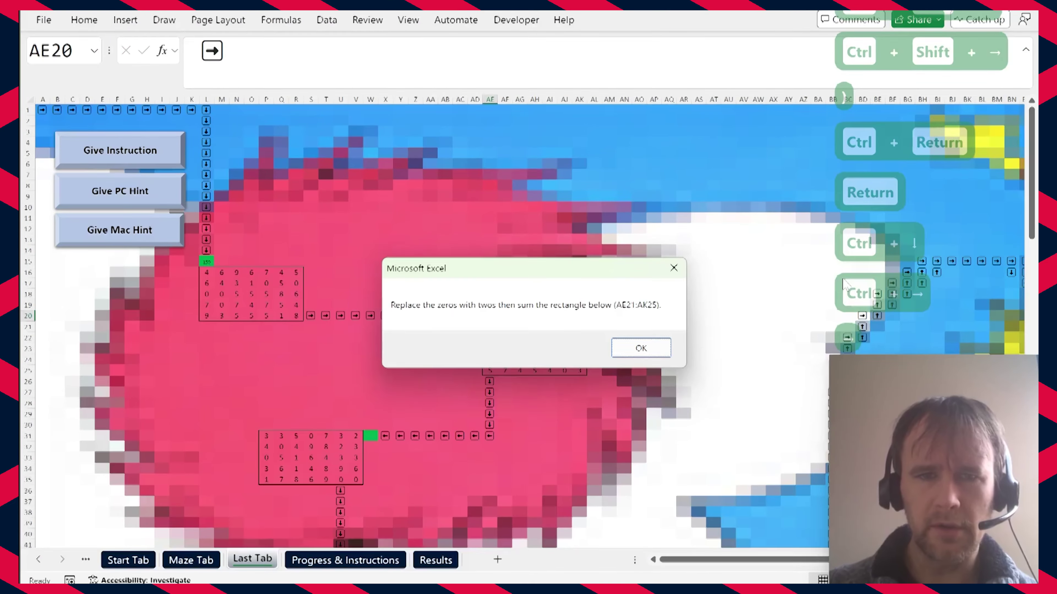
key(Return)
Replace all zeros with 2 in the range from AE21 to AK31 and close the replace dialog.
key(Down)
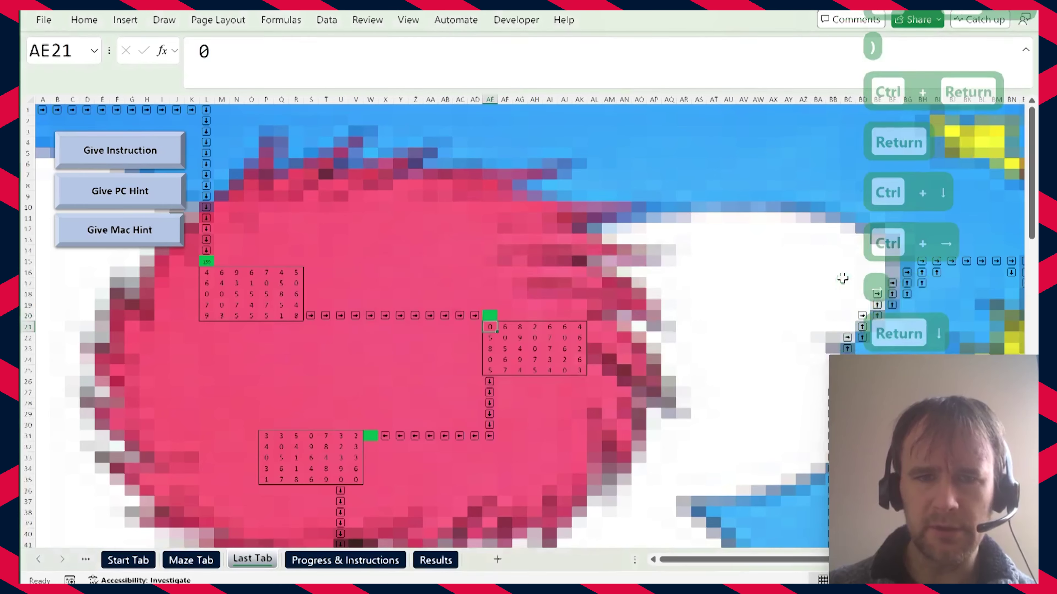
key(ctrl+shift+Right)
key(ctrl+shift+Down)
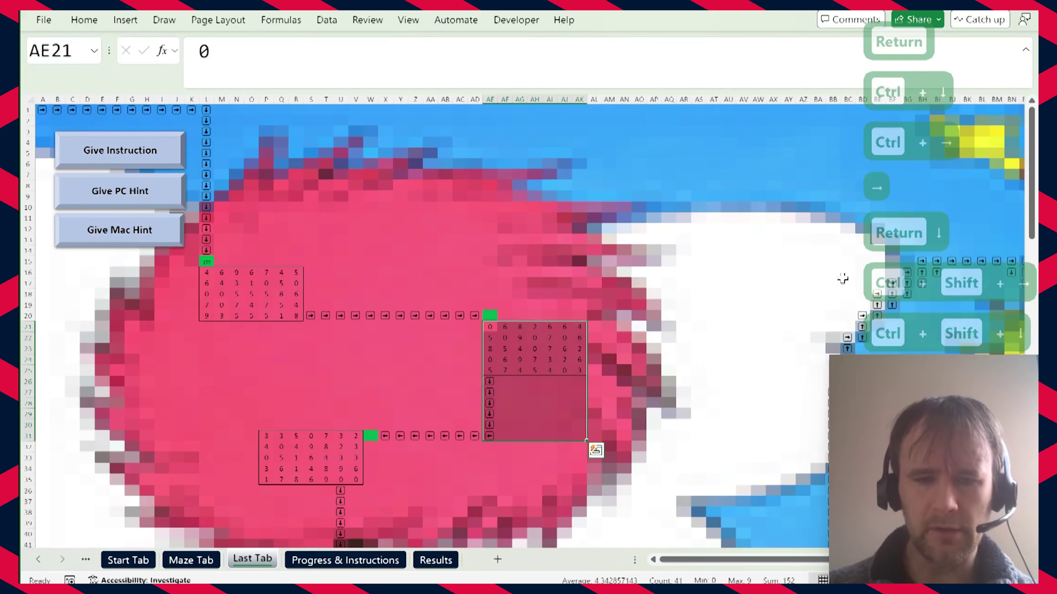
key(ctrl+f)
text(0)
key(alt+p)
text(2)
key(alt+a)
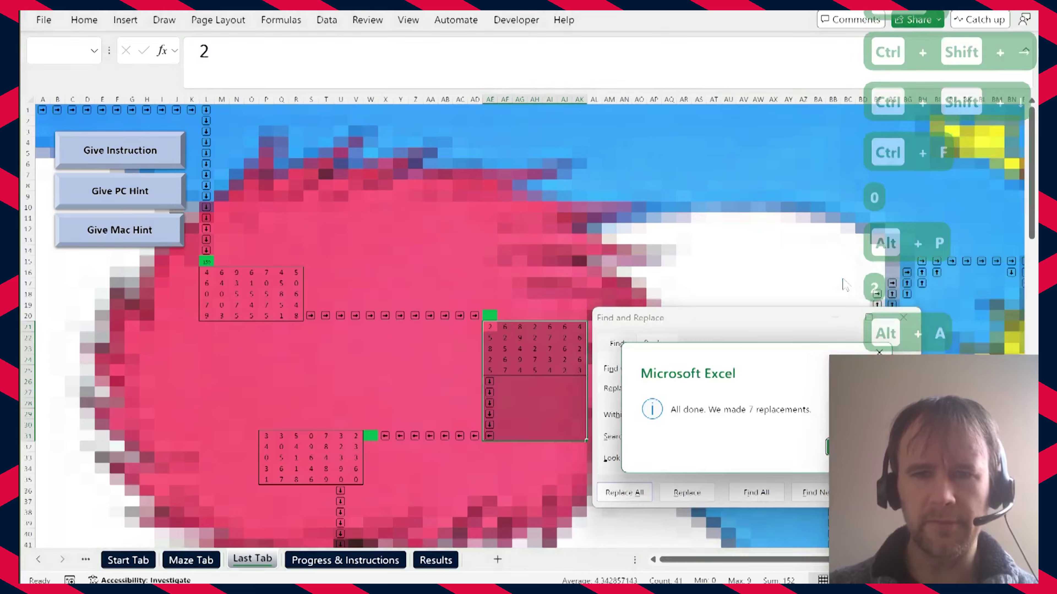
key(Escape)
key(Escape)
Enter =SUM(AE21:AK25) in AE20, keeping the cell selected, and dismiss the answer check message.
key(Up)
text(=sum)
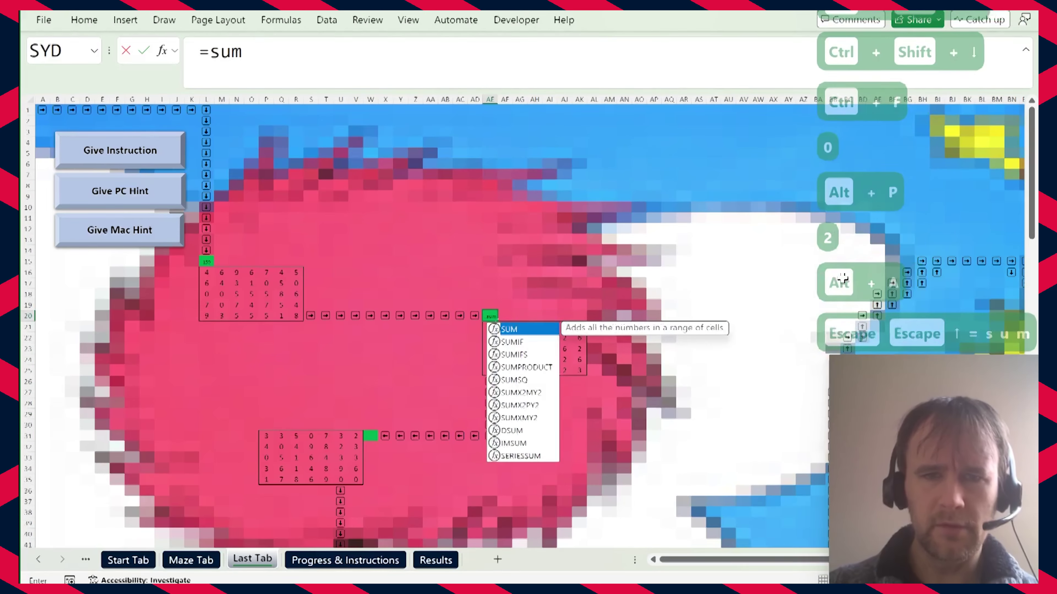
key(Tab)
key(Down)
key(shift+Down)
key(shift+Down)
key(shift+Down)
key(shift+Down)
key(ctrl+shift+Right)
text())
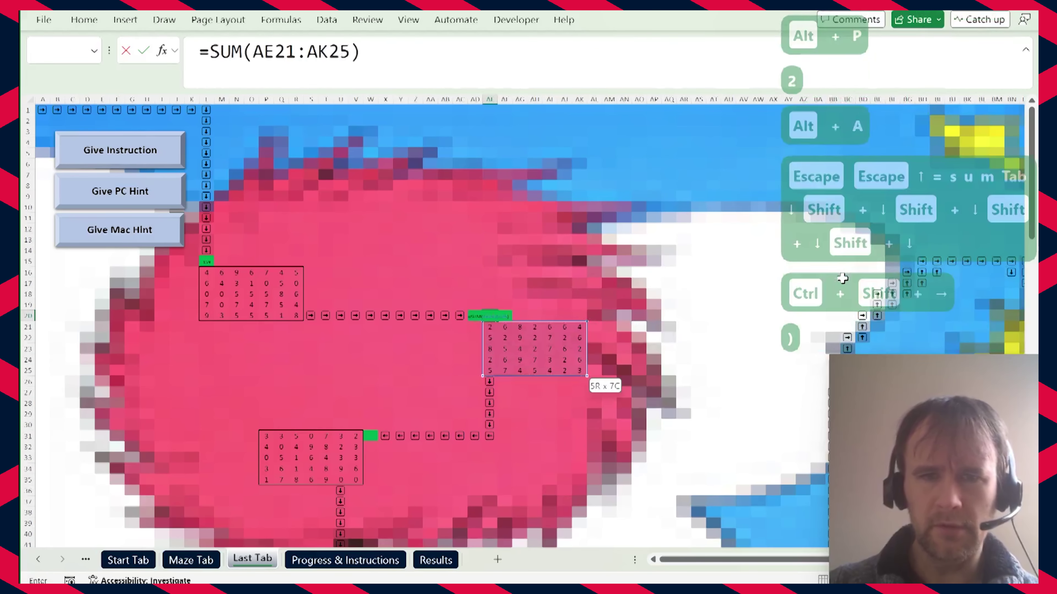
key(ctrl+Return)
key(ctrl+Return)
Follow the arrows down column AE and along row 31 to green cell W31, dismissing the task message.
key(ctrl+Down)
key(ctrl+Left)
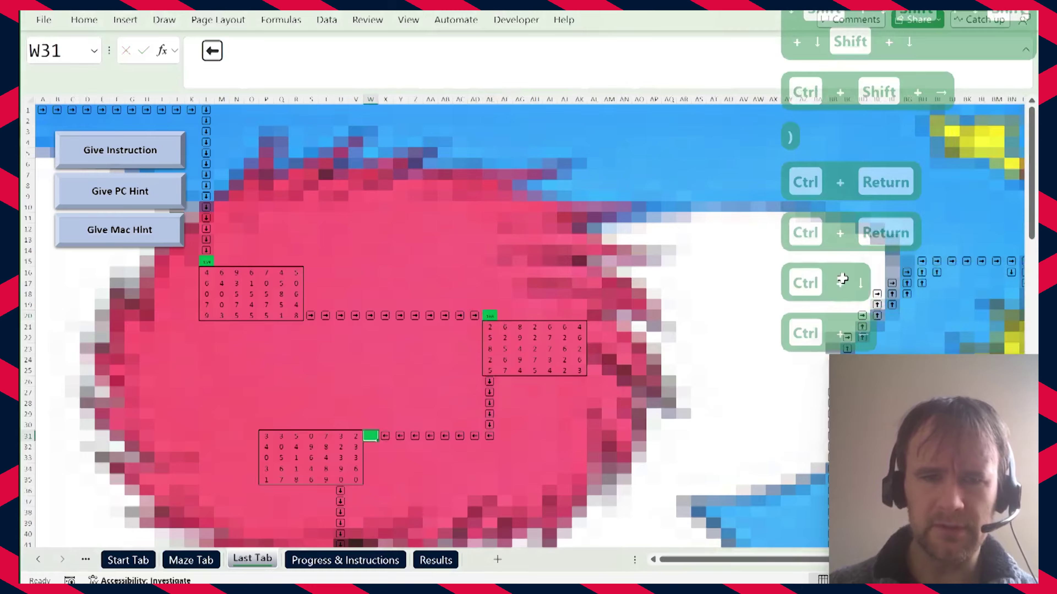
key(Left)
key(equal)
key(Return)
Enter =SUM(P31:P35,V31:V35) in W31 to sum the block's first and last columns, dismissing the answer check message.
text(=sum)
key(Tab)
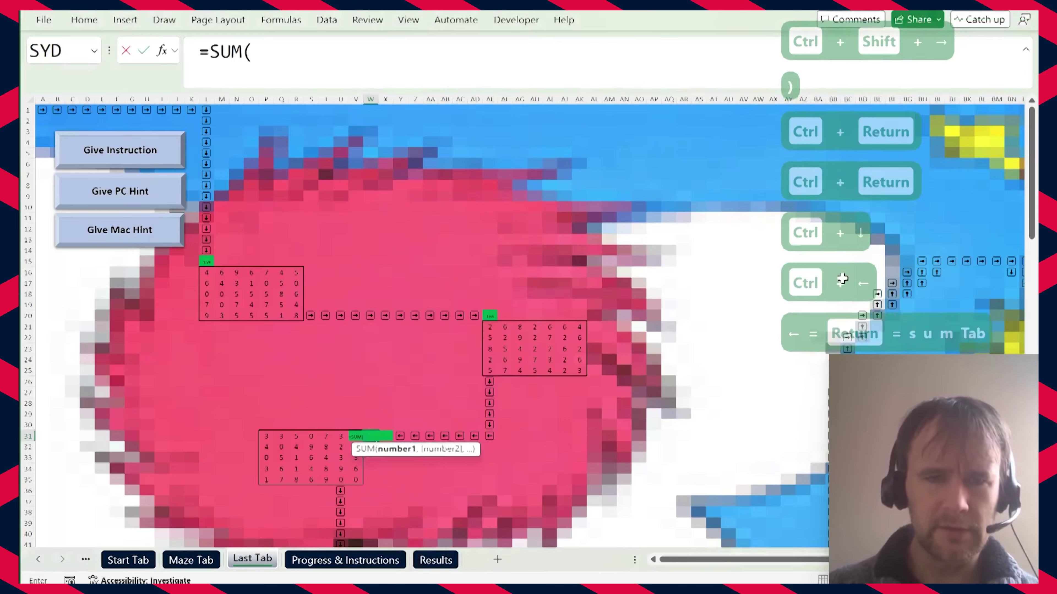
key(ctrl+Left)
key(ctrl+shift+Down)
text(,)
key(Left)
key(ctrl+shift+Down)
text())
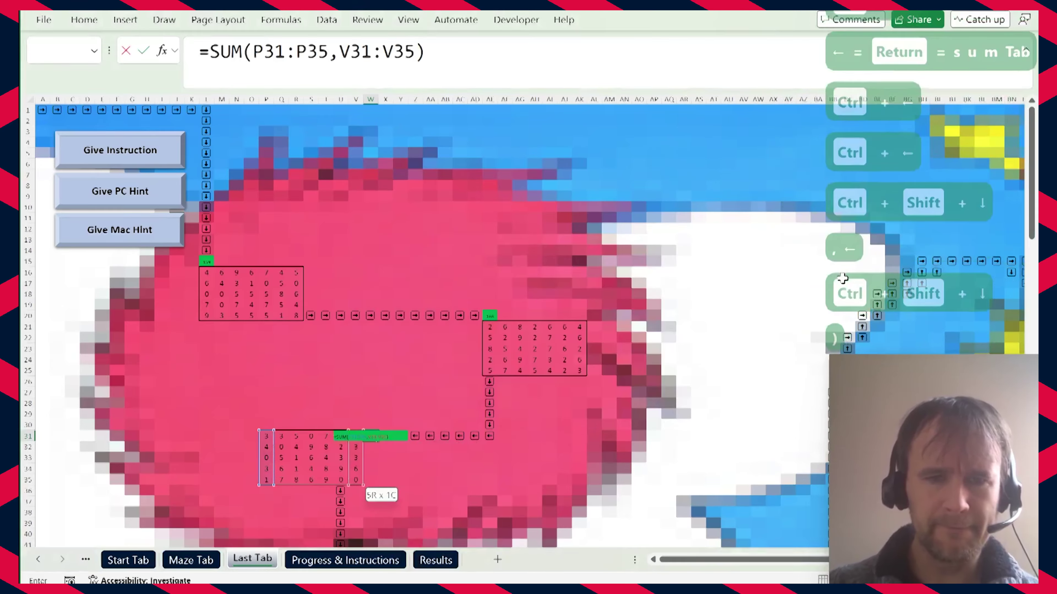
key(ctrl+Return)
key(Return)
Follow the path down from the number block to row 129 and across to green cell AM129, dismissing the task message.
key(Left)
key(Left)
key(ctrl+Down)
key(ctrl+Left)
key(ctrl+Down)
key(ctrl+Left)
key(ctrl+Down)
key(ctrl+Right)
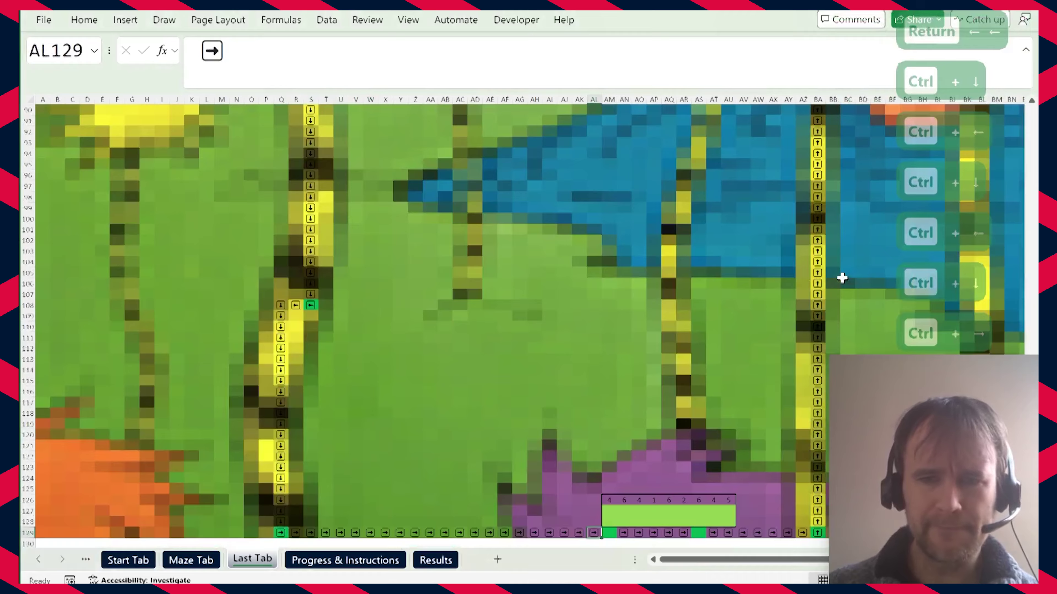
key(Right)
key(Return)
Enter a spilled formula in AM127 that adds 1 to each value in AM126:AU126.
key(Up)
key(Up)
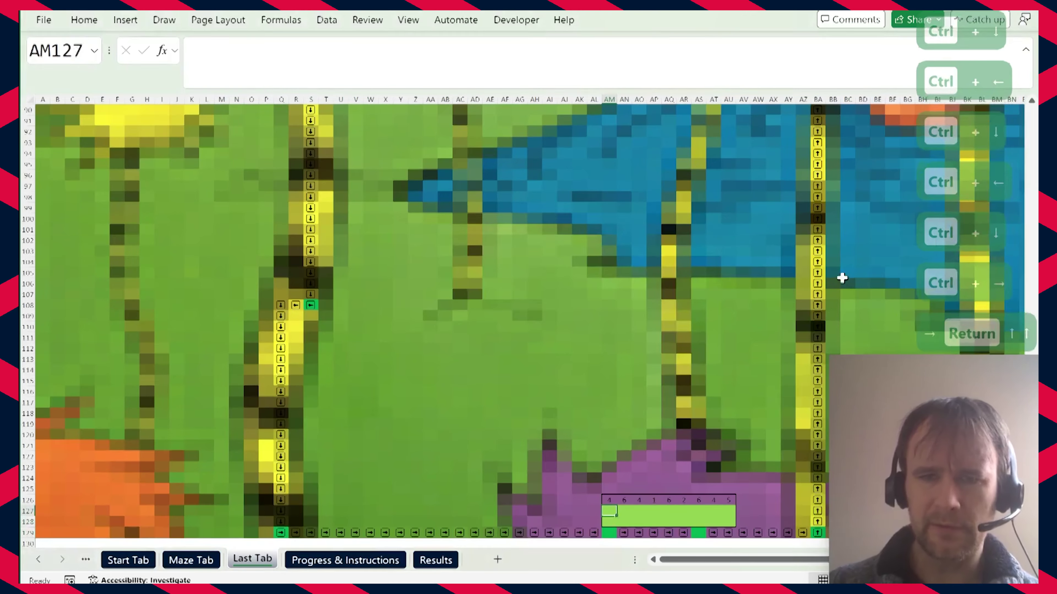
text(=)
key(Up)
key(ctrl+shift+Right)
text(+1)
key(Return)
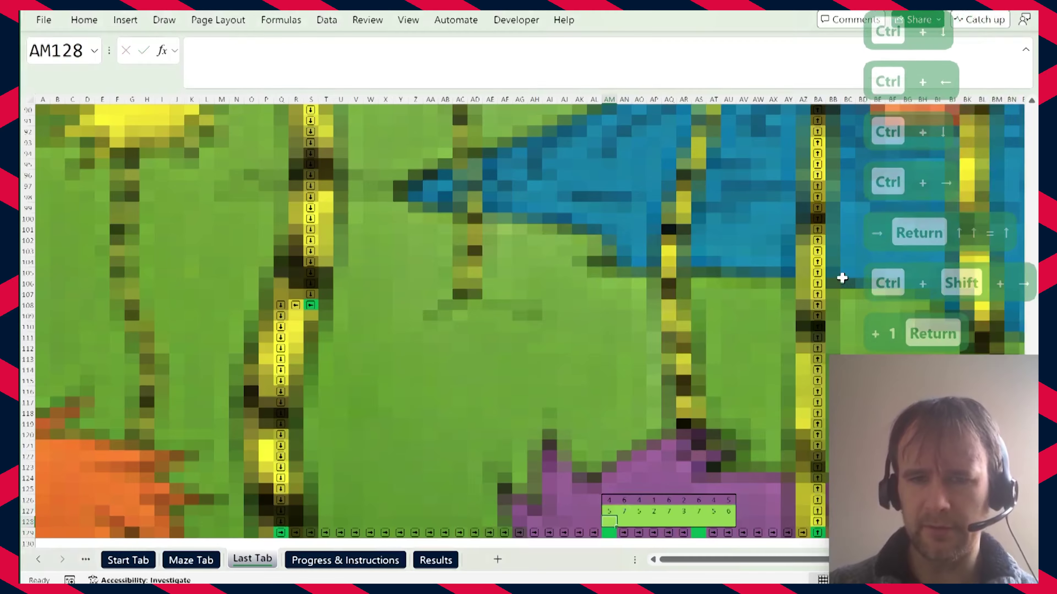
Enter =AM127#/AM126:AU126 in AM128 to divide the second row by the first.
text(=)
key(Up)
key(ctrl+shift+Right)
text(/)
key(Up)
key(Up)
key(ctrl+shift+Right)
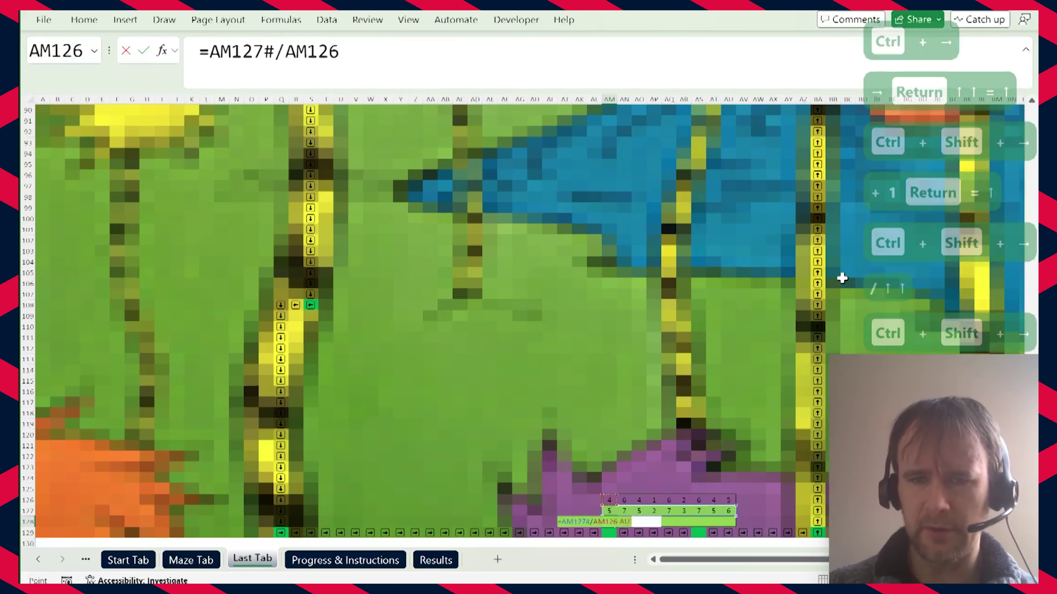
key(Return)
Enter =SUM(AM126:AU128) in AM129 and dismiss the answer check message.
text(=su)
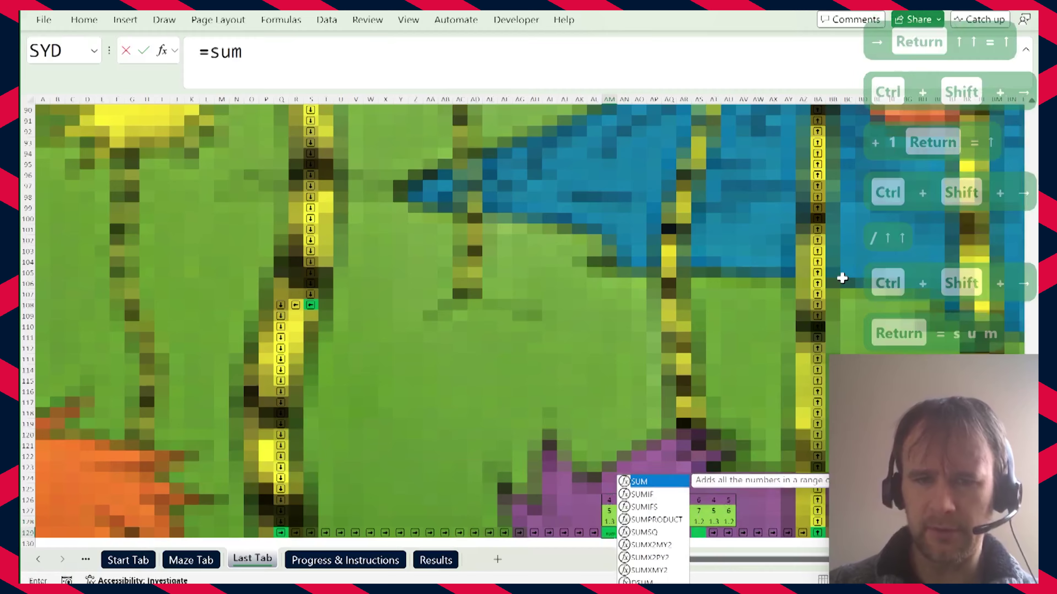
text(m)
key(Tab)
key(Up)
key(ctrl+shift+Up)
key(ctrl+shift+Right)
key(Return)
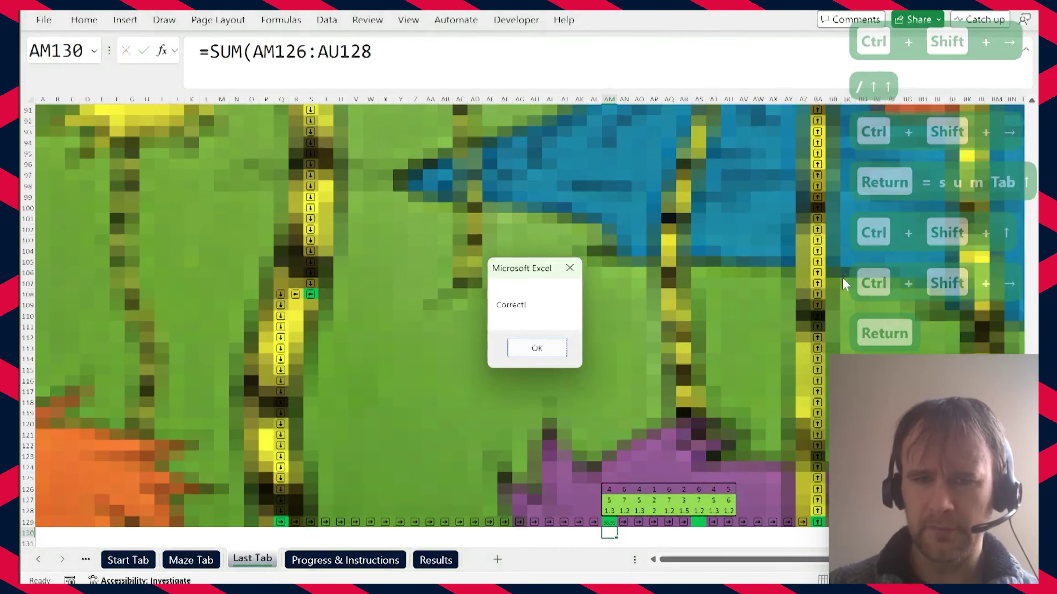
key(Return)
Move back onto the row 129 path and follow it to green cell AS129, dismissing the task message.
key(Up)
key(ctrl+Right)
key(Right)
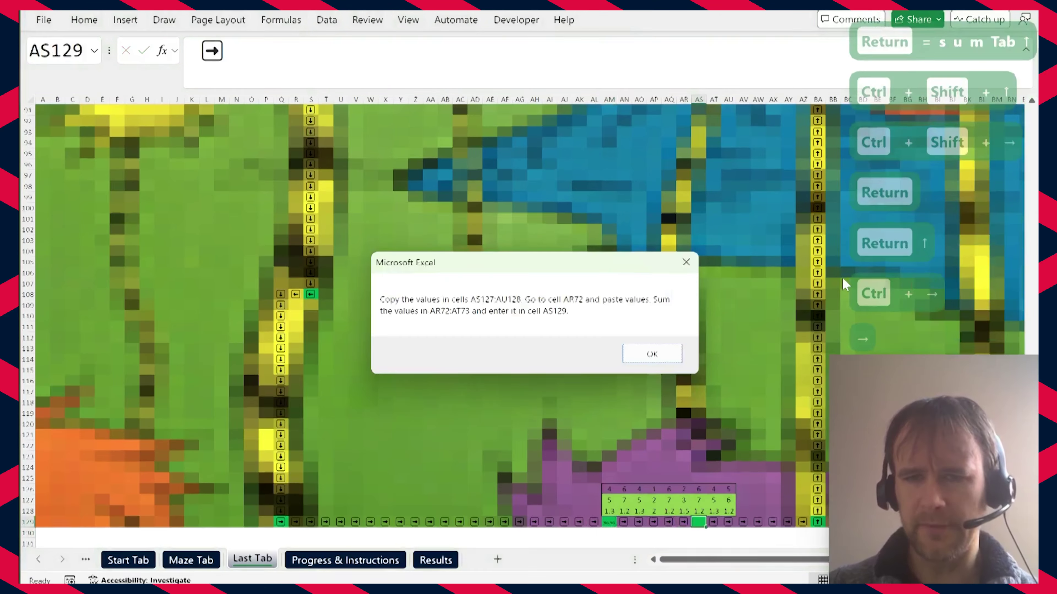
key(Return)
text(=s)
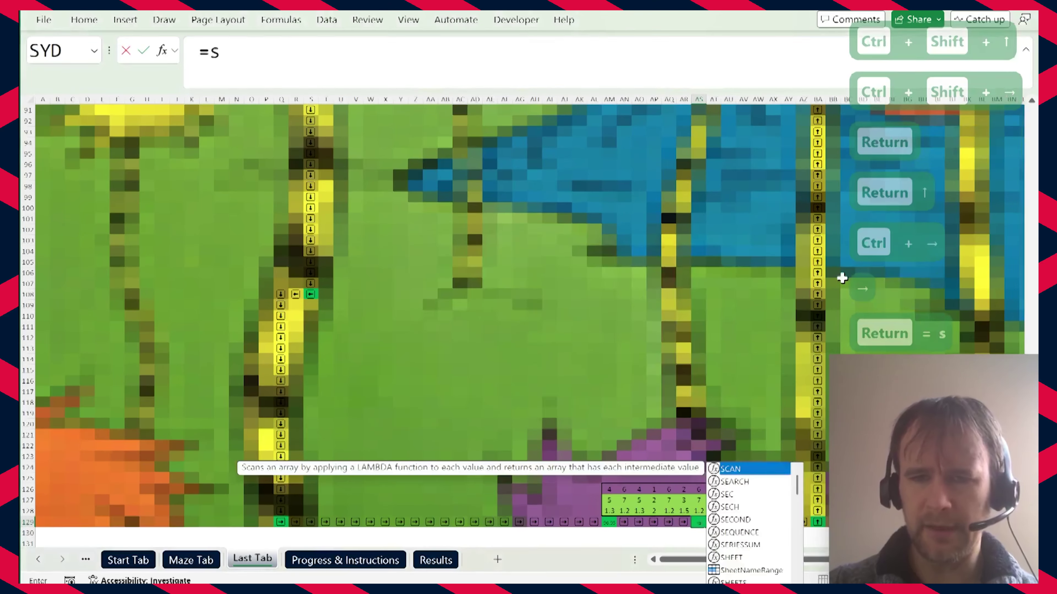
key(BackSpace)
key(BackSpace)
Copy AS127:AU128 and paste it as values at AR72.
key(Up)
key(shift+Up)
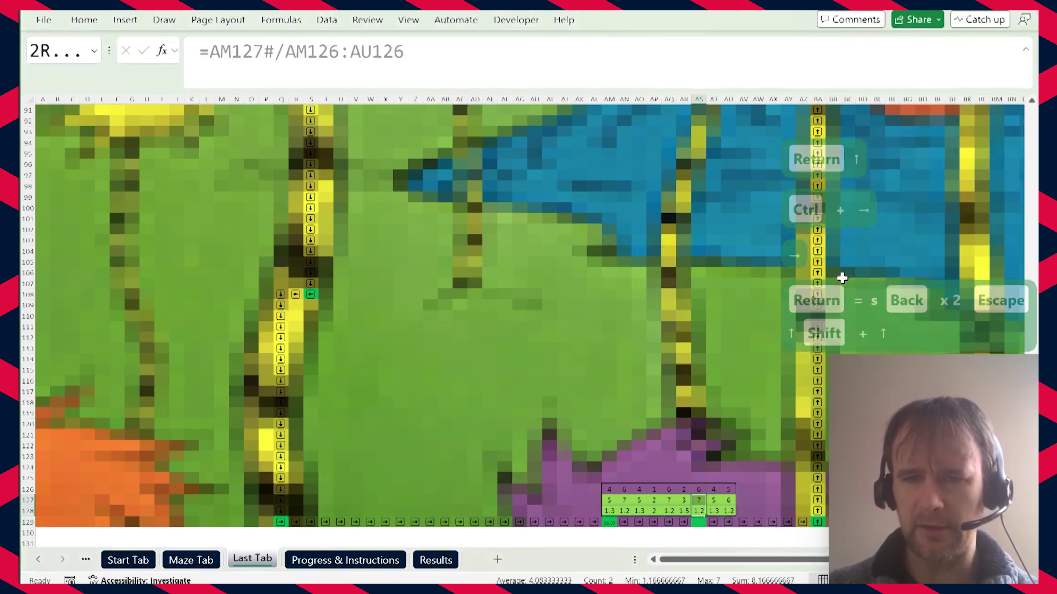
key(shift+Right)
key(ctrl+c)
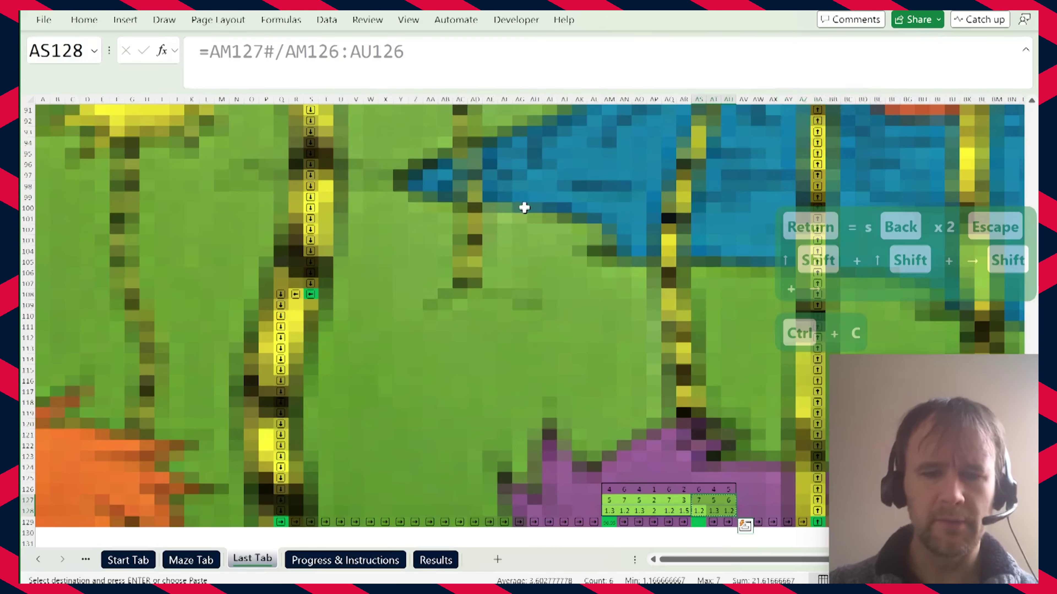
key(ctrl+g)
text(ar72)
key(Return)
key(ctrl+shift+v)
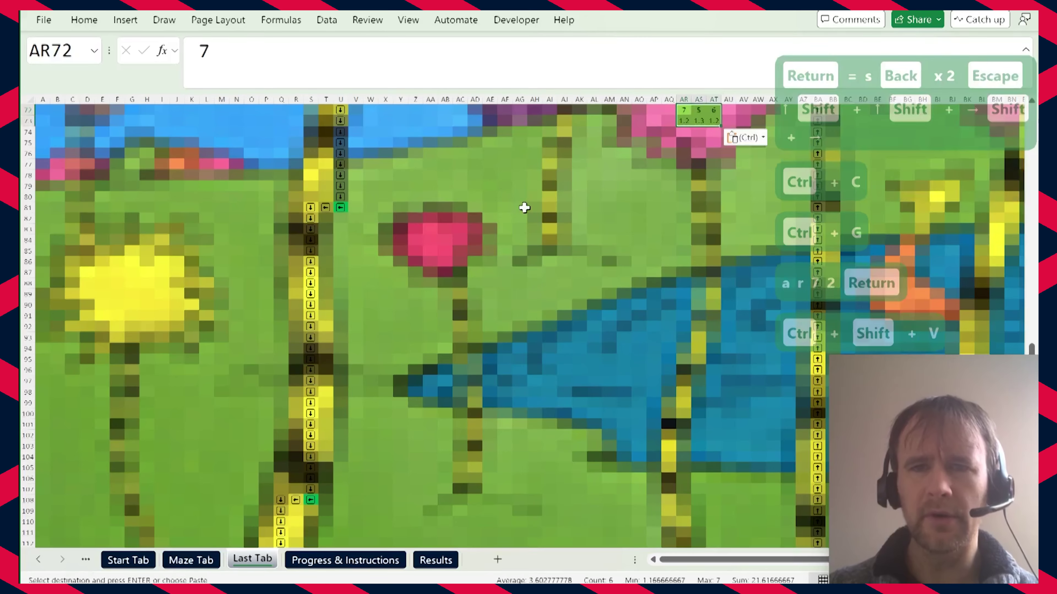
Return through column AS to green cell AS129.
key(Right)
key(ctrl+Down)
key(ctrl+Down)
key(ctrl+Down)
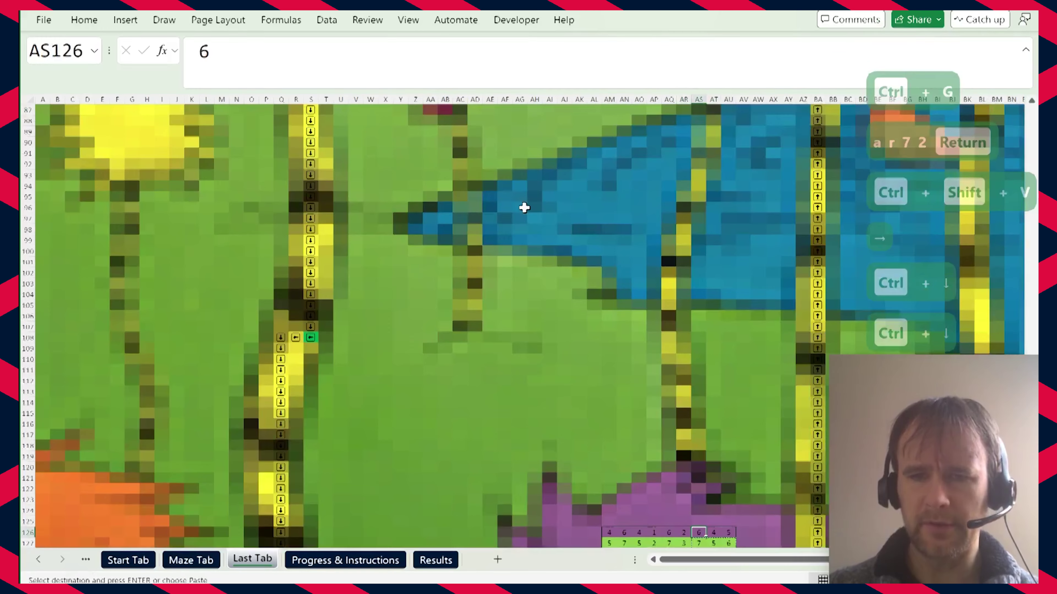
key(Down)
Enter =SUM(AR72:AT73) in AS129, keeping the cell selected, and dismiss the answer check message.
text(=sum)
key(Tab)
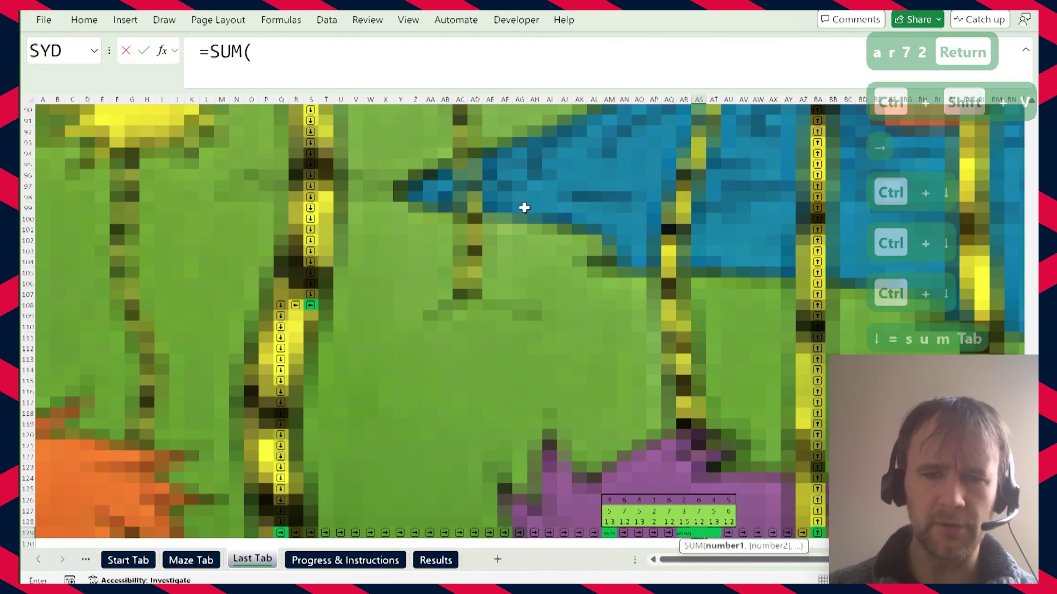
key(ctrl+Up)
key(ctrl+Up)
key(ctrl+Up)
key(ctrl+Up)
key(ctrl+Left)
key(ctrl+shift+Down)
key(ctrl+shift+Right)
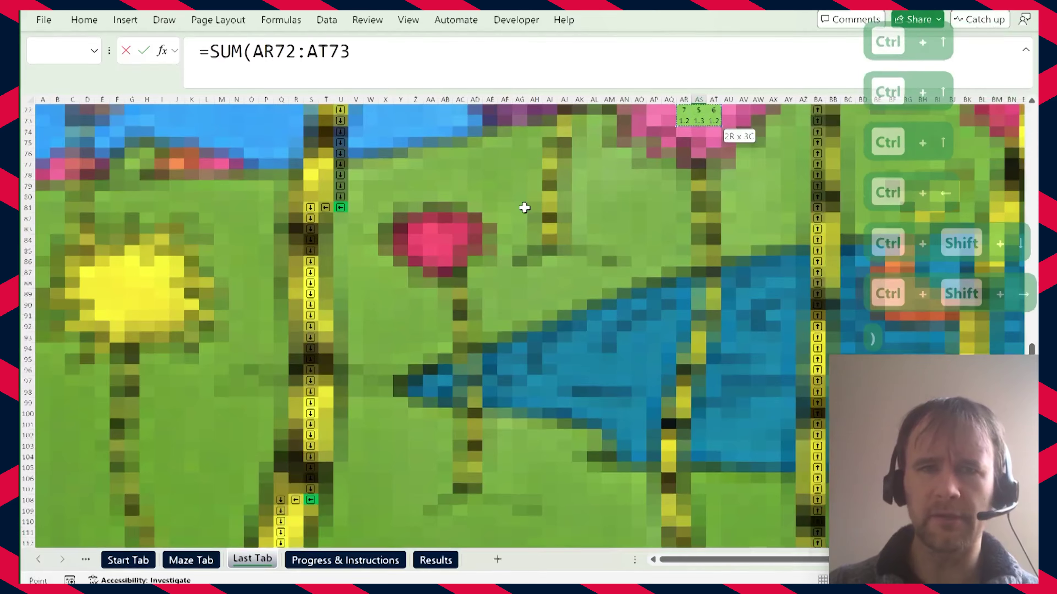
text())
key(ctrl+Return)
key(Return)
Follow the row 129 arrows from AS129 to green cell BA129.
key(Right)
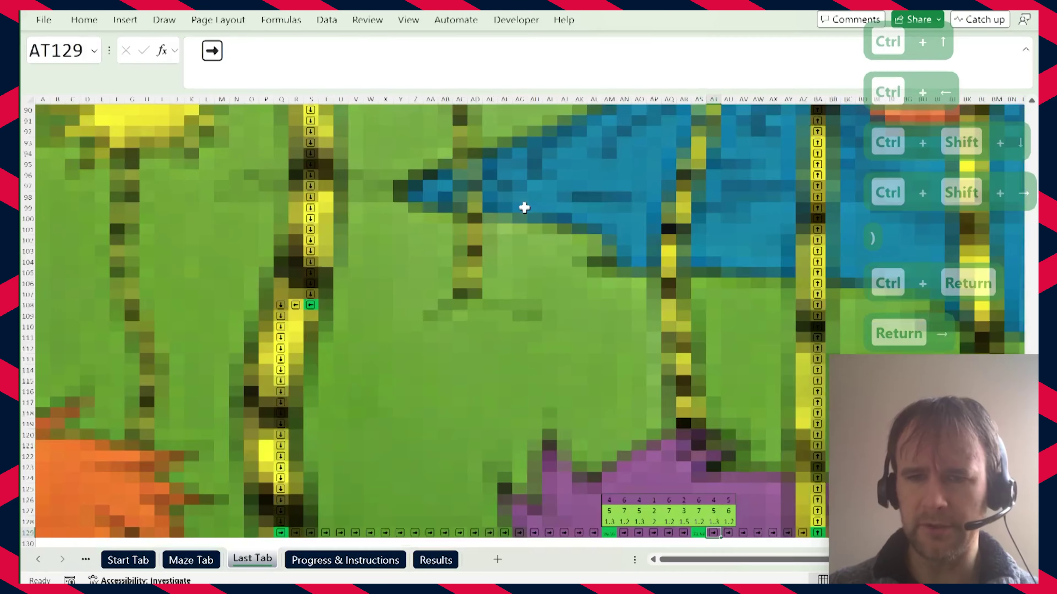
key(ctrl+Right)
key(Right)
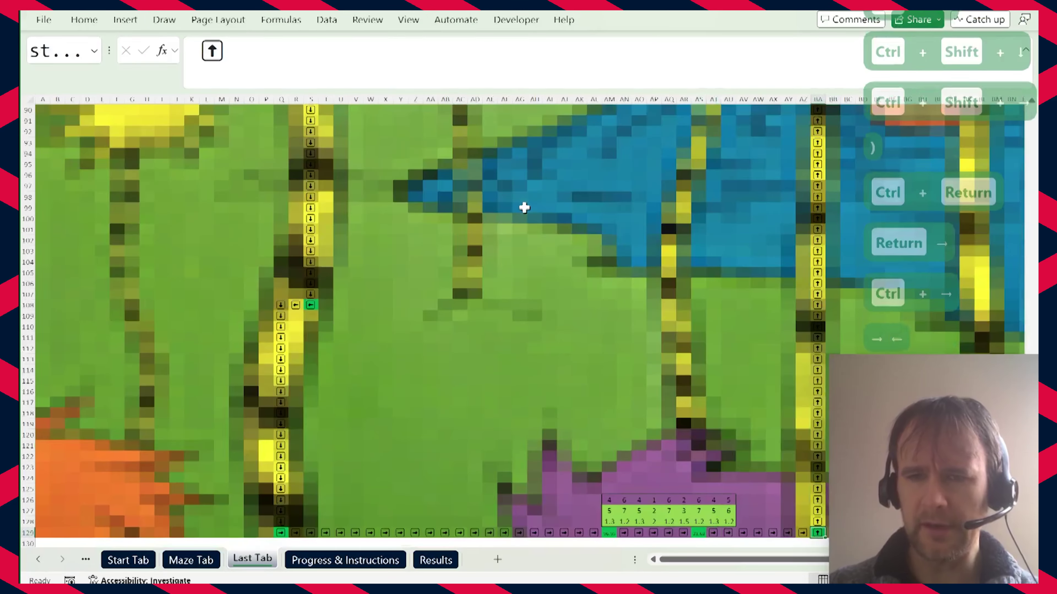
Follow the column BA arrows up to green cell BA57 and dismiss the task message.
key(ctrl+Up)
key(Up)
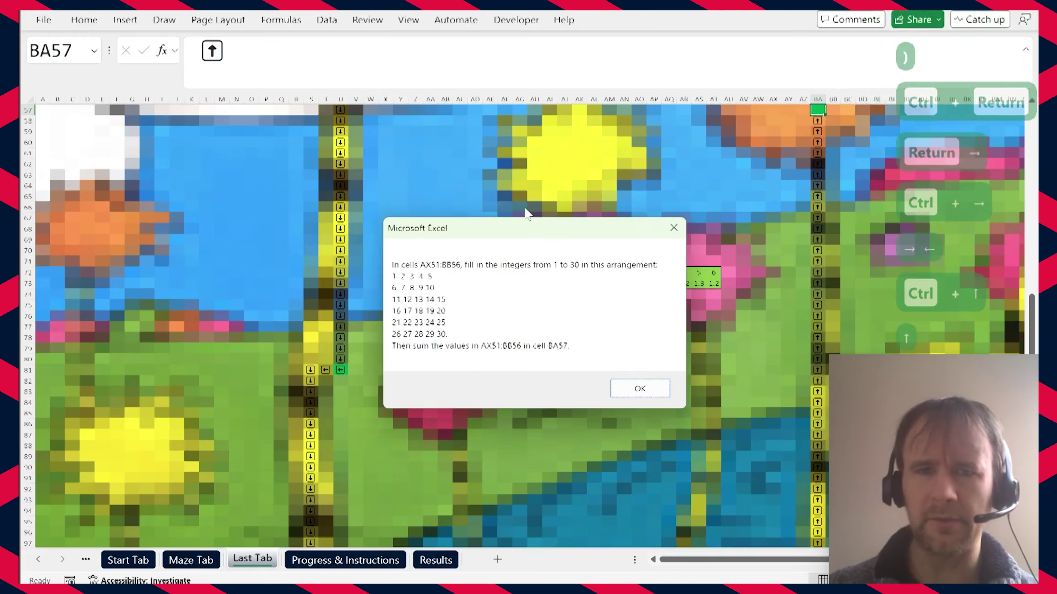
key(Return)
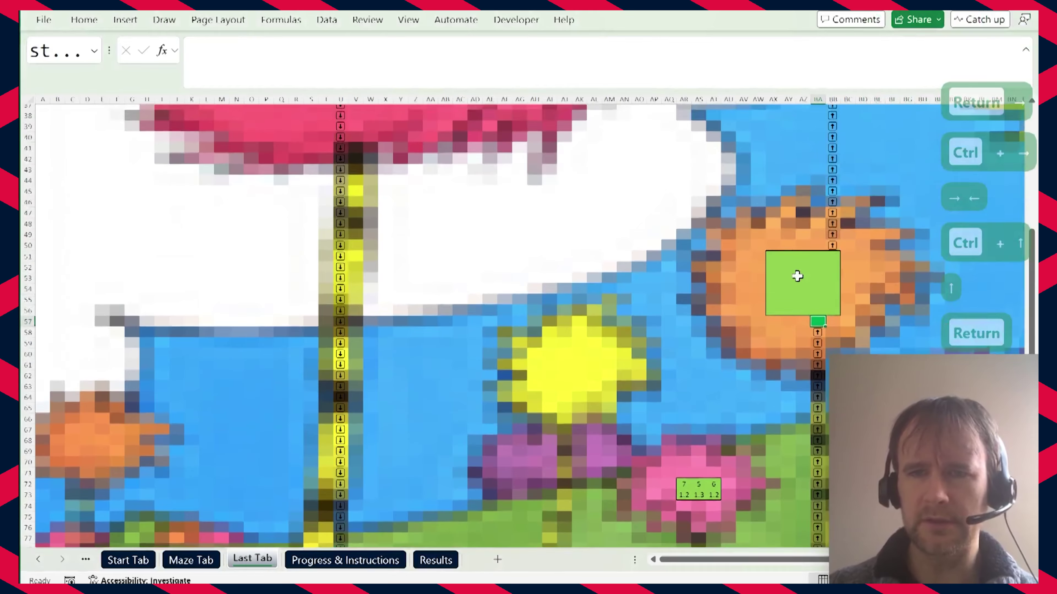
Fill AX51:BB56 with the integers 1 to 30 by entering =SEQUENCE(6,5) in AX51.
click(772, 255)
text(=seq)
key(Tab)
text(6,5))
key(ctrl+Return)
Enter =SUM(AX51#) in green cell BA57, keeping the cell selected, and dismiss the answer check message.
key(ctrl+Right)
key(Left)
key(ctrl+Down)
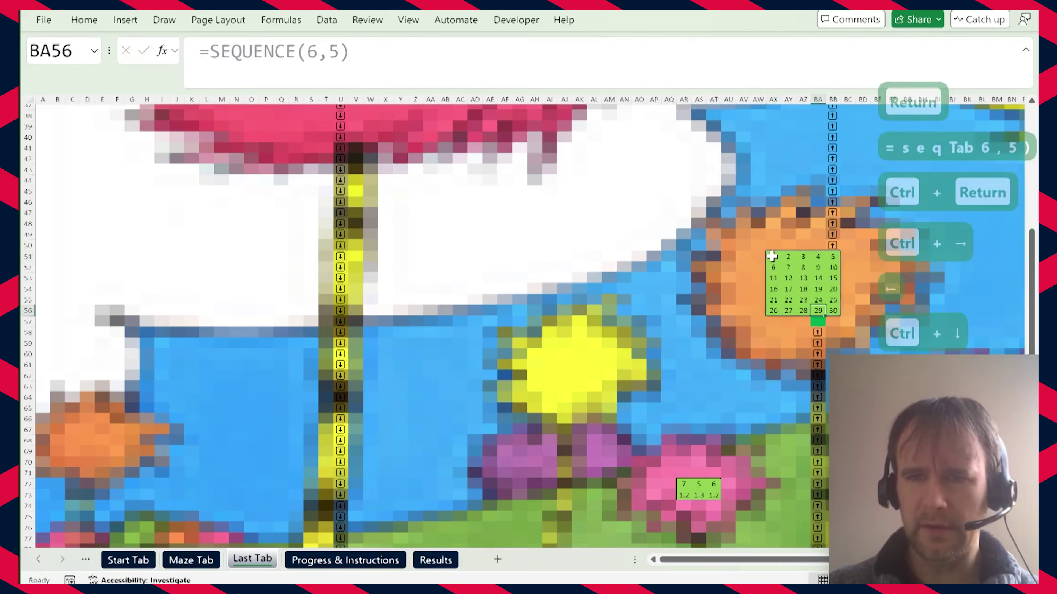
key(Down)
text(=sum)
key(Tab)
key(Up)
key(ctrl+Left)
key(ctrl+shift+Right)
key(ctrl+shift+Up)
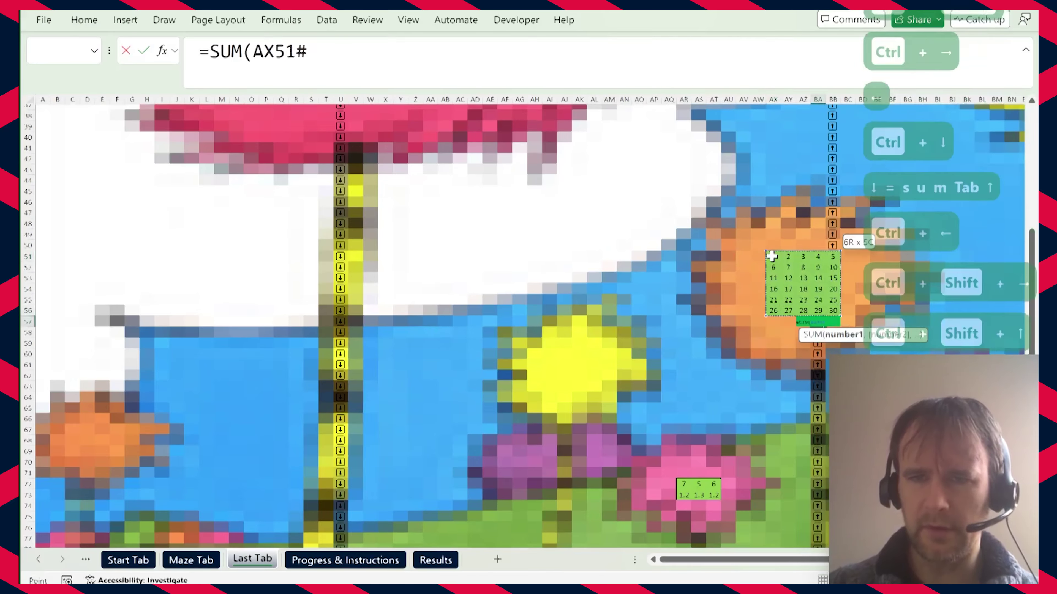
text())
key(ctrl+Return)
key(Return)
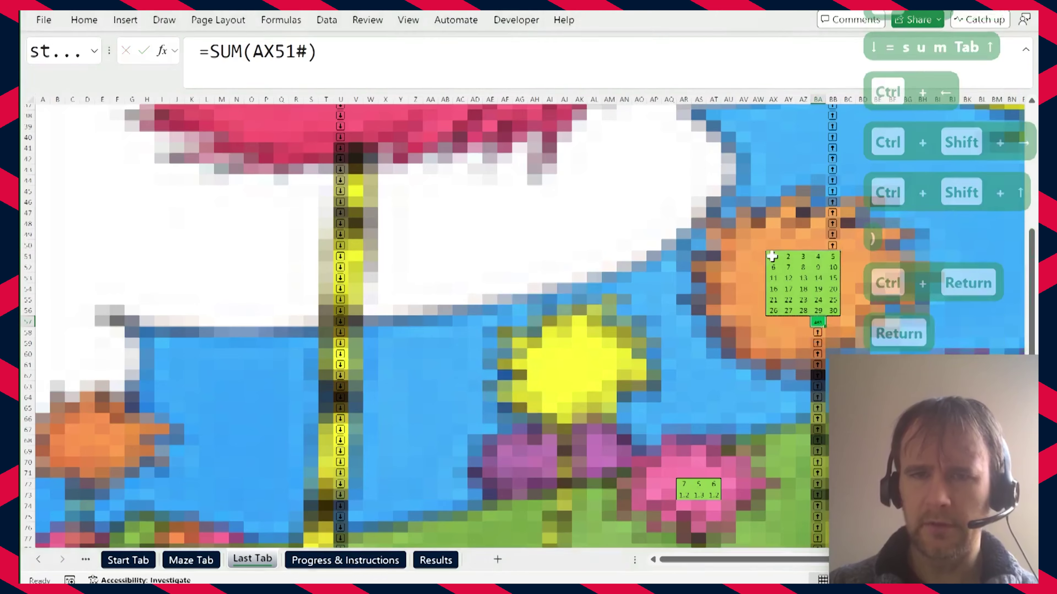
Follow the arrow path from BA57 up through BB27 and BC22 to green cell BR22 and dismiss the task message.
key(ctrl+Up)
key(ctrl+Right)
key(ctrl+Up)
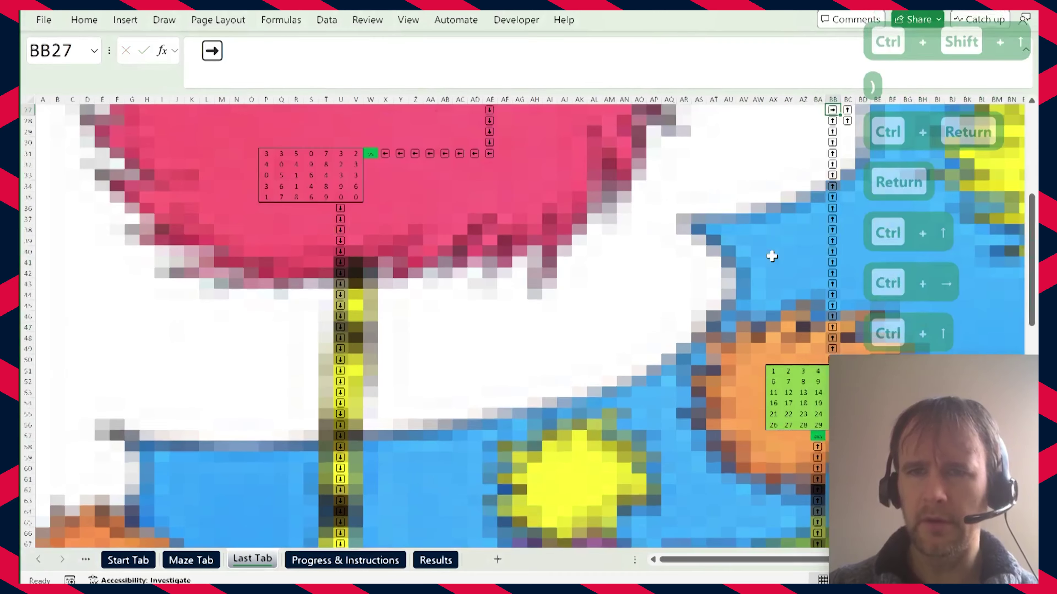
key(ctrl+Right)
key(ctrl+Up)
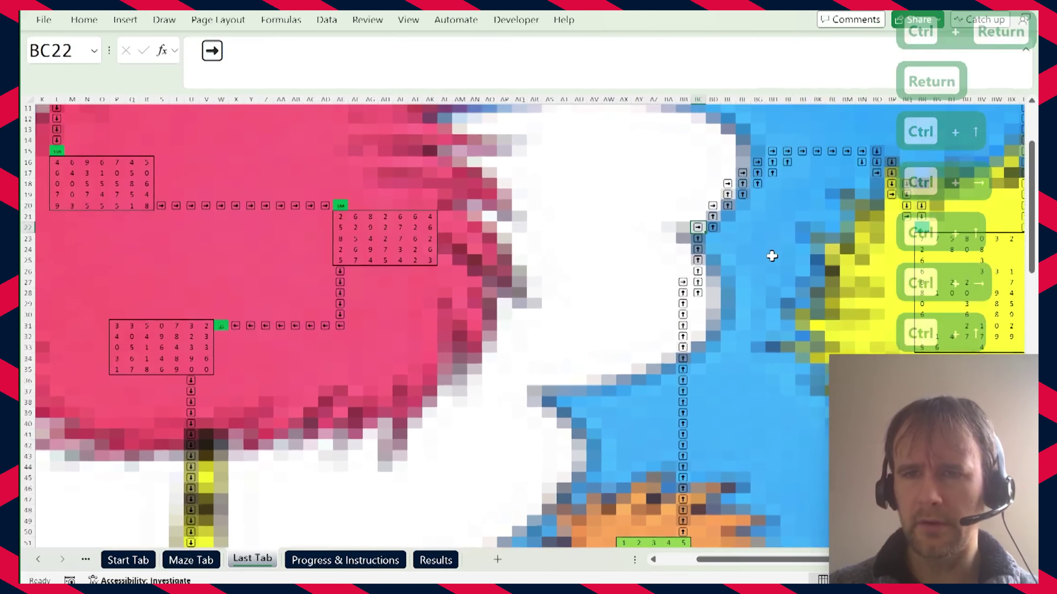
key(ctrl+Right)
key(ctrl+Up)
key(Right)
key(Down)
key(Down)
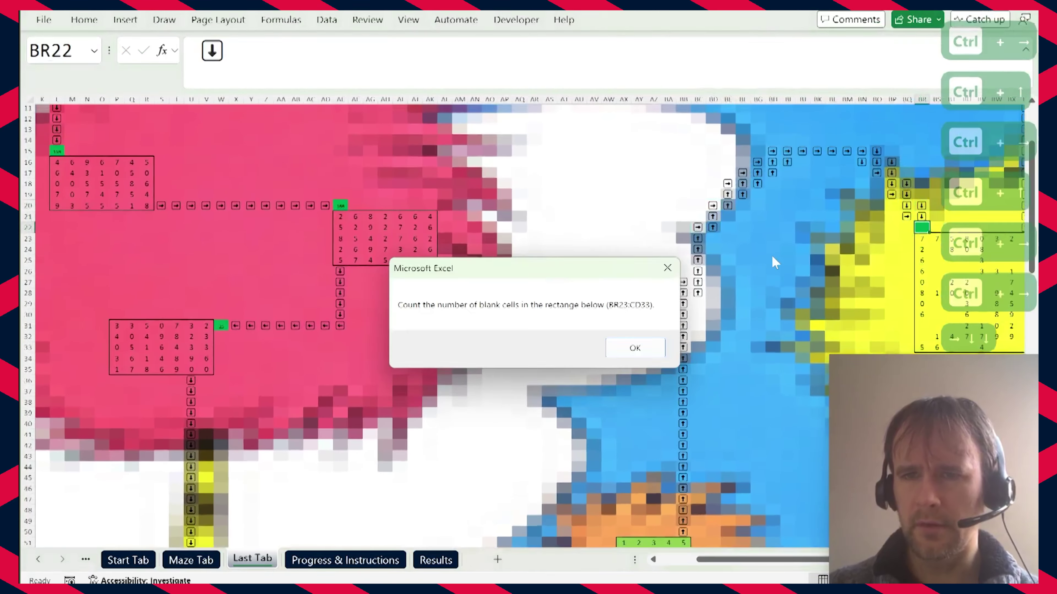
key(Return)
Enter =COUNTBLANK(BR23:CD33) in BR22, keeping the cell selected, and dismiss the answer check message.
text(=countb)
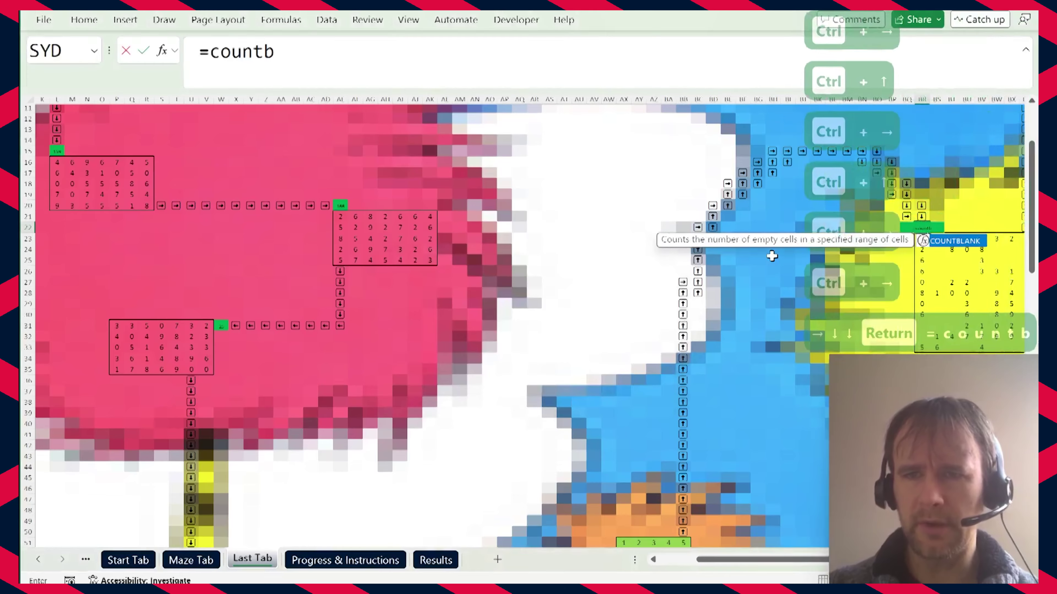
key(Tab)
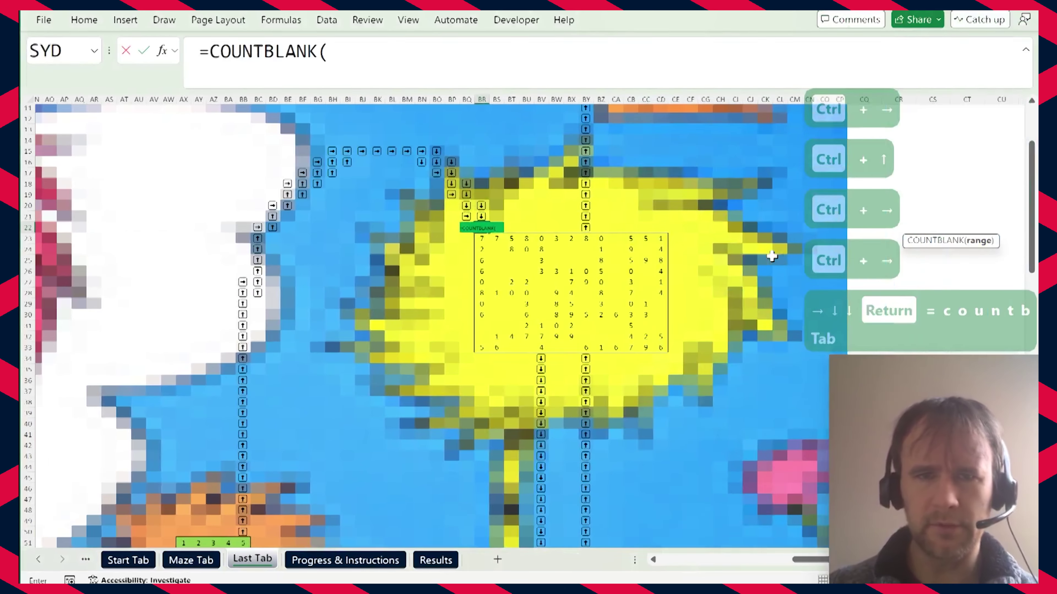
key(Down)
shift+click(663, 349)
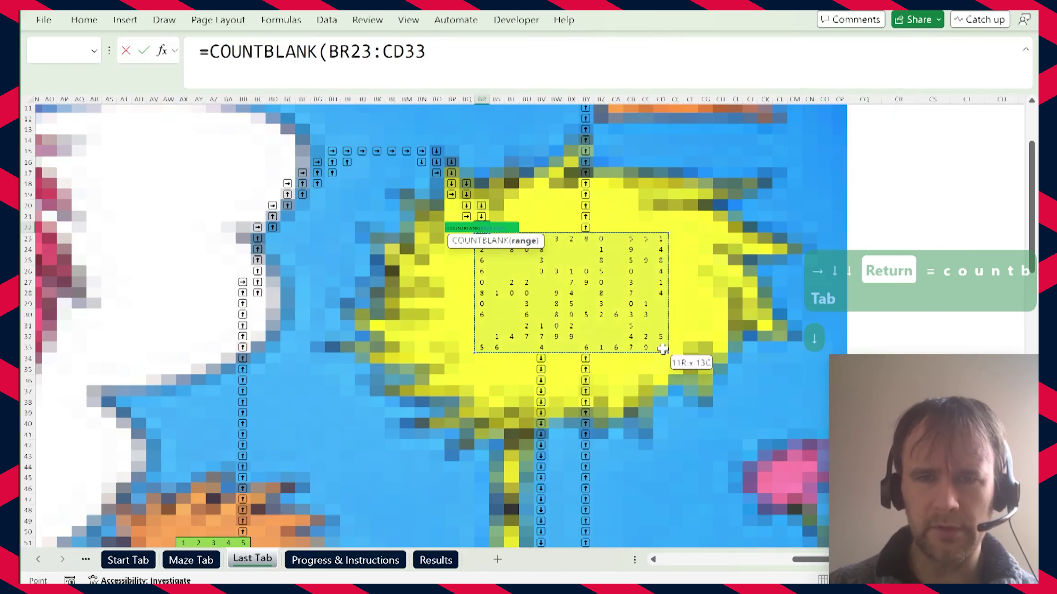
text())
key(ctrl+Return)
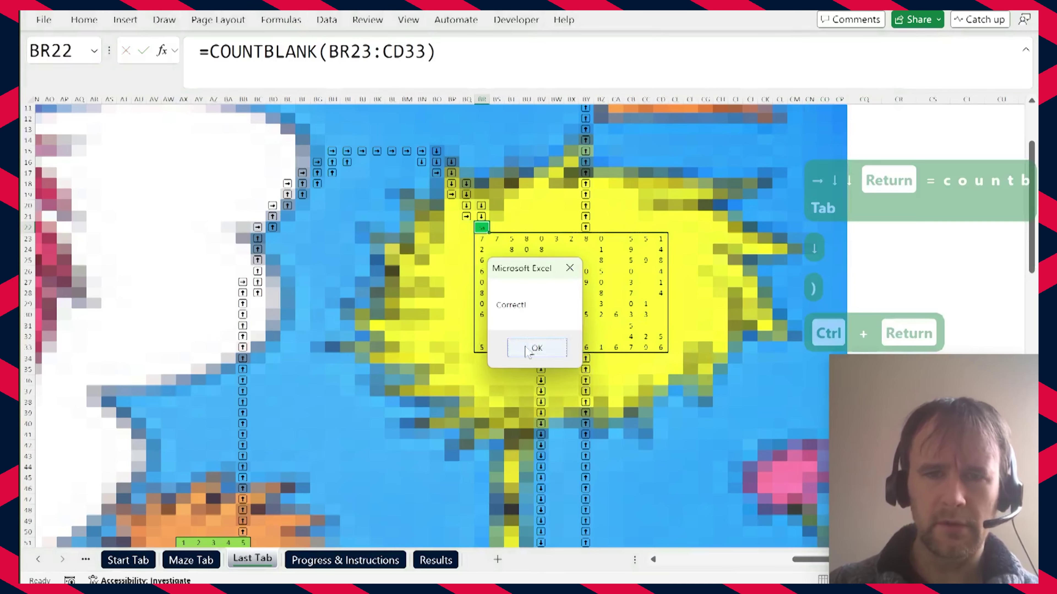
click(536, 349)
Follow column BV from the bottom of the BR23:CD33 rectangle down to green cell BV92 and dismiss the task message.
click(540, 349)
key(ctrl+Down)
key(Down)
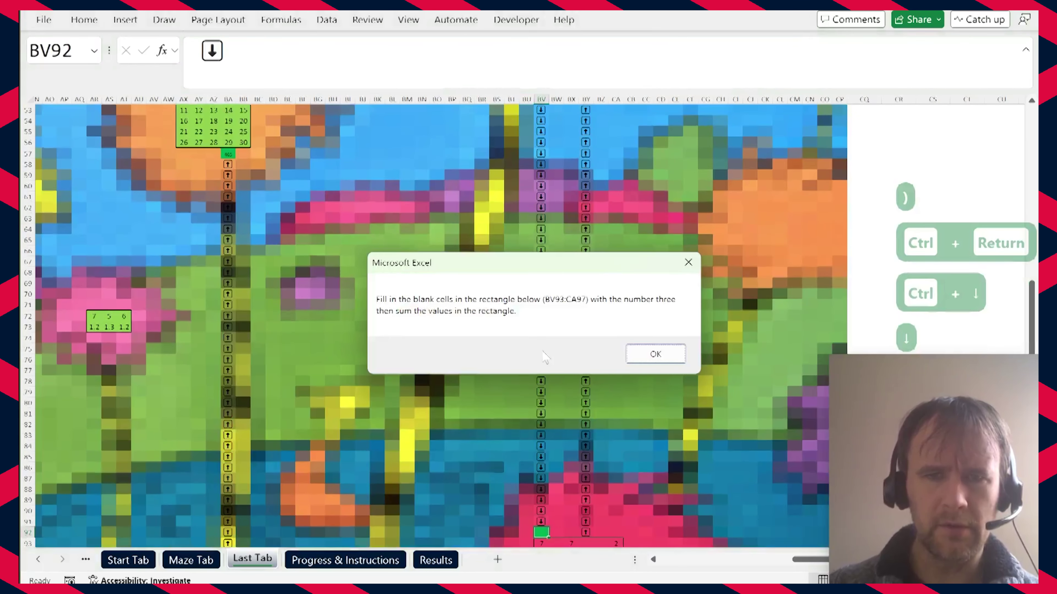
key(Return)
Select only the blank cells in BV93:CA97 and fill them all with 3.
key(Down)
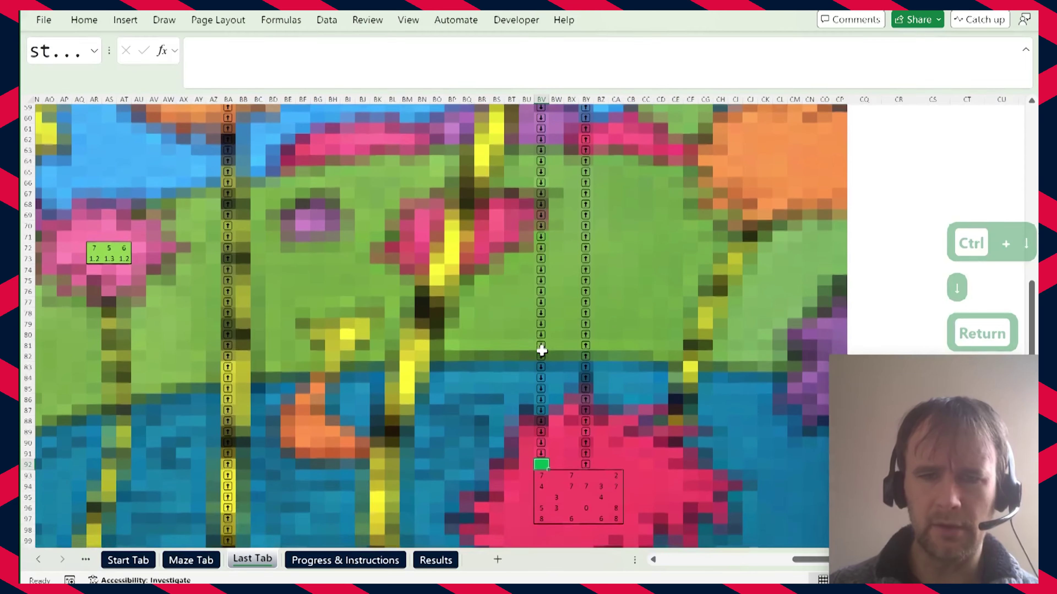
key(ctrl+shift+Down)
key(ctrl+shift+Down)
key(shift+Down)
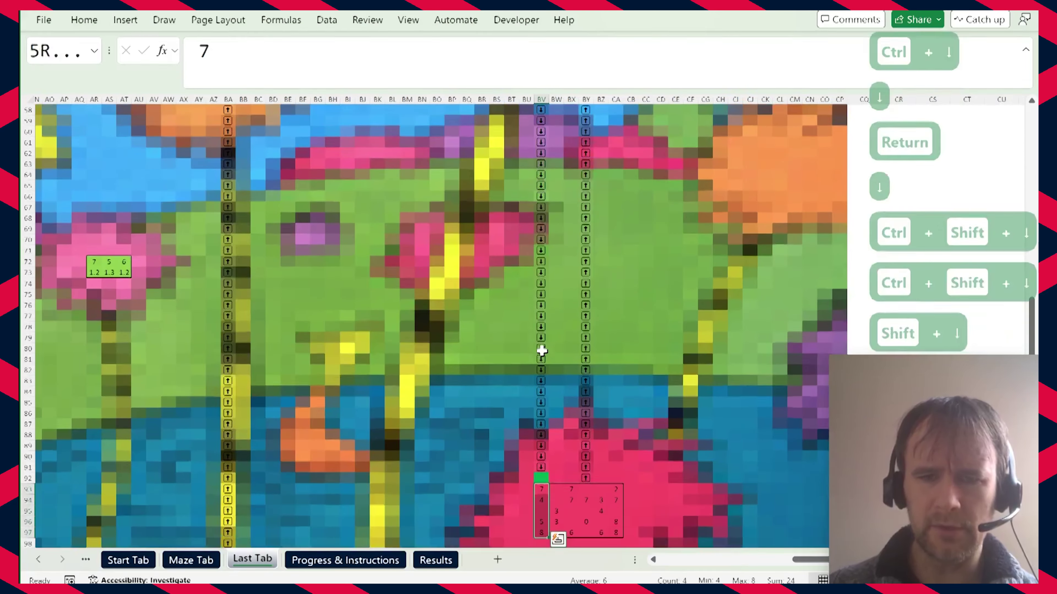
key(shift+Right)
key(shift+Right)
key(shift+Right)
key(shift+Right)
key(shift+Right)
key(ctrl+g)
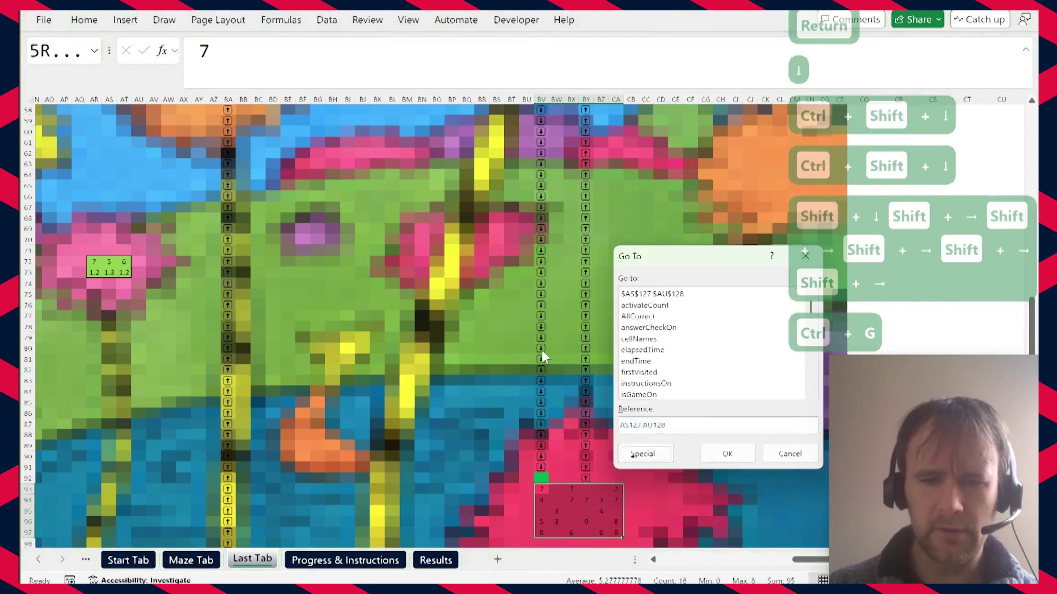
key(alt+s)
key(k)
key(Return)
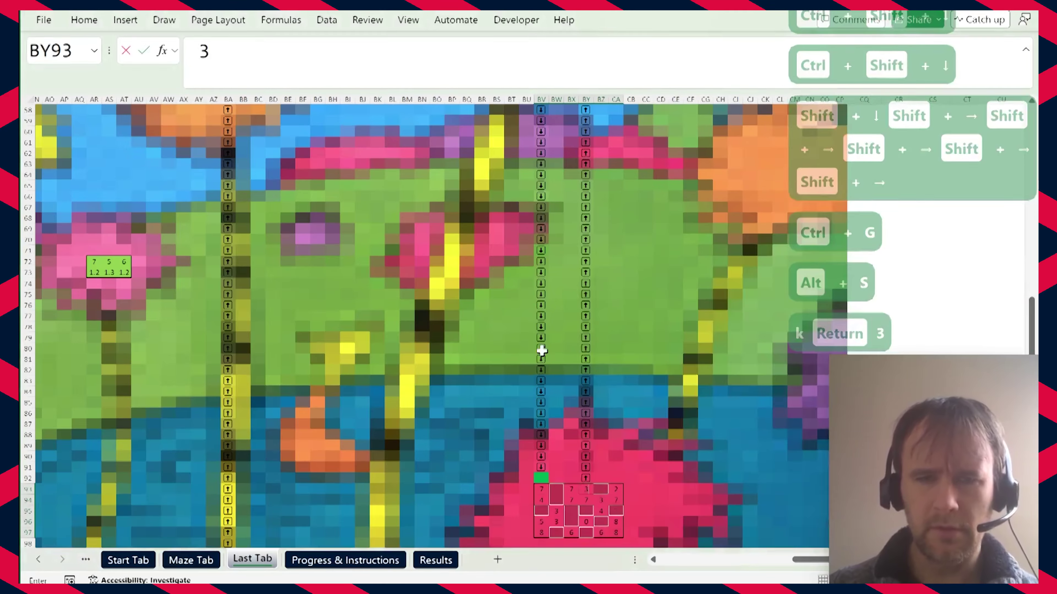
key(ctrl+Return)
Enter =SUM(BV93:CA97) in BV92, keeping the cell selected, and dismiss the answer check message.
key(ctrl+Left)
key(Up)
text(=sum)
key(Tab)
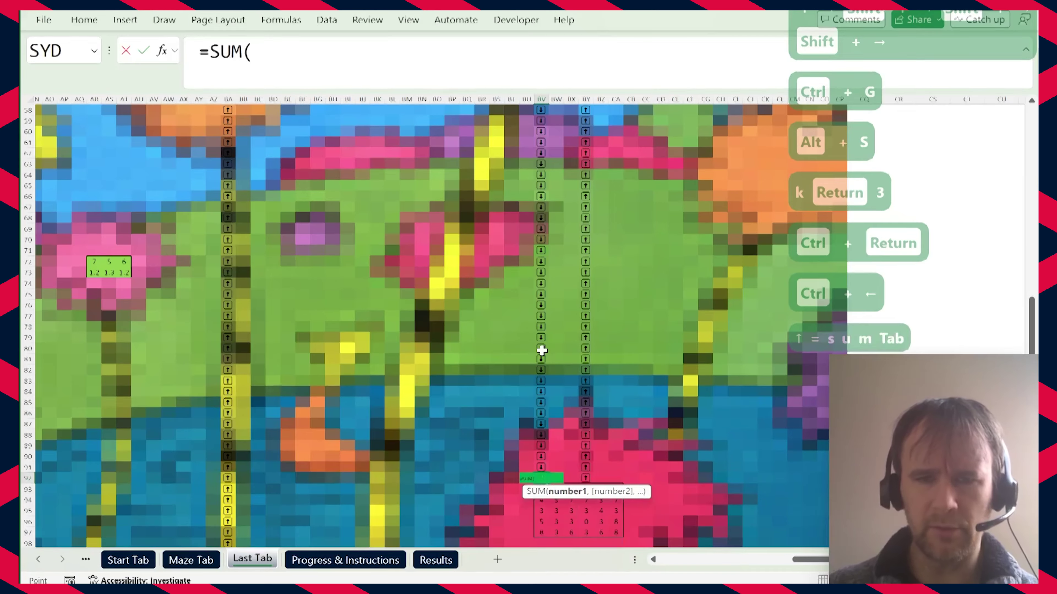
key(Down)
key(ctrl+shift+Down)
key(ctrl+shift+Right)
text())
key(ctrl+Return)
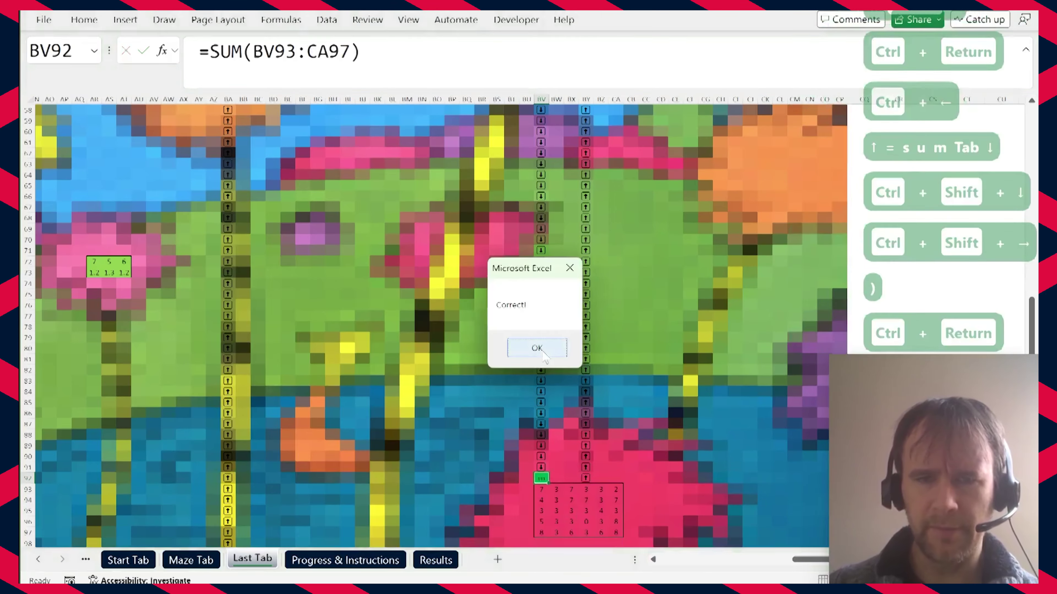
key(Return)
Follow the column BY arrows up from BY92 to green cell BY6 and dismiss the task message.
key(ctrl+Right)
key(ctrl+Up)
key(ctrl+Up)
key(ctrl+Up)
key(ctrl+Up)
key(ctrl+Up)
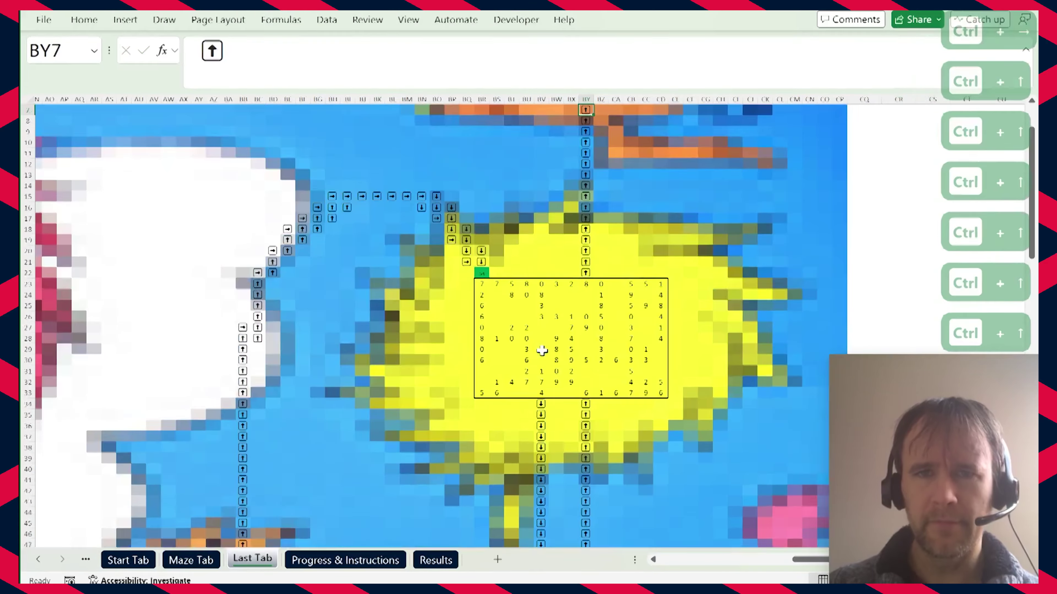
key(Up)
key(Return)
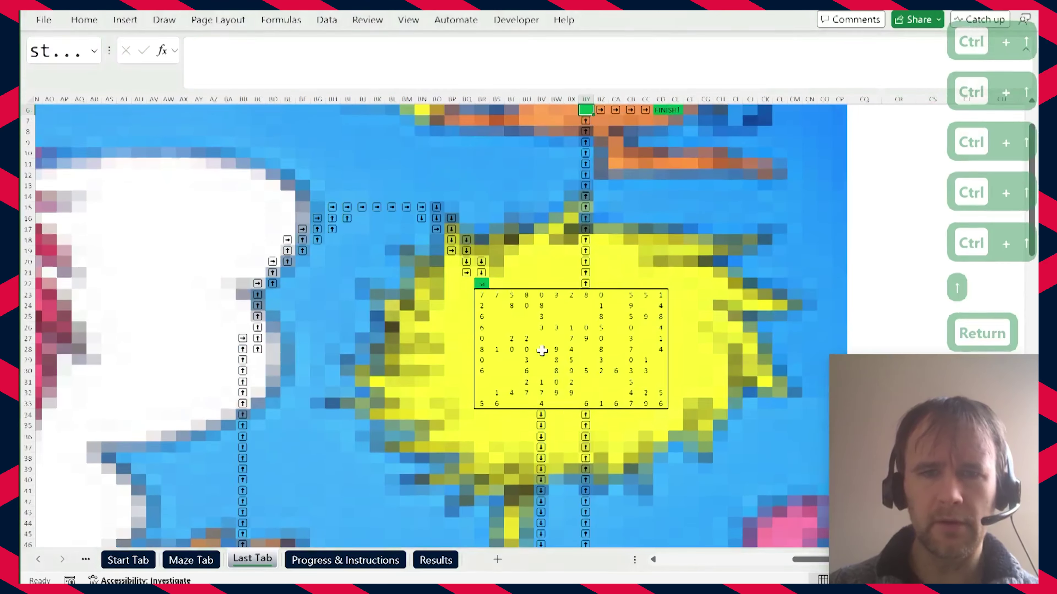
Enter =SUM(BR23:CD33*MOD(BR23:CD33,2)) in BY6 to sum the odd numbers, and dismiss the answer check message.
text(=sum)
key(Tab)
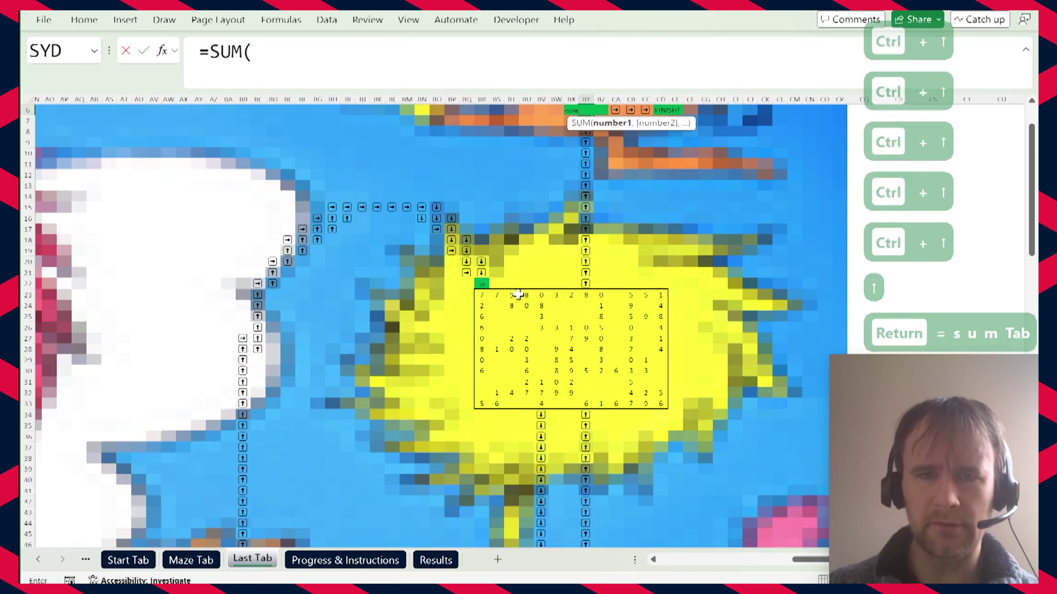
drag(634, 353, 661, 402)
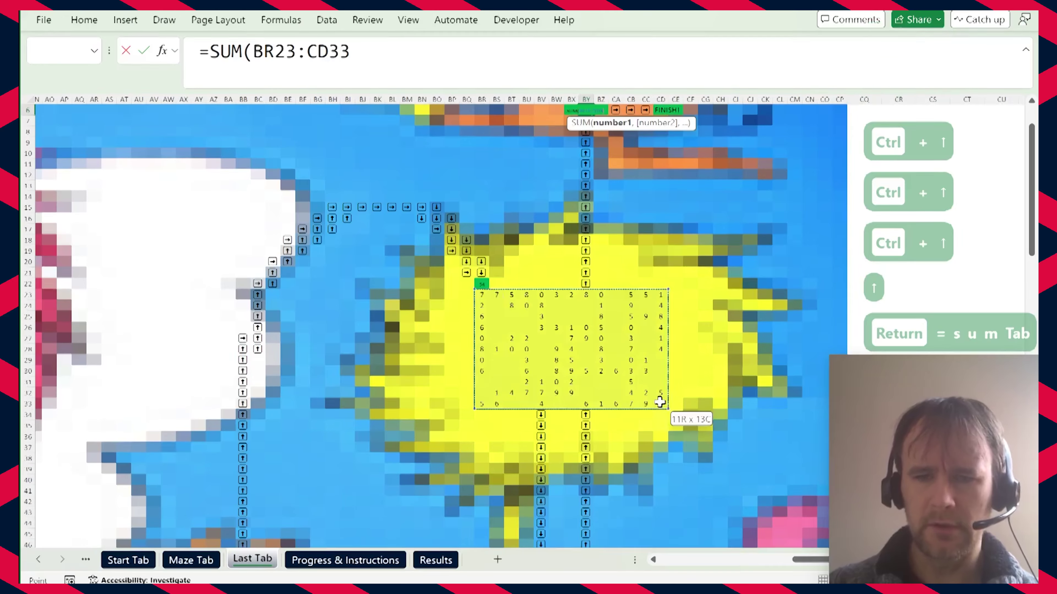
text())
key(BackSpace)
text(*)
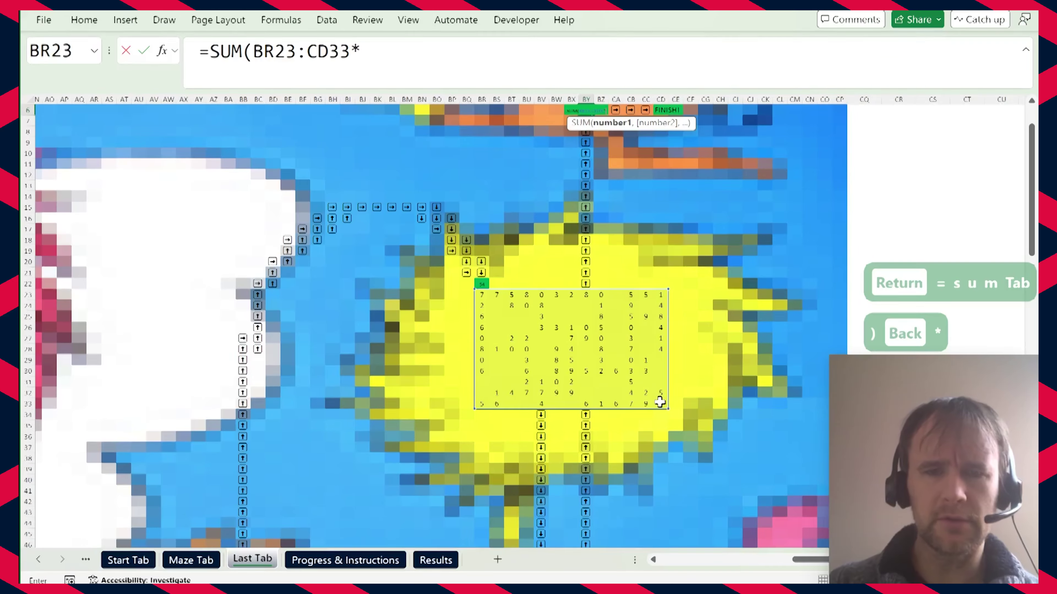
text(mod)
key(Tab)
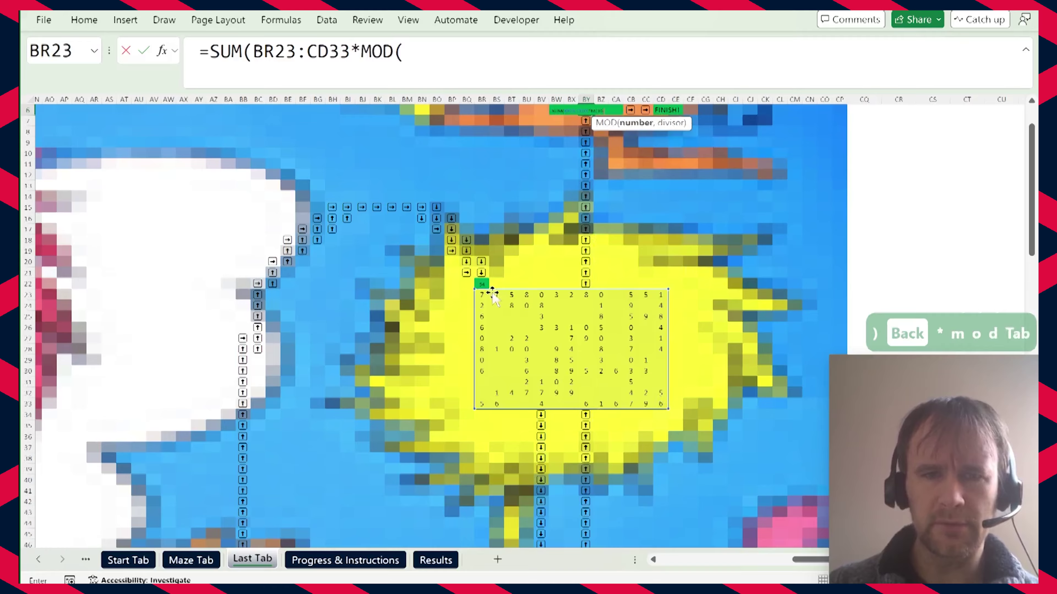
drag(660, 402, 660, 402)
text(,)
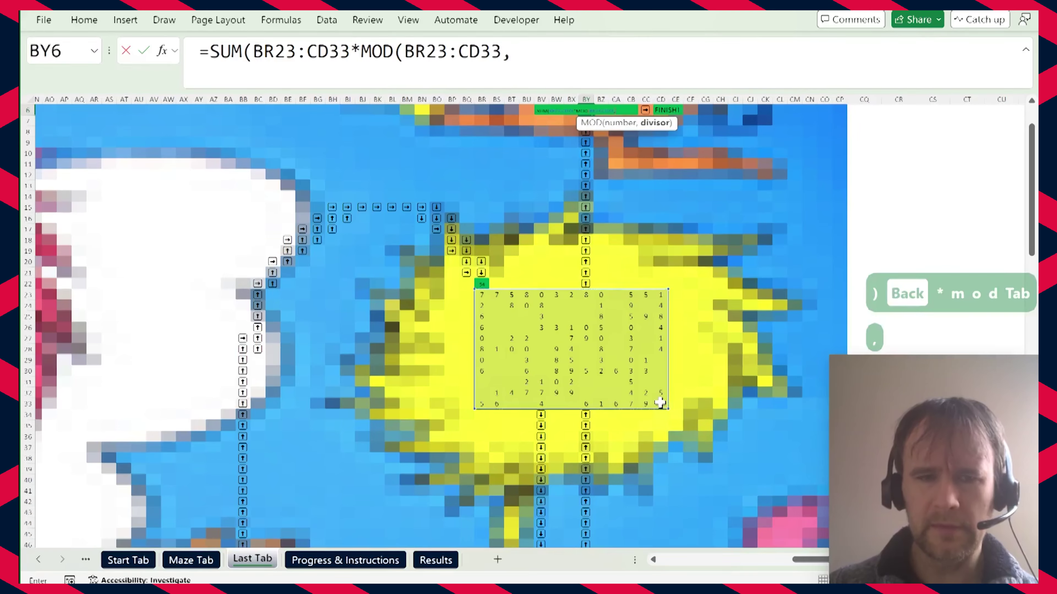
text(2)))
key(ctrl+Return)
key(Return)
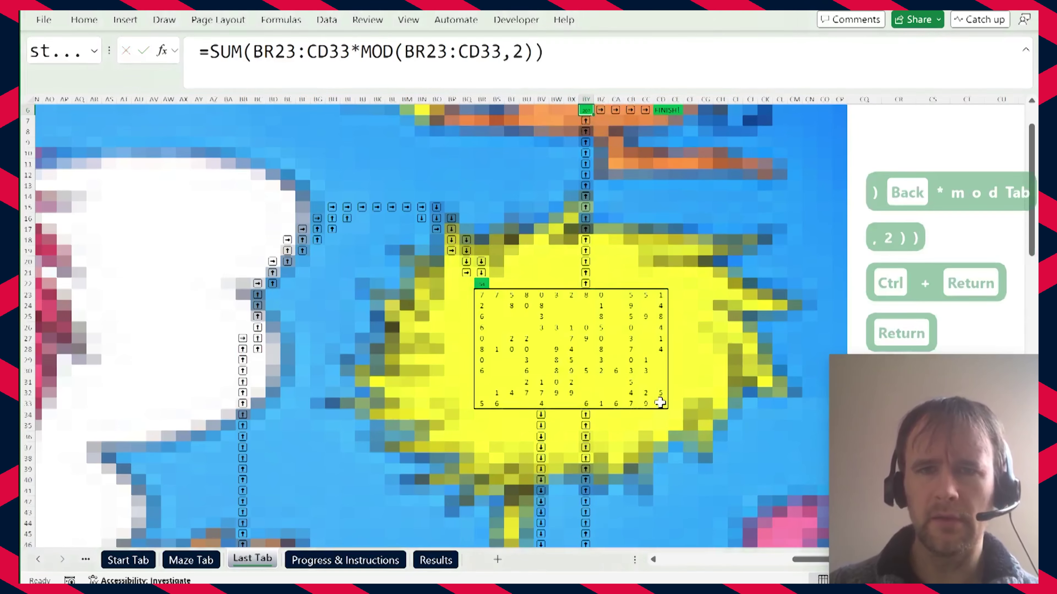
Follow the row 6 arrows to the FINISH! cell CD6 and dismiss the closing messages.
key(ctrl+Right)
key(Return)
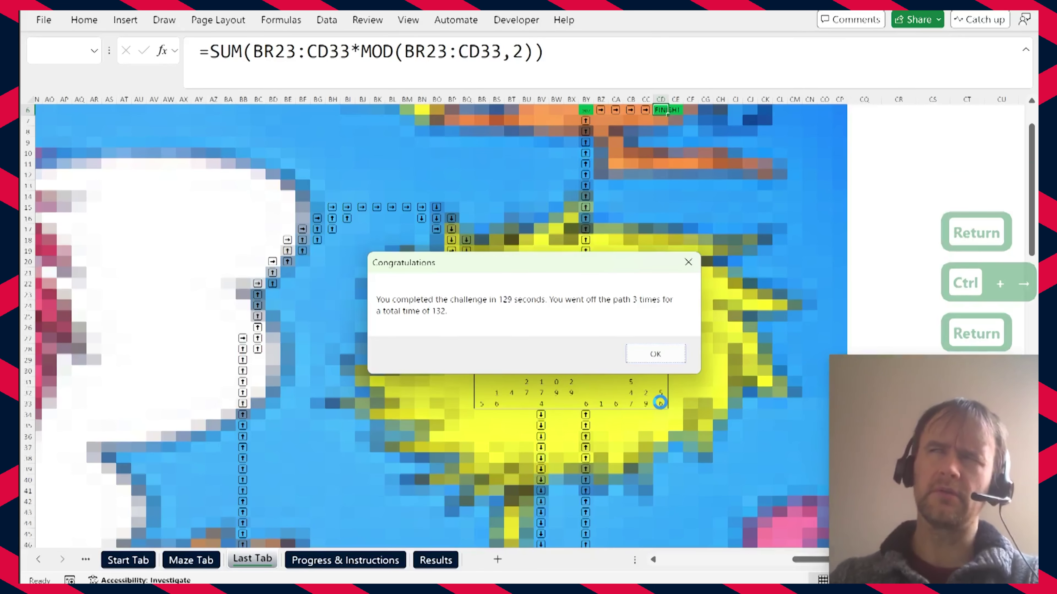
key(Return)
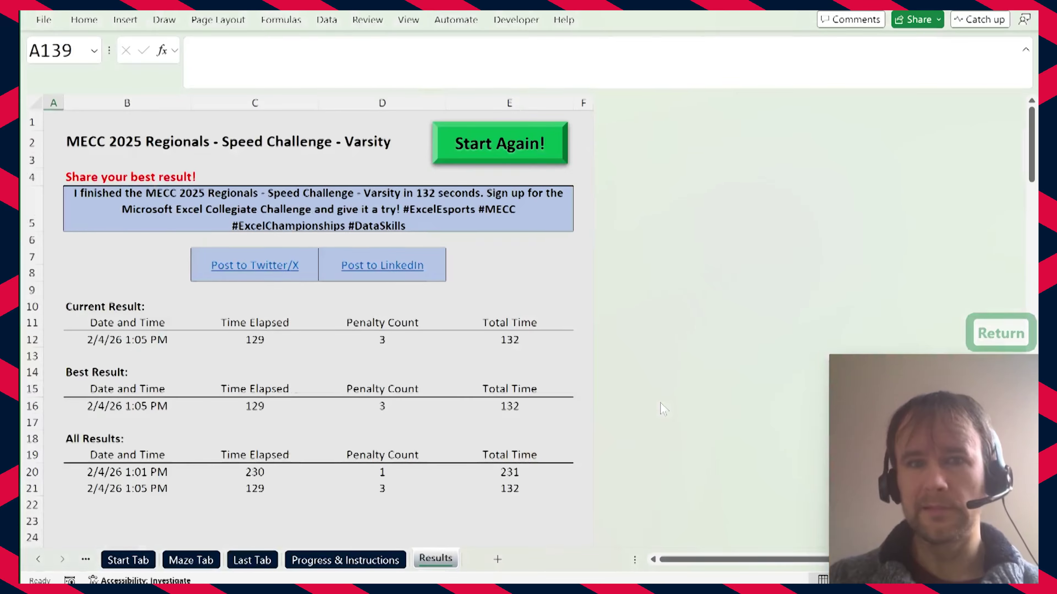
Return from the Results sheet to the Start Tab sheet.
key(ctrl+Page_Up)
key(ctrl+Page_Up)
key(ctrl+Page_Up)
key(ctrl+Page_Up)
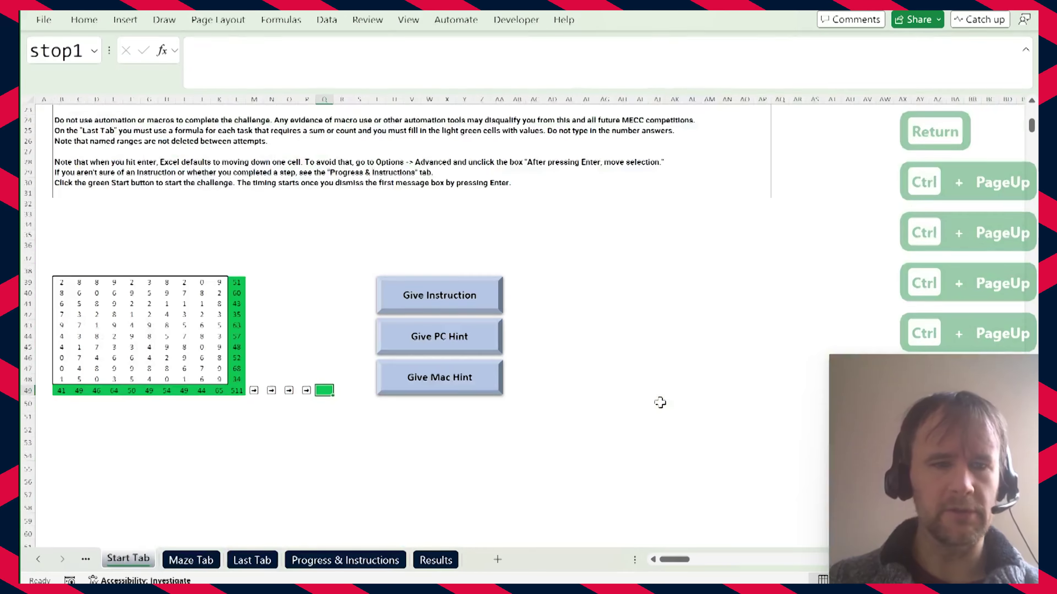
key(ctrl+Page_Up)
key(ctrl+Page_Down)
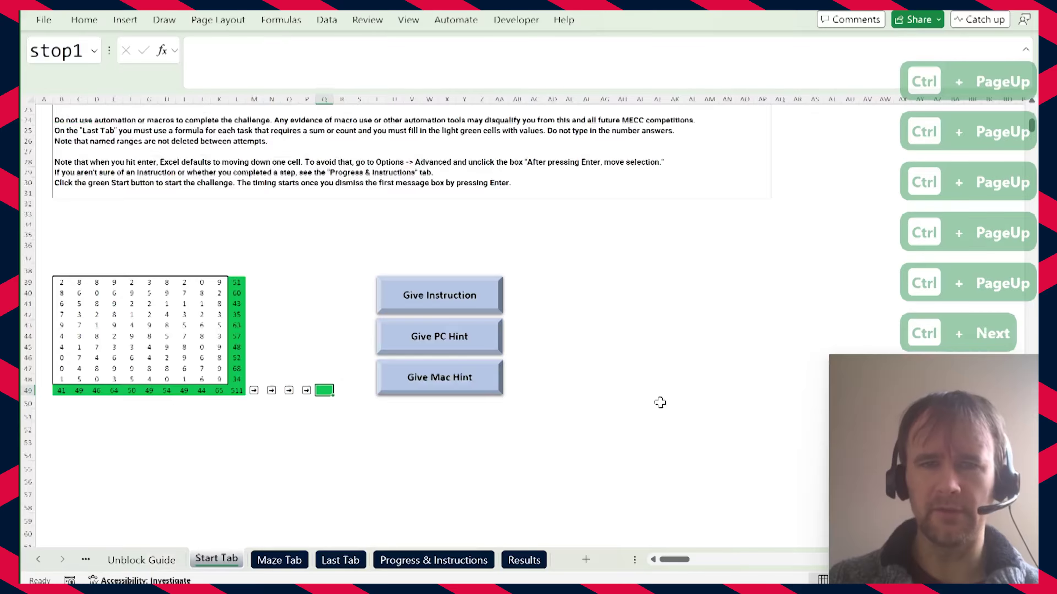
Turn off the challenge's guidance by setting the Instructions? and Answer Checks? controls to 0.
key(ctrl+Up)
key(ctrl+Up)
click(726, 241)
text(0)
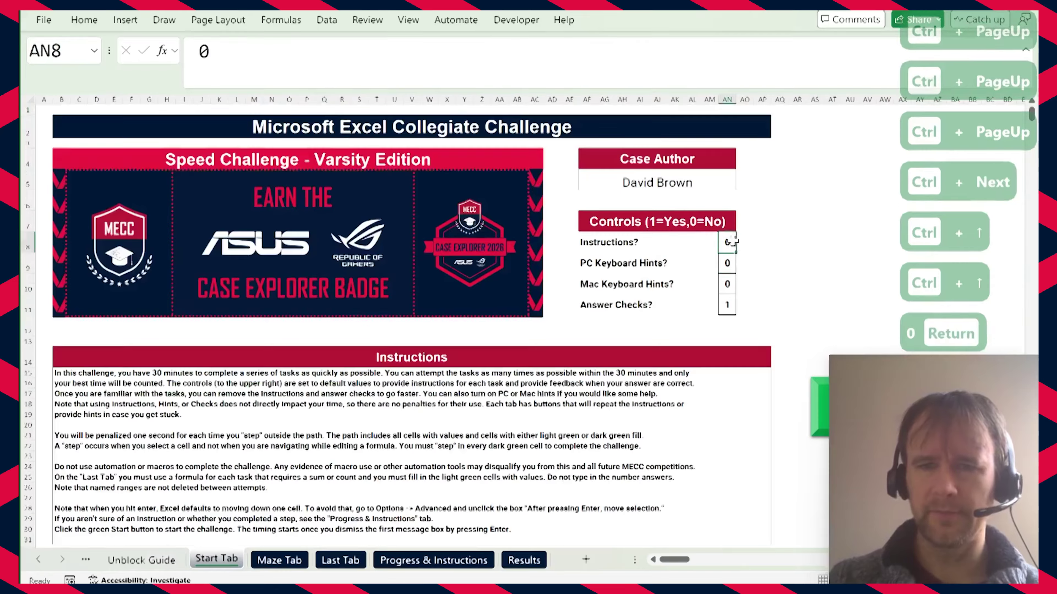
key(Return)
key(Return)
key(Return)
text(0)
key(Return)
Start the challenge again from the Start Tab sheet and dismiss the opening message.
scroll(395, 344, down, 6)
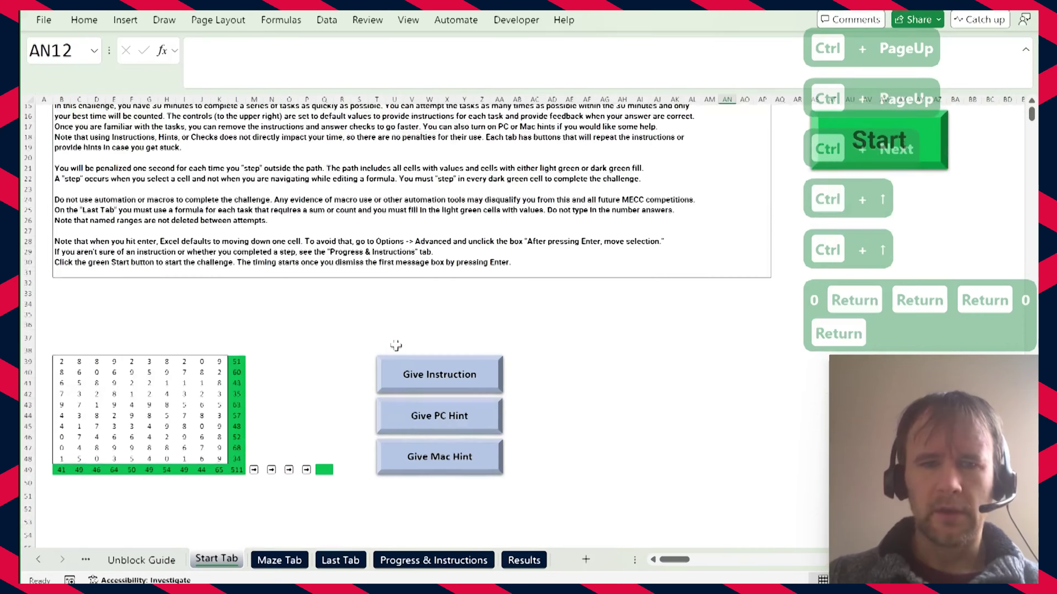
scroll(416, 291, right, 5)
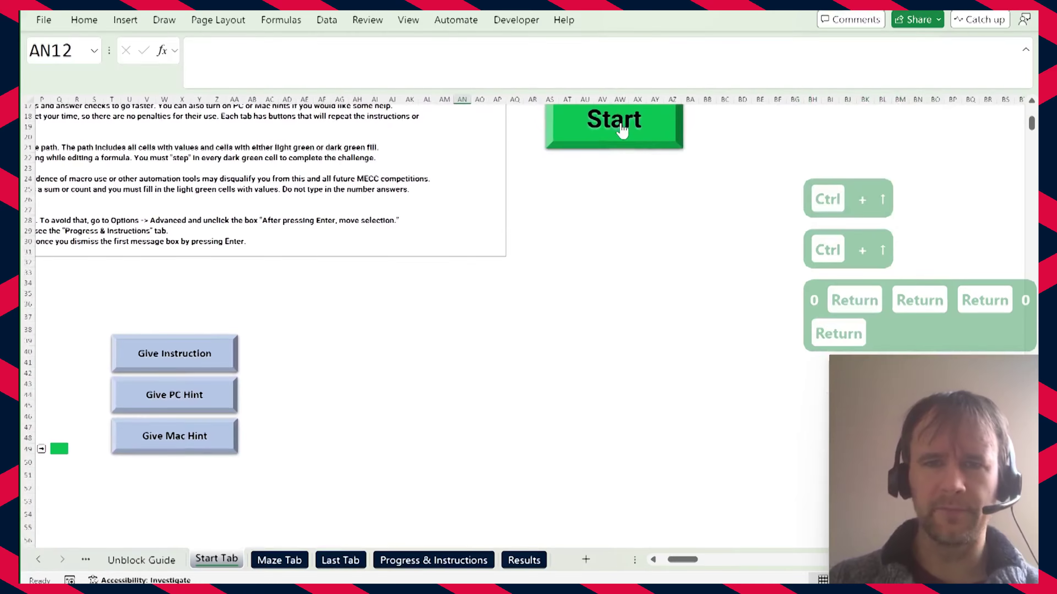
click(623, 130)
key(Return)
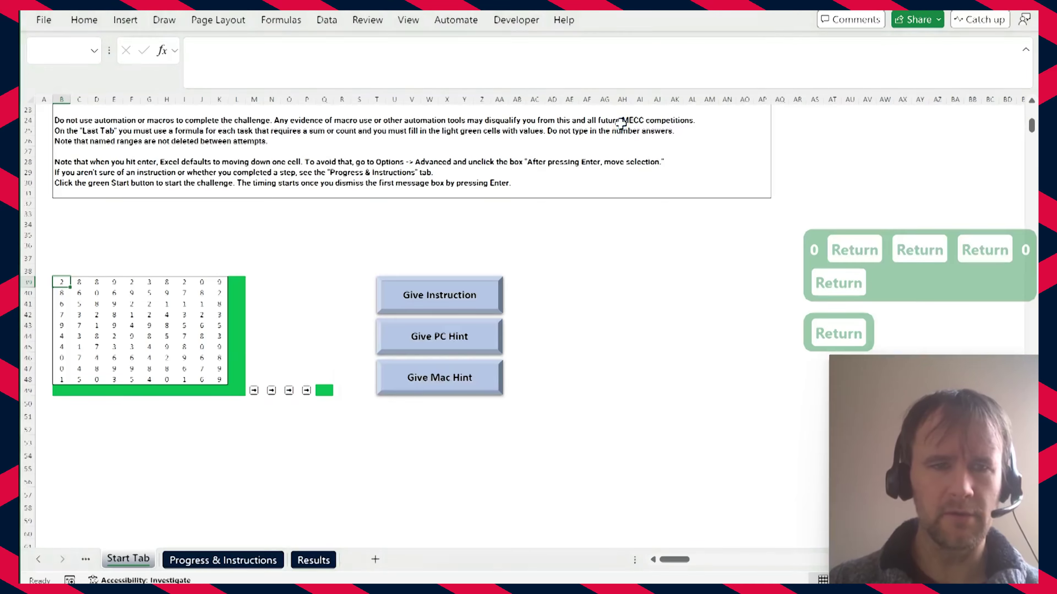
key(ctrl+shift+Down)
key(shift+Right)
key(ctrl+shift+Right)
key(shift+Right)
key(shift+Down)
key(alt+minus)
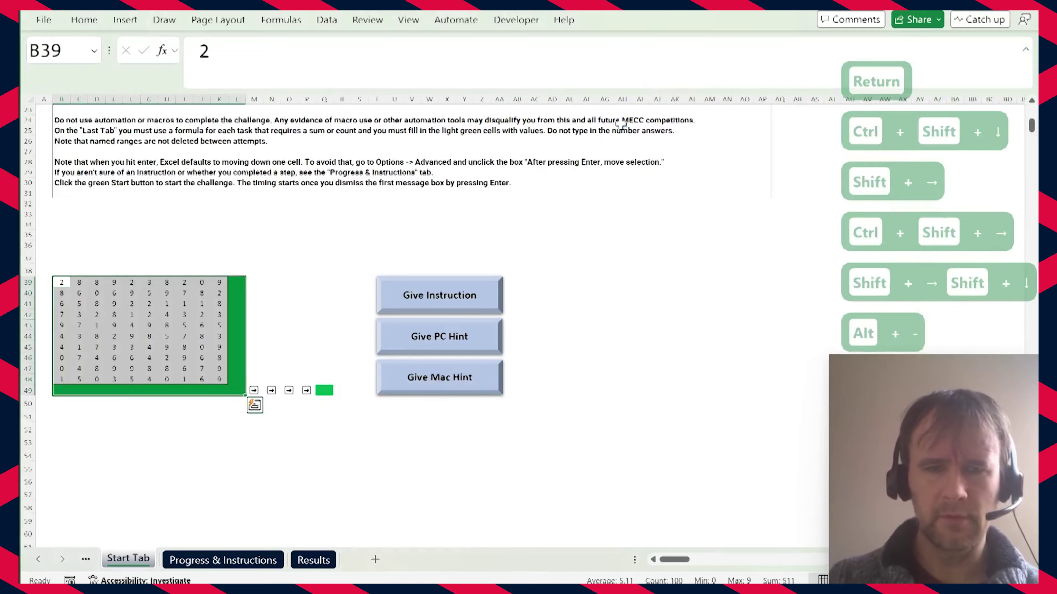
key(alt+equal)
key(ctrl+Down)
key(ctrl+Right)
key(ctrl+Right)
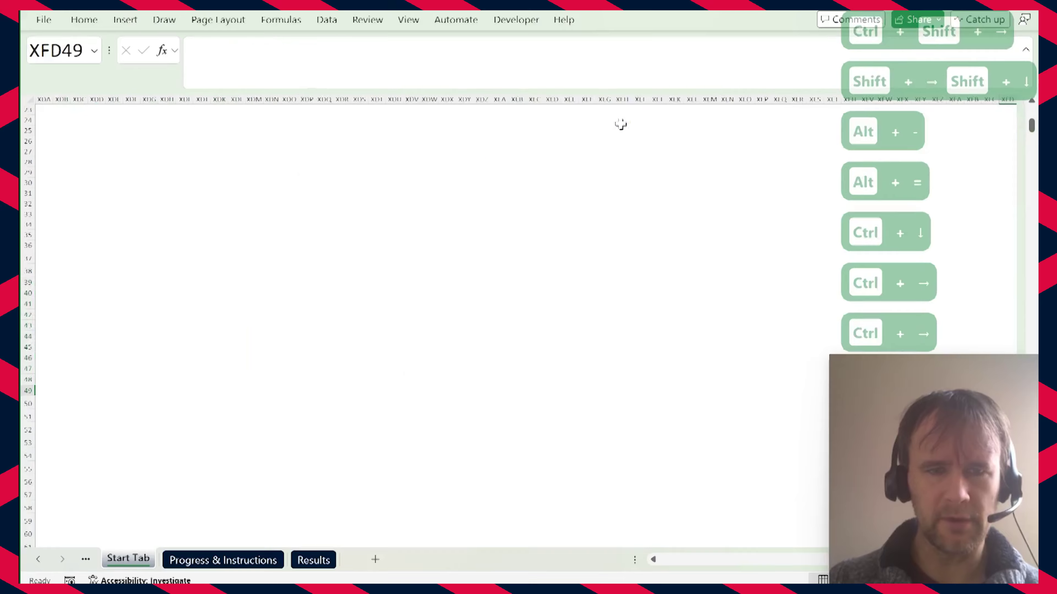
key(ctrl+Left)
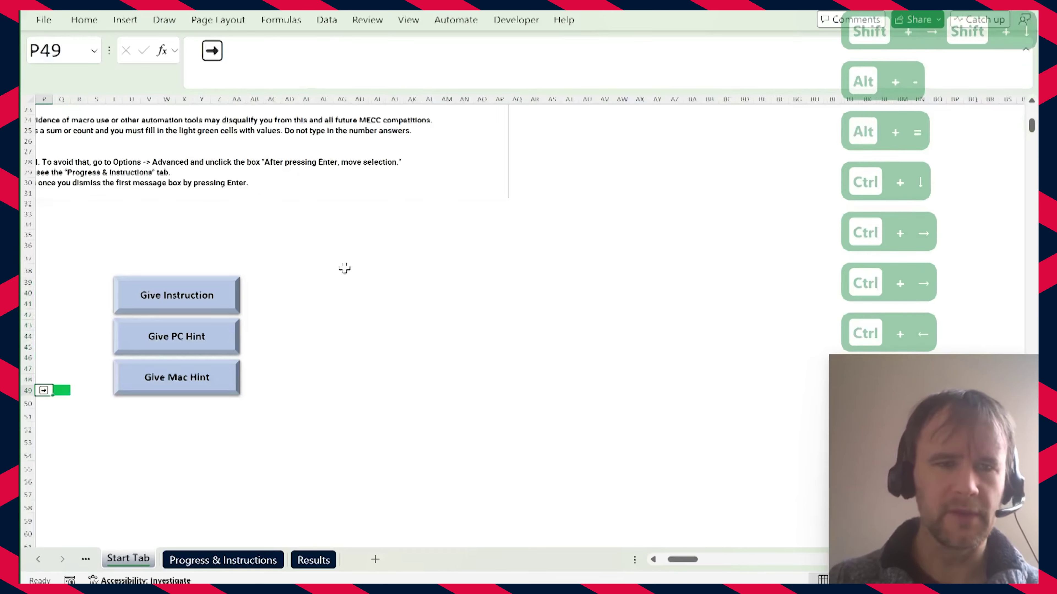
Restart the challenge on the Start Tab sheet and dismiss the opening message.
scroll(390, 237, up, 7)
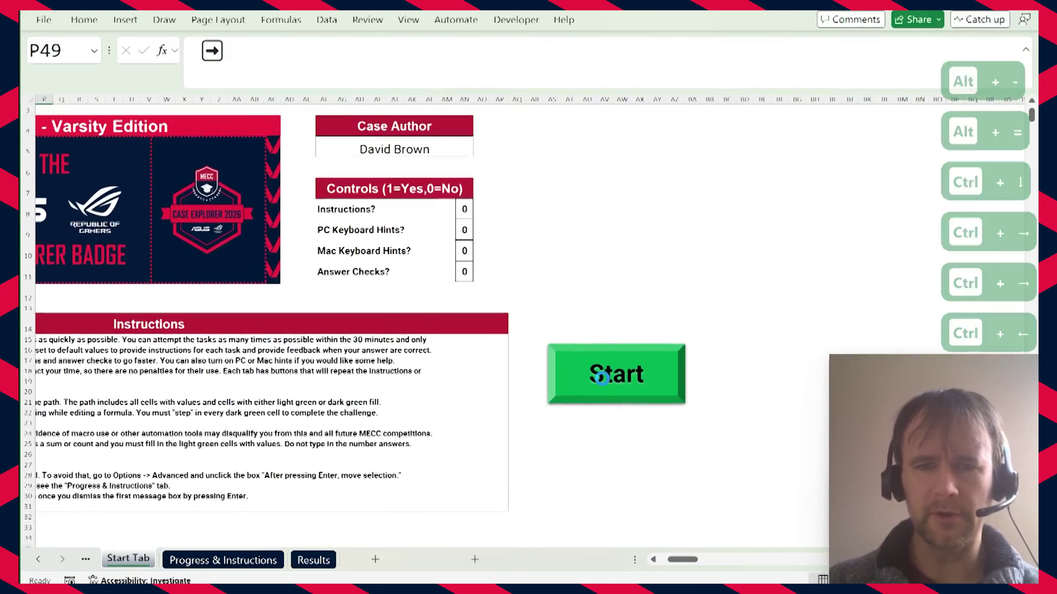
click(603, 386)
click(646, 368)
Total every row and column of the number block B39:K48 in its green border cells with AutoSum.
key(ctrl+shift+Down)
key(ctrl+shift+Right)
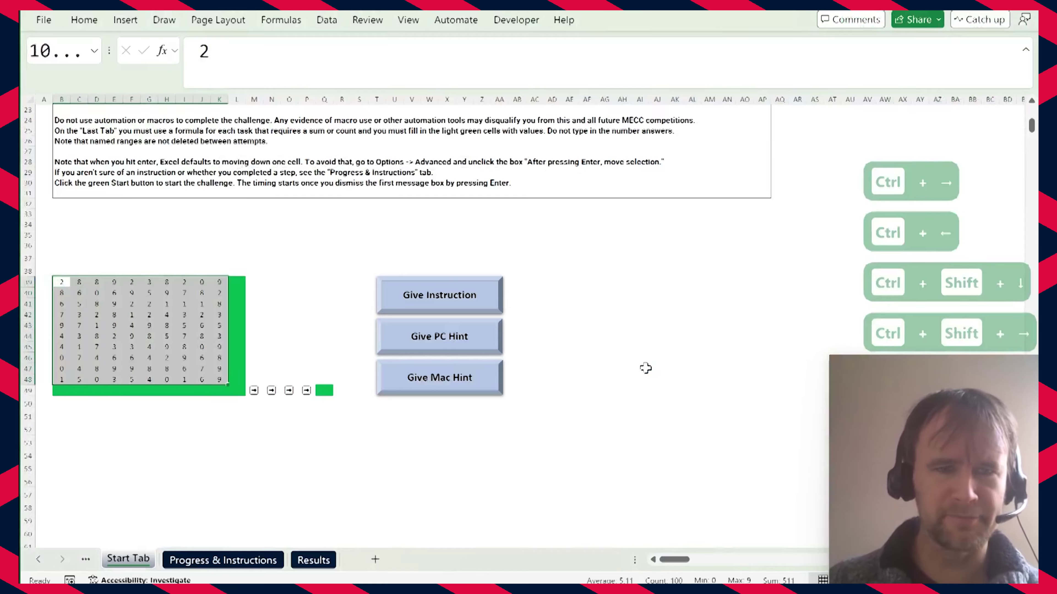
key(shift+Down)
key(shift+Right)
key(alt+equal)
Follow the row 49 arrows to the green cell Q49 and switch to the Maze Tab sheet.
key(ctrl+Down)
key(ctrl+Right)
key(Right)
key(ctrl+Page_Down)
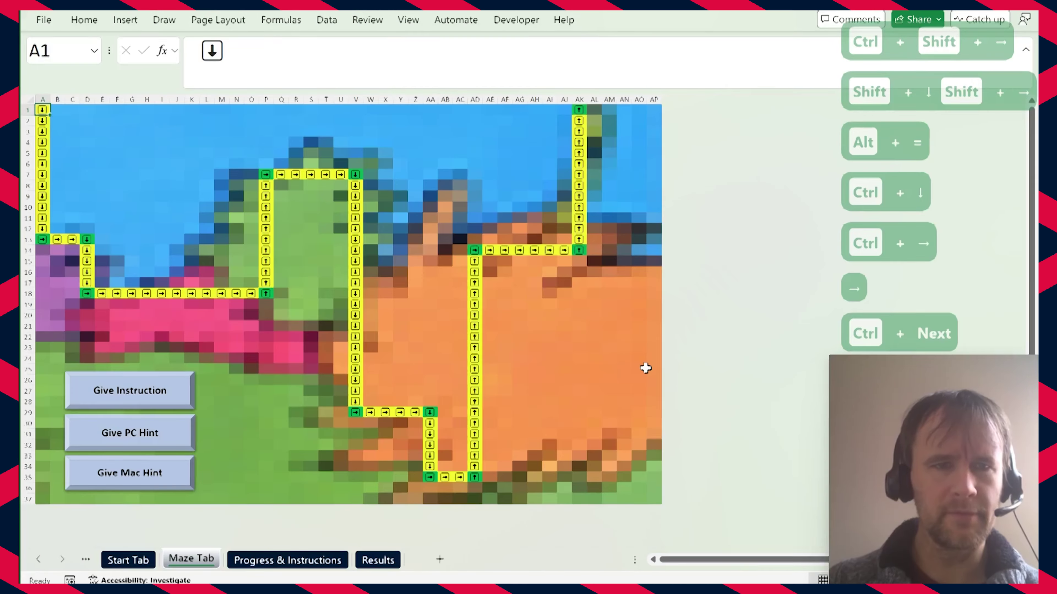
Follow the maze arrows from A1 through every green turning cell to the final green cell AK1.
key(ctrl+Down)
key(ctrl+Right)
key(ctrl+Down)
key(ctrl+Right)
key(ctrl+Up)
key(ctrl+Right)
key(ctrl+Down)
key(ctrl+Right)
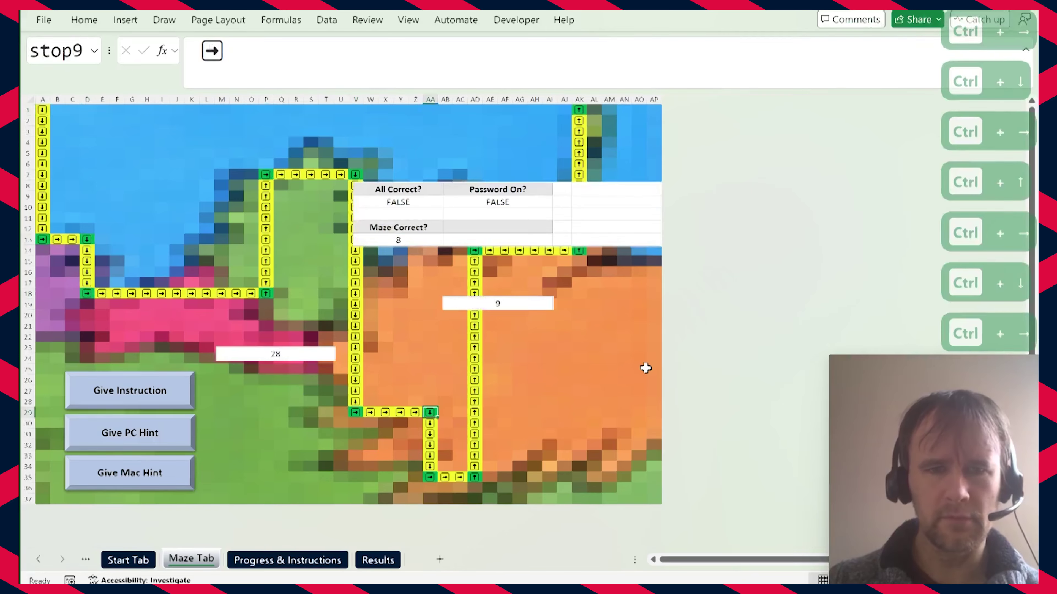
key(ctrl+Down)
key(ctrl+Right)
key(ctrl+Right)
key(ctrl+Up)
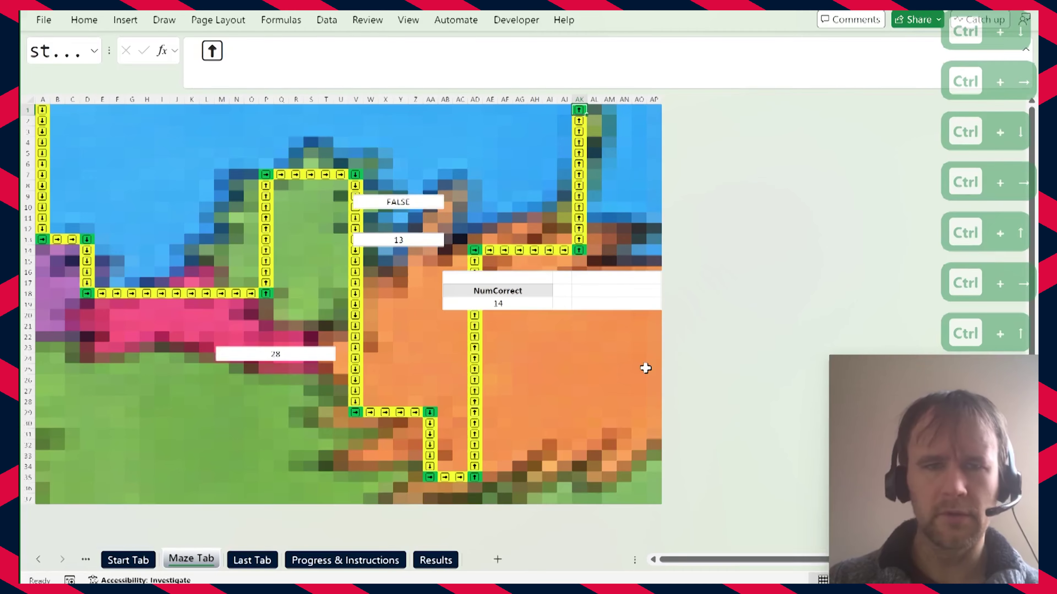
On the Last Tab sheet, follow the arrows to the green cell L15 and enter =SUM(L16:R20).
key(ctrl+Page_Down)
key(Down)
text(=sum)
key(Tab)
key(Down)
key(ctrl+shift+Down)
key(ctrl+shift+Right)
text())
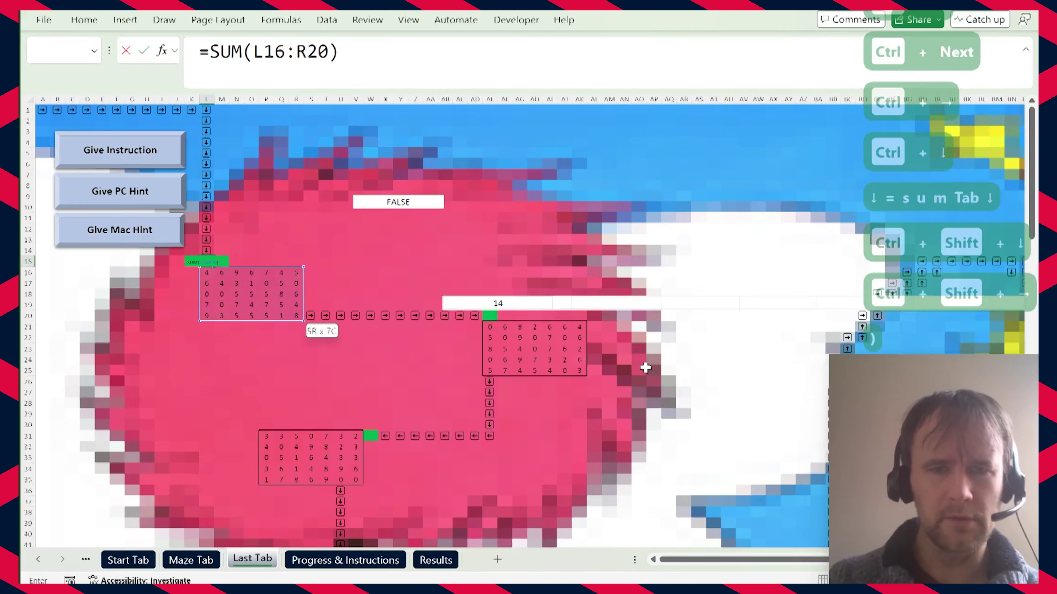
key(ctrl+Return)
Follow the row 20 arrows to AE20 and replace every 0 with 2 in the number block below it.
key(ctrl+Down)
key(Right)
key(ctrl+Right)
key(Right)
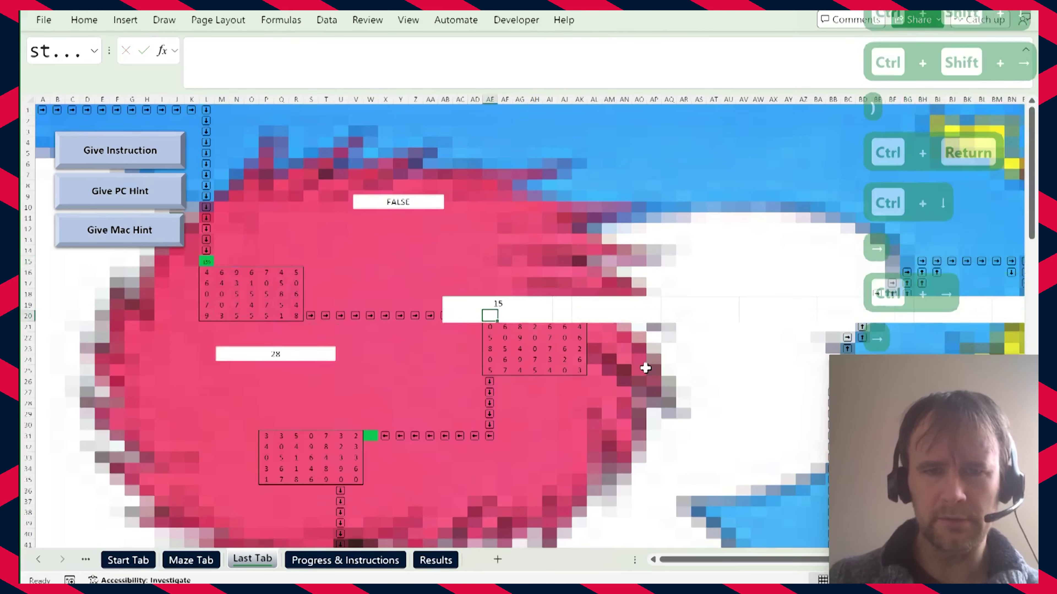
key(ctrl+shift+Right)
key(ctrl+shift+Down)
key(ctrl+f)
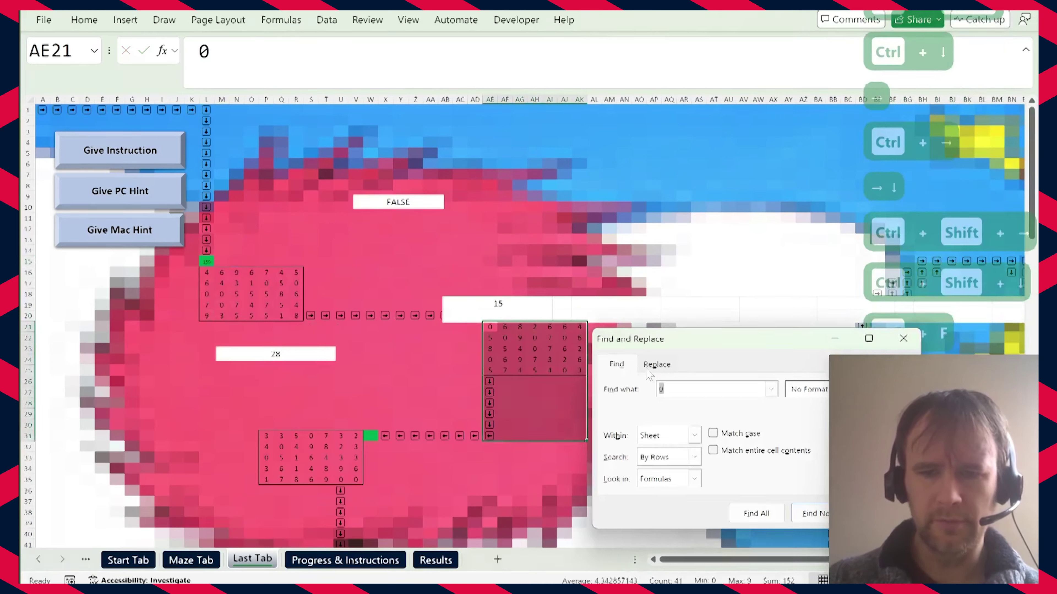
key(alt+p)
text(2)
key(alt+a)
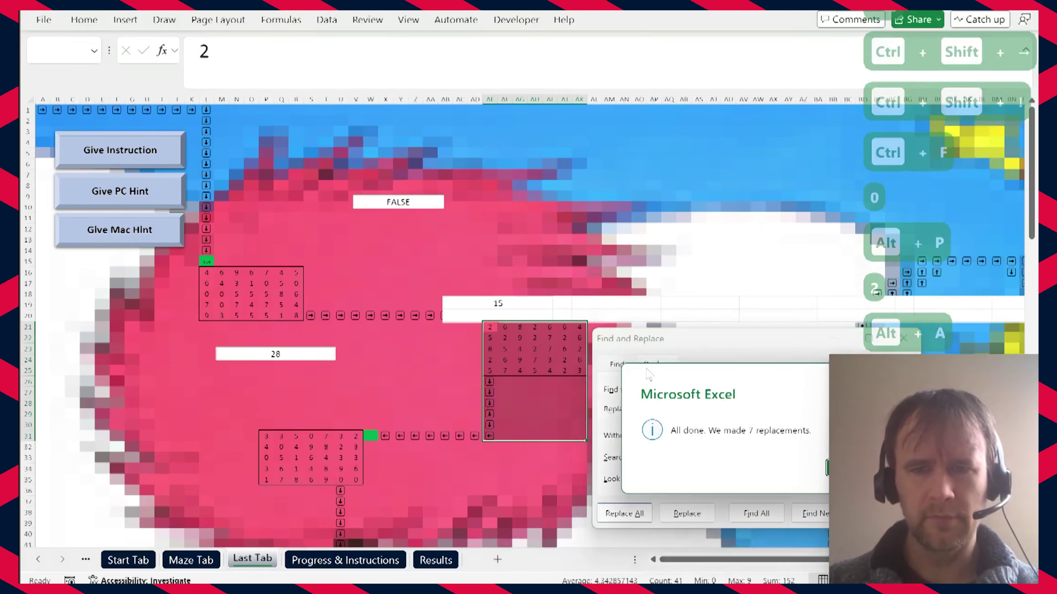
key(Escape)
key(Escape)
Enter =SUM(AE21:AK25) in the green cell AE20.
key(Up)
text(=sum)
key(Tab)
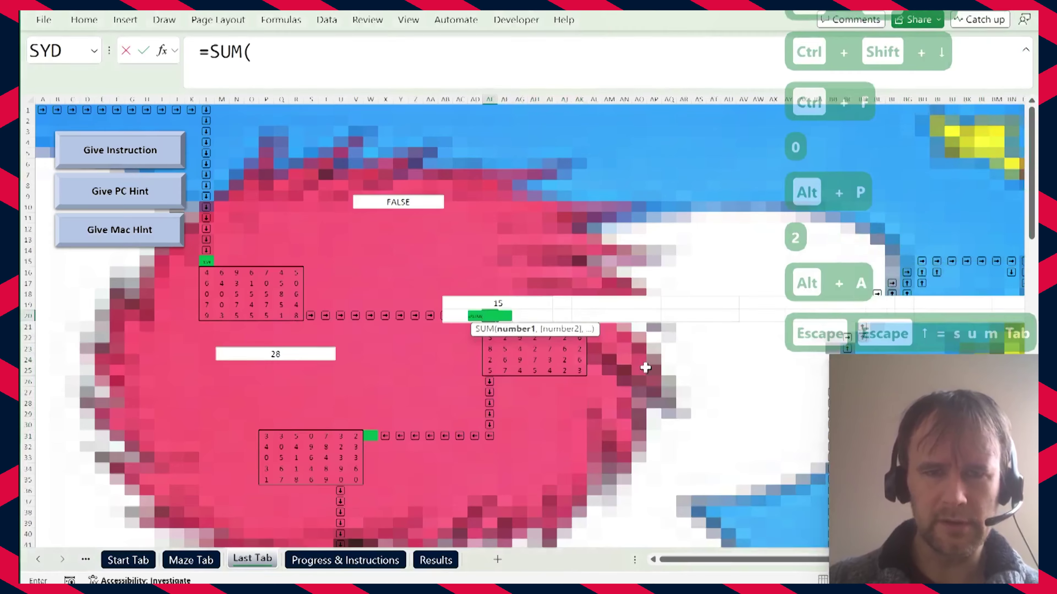
key(Down)
key(shift+Down)
key(shift+Down)
key(shift+Down)
key(shift+Down)
key(ctrl+shift+Right)
text())
key(ctrl+Return)
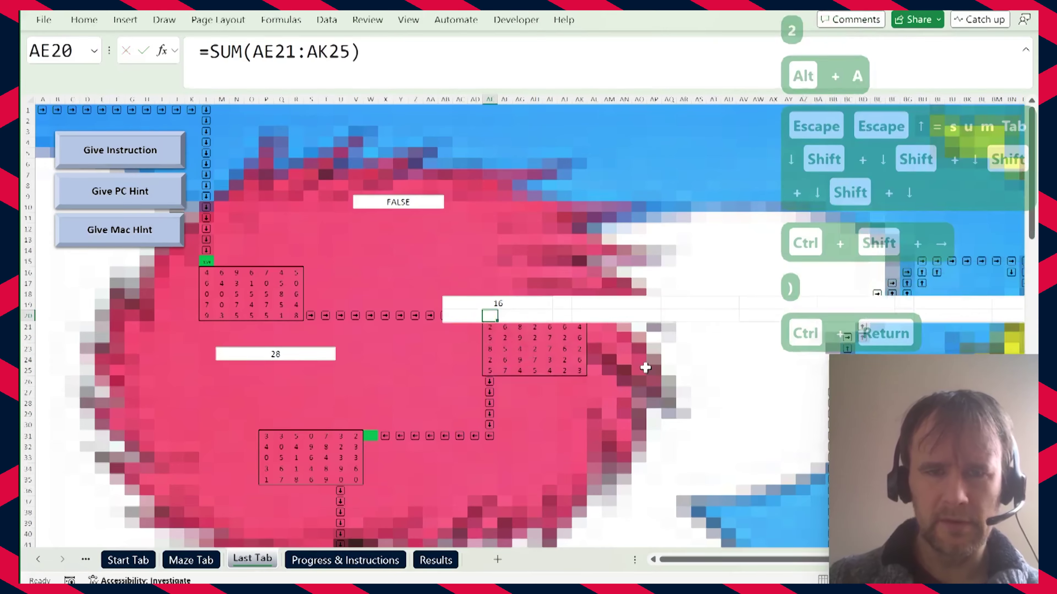
Follow the arrows to the green cell W31 and enter =SUM(P31:P35,V31:V35) to total the block's first and last columns.
key(ctrl+Down)
key(Left)
text(=sum)
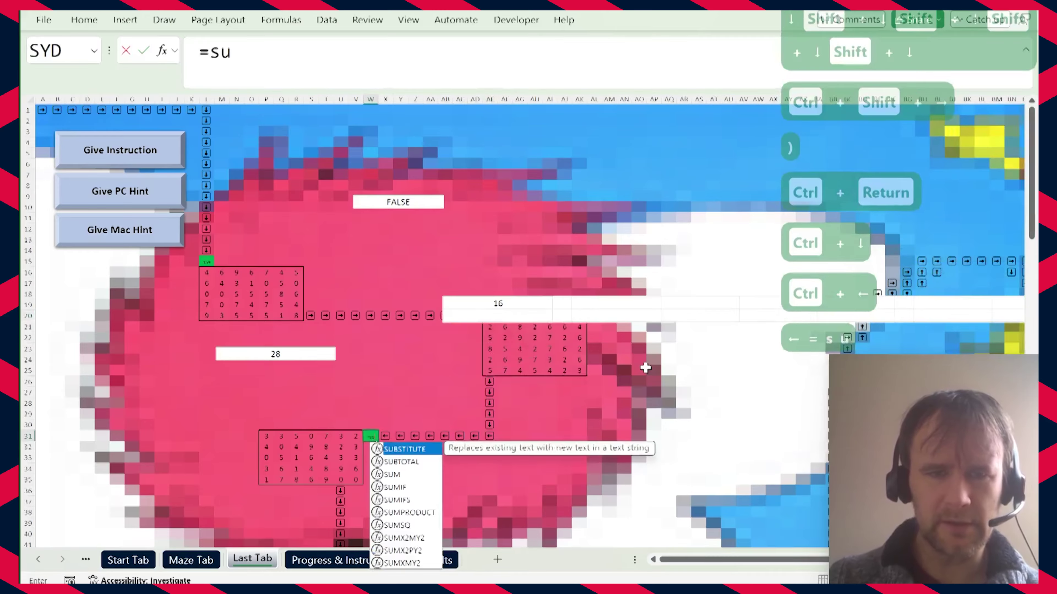
key(Tab)
key(ctrl+Left)
key(ctrl+Left)
key(ctrl+shift+Down)
text(,)
key(Left)
key(ctrl+shift+Down)
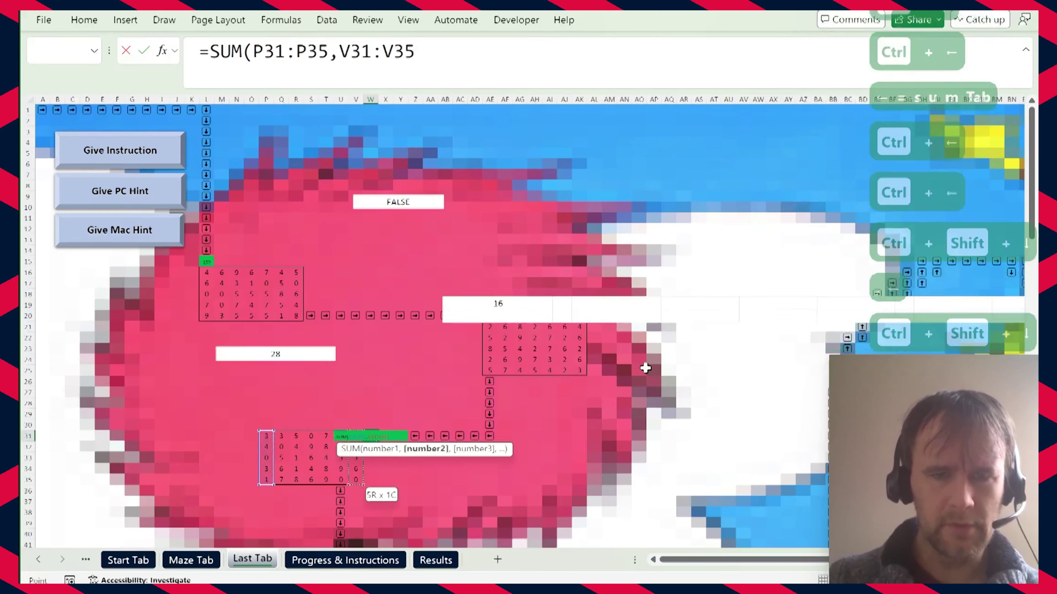
text())
key(ctrl+Return)
Follow the arrows from U31 down through the green turns U81, S108 and Q129, and along row 129 to AM129.
key(Left)
key(Left)
key(ctrl+Down)
key(ctrl+Left)
key(ctrl+Down)
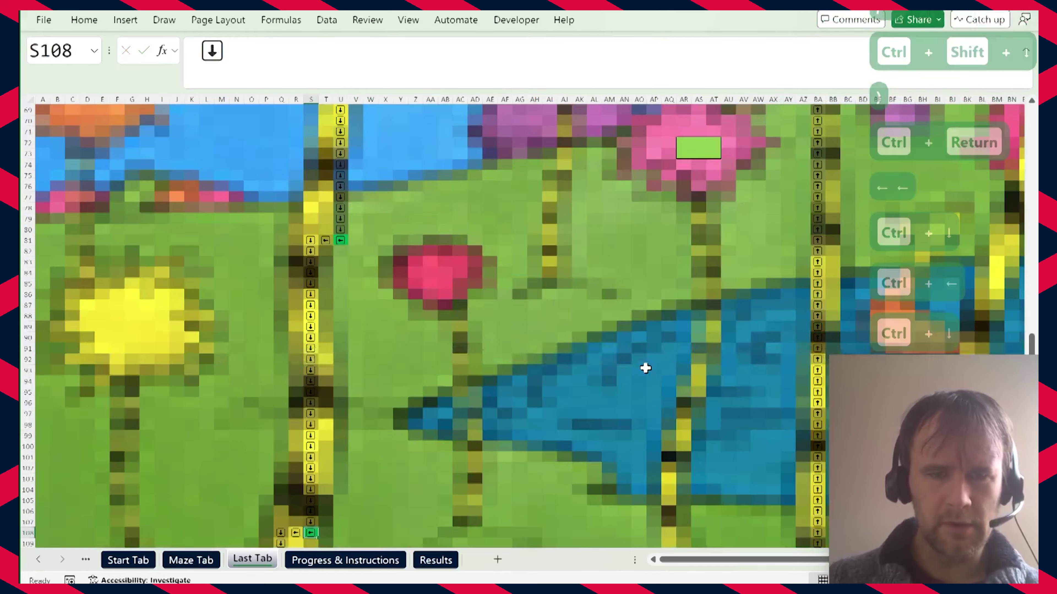
key(ctrl+Left)
key(ctrl+Down)
key(ctrl+Right)
key(Right)
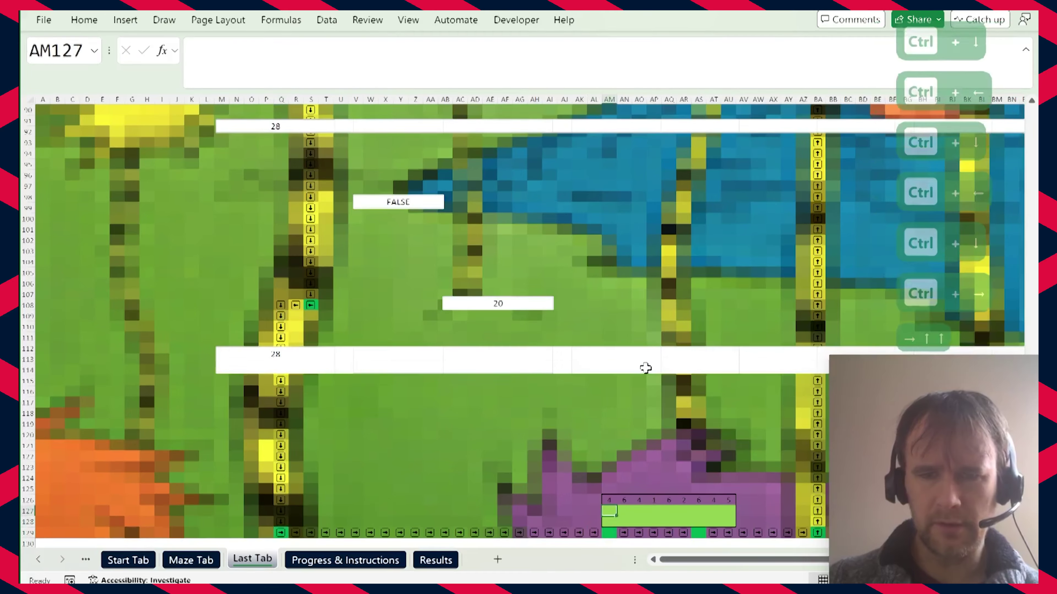
Fill row 127 from AM127 with the values of AM126:AU126 plus 1, using one spilling formula.
key(Up)
key(ctrl+shift+Right)
text(+1)
key(Return)
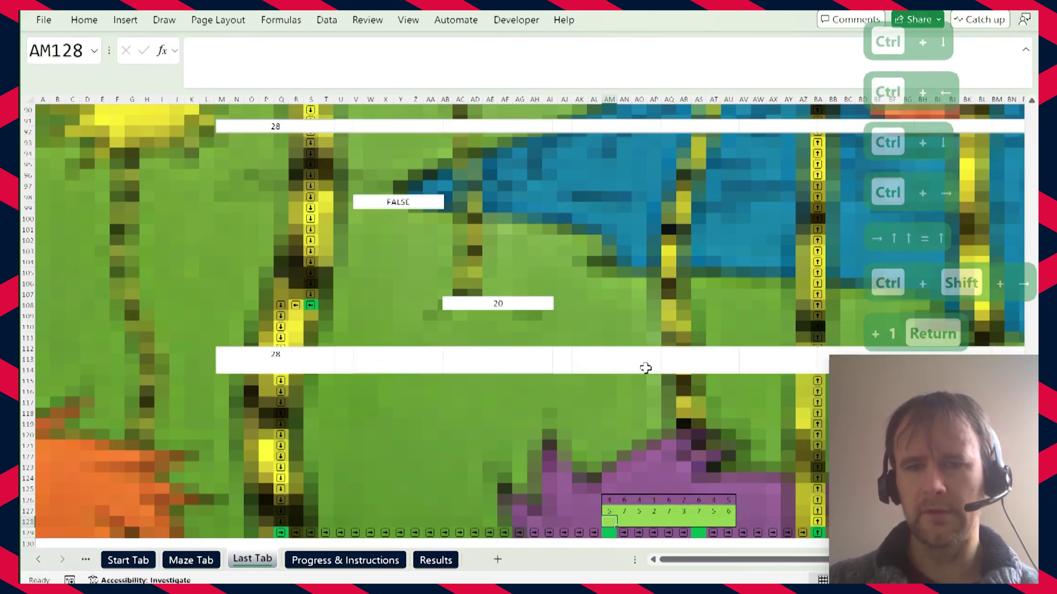
Enter =AM127#/AM126:AU126 in AM128 to divide row 127 by row 126.
key(ctrl+shift+Right)
text(/)
key(Up)
key(Up)
key(ctrl+shift+Right)
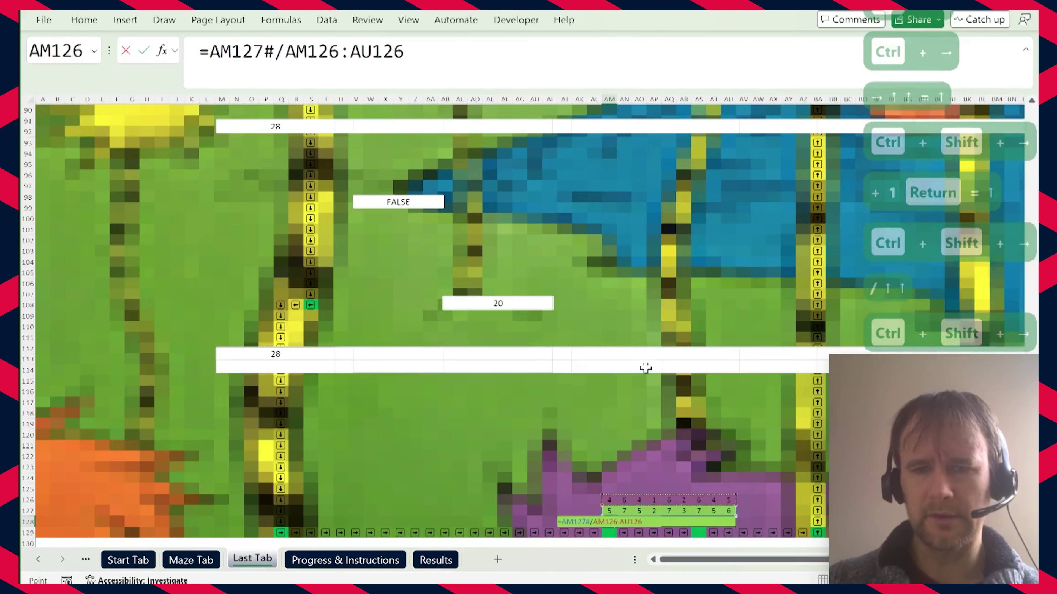
key(ctrl+Return)
Enter a SUM formula in the green cell AM129 that totals the three-row block above it.
key(Down)
text(=sum)
key(Tab)
key(Up)
key(ctrl+shift+Up)
key(ctrl+shift+Right)
key(ctrl+Return)
Follow the row 129 arrows to the green cell AS129 and copy the range AS127:AU128.
key(ctrl+Right)
key(Right)
key(Up)
key(shift+Right)
key(shift+Up)
key(shift+Up)
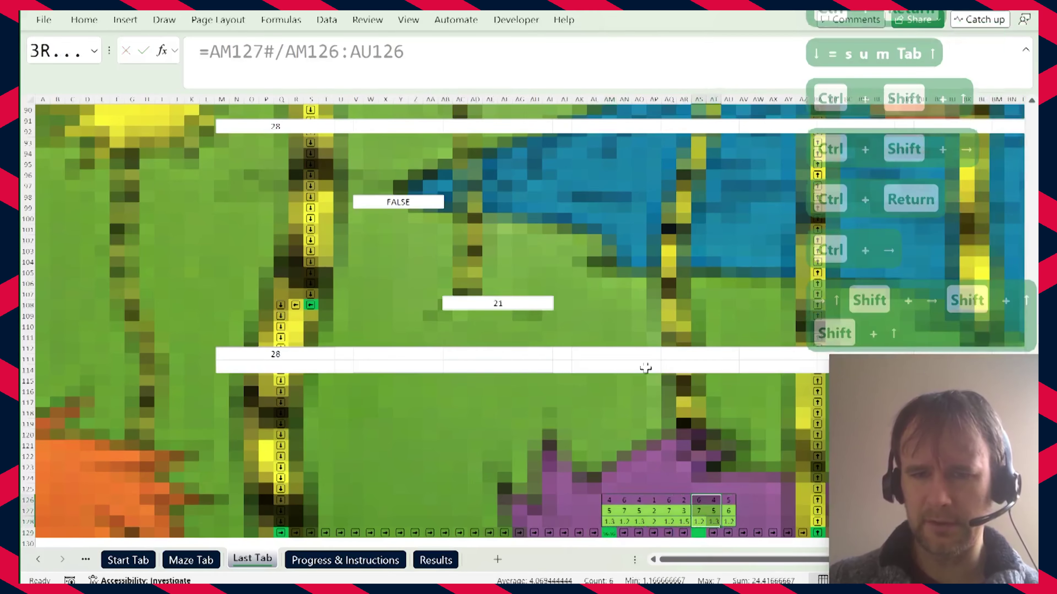
key(shift+Down)
key(shift+Right)
key(ctrl+c)
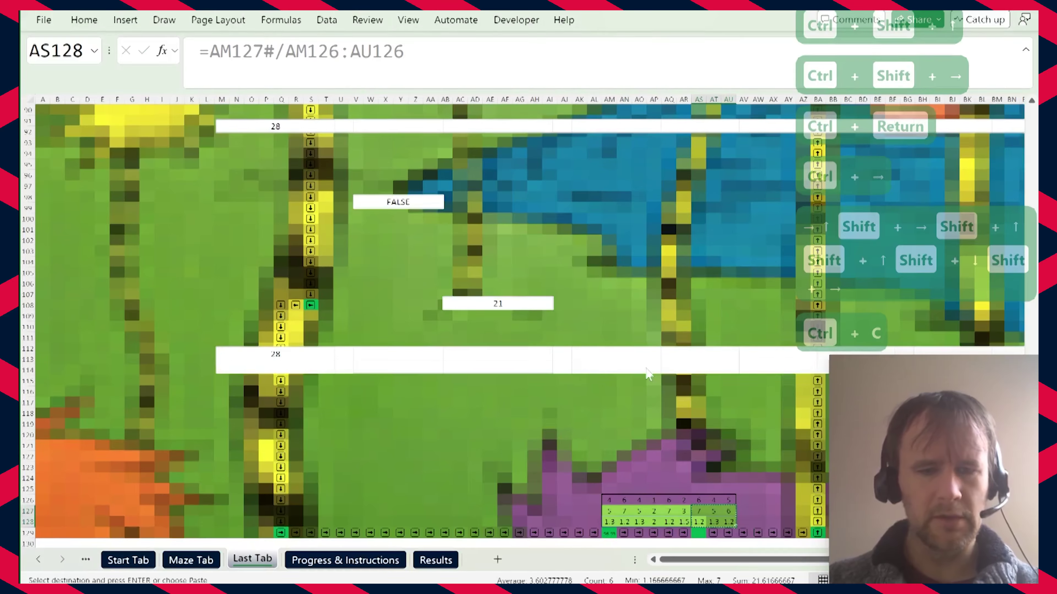
Paste the copied cells as values at AR72 and return to the copied range AS127:AU128.
key(ctrl+g)
text(ar72)
key(Return)
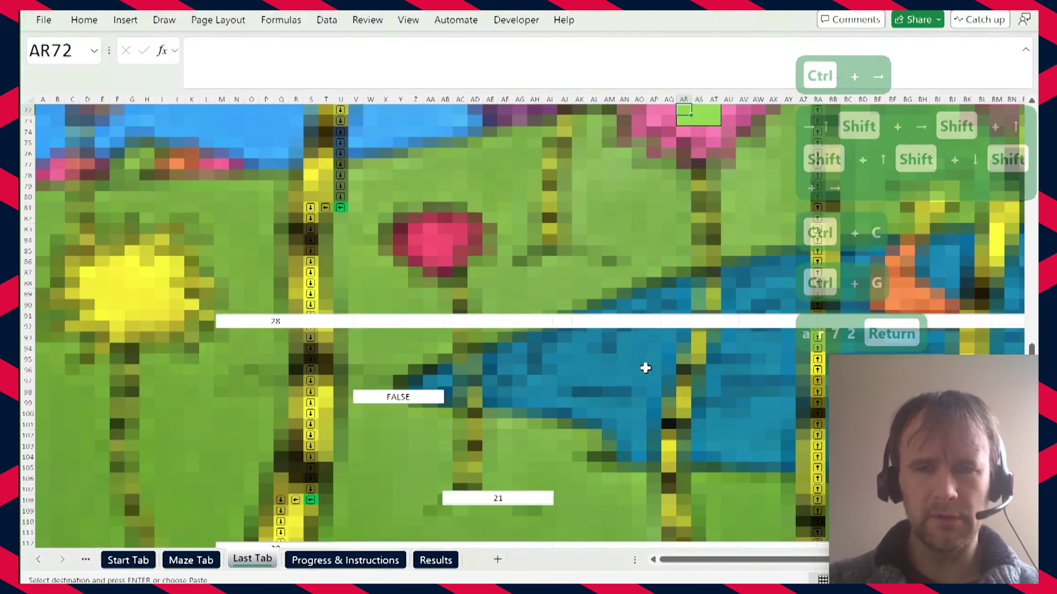
key(ctrl+shift+v)
key(ctrl+g)
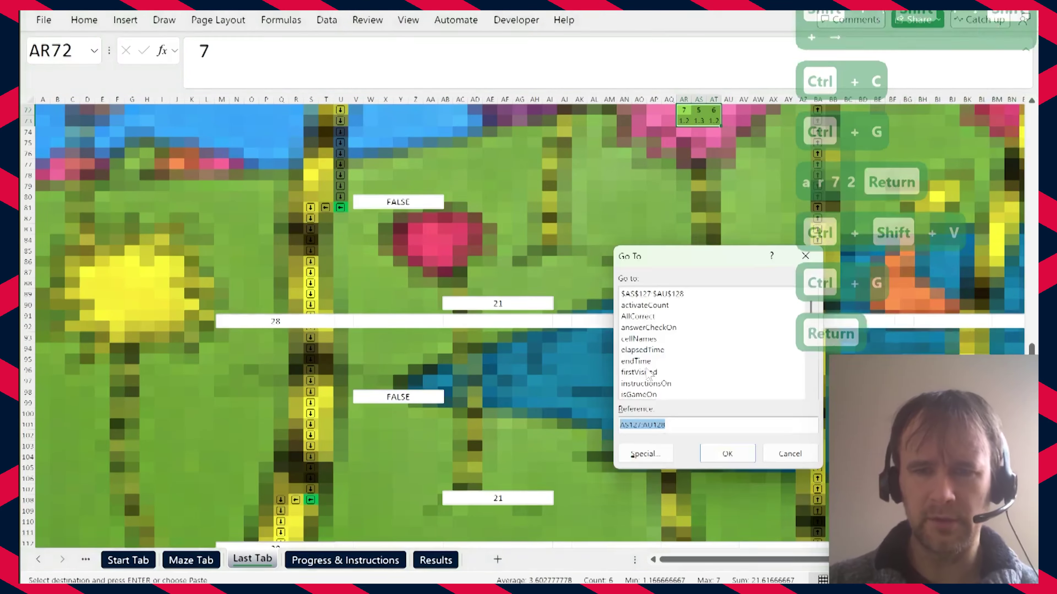
key(Return)
Enter =SUM(AR72:AT73) in the green cell AS129.
key(Down)
text(=)
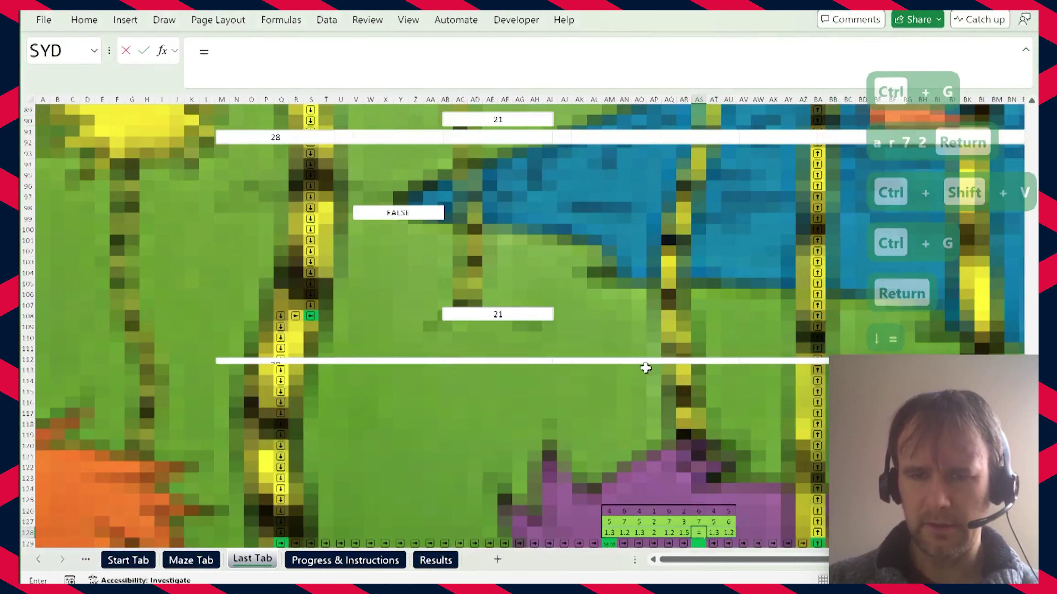
key(Escape)
key(Down)
text(=sum)
key(Tab)
key(ctrl+Up)
key(ctrl+Up)
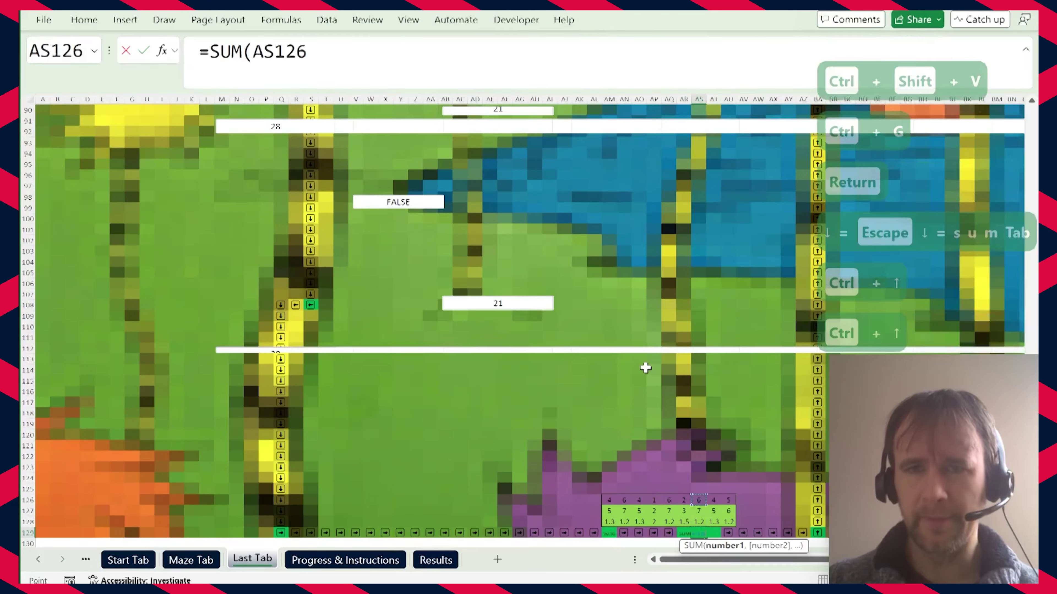
key(ctrl+Up)
key(ctrl+Right)
key(ctrl+shift+Left)
key(ctrl+shift+Up)
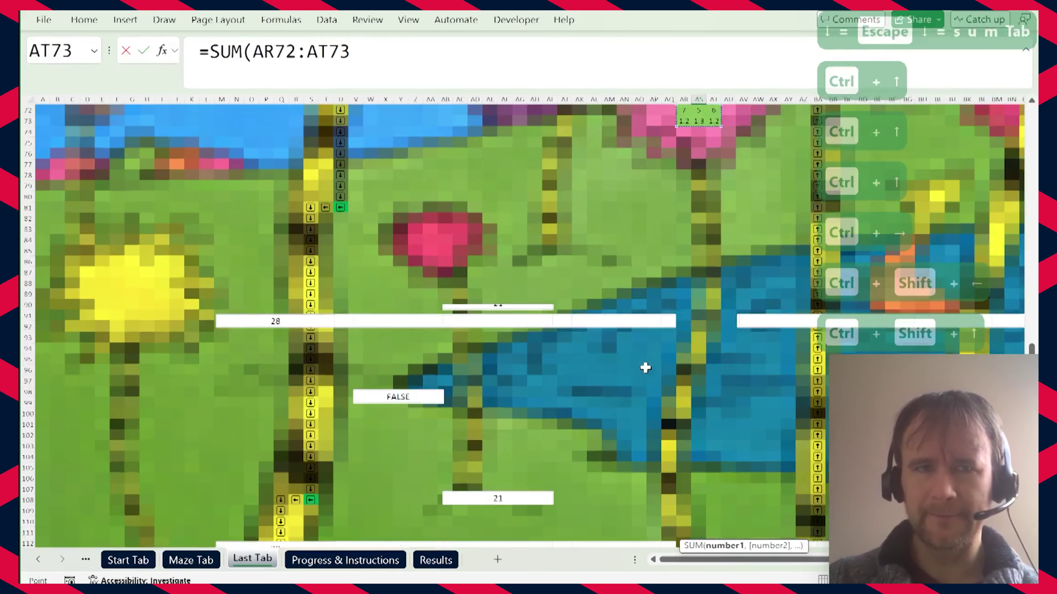
text())
key(ctrl+Return)
Follow the arrows to the green cell BA57 and fill the light green block from AX51 with =SEQUENCE(6,5).
key(ctrl+Right)
key(ctrl+Up)
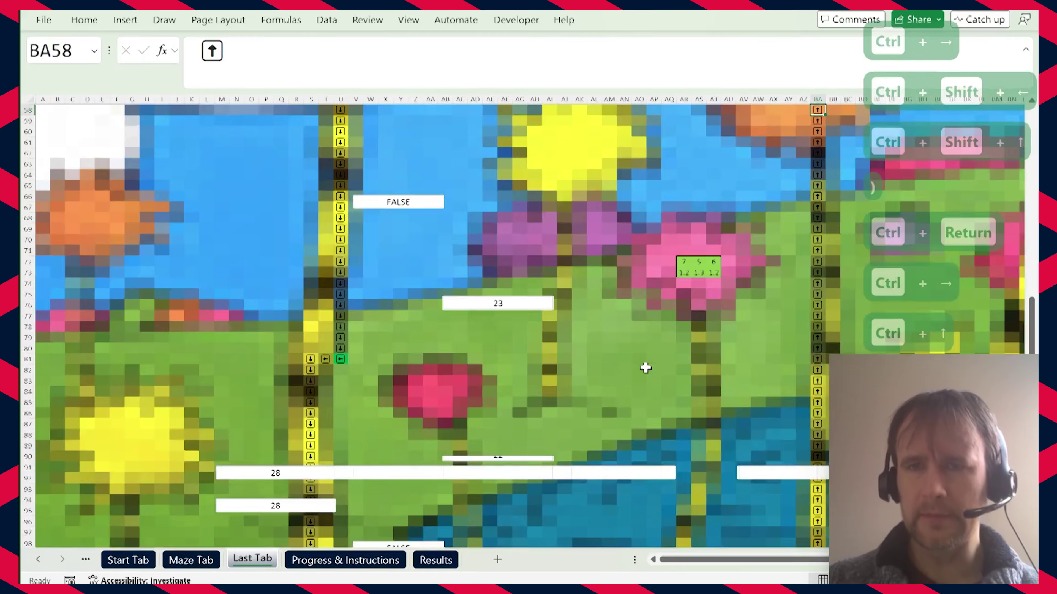
key(Up)
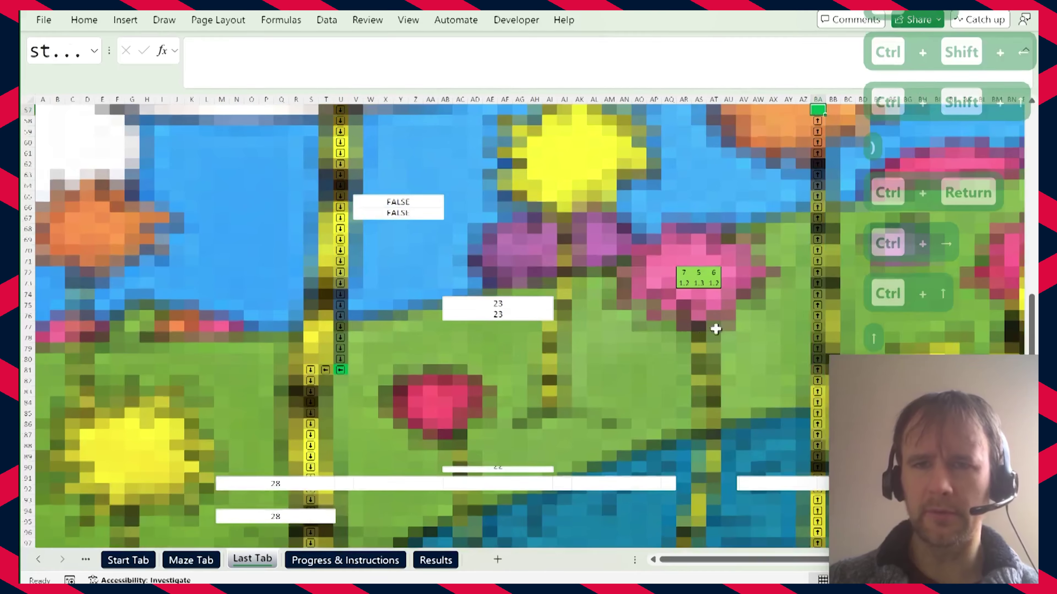
scroll(644, 320, up, 4)
text(=seq)
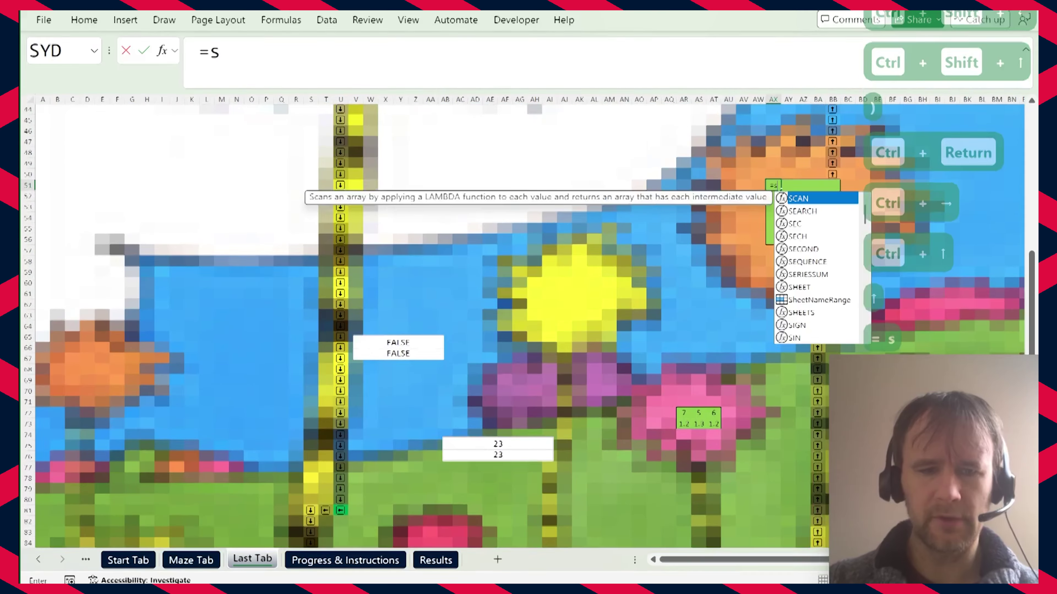
key(Tab)
text(6,5))
key(ctrl+Return)
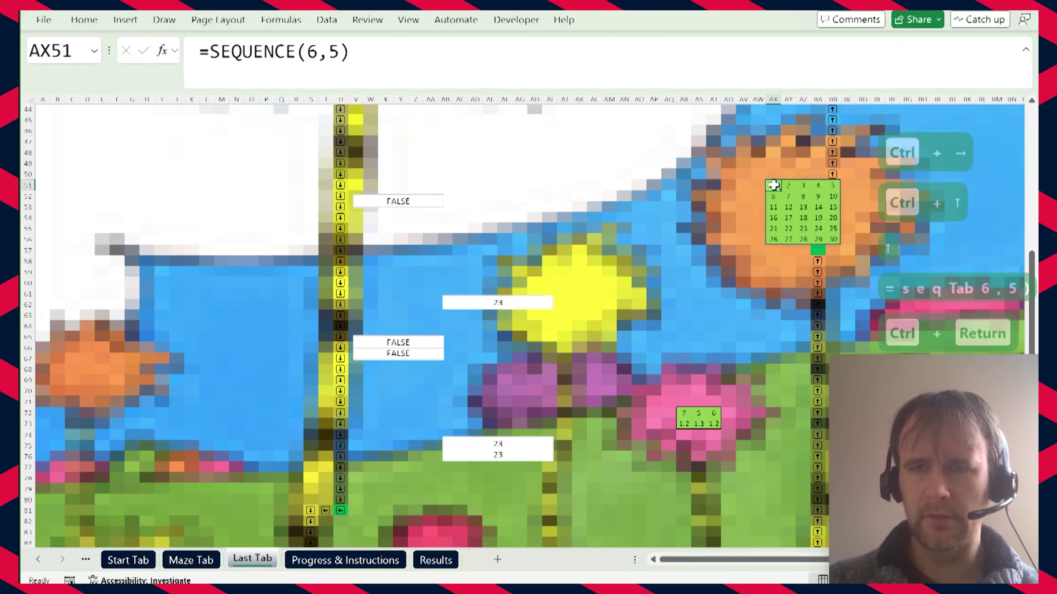
Enter =SUM(AX51#) in the green cell BA57 below the sequence block.
key(Right)
key(Right)
key(ctrl+Down)
key(Down)
text(=sum)
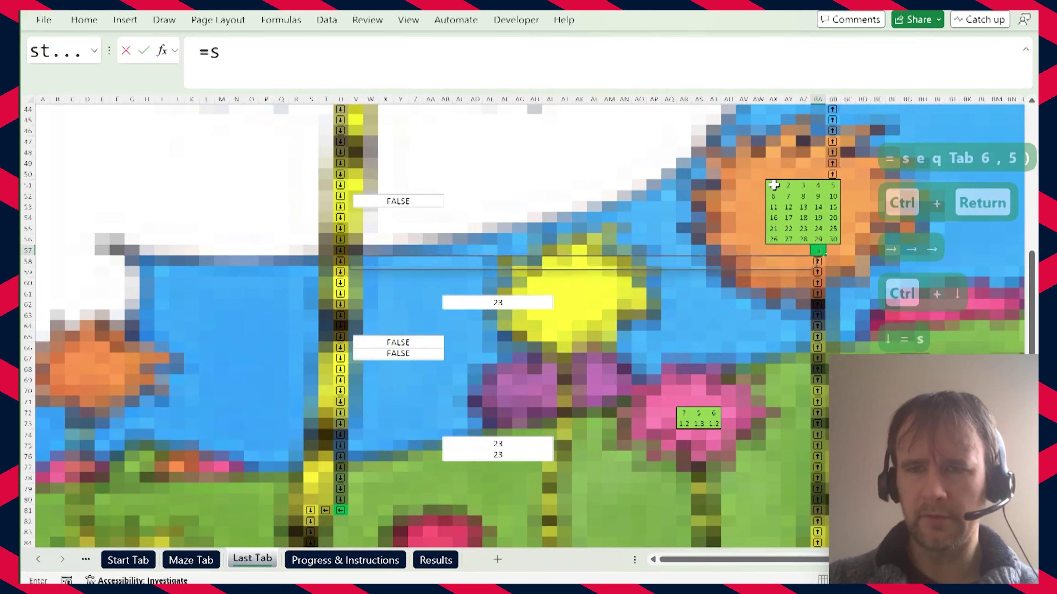
key(Tab)
key(Up)
key(ctrl+Left)
key(ctrl+shift+Right)
key(ctrl+shift+Up)
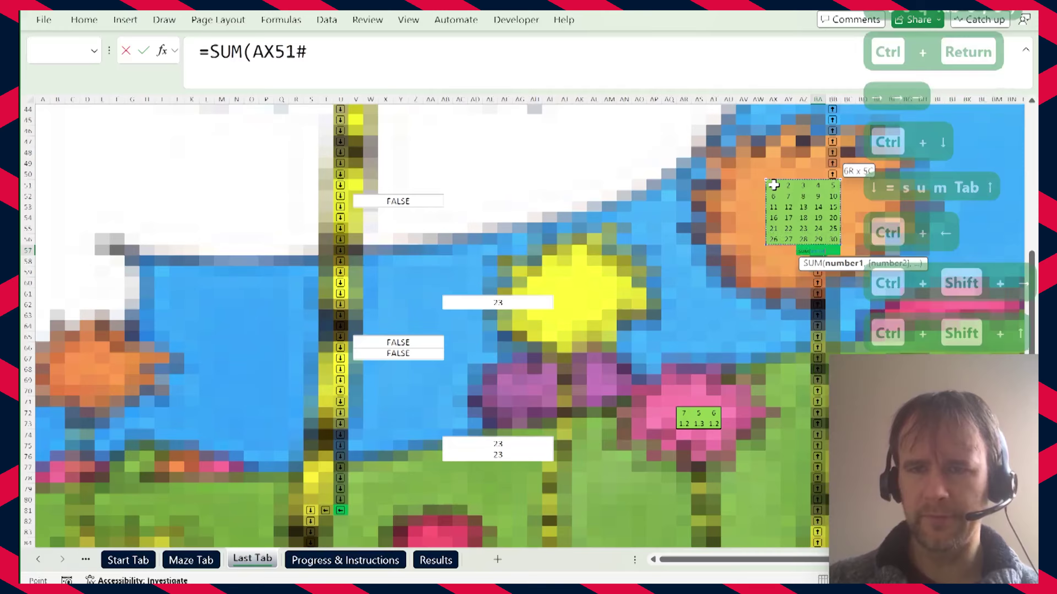
text())
key(ctrl+Return)
Follow the arrows from the light green sequence block to the green cell BR22 above the yellow number block.
key(ctrl+Up)
key(Right)
key(ctrl+Up)
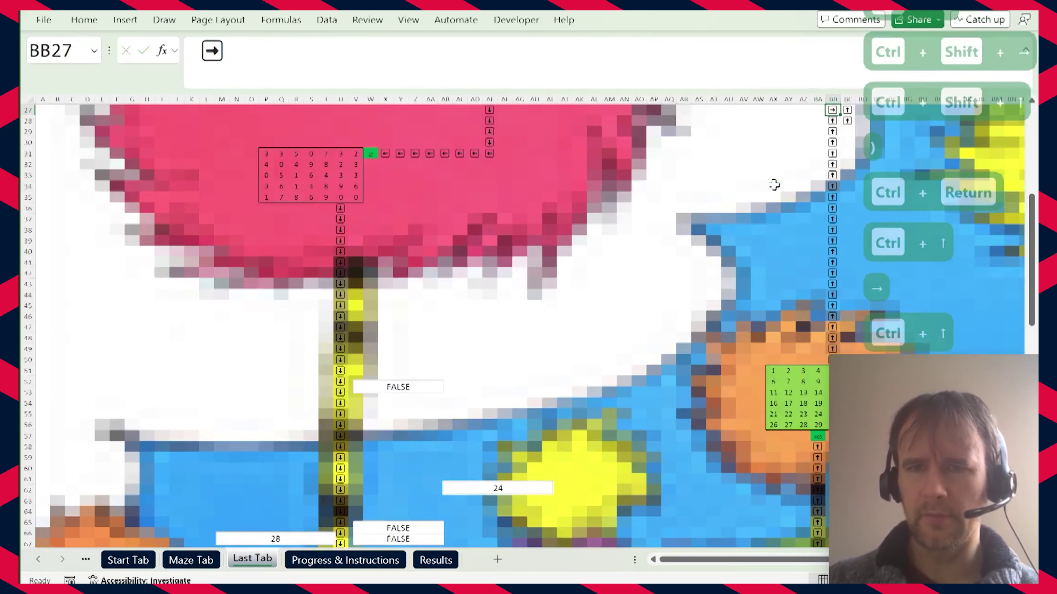
key(ctrl+Right)
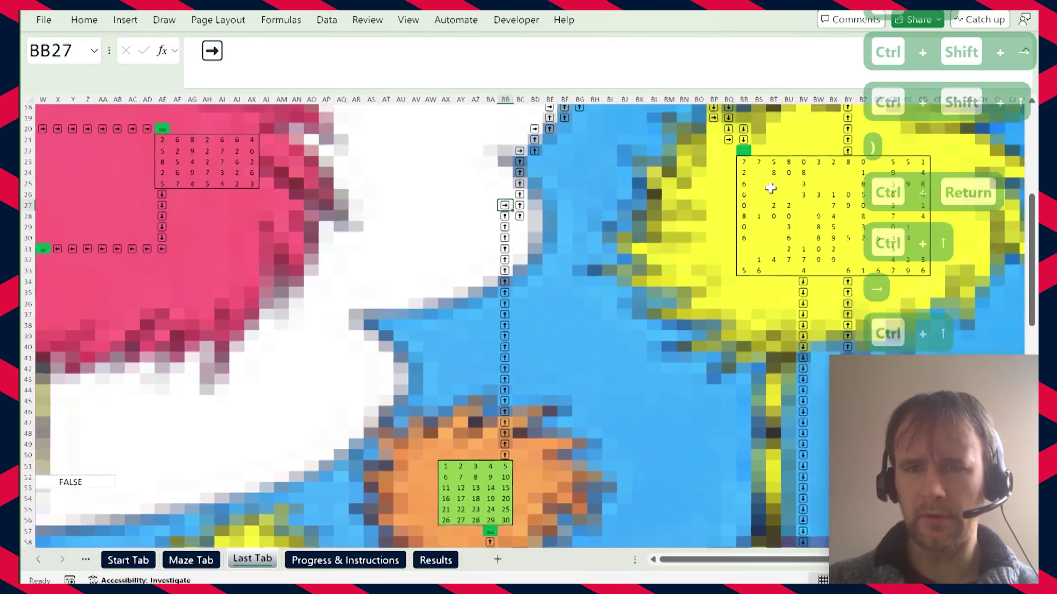
key(ctrl+Up)
key(ctrl+Right)
key(ctrl+Up)
key(ctrl+Right)
key(ctrl+Up)
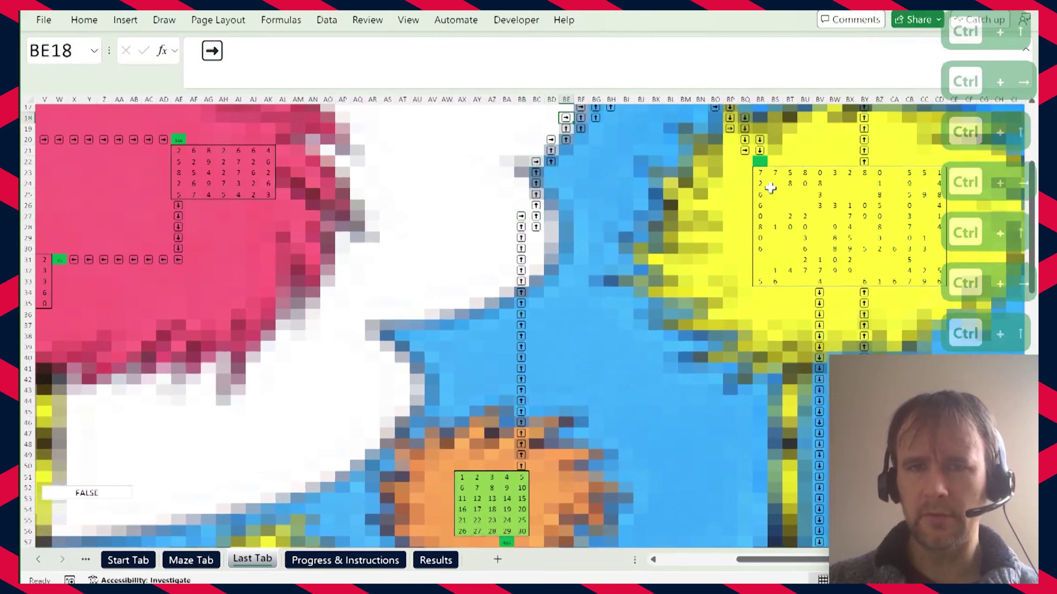
key(ctrl+Right)
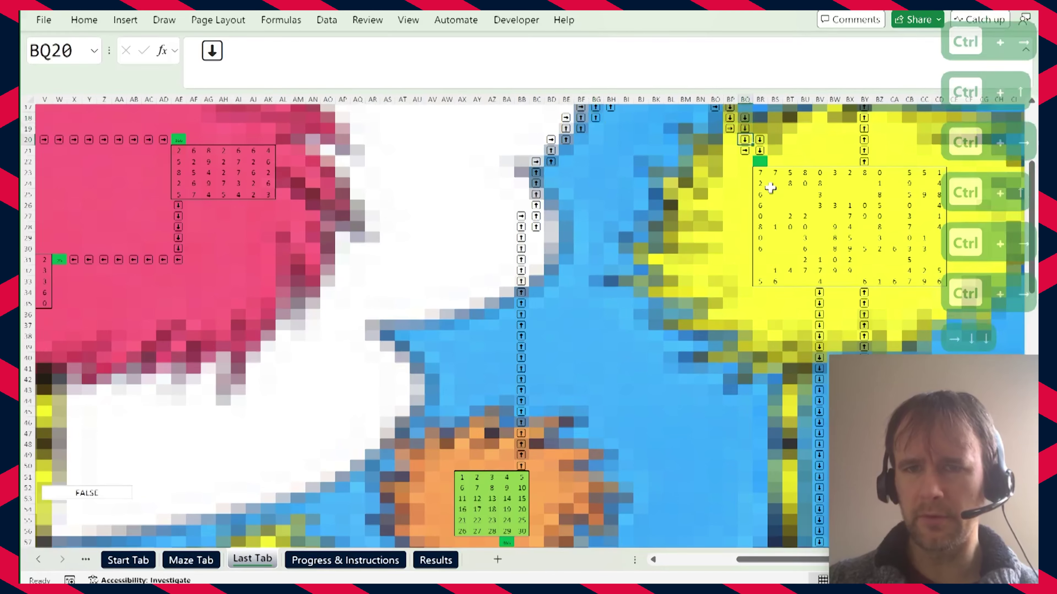
key(Down)
Enter =COUNTBLANK(BR23:CD33) in the green cell BR22.
text(=countb)
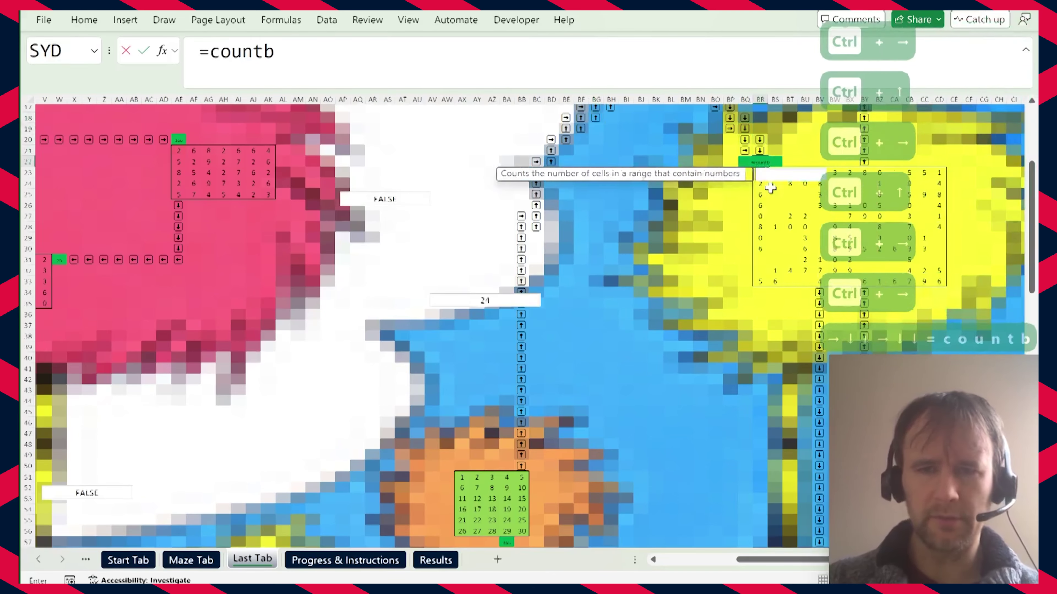
key(Tab)
key(Down)
key(Down)
key(ctrl+shift+Down)
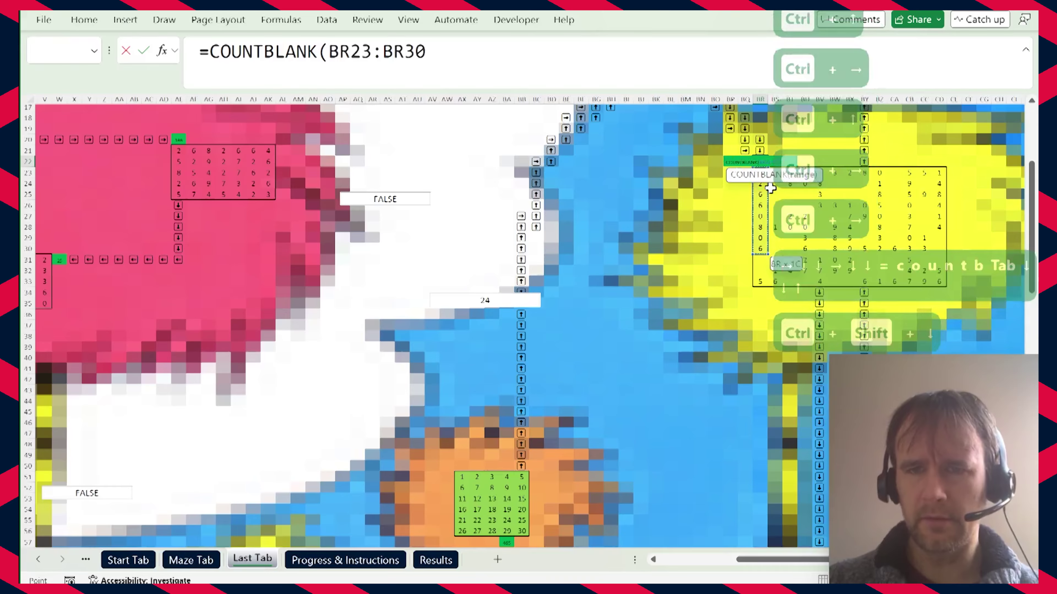
key(Down)
key(ctrl+shift+Down)
key(ctrl+shift+Down)
key(ctrl+shift+Right)
key(ctrl+shift+Right)
key(ctrl+shift+Right)
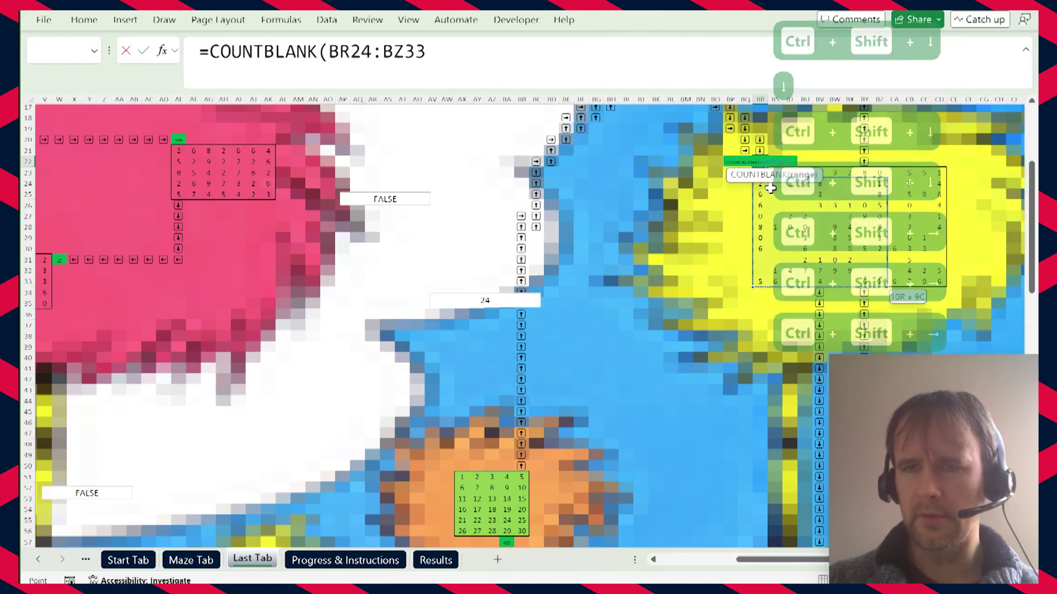
key(ctrl+shift+Right)
key(ctrl+shift+Right)
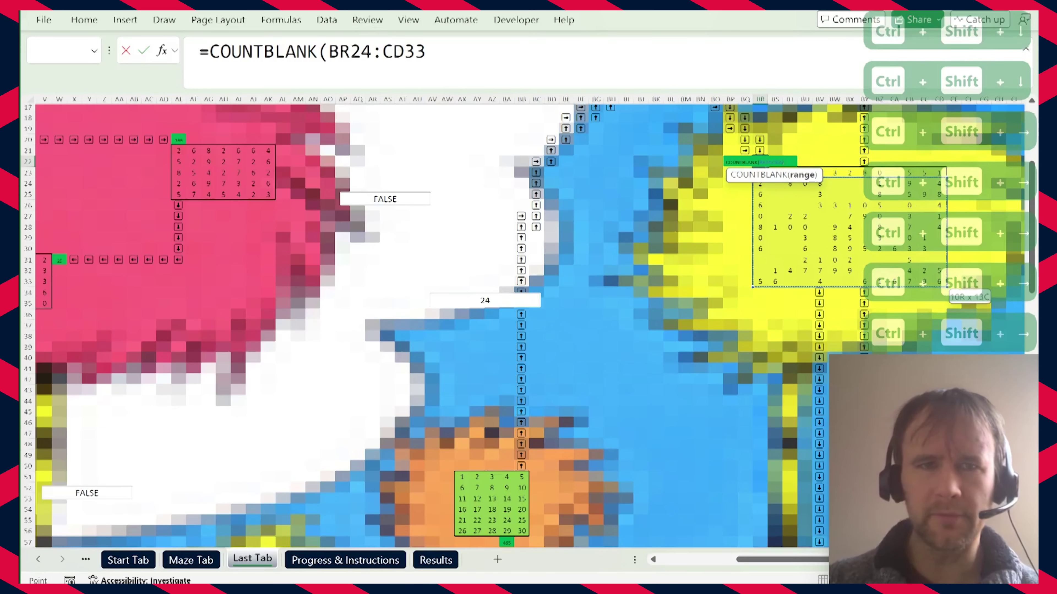
click(372, 51)
key(BackSpace)
text(3)
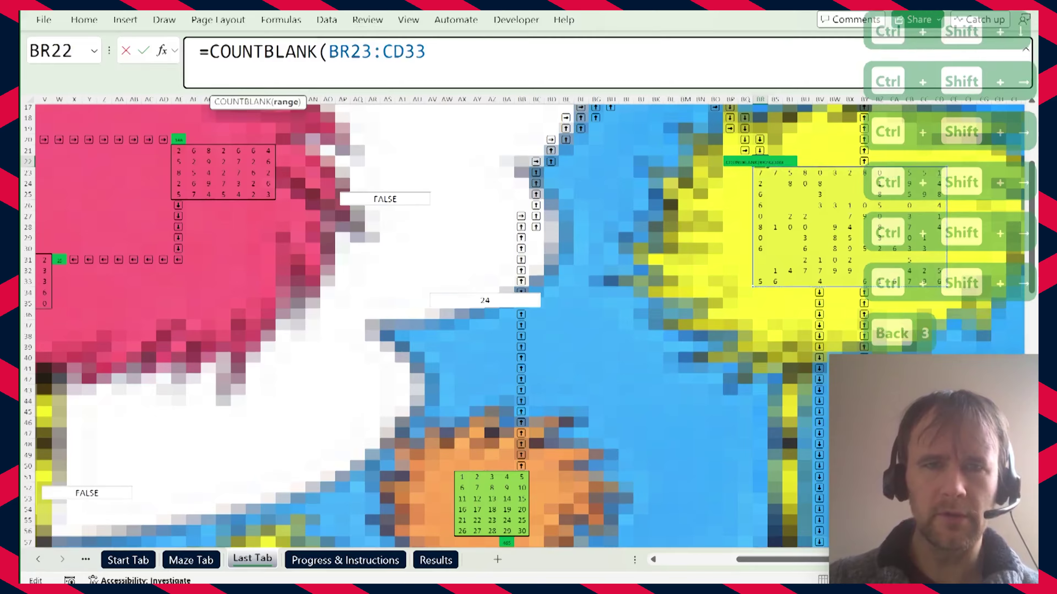
text())
key(ctrl+Return)
Follow the arrows down column BV through the green cell BV92 to the first number of the block, BV93.
key(Down)
key(Right)
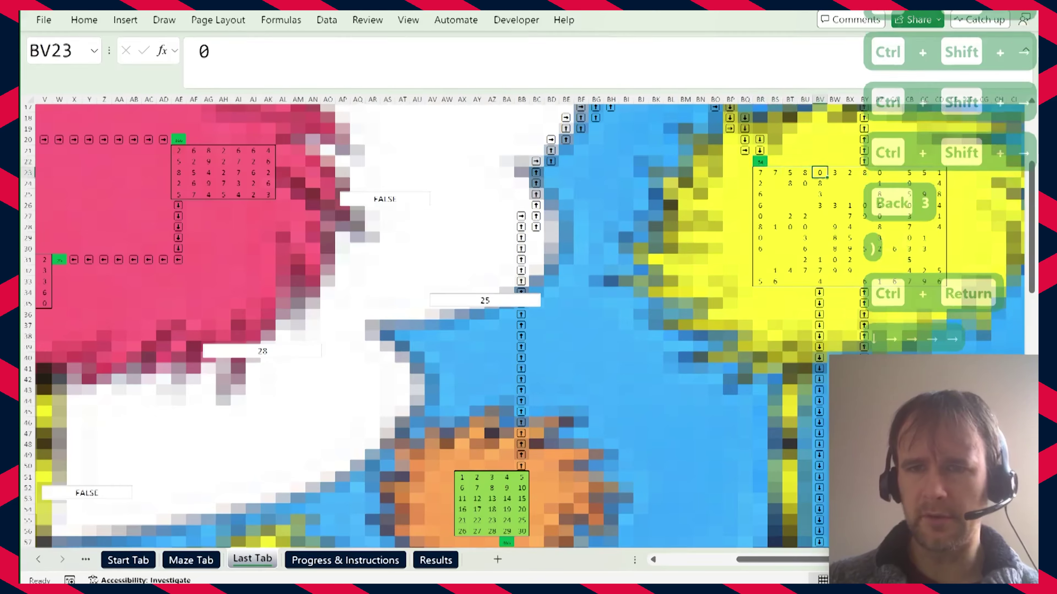
key(ctrl+Down)
key(ctrl+Down)
key(ctrl+Down)
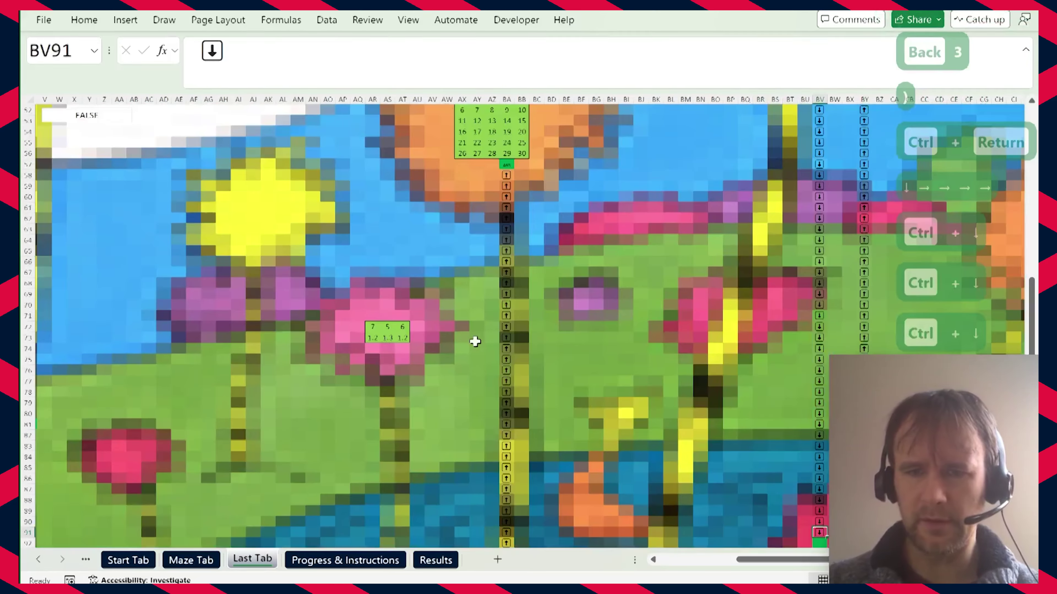
key(Down)
key(Down)
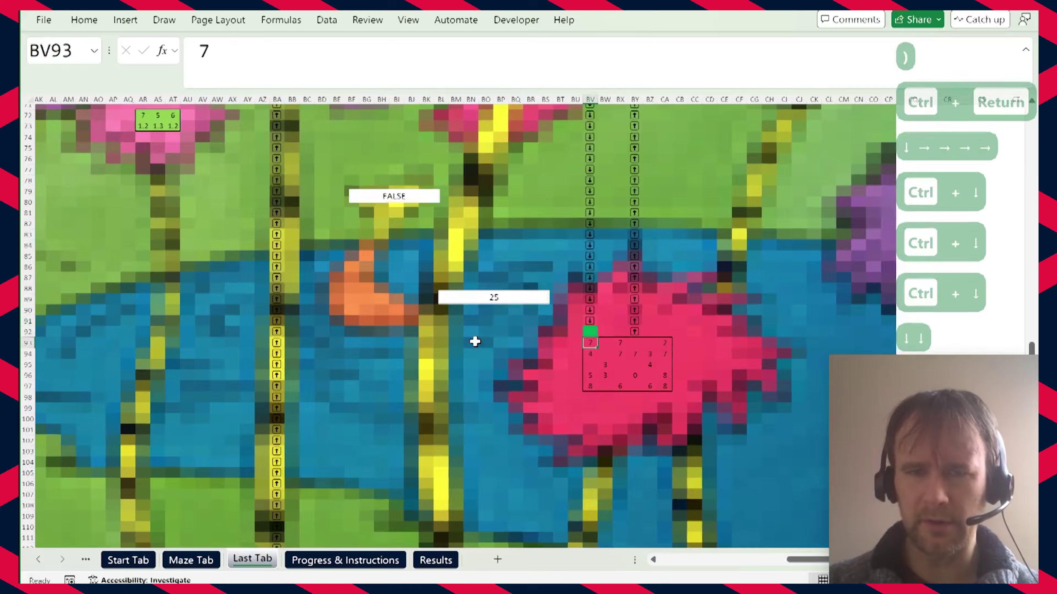
Select the number block BV93:CA97 and fill all of its blank cells with 3.
key(shift+Down)
key(shift+Right)
key(shift+Down)
key(shift+Right)
key(shift+Right)
key(shift+Down)
key(shift+Right)
key(shift+Down)
key(ctrl+g)
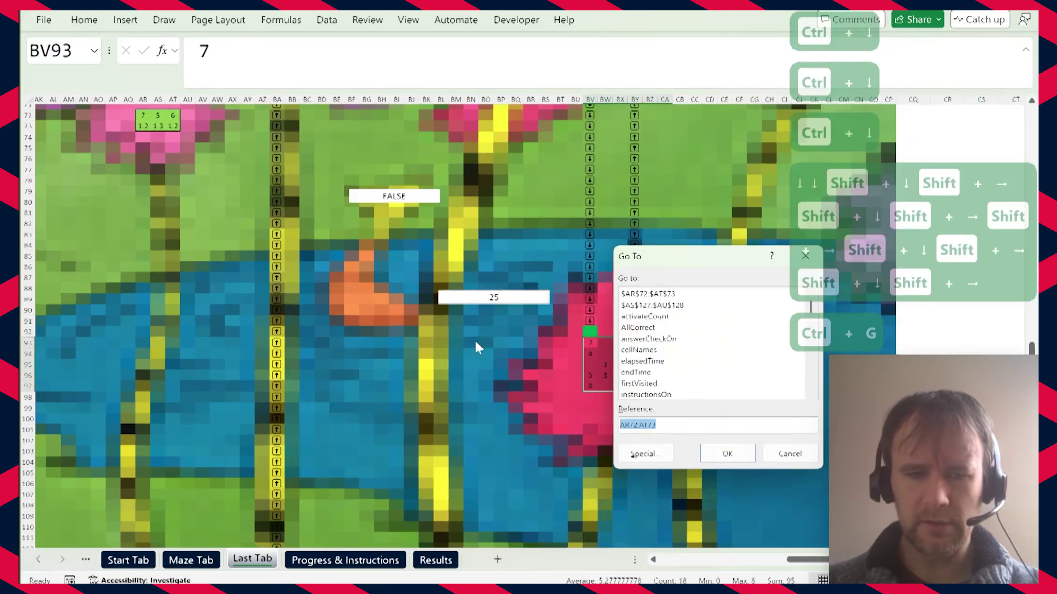
key(alt+s)
key(k)
key(Return)
text(3)
key(ctrl+Return)
Enter a SUM formula for the number block in the green cell BV92 above it.
key(ctrl+Left)
key(Up)
text(=sum)
key(Tab)
key(Down)
key(ctrl+Return)
Follow the arrows up column BY to the green cell BY6 near the FINISH! cell.
key(ctrl+Right)
key(ctrl+Up)
key(ctrl+Up)
key(ctrl+Up)
key(ctrl+Up)
key(ctrl+Up)
key(ctrl+Up)
key(ctrl+Up)
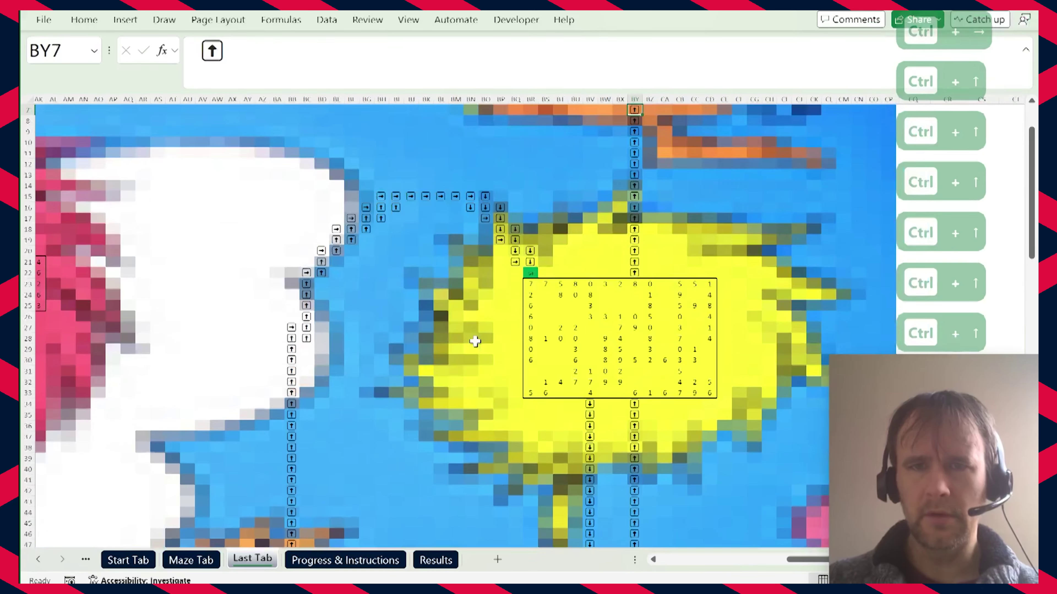
key(ctrl+Down)
key(Up)
Enter =SUM(BR23:CD33*MOD(BR23:CD33,2)) in BY6, then go to the FINISH! cell and dismiss the completion message.
text(=sum)
key(Tab)
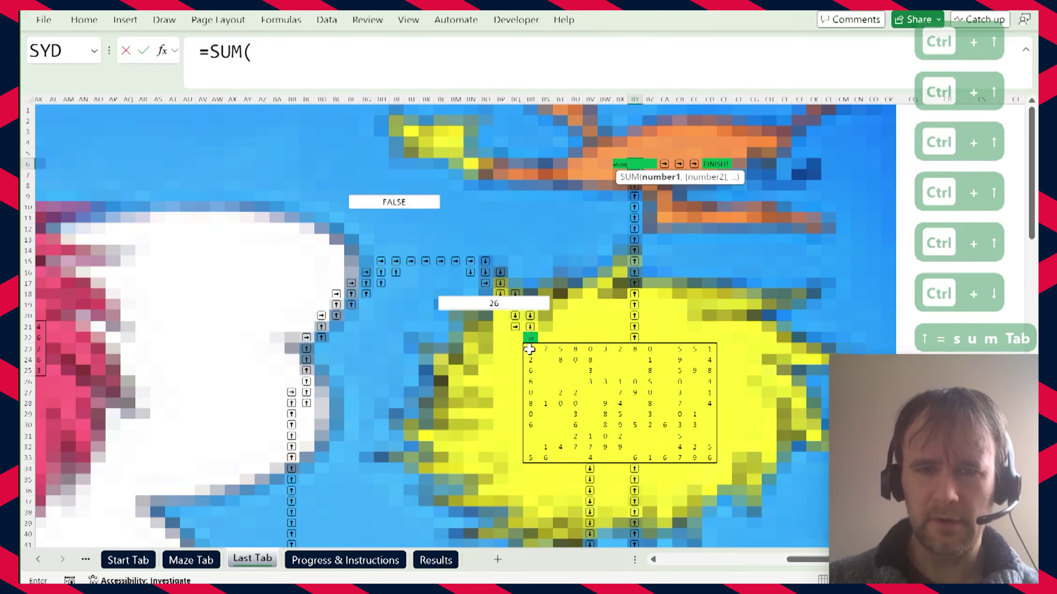
drag(714, 457, 714, 456)
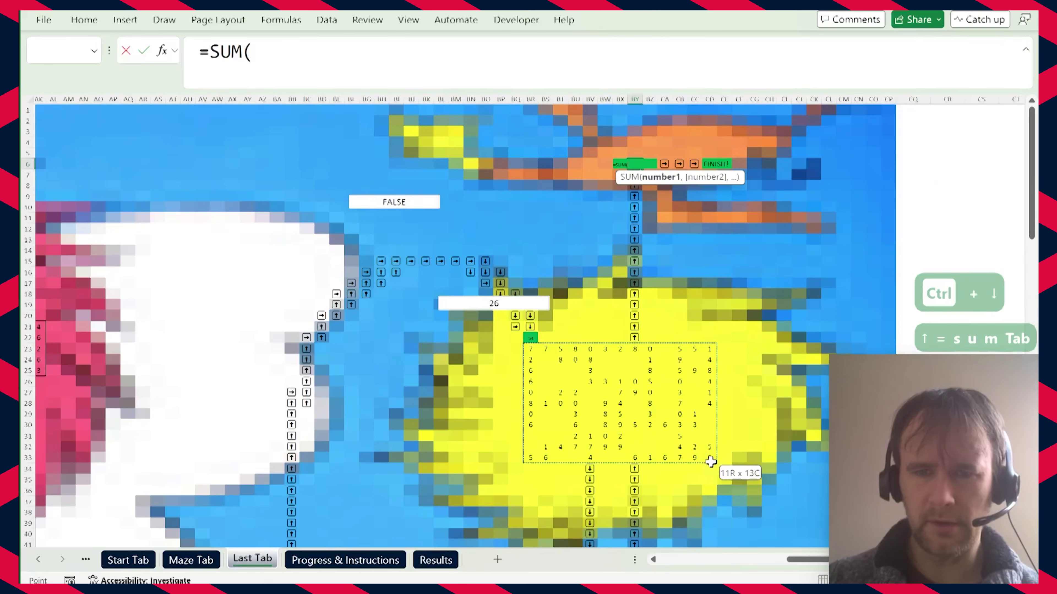
drag(711, 461, 710, 461)
drag(350, 51, 252, 51)
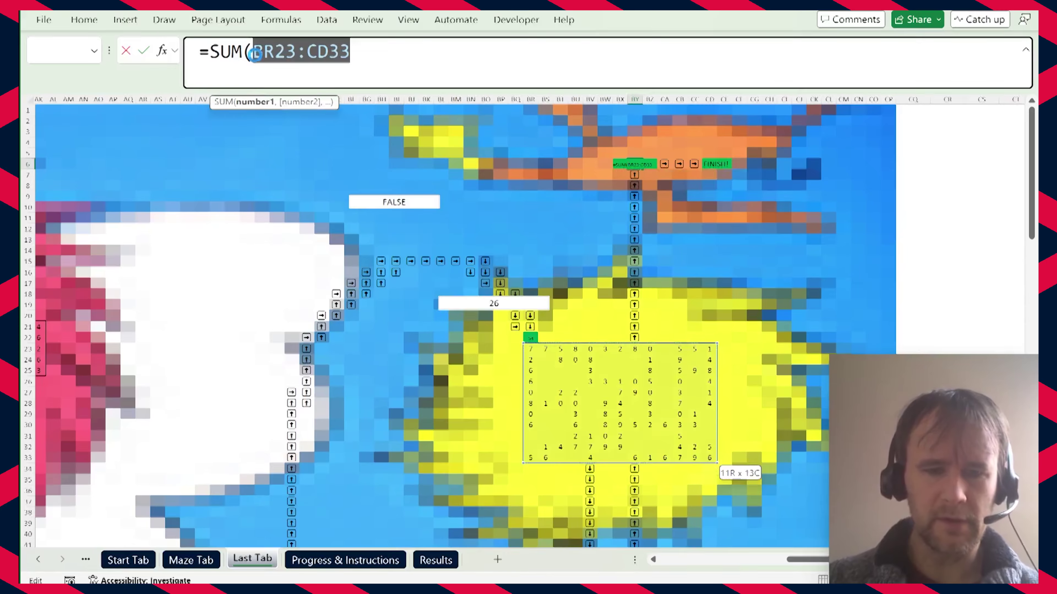
key(ctrl+c)
key(ctrl+v)
text(*mod)
key(Tab)
key(ctrl+v)
text(,2)))
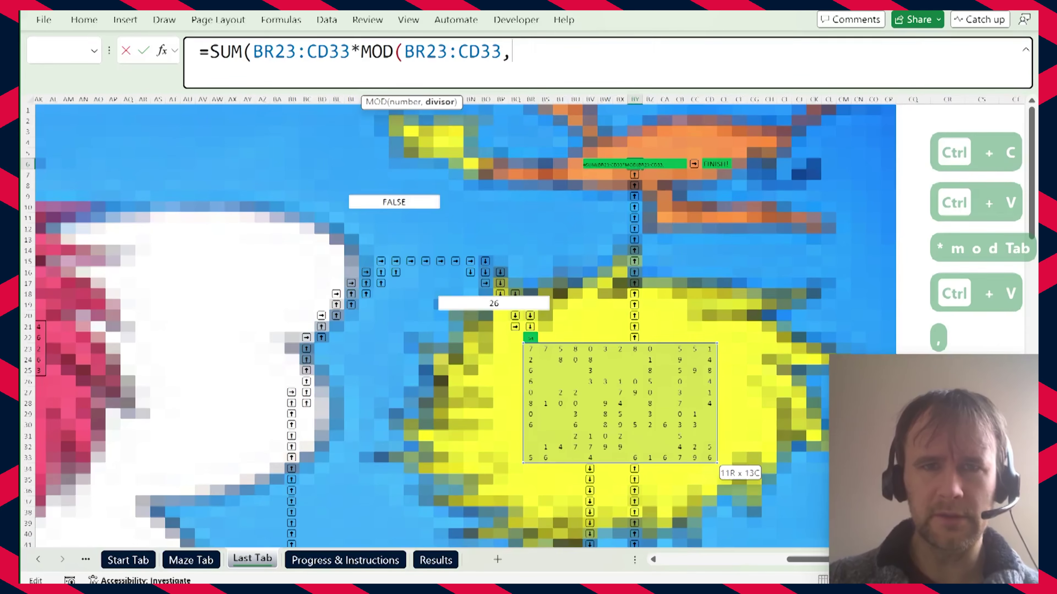
key(ctrl+Return)
key(ctrl+Right)
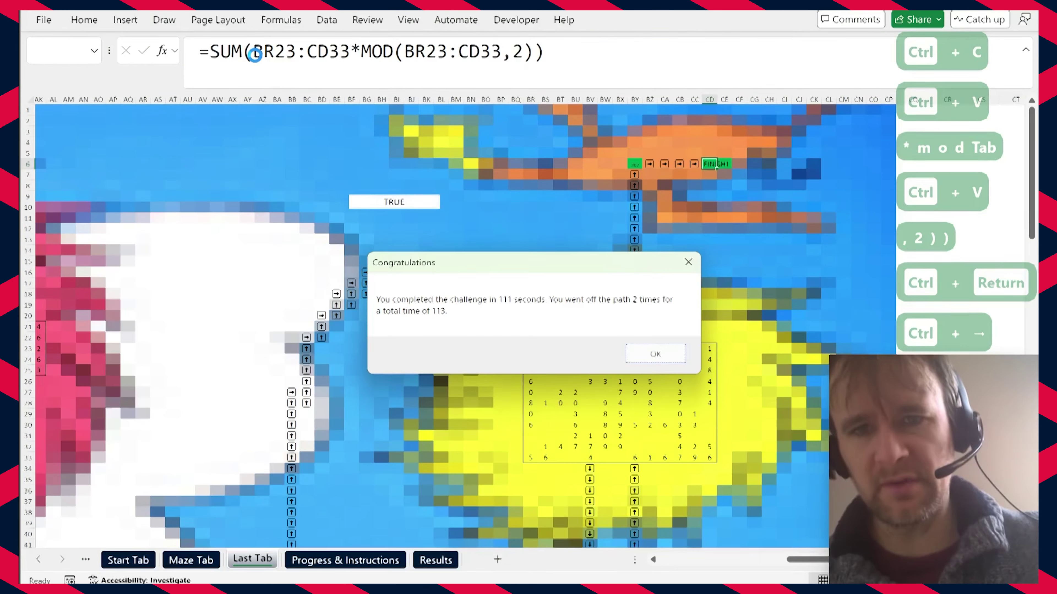
key(Return)
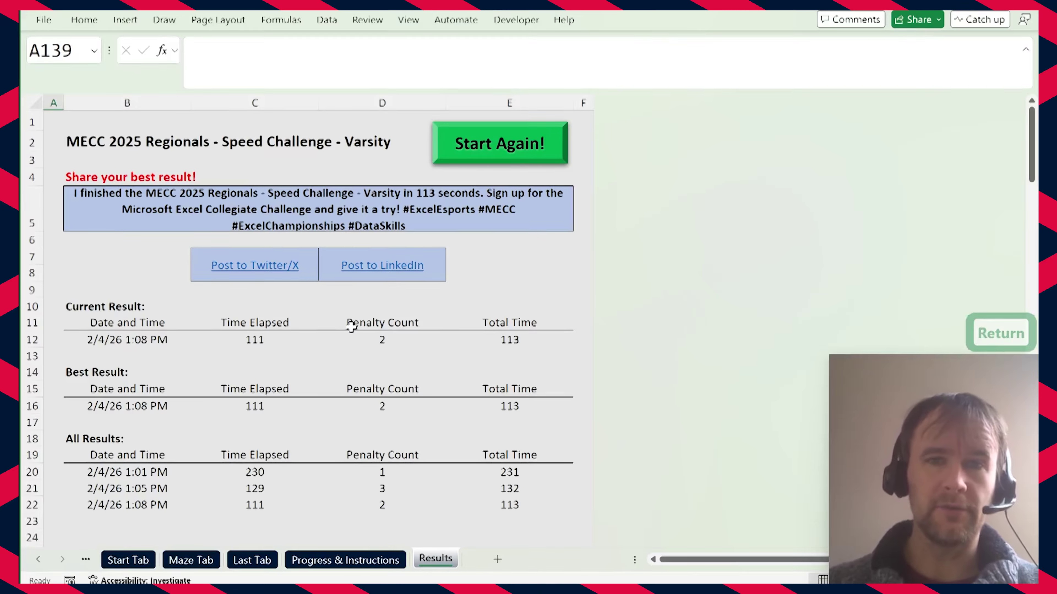
Return to the Start Tab and start a new challenge attempt, dismissing the opening message.
key(ctrl+alt+r)
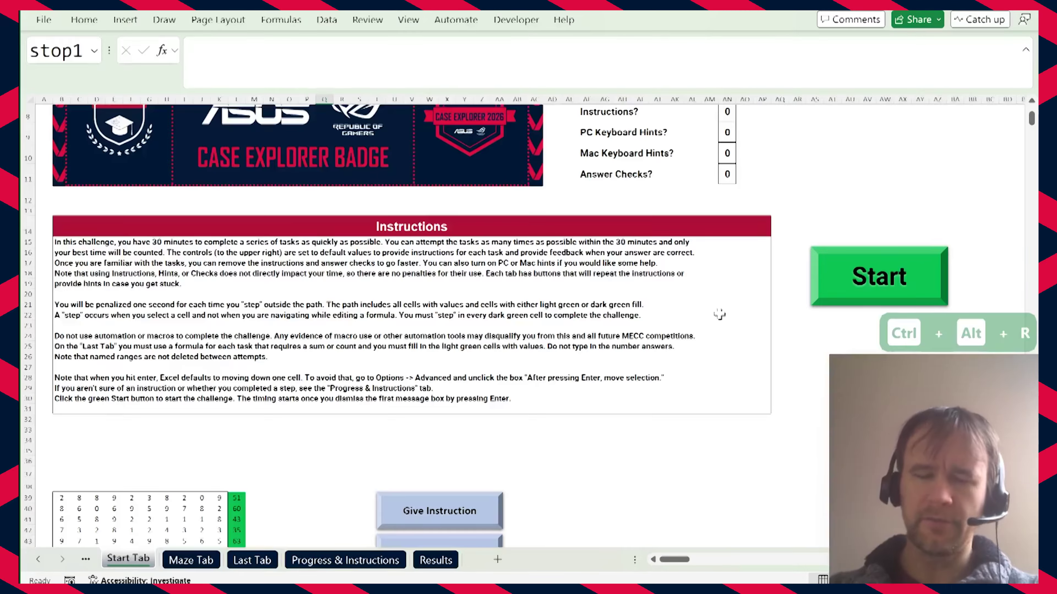
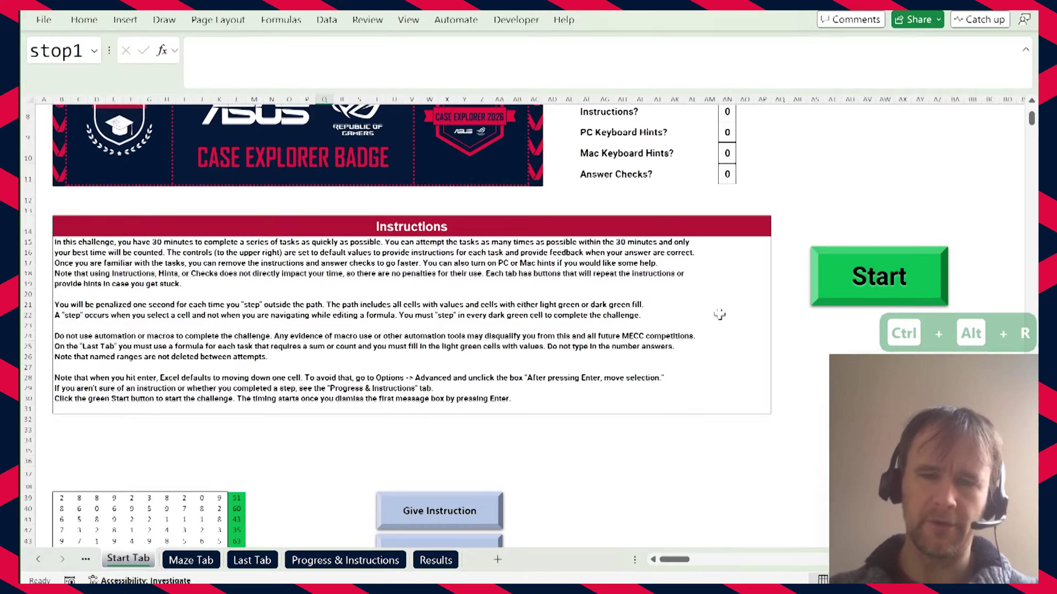
click(859, 277)
click(646, 365)
AutoSum the rows and columns of the number block into the green cells over B39:L49.
key(ctrl+shift+Down)
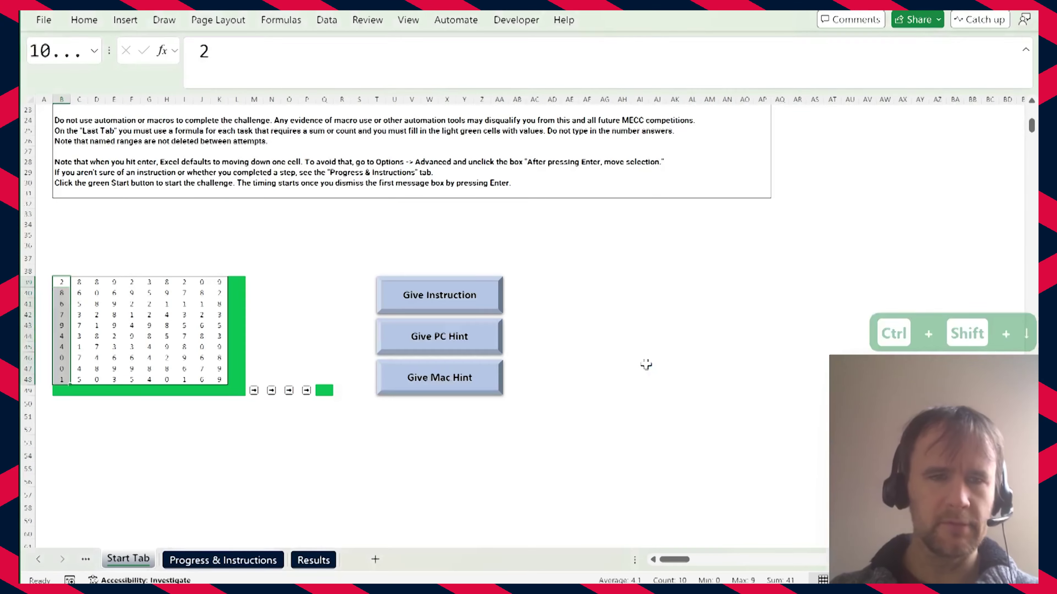
key(ctrl+shift+Right)
key(shift+Down)
key(shift+Right)
key(alt+equal)
Follow the arrows along row 49 to the green cell Q49 and switch to the Maze Tab.
key(ctrl+Down)
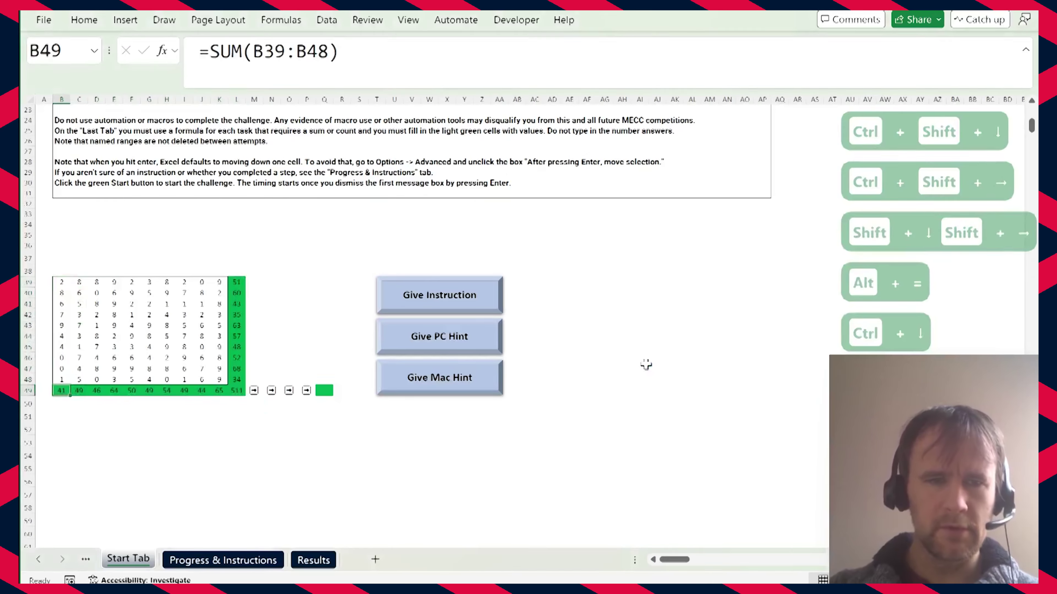
key(ctrl+Right)
key(Right)
key(ctrl+Page_Down)
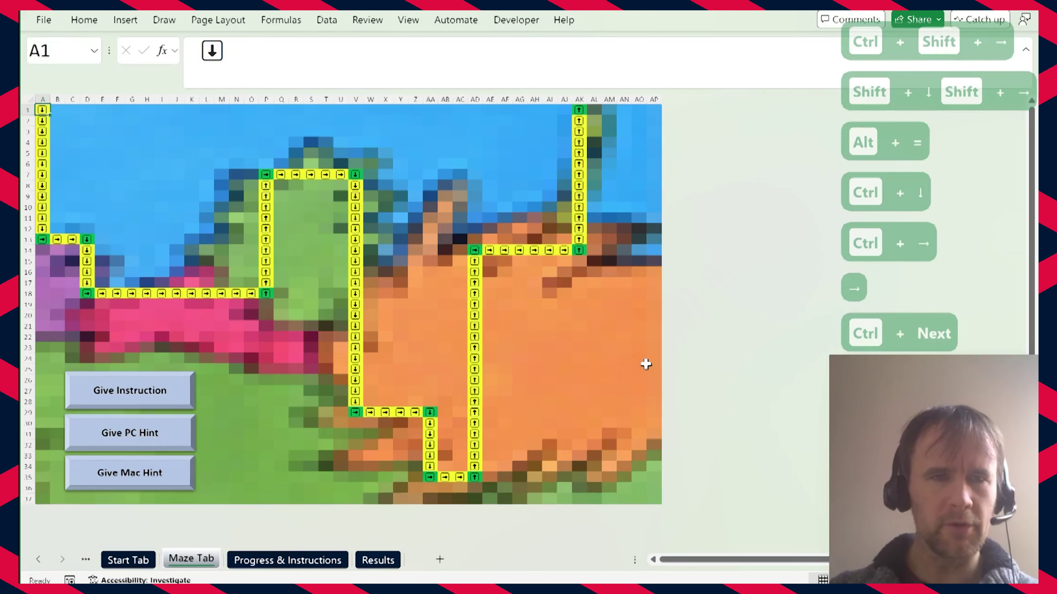
Follow the maze arrows from A1 through every green turning cell to AK1 and switch to the Last Tab.
key(ctrl+Down)
key(ctrl+Right)
key(ctrl+Down)
key(ctrl+Right)
key(ctrl+Up)
key(ctrl+Right)
key(ctrl+Down)
key(ctrl+Right)
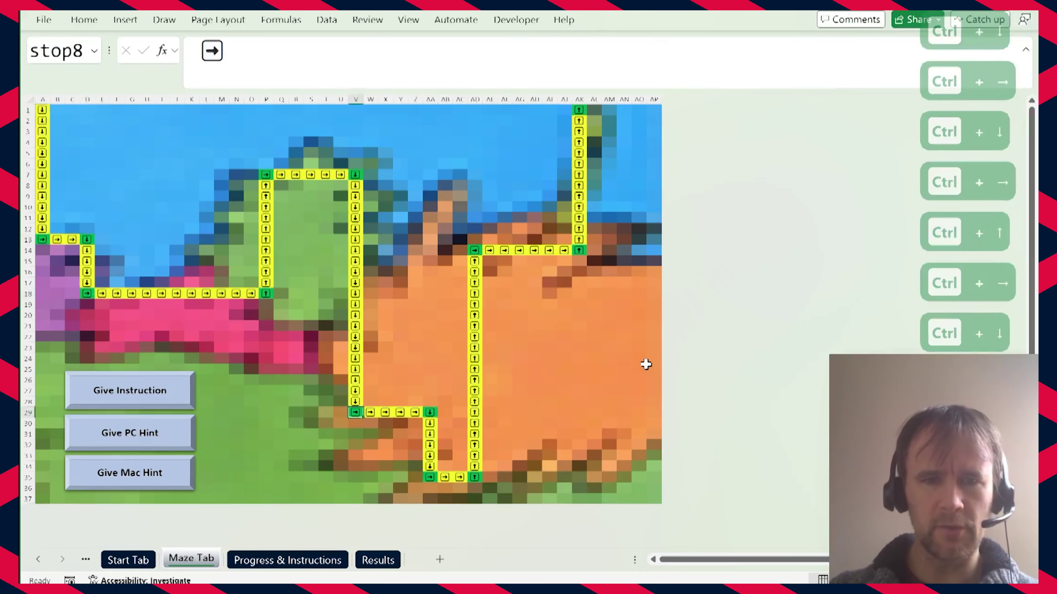
key(ctrl+Down)
key(ctrl+Right)
key(ctrl+Up)
key(ctrl+Right)
key(ctrl+Up)
key(ctrl+Page_Down)
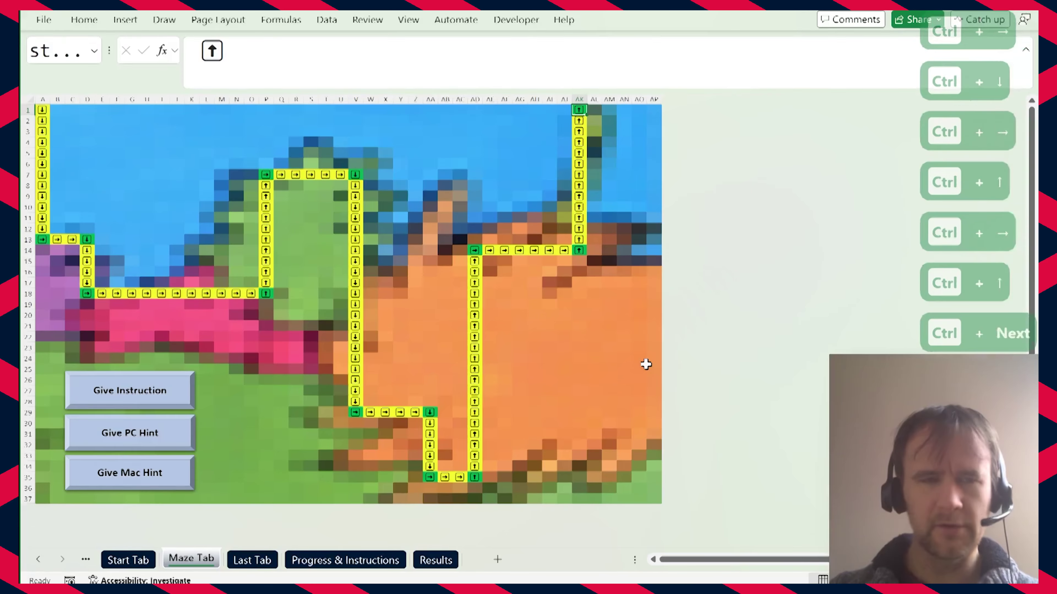
Follow the arrows to the green cell L15 and enter =SUM(L16:R20).
key(ctrl+Right)
key(ctrl+Down)
key(Down)
text(=sum)
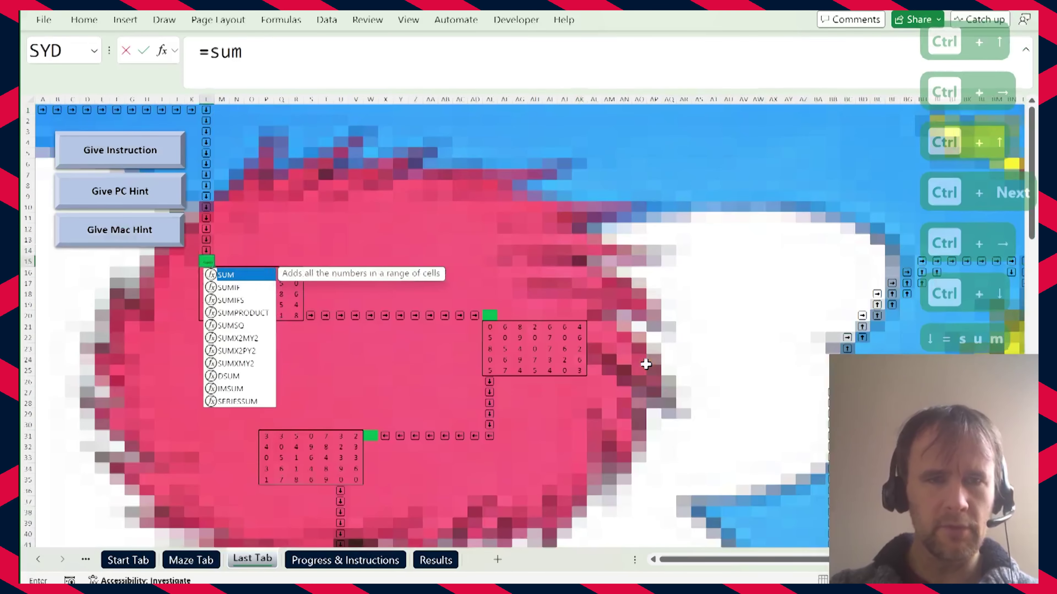
key(Tab)
key(Down)
key(ctrl+shift+Down)
key(ctrl+shift+Right)
text())
key(ctrl+Return)
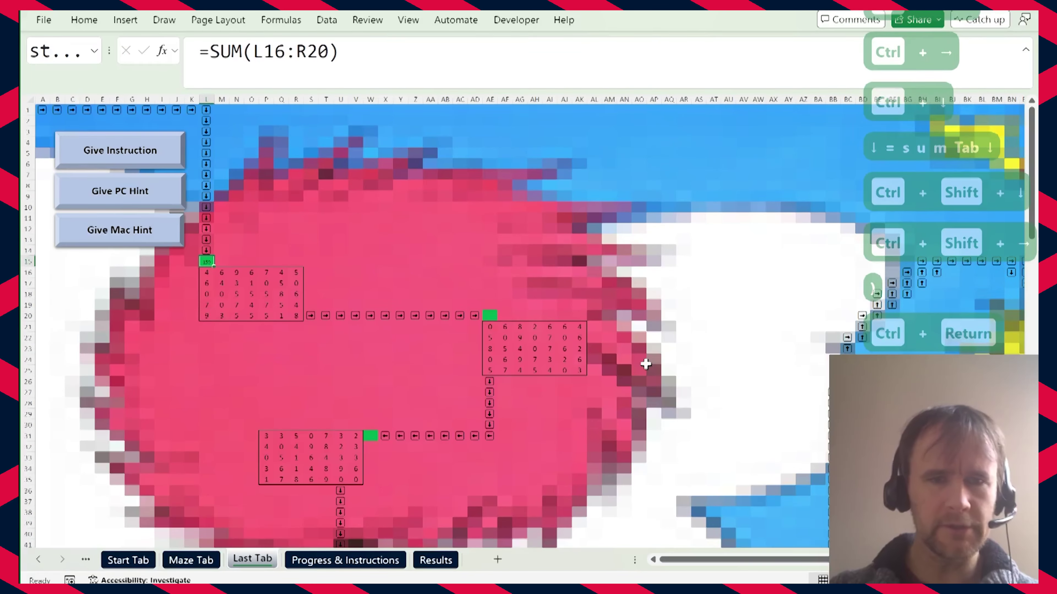
Follow the arrows to the number block at AE21 and replace all its 0 values with 2.
key(ctrl+Down)
key(ctrl+Right)
key(ctrl+shift+Down)
key(ctrl+shift+Right)
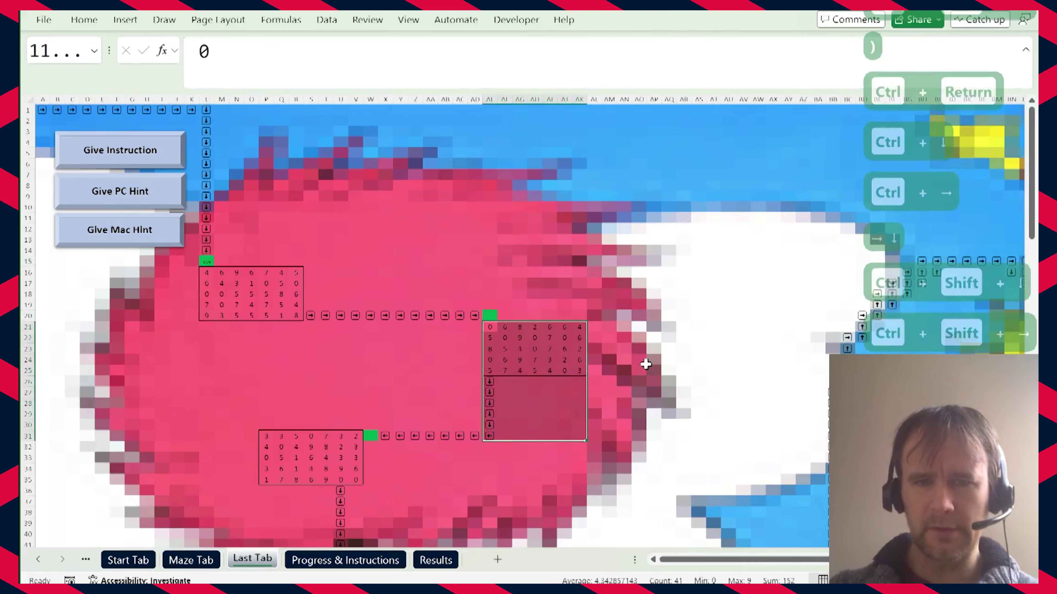
key(ctrl+f)
text(0)
key(alt+p)
text(2)
key(alt+a)
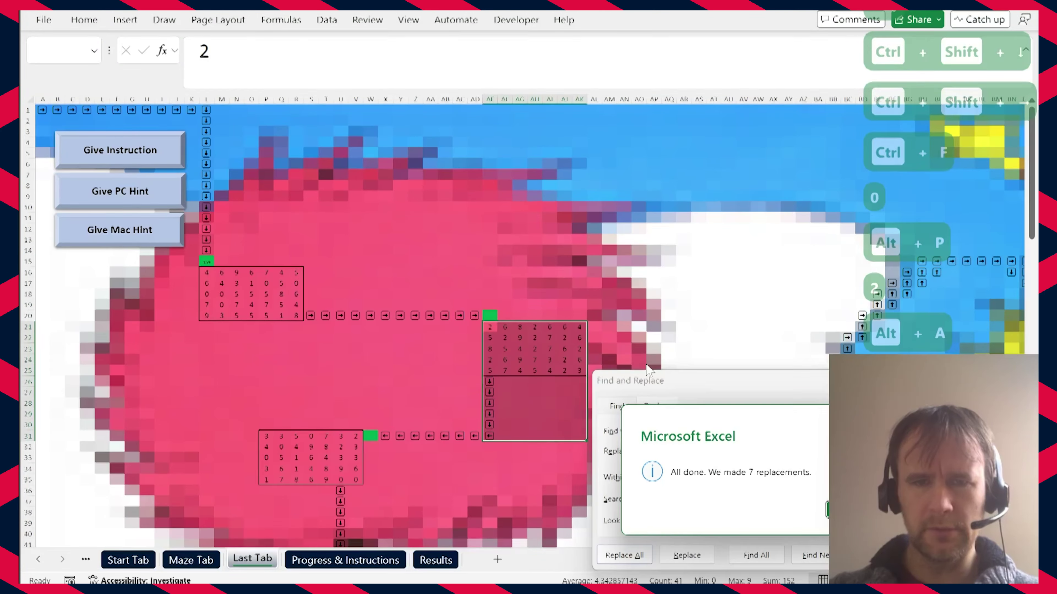
key(Escape)
key(Escape)
Enter =SUM(AE21:AK25) in the green cell AE20 above the replaced block.
key(Up)
text(=sum)
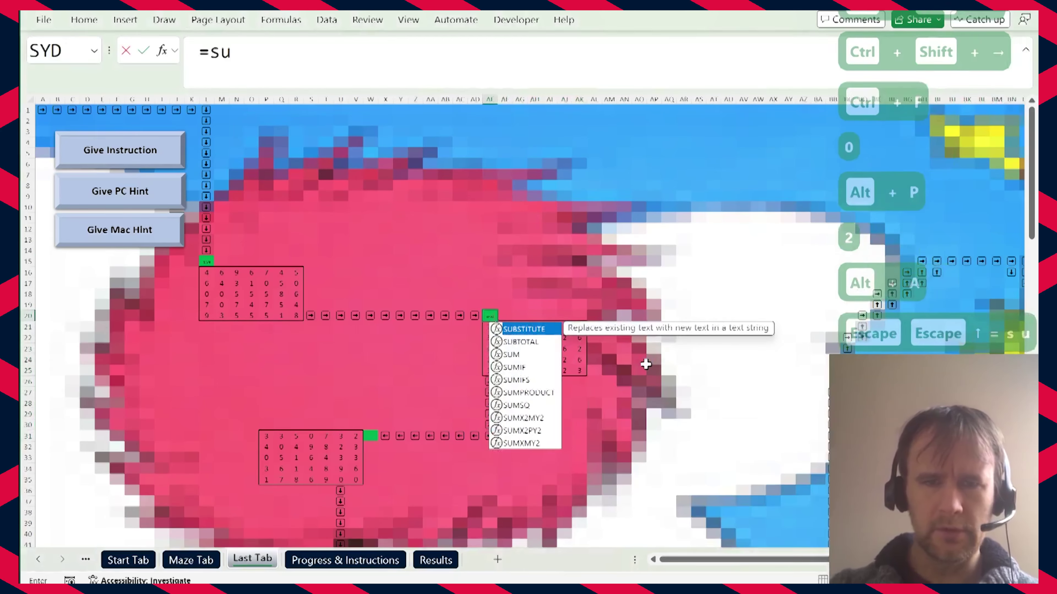
key(Tab)
key(Down)
key(shift+Down)
key(shift+Down)
key(shift+Down)
key(shift+Down)
key(ctrl+shift+Right)
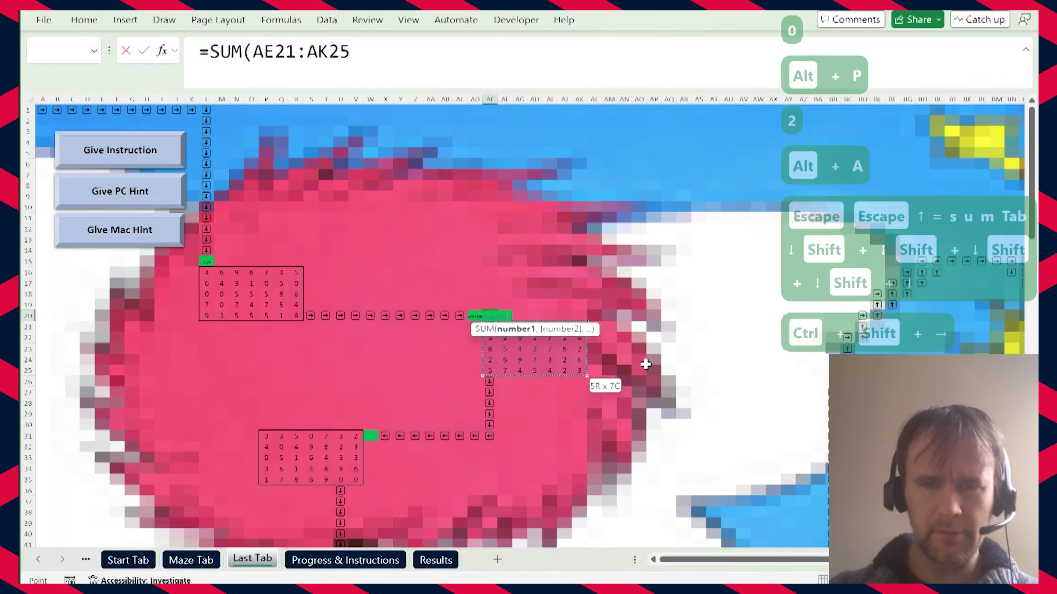
text())
key(ctrl+Return)
Follow the arrows from AE20 down and across to the green cell W31.
key(ctrl+Down)
key(Left)
key(Left)
key(ctrl+Left)
key(Left)
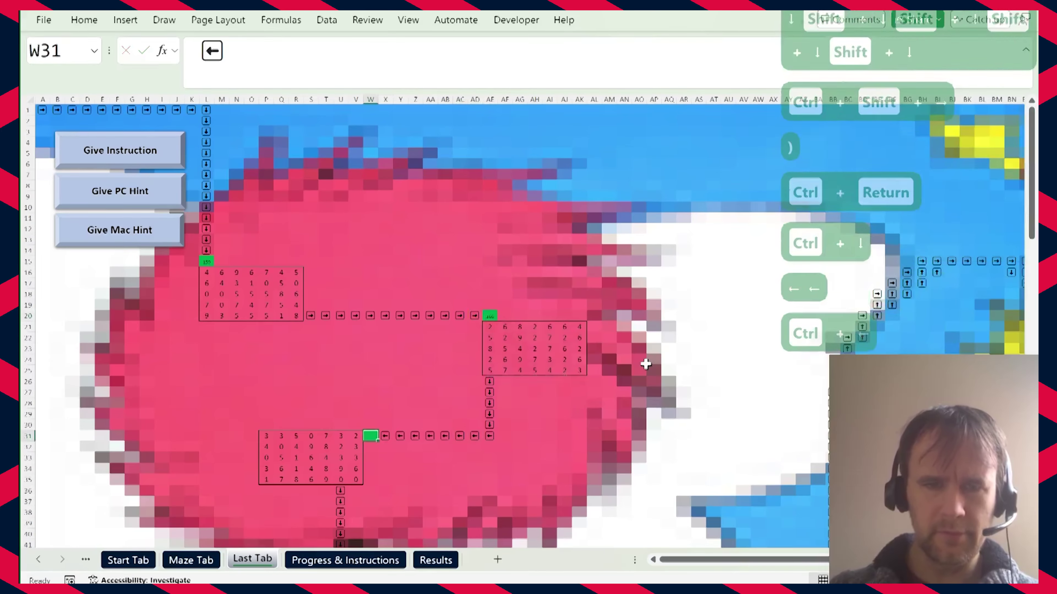
Enter a SUM formula in W31 that adds the block's last column V31:V35 and first column P31:P35.
text(=sum)
key(Tab)
key(Left)
key(ctrl+shift+Down)
text(,)
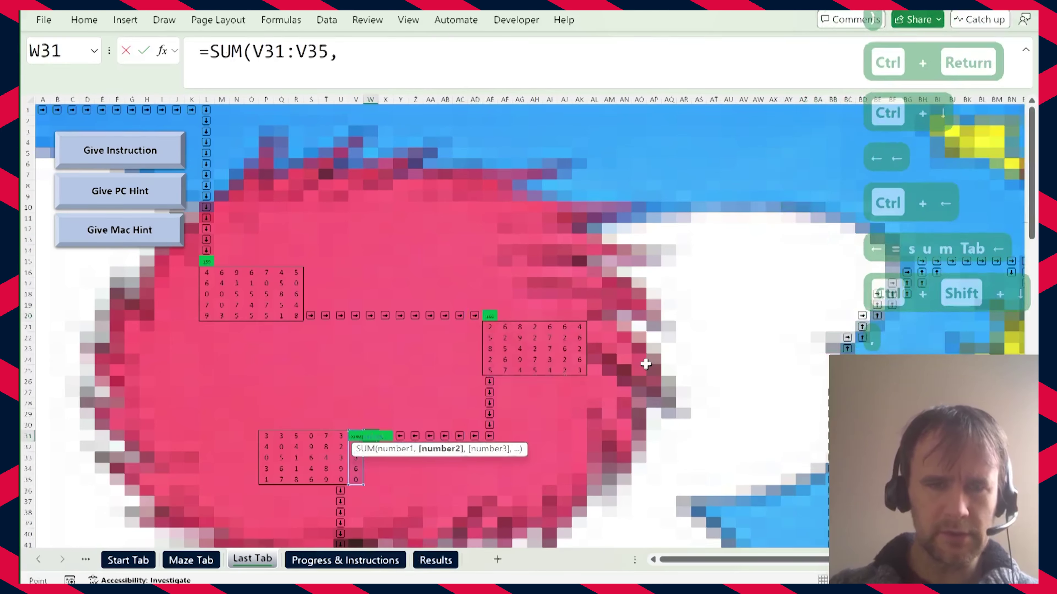
key(ctrl+Left)
key(ctrl+Left)
key(ctrl+shift+Down)
text())
key(ctrl+Return)
Follow the arrows from the block down through green cells U81, S108 and Q129, then across to AL129.
key(Left)
key(Left)
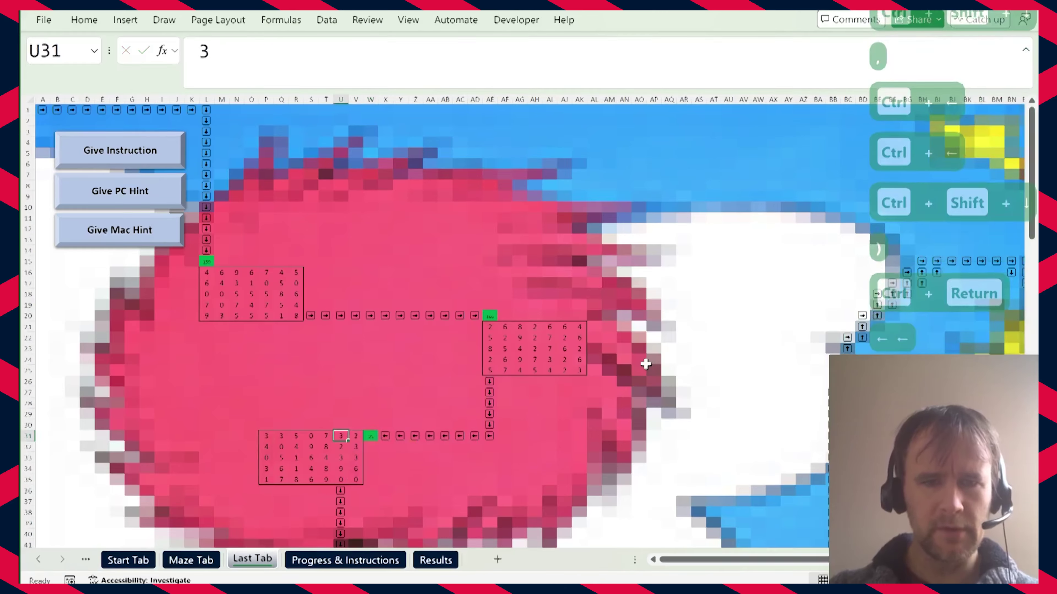
key(ctrl+Down)
key(ctrl+Left)
key(ctrl+Down)
key(ctrl+Left)
key(ctrl+Down)
key(ctrl+Right)
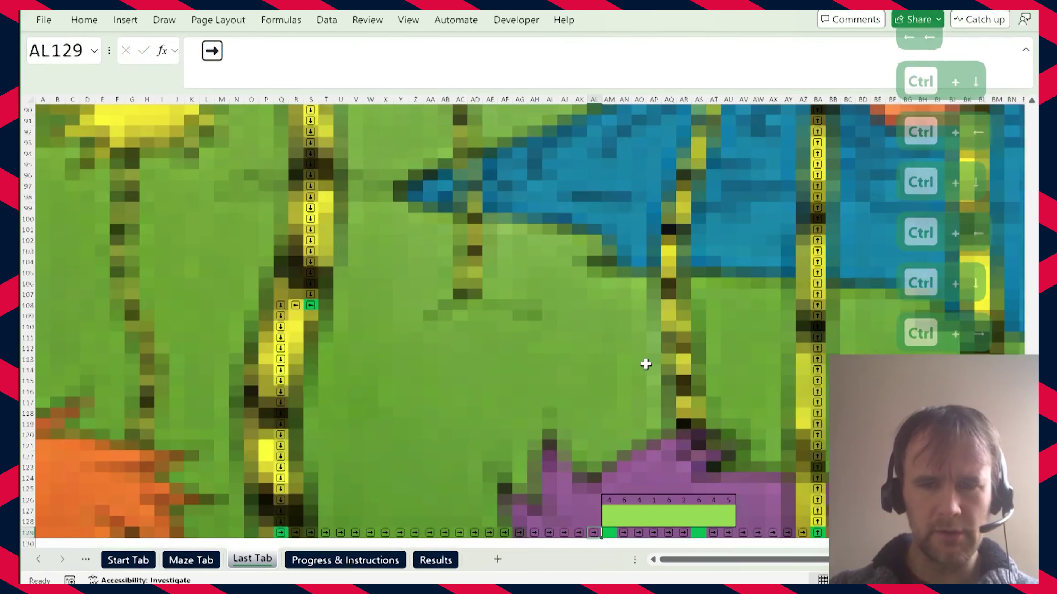
Enter =AM126:AU126+1 in AM127 to fill the first light green row.
key(Right)
key(Up)
key(ctrl+shift+Right)
text(+1)
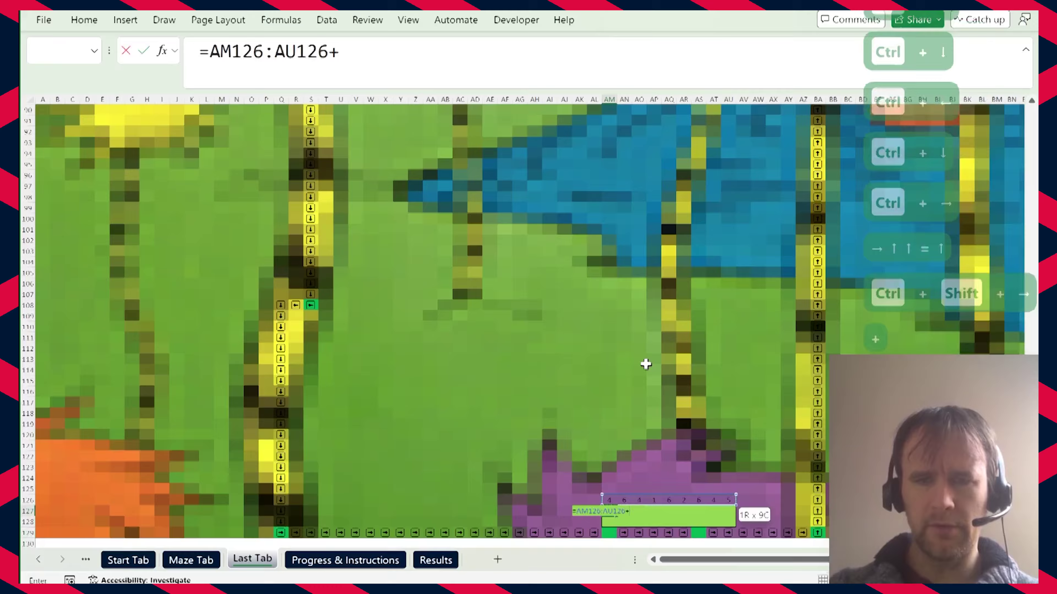
key(Return)
Enter =AM127#/AM126:AU126 in AM128 to fill the second light green row.
text(=)
key(ctrl+shift+Right)
text(/)
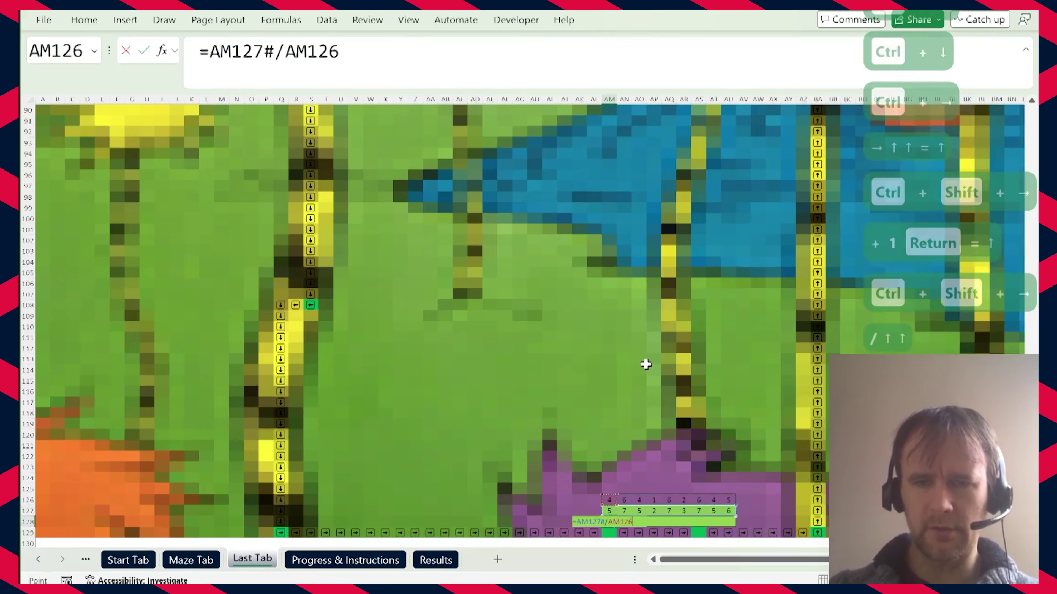
key(ctrl+shift+Right)
key(Return)
Enter a SUM of the three-row block AM126:AU128 in the green cell AM129.
text(=sum)
key(Tab)
key(Up)
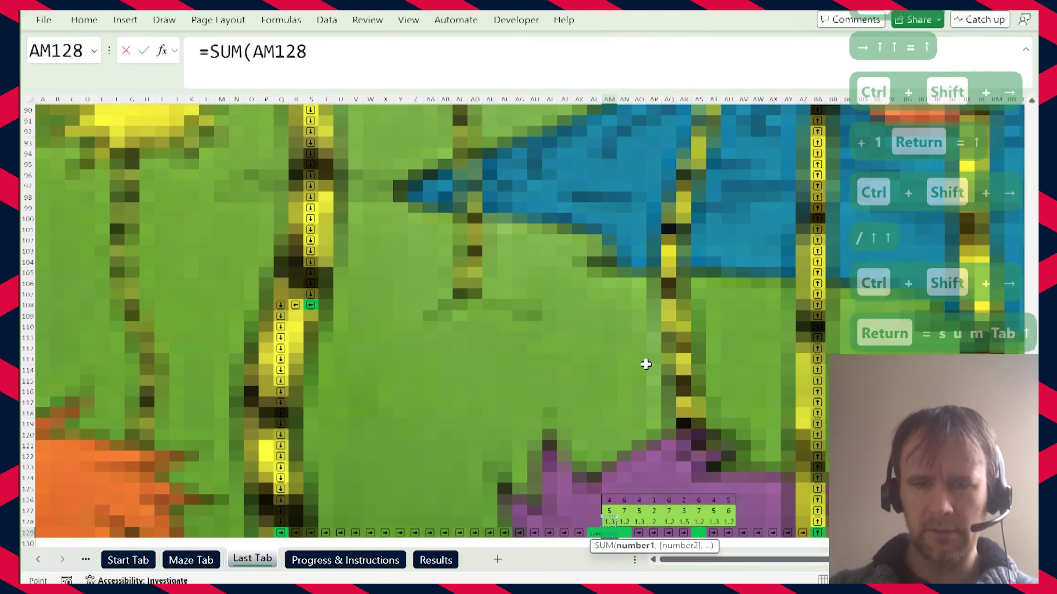
key(ctrl+shift+Up)
key(ctrl+shift+Right)
key(ctrl+Return)
Follow the arrows to AS129, copy AS127:AU128 above it and paste it as values at AR72.
key(ctrl+Right)
key(Up)
key(Right)
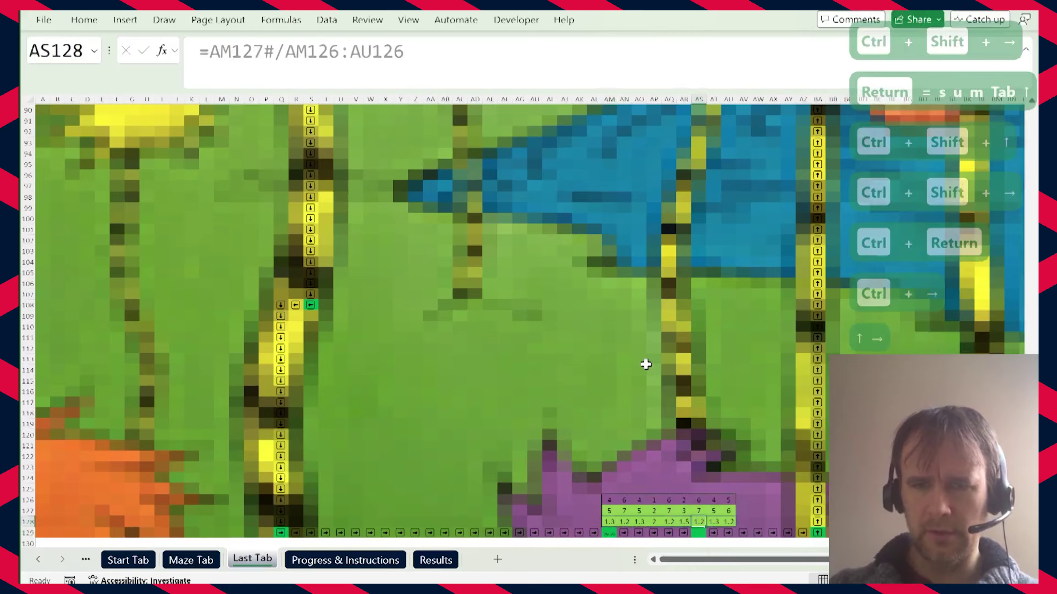
key(Up)
key(shift+Down)
key(shift+Right)
key(shift+Right)
key(ctrl+c)
key(ctrl+g)
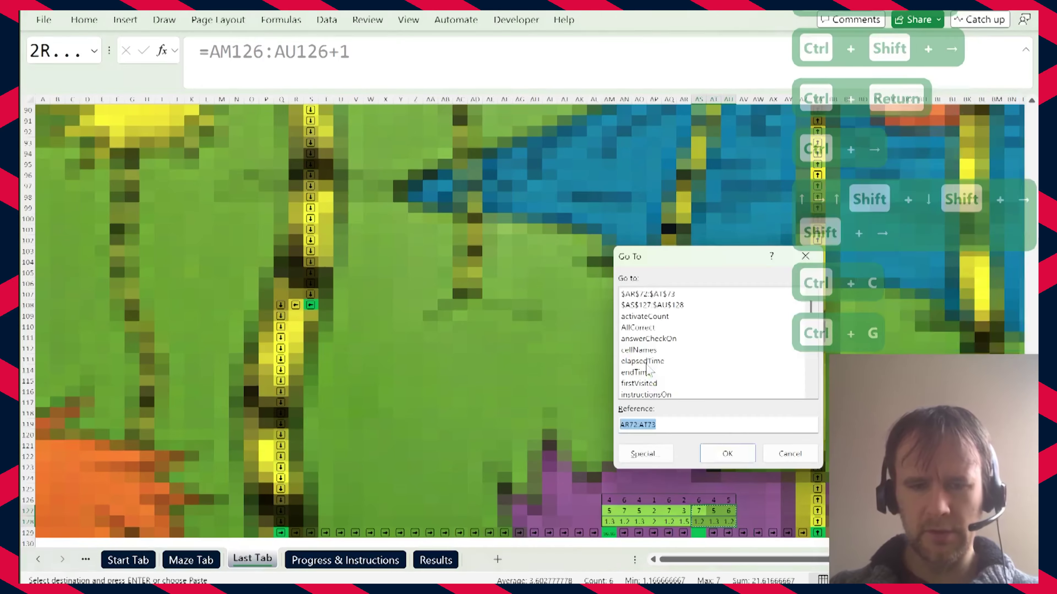
text(ar72)
key(Return)
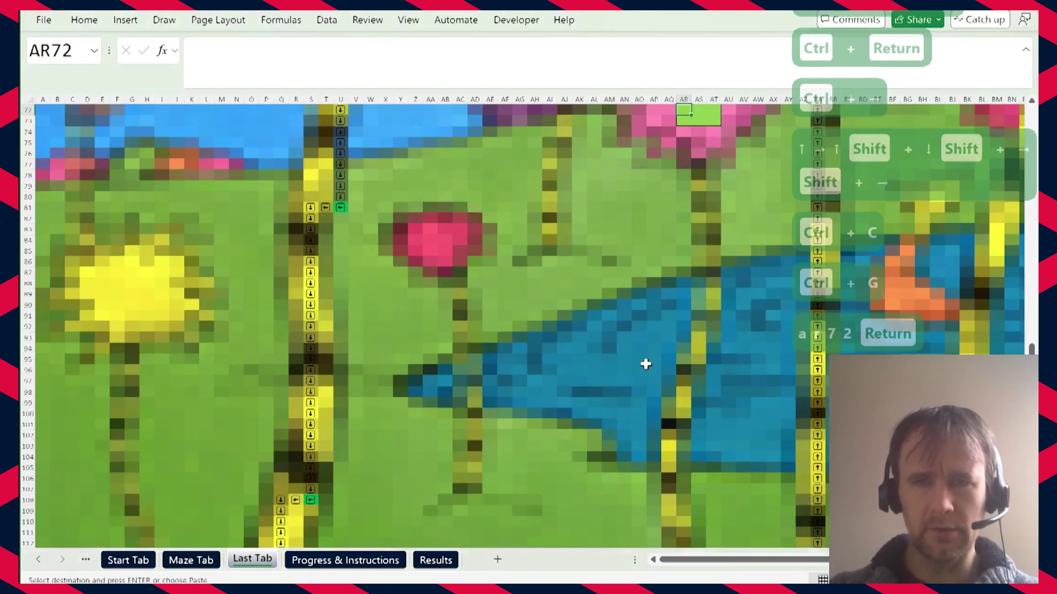
key(ctrl+shift+v)
Return to the green cell AS129 on the arrow path.
key(ctrl+g)
key(Return)
key(Down)
text(=)
key(Escape)
key(Down)
Enter =SUM(AR72:AT73) in AS129 to add up the pasted values.
text(=sum)
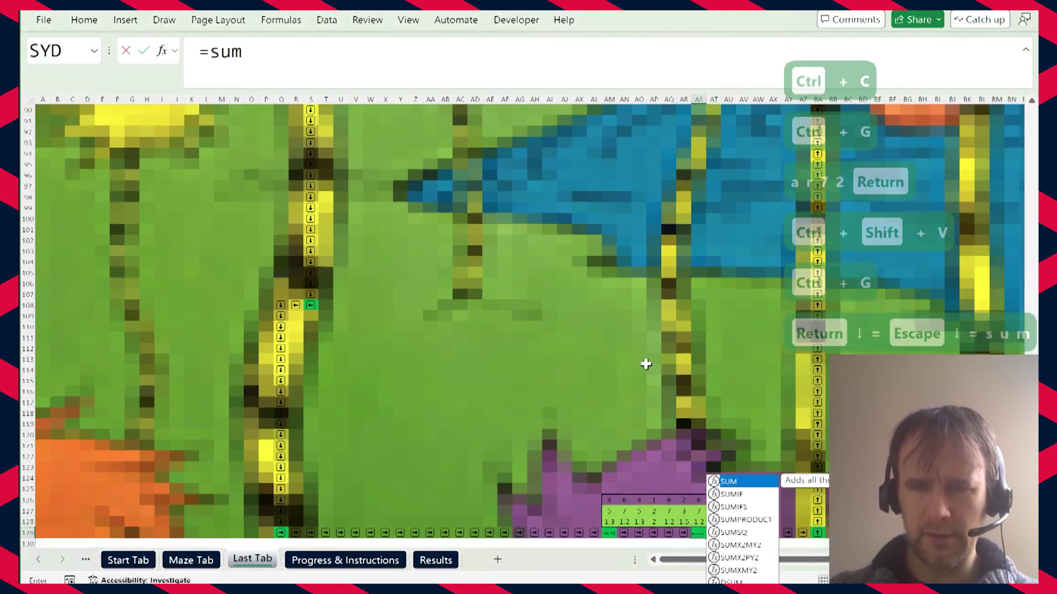
key(Tab)
key(ctrl+Up)
key(ctrl+Up)
key(ctrl+Up)
key(ctrl+Right)
key(ctrl+shift+Left)
key(ctrl+shift+Up)
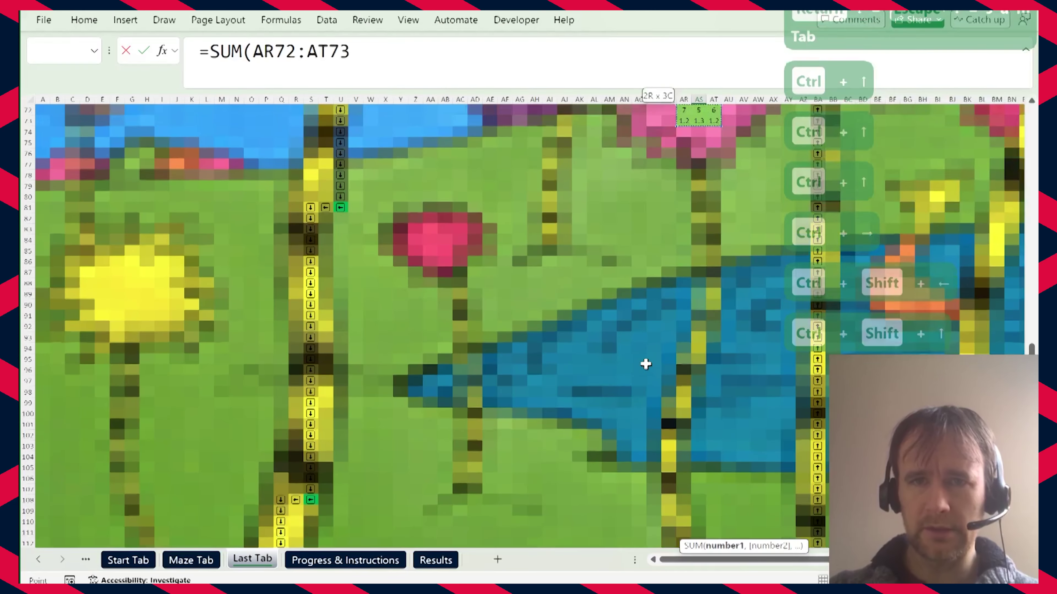
text())
key(ctrl+Return)
Follow the arrows to the green cell BA57 and fill the light green block above with =SEQUENCE(6,5) in AX51.
key(ctrl+Right)
key(ctrl+Up)
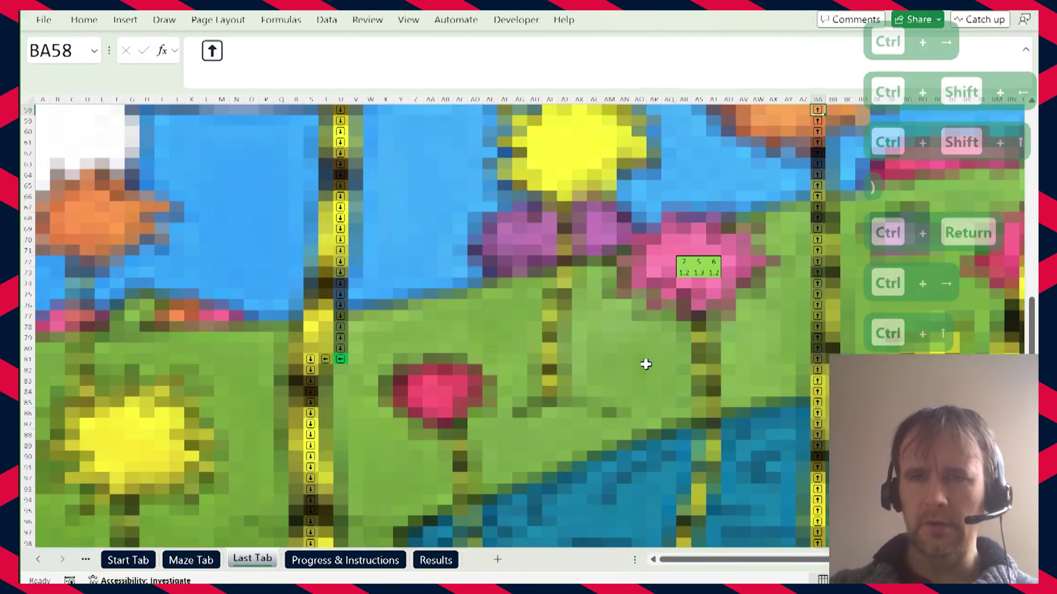
key(Up)
scroll(644, 361, up, 8)
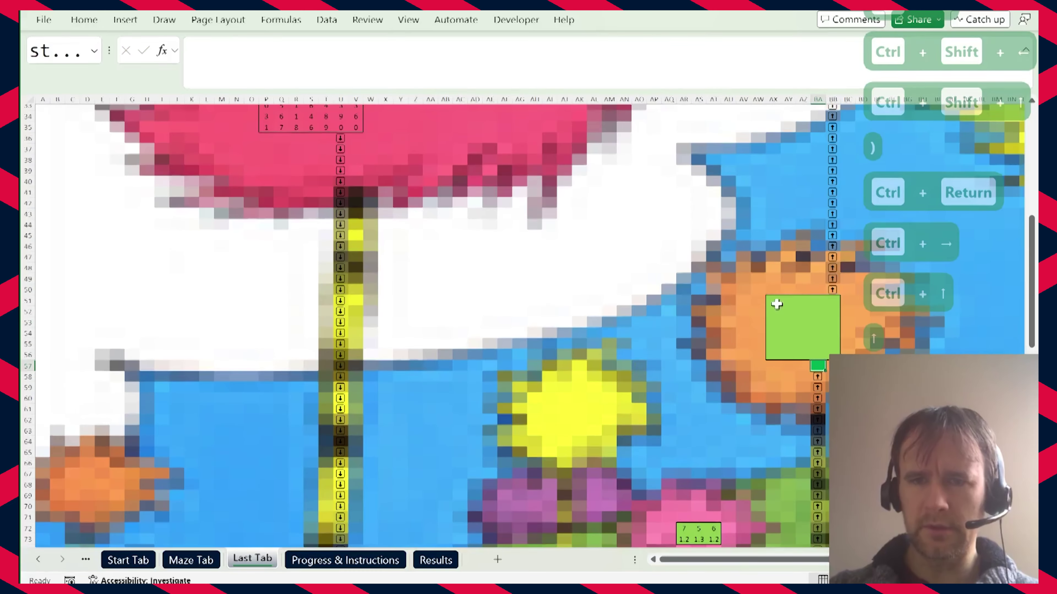
text(=seq)
key(Tab)
text(6,5))
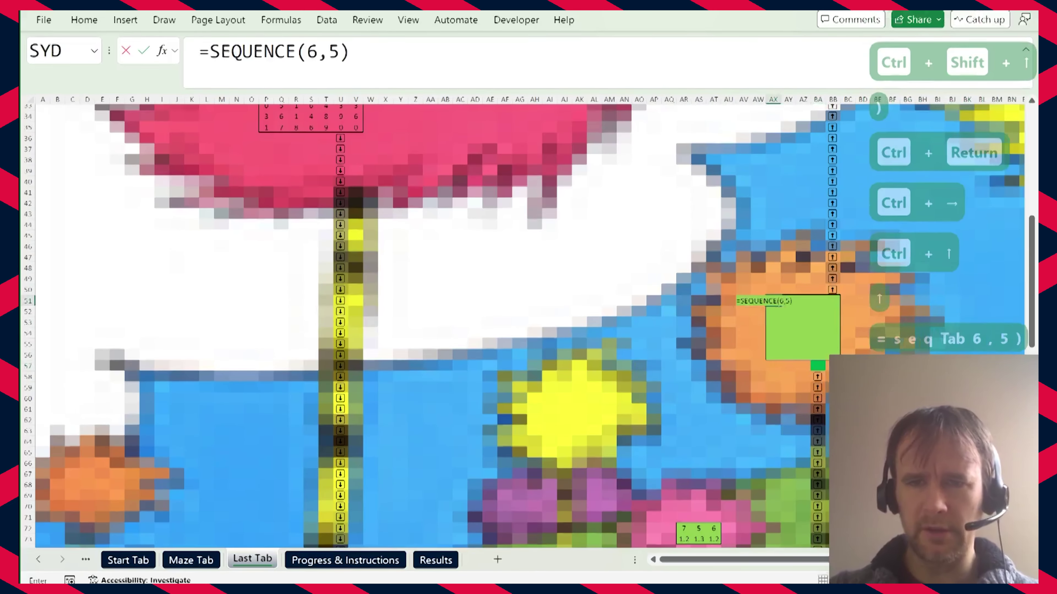
key(ctrl+Return)
Enter =SUM(AX51#) in the green cell BA57 below the sequence block.
key(Right)
key(Right)
key(Right)
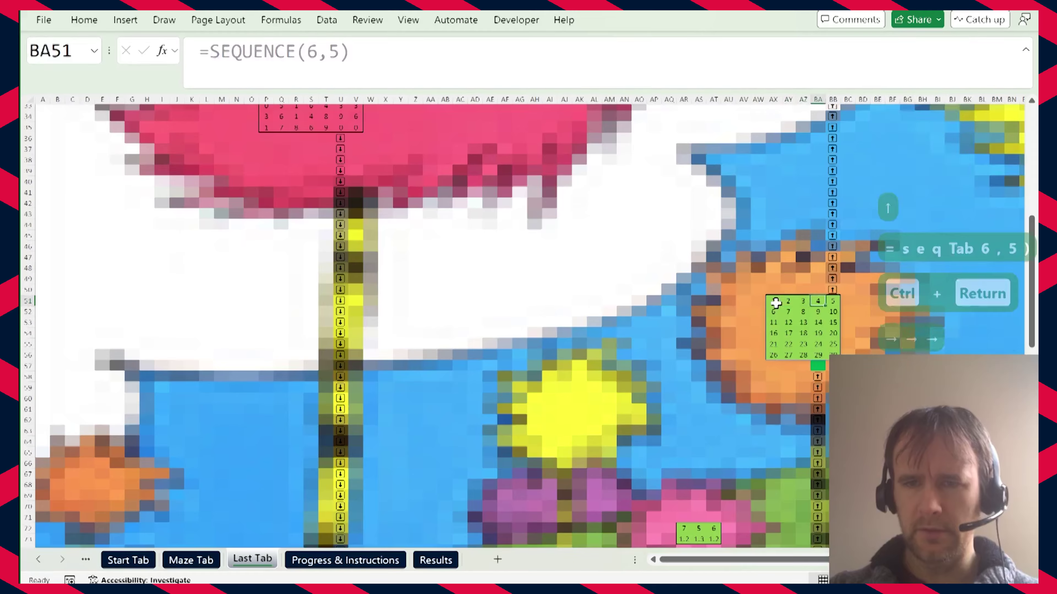
key(ctrl+Down)
key(Down)
text(=sum)
key(Tab)
key(ctrl+Up)
key(ctrl+Up)
key(ctrl+Left)
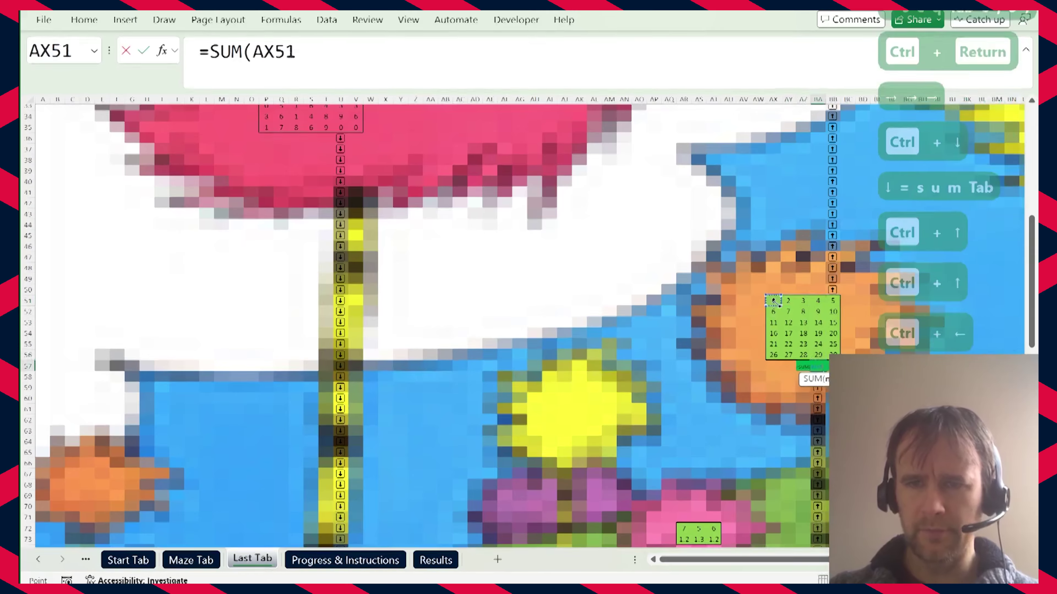
text($)
key(BackSpace)
text(#))
key(ctrl+Return)
Follow the arrows from the sequence block up and across to the green cell BR22.
key(ctrl+Up)
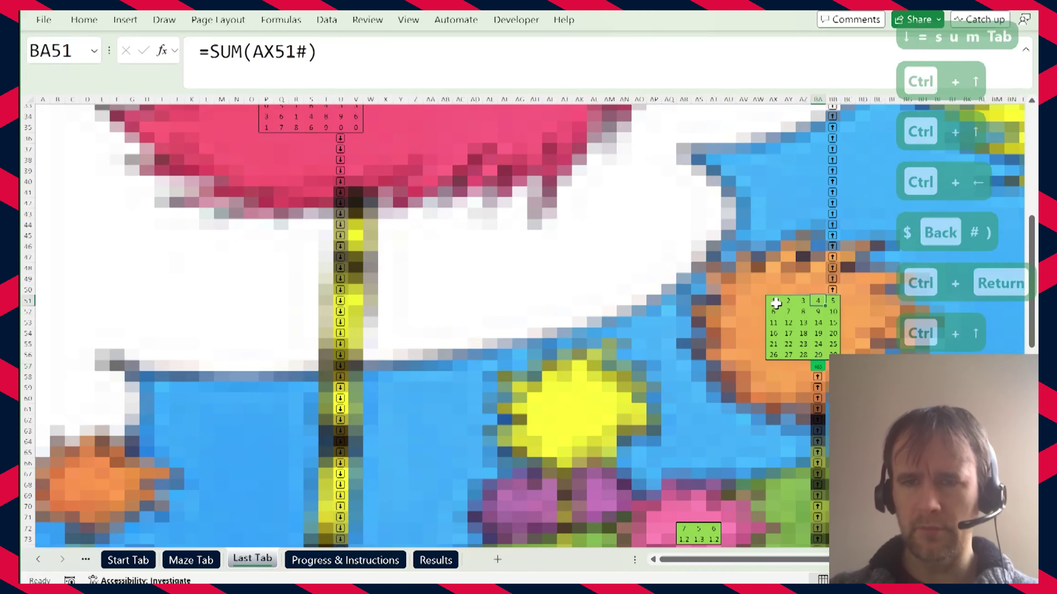
key(Right)
key(ctrl+Up)
key(ctrl+Right)
key(ctrl+Up)
key(ctrl+Right)
key(ctrl+Up)
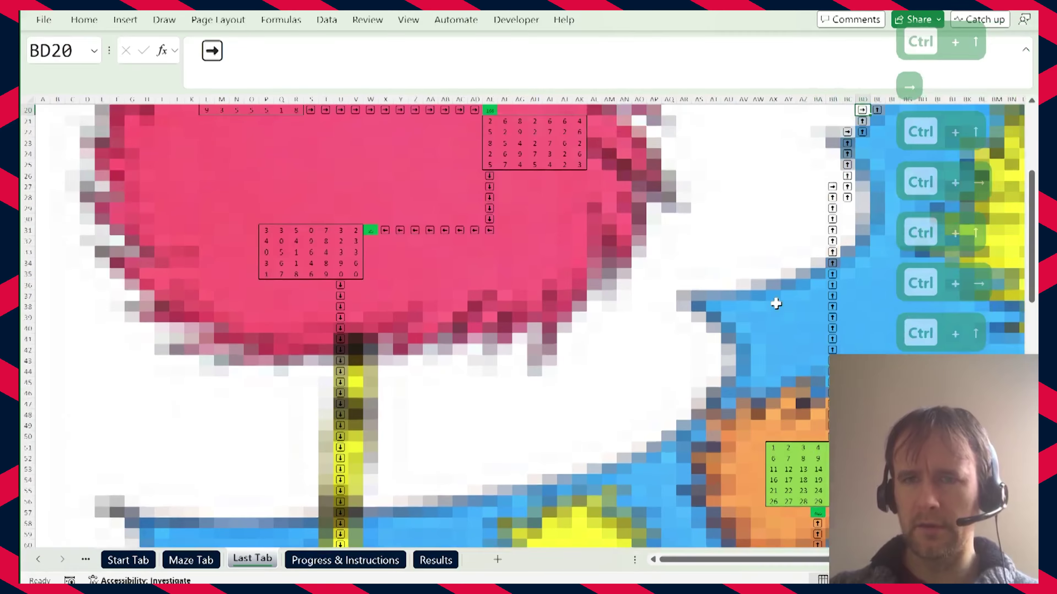
key(Right)
key(ctrl+Right)
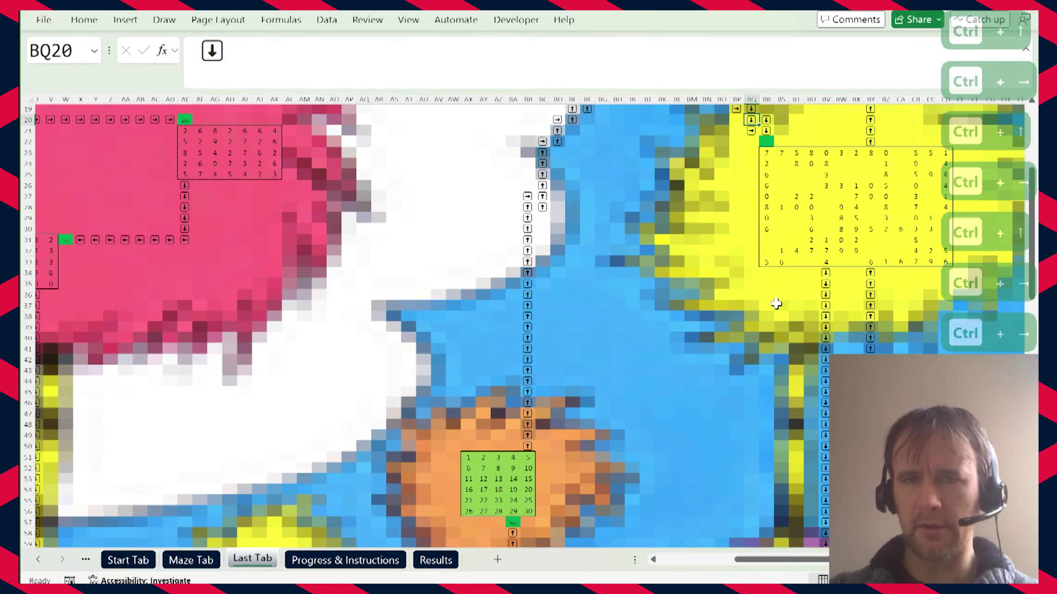
key(Right)
key(Down)
Enter =COUNTBLANK(BR23:CD33) in BR22 for the large number block.
text(=countbl)
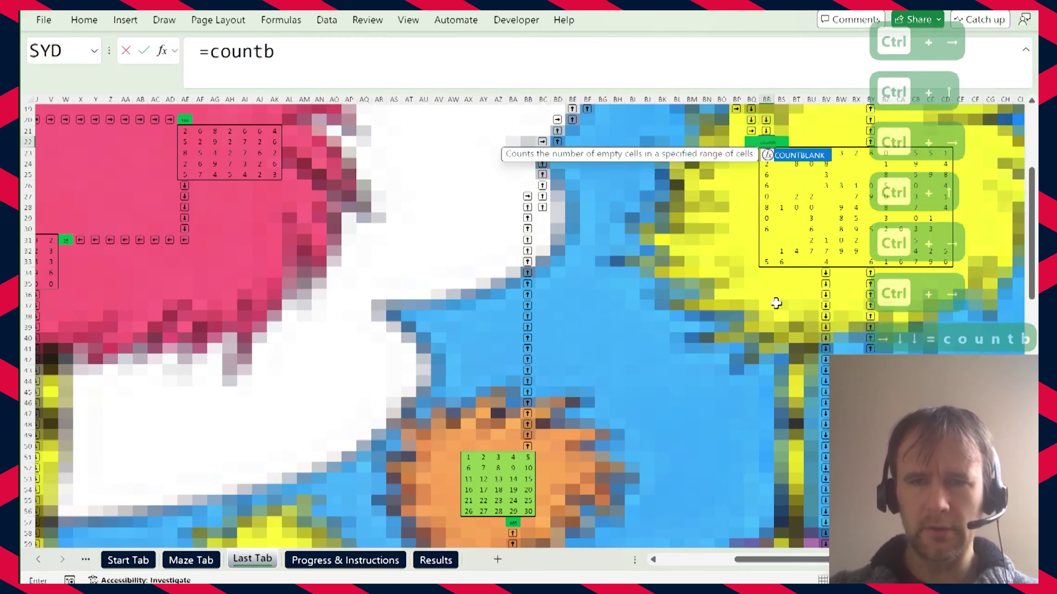
key(Tab)
key(Down)
key(ctrl+shift+Down)
key(ctrl+shift+Down)
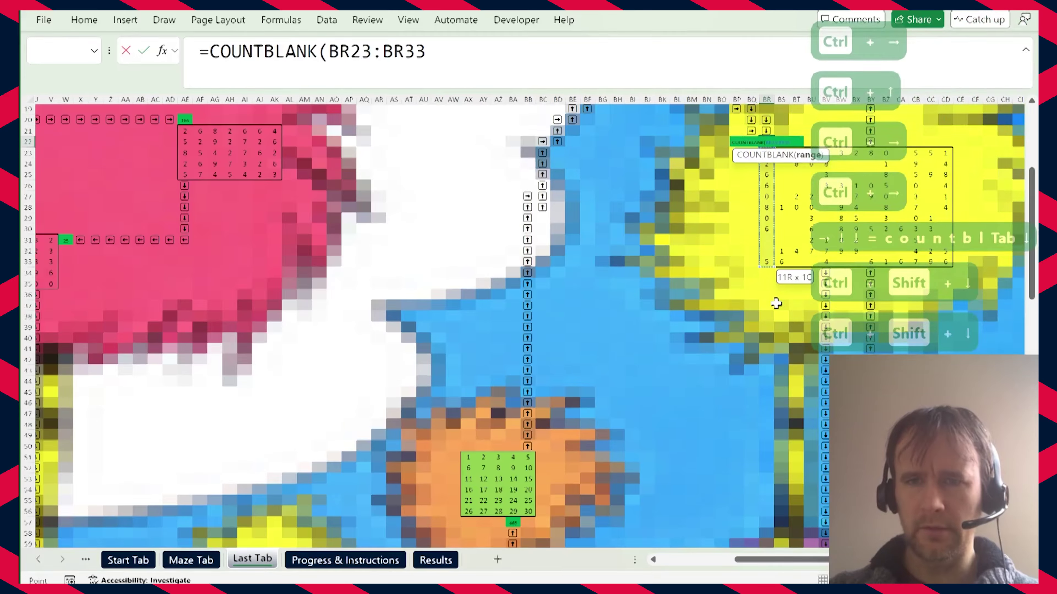
key(ctrl+shift+Right)
key(ctrl+shift+Right)
key(ctrl+shift+Right)
key(ctrl+Return)
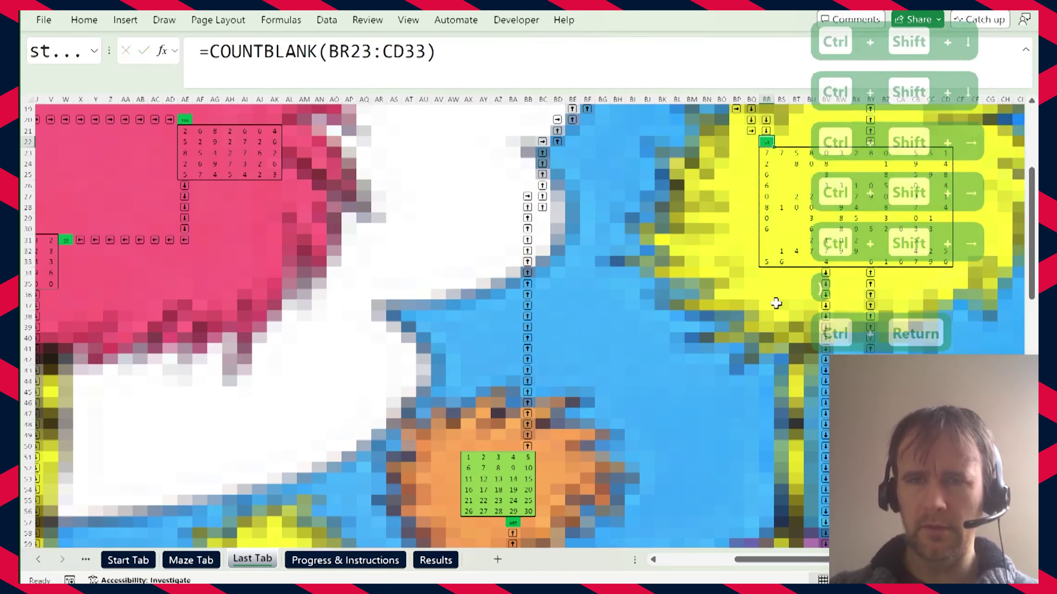
Move through the large number block and follow the arrows down to the green cell BV92.
key(Down)
key(Right)
key(Right)
key(ctrl+Down)
key(ctrl+Down)
key(ctrl+Down)
key(Down)
Fill all blank cells in the number block BV93:CA97 with 3.
key(Down)
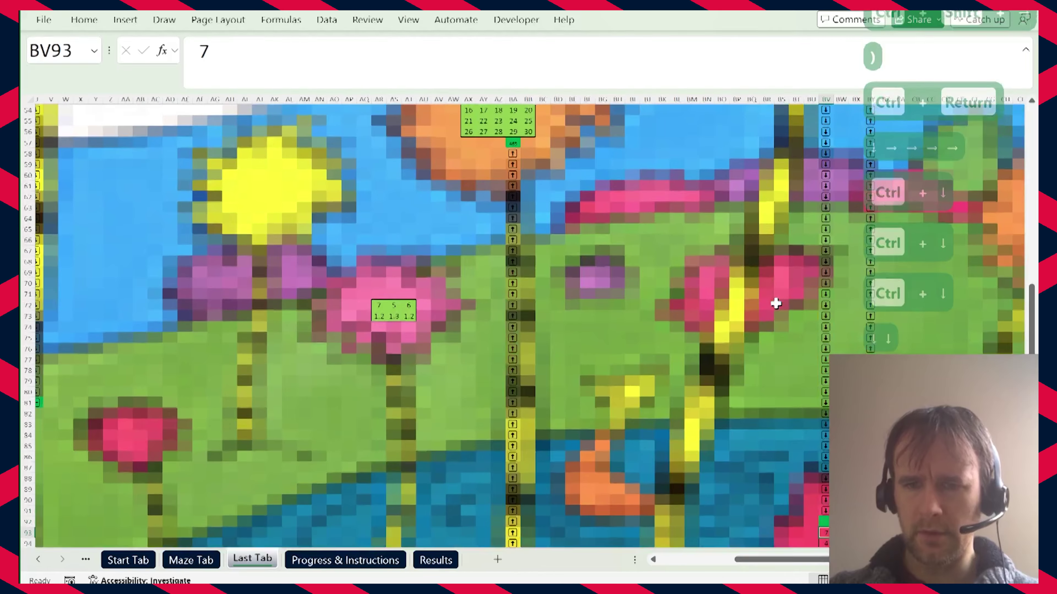
key(ctrl+shift+Down)
key(ctrl+shift+Down)
key(ctrl+shift+Down)
key(ctrl+shift+Right)
key(ctrl+shift+Right)
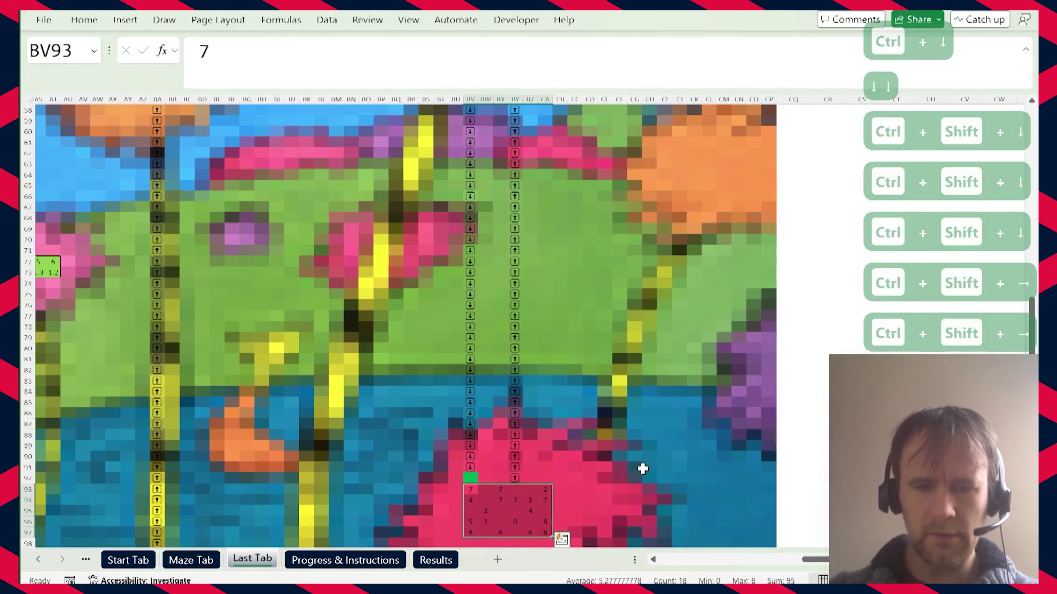
key(ctrl+g)
key(alt+s)
key(k)
key(Return)
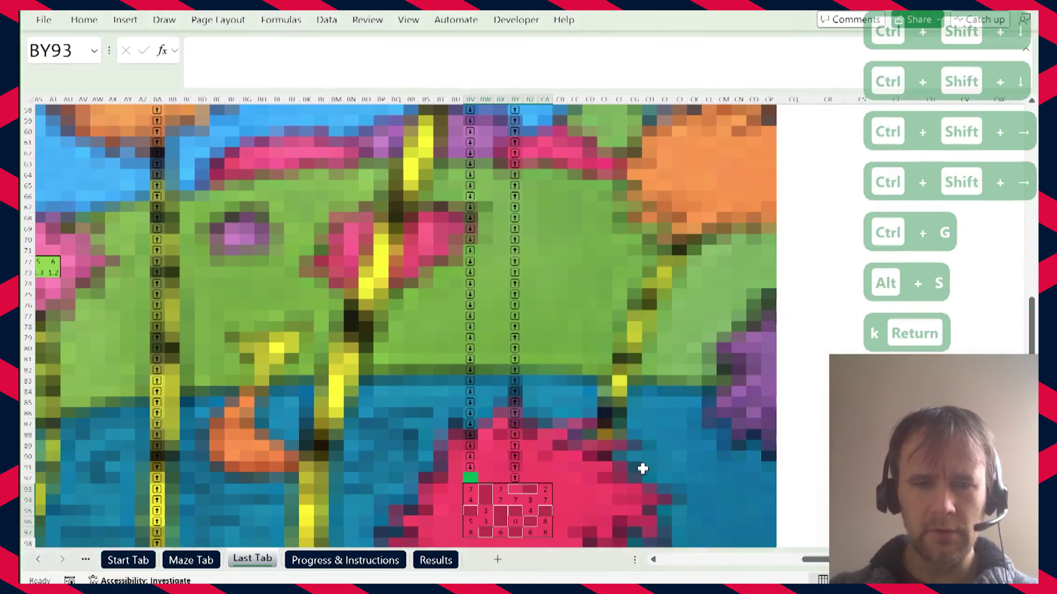
key(ctrl+Return)
Enter =SUM(BV93:CA97) in the green cell BV92 above the filled block.
key(ctrl+Left)
key(Up)
text(=sum)
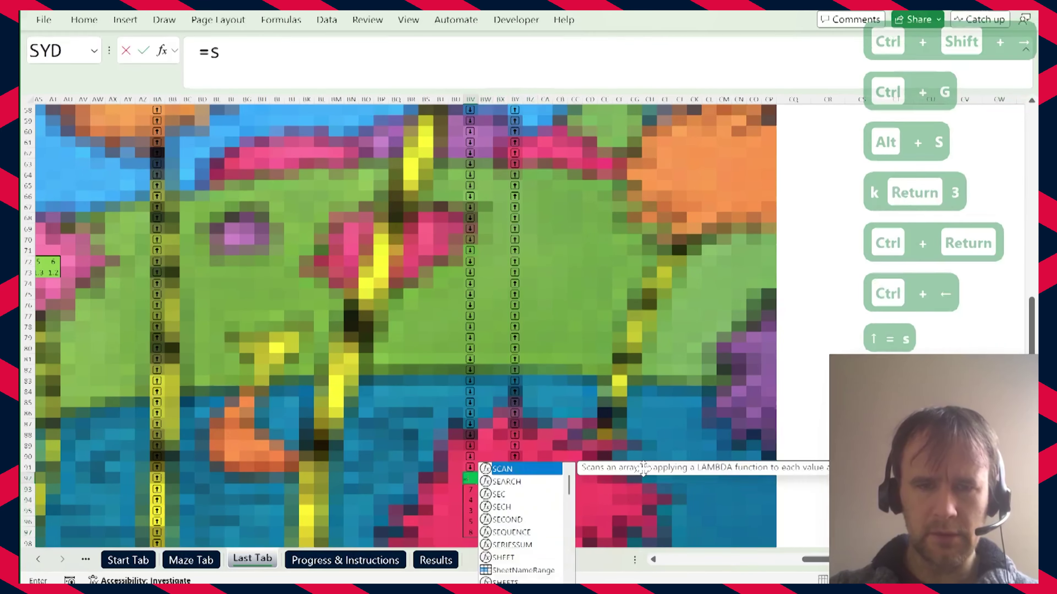
key(Tab)
key(Down)
key(ctrl+shift+Down)
key(ctrl+shift+Right)
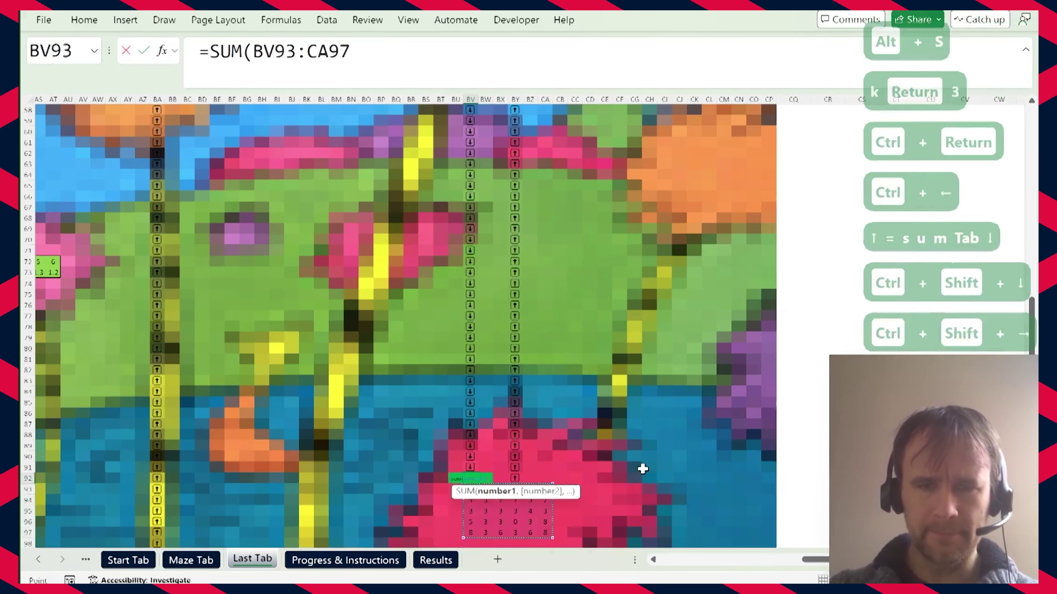
text())
key(ctrl+Return)
Follow the upward arrows from the BV93 block through the large number block to the green cell BY6.
key(ctrl+Right)
key(ctrl+Up)
key(ctrl+Up)
key(ctrl+Up)
key(ctrl+Up)
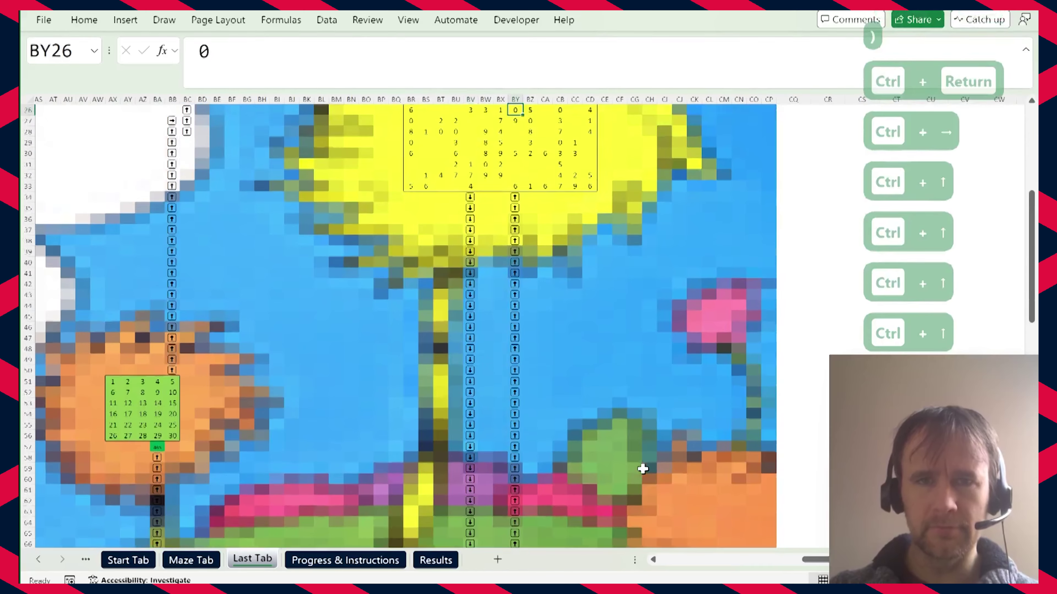
key(ctrl+Up)
key(ctrl+Up)
key(Up)
Enter =SUM(BR23:CD33*MOD(BR23:CD33,2)) in BY6 and complete the challenge at the FINISH! cell.
text(=sum)
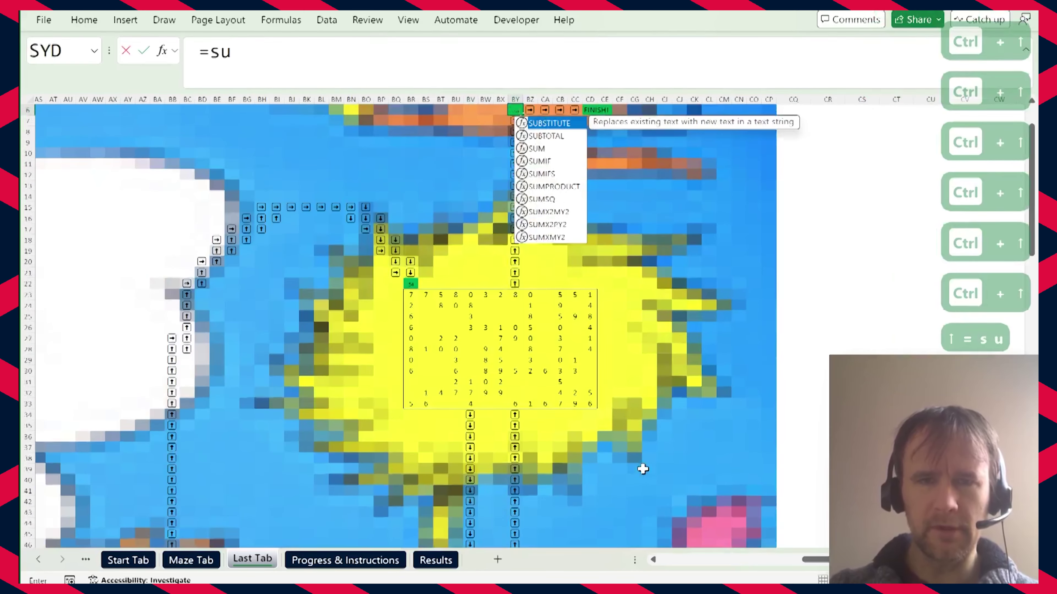
key(Tab)
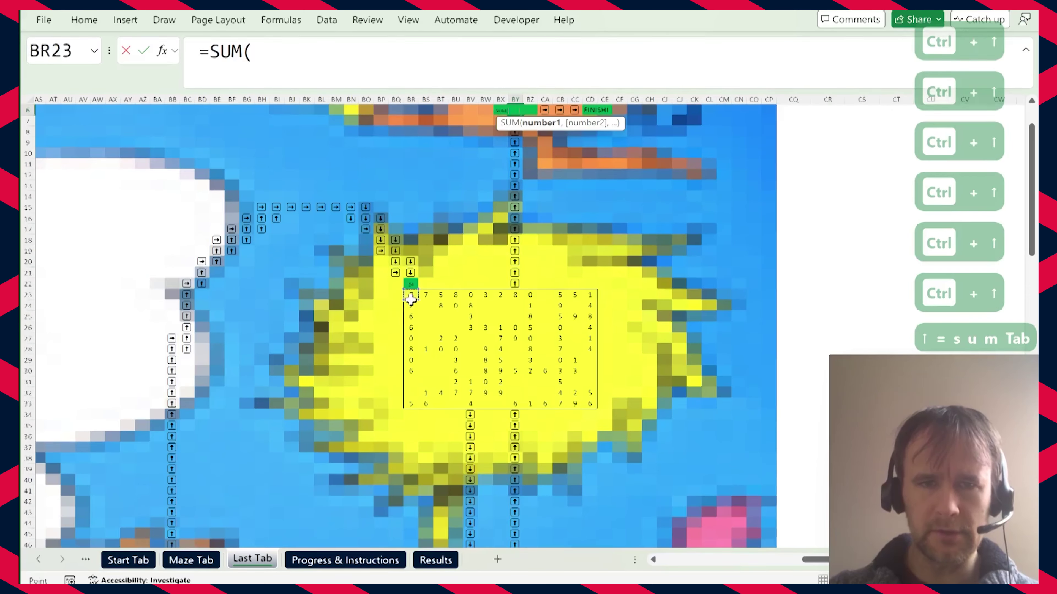
shift+click(587, 402)
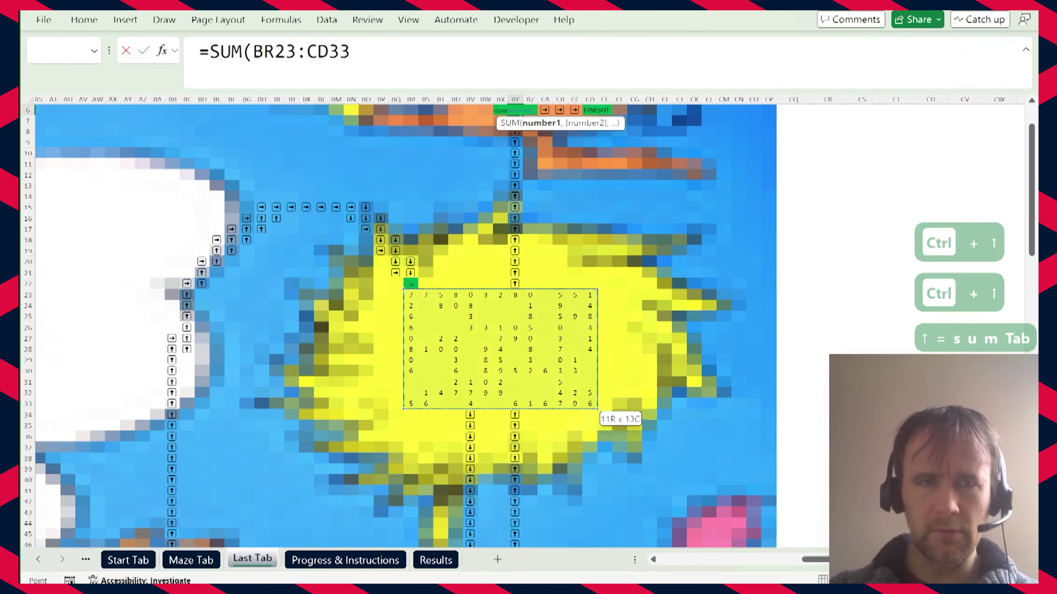
drag(253, 51, 350, 51)
key(ctrl+c)
key(ctrl+v)
text(*mod)
key(Tab)
key(ctrl+v)
text(,2)))
key(ctrl+Return)
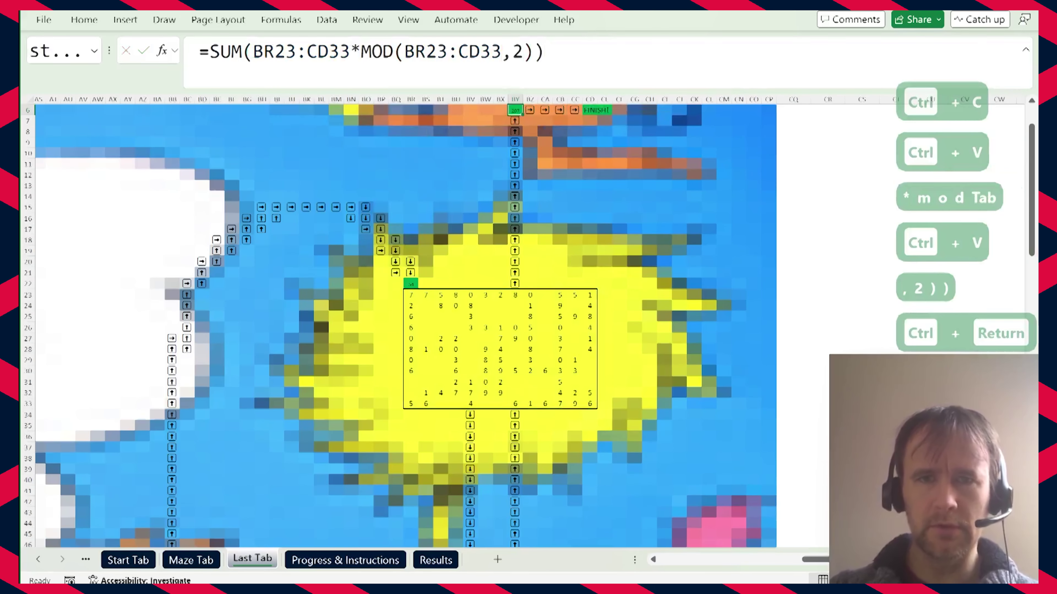
key(ctrl+Right)
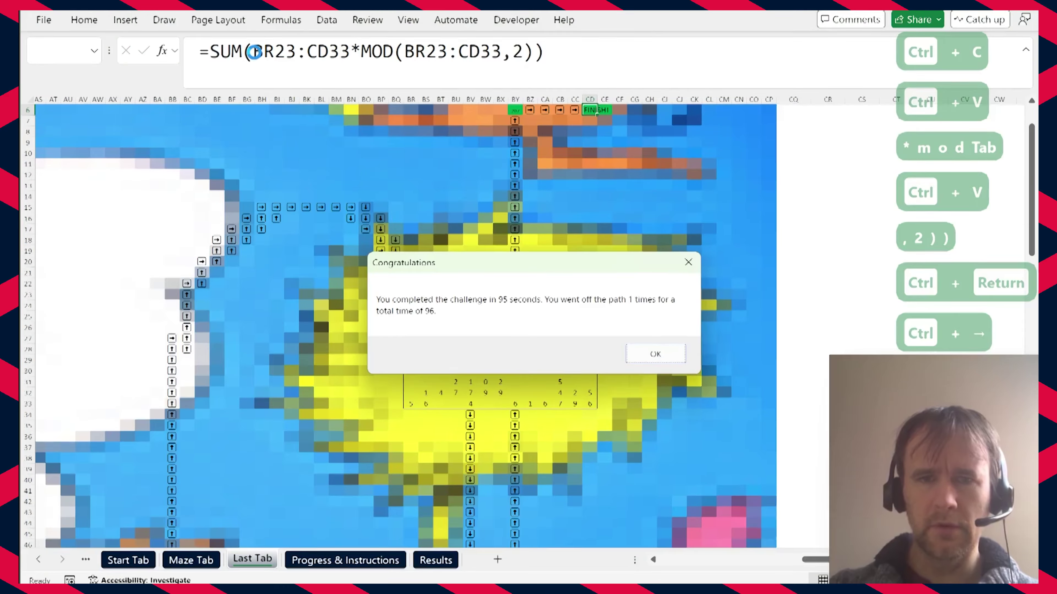
click(656, 354)
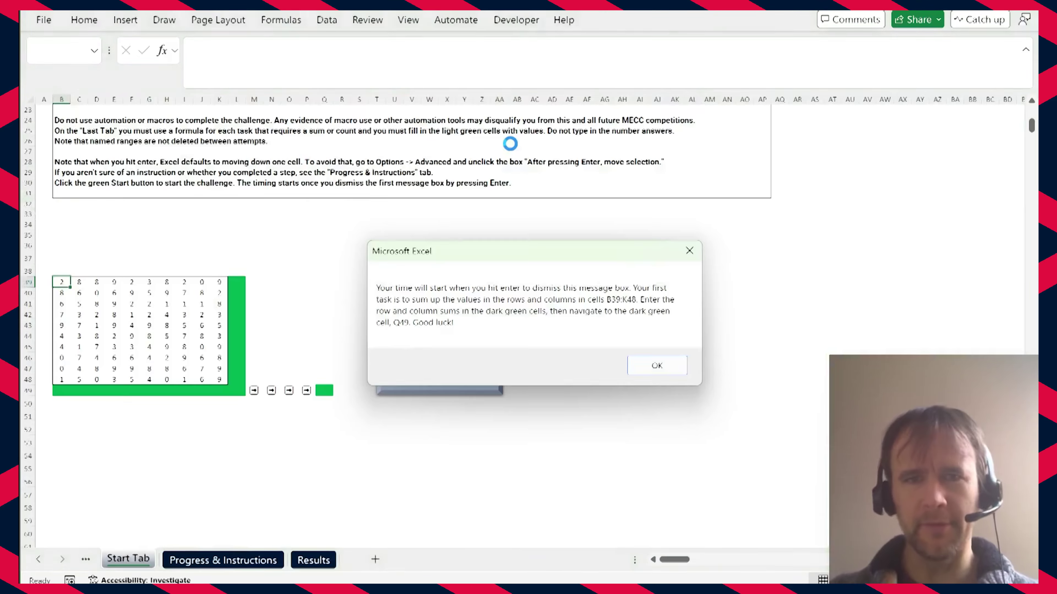
Start the timed attempt and fill the dark green cells with the row and column sums of B39:K48.
key(Return)
key(ctrl+shift+Right)
key(ctrl+shift+Down)
key(shift+Right)
key(shift+Down)
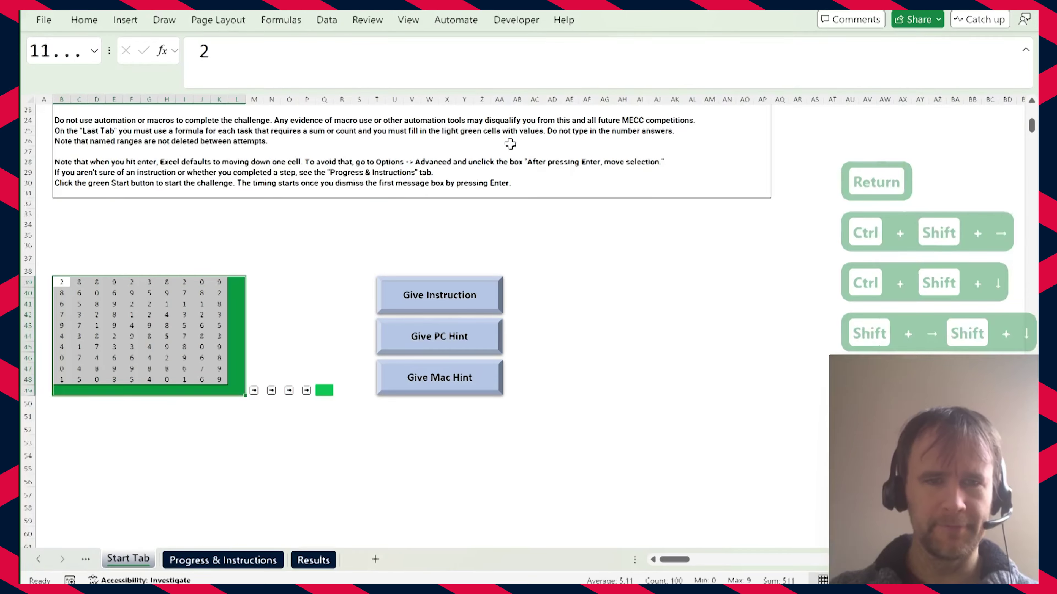
key(alt+equal)
Follow the arrows from the summed block to the dark green cell Q49.
key(ctrl+Down)
key(ctrl+Right)
key(Right)
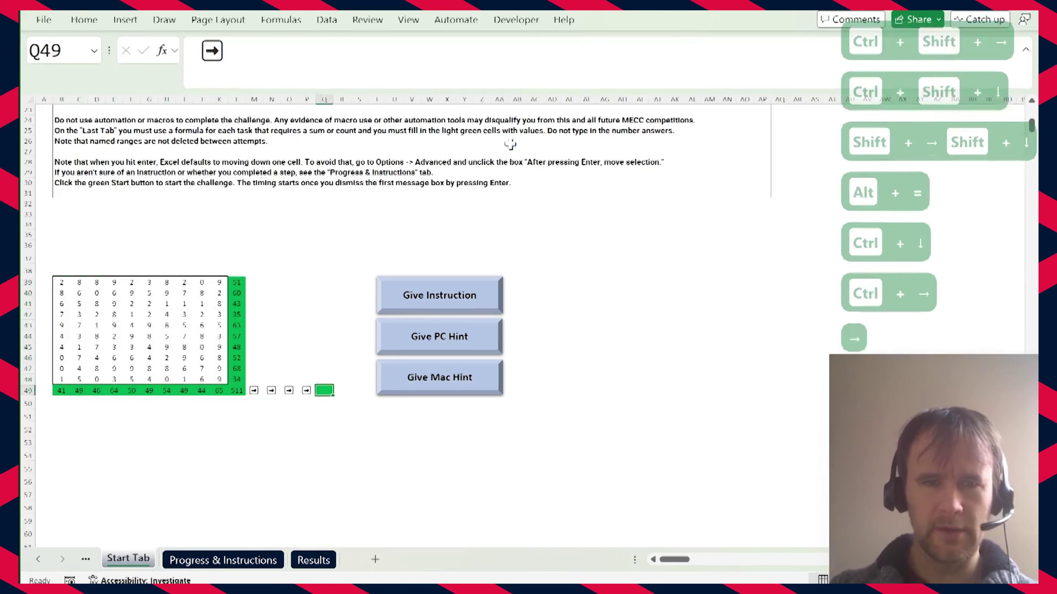
On the Maze Tab, follow the arrow path through every green stop to the end at AK1.
key(ctrl+Page_Down)
key(ctrl+Down)
key(ctrl+Right)
key(ctrl+Down)
key(ctrl+Right)
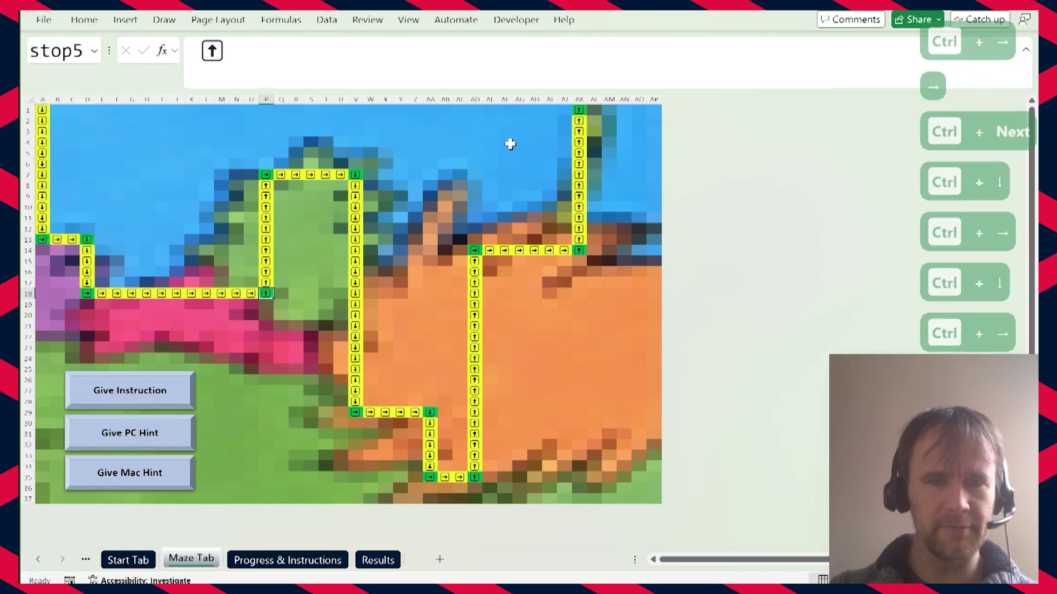
key(ctrl+Up)
key(ctrl+Right)
key(ctrl+Down)
key(ctrl+Right)
key(ctrl+Down)
key(ctrl+Right)
key(ctrl+Up)
key(ctrl+Right)
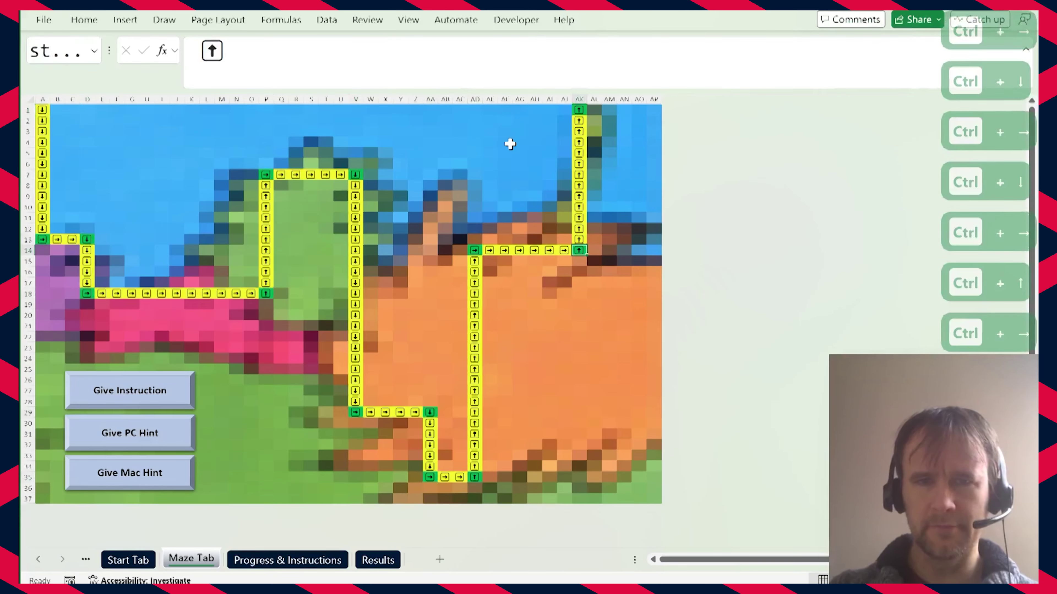
key(ctrl+Up)
On the Last Tab, follow the arrows to the green cell L15 and enter =SUM(L16:R20).
key(ctrl+Page_Down)
key(ctrl+Right)
key(ctrl+Down)
text(=sum)
key(Tab)
key(Down)
key(ctrl+shift+Down)
key(ctrl+shift+Right)
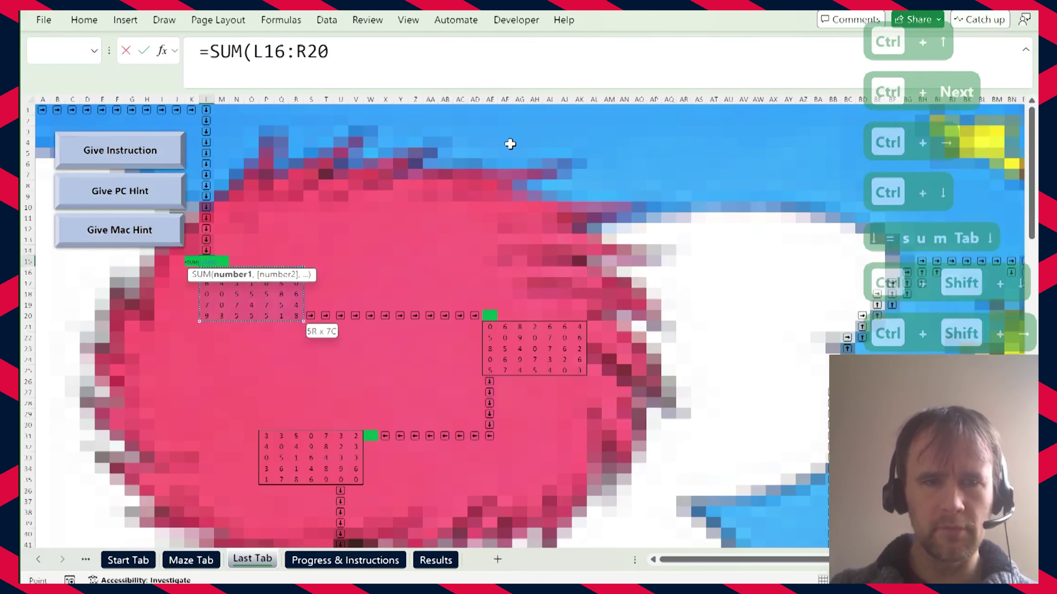
key(ctrl+Return)
Follow the arrows to AE20 and replace every 0 with 2 in the number block AE21:AK25.
key(ctrl+Down)
key(ctrl+Right)
key(Right)
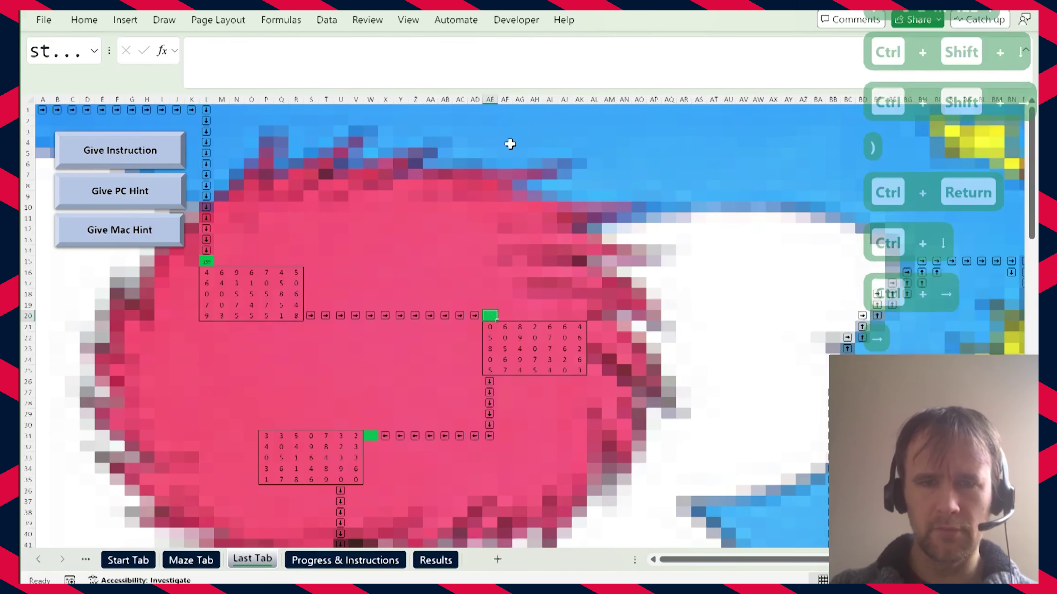
key(ctrl+shift+Down)
key(ctrl+shift+Right)
key(ctrl+f)
text(0)
key(alt+p)
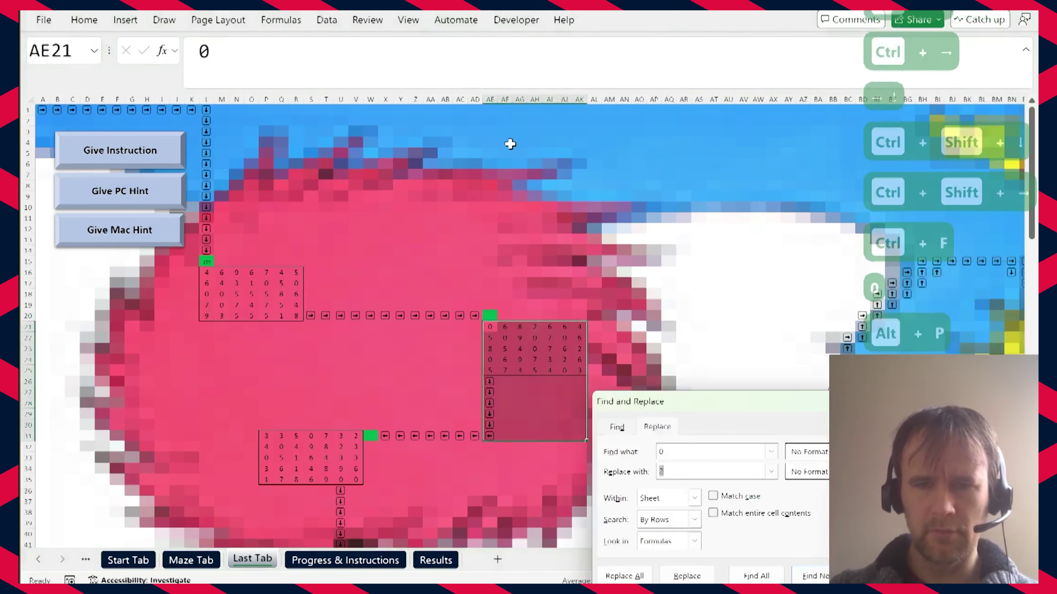
key(alt+a)
key(Escape)
key(Escape)
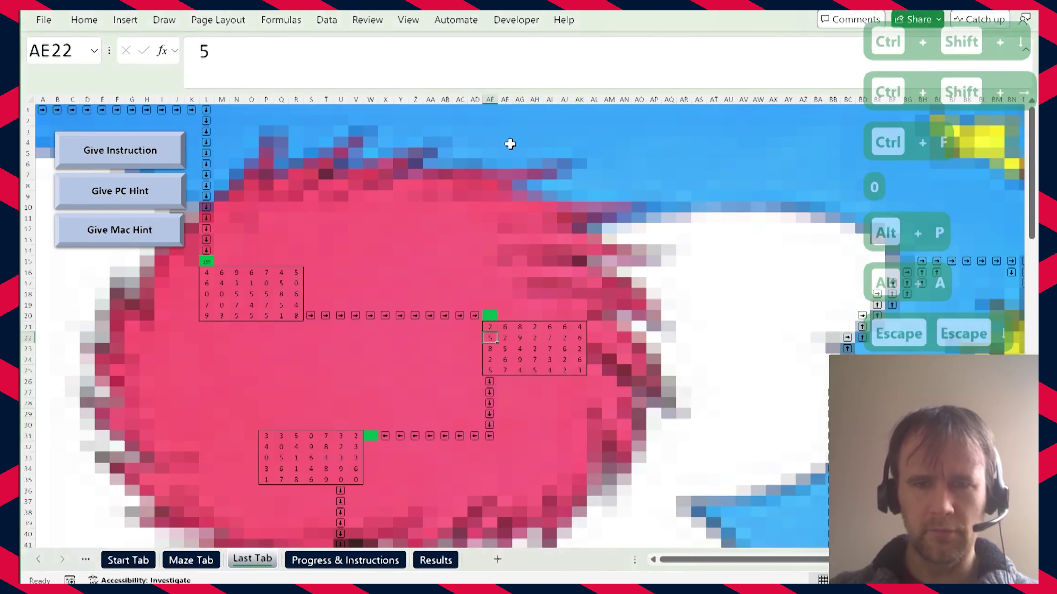
Enter =SUM(AE21:AK25) in the green cell AE20 above the block.
key(Up)
text(=sum)
key(Tab)
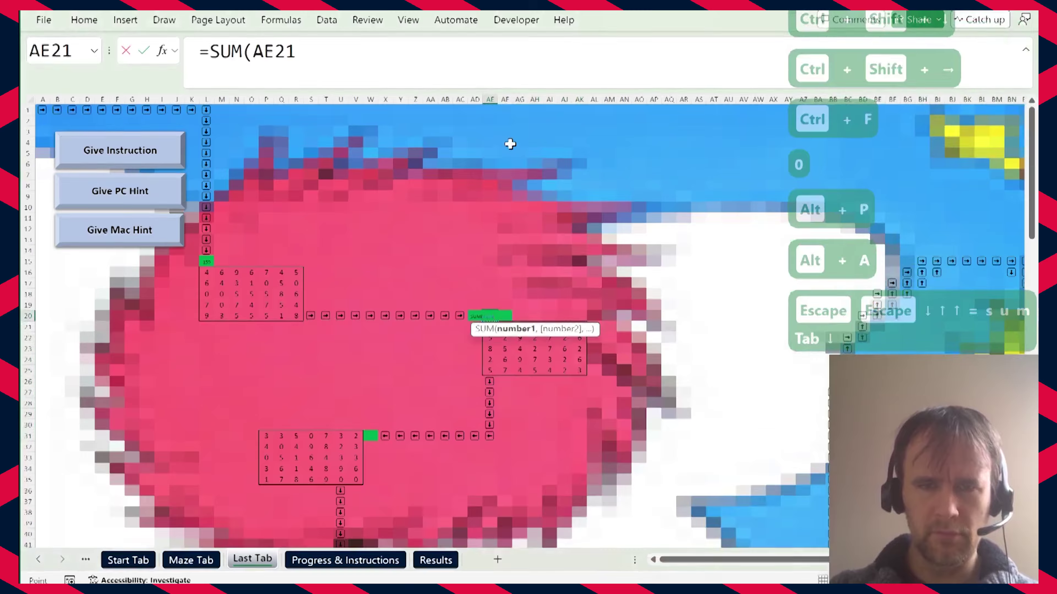
key(ctrl+shift+Right)
key(shift+Down)
key(shift+Down)
key(shift+Down)
key(shift+Down)
text())
key(ctrl+Return)
Follow the arrows to the green cell W31 and enter =SUM(V31:V35,P31:P35).
key(ctrl+Down)
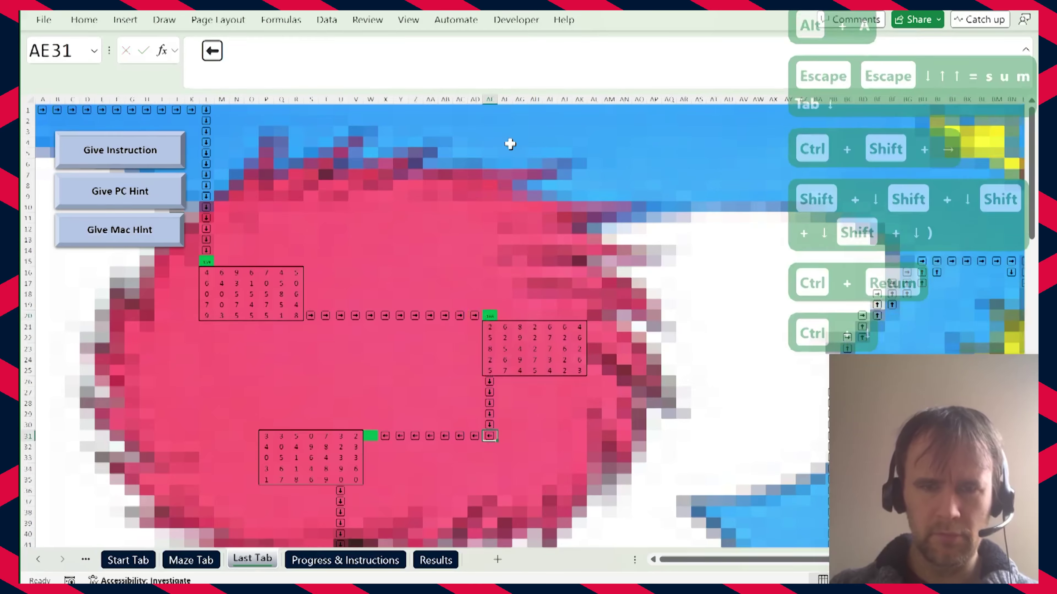
key(ctrl+Left)
key(Left)
text(=sum)
key(Tab)
key(Left)
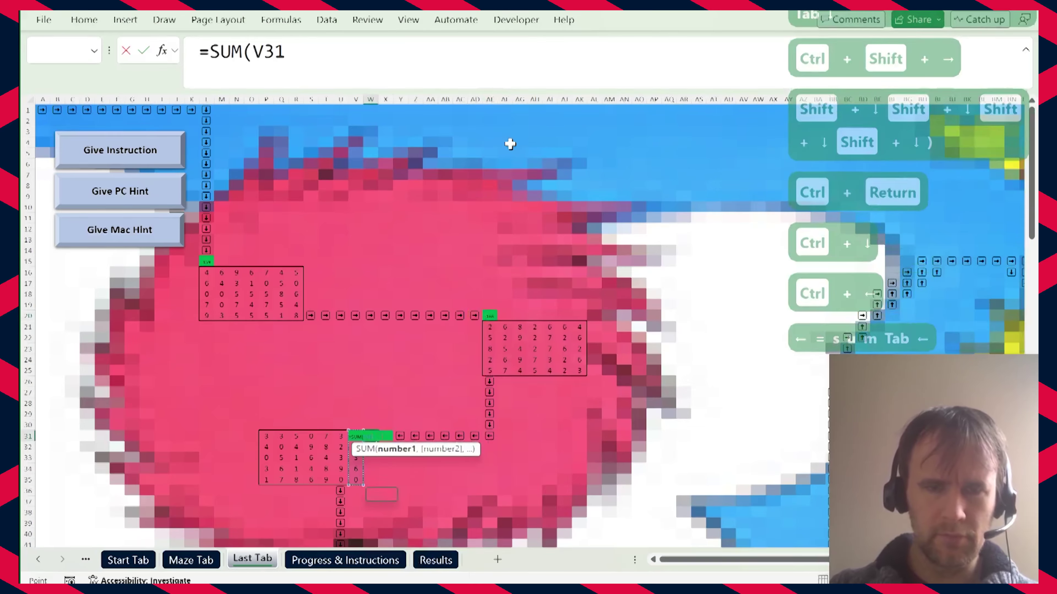
key(ctrl+shift+Down)
text(,)
key(ctrl+Left)
key(ctrl+Left)
key(ctrl+shift+Down)
text())
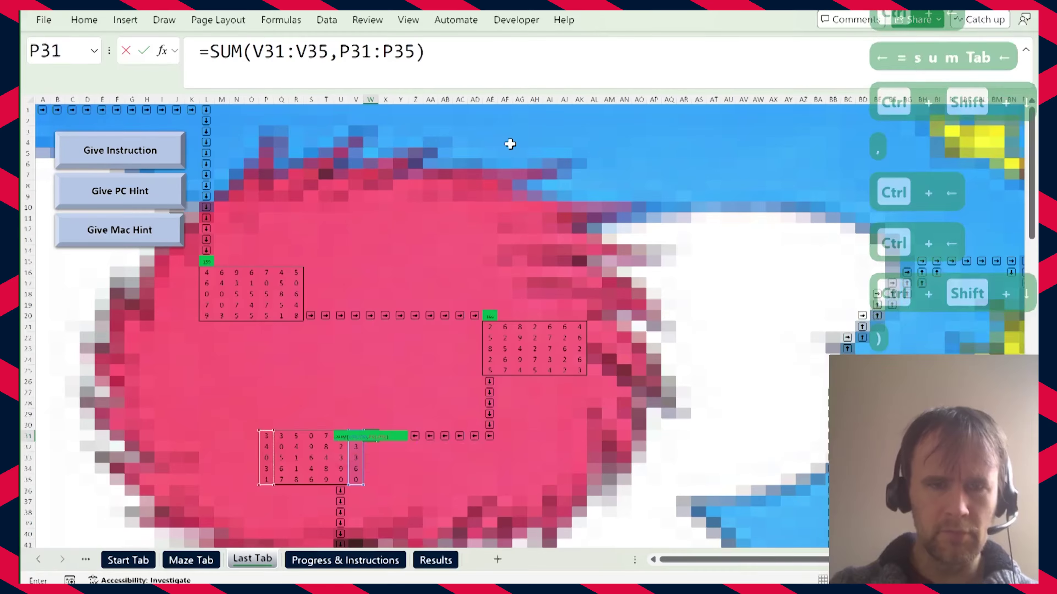
key(ctrl+Return)
Follow the arrows from the P31:V35 block through U81, S108 and Q129 to the green cell AM129.
key(Left)
key(Left)
key(ctrl+Down)
key(ctrl+Left)
key(ctrl+Down)
key(ctrl+Left)
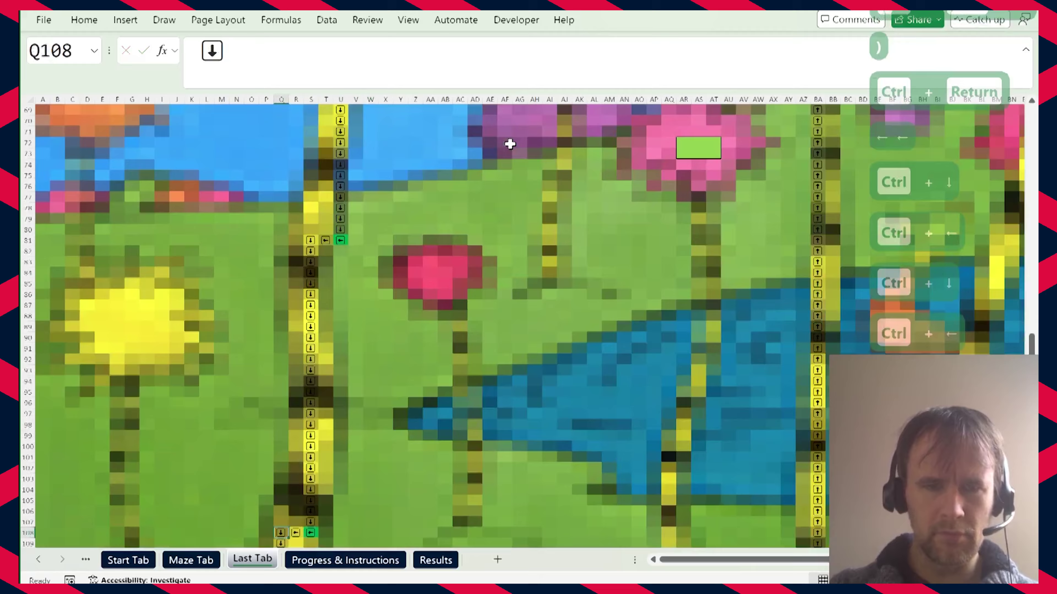
key(ctrl+Down)
key(ctrl+Right)
key(Right)
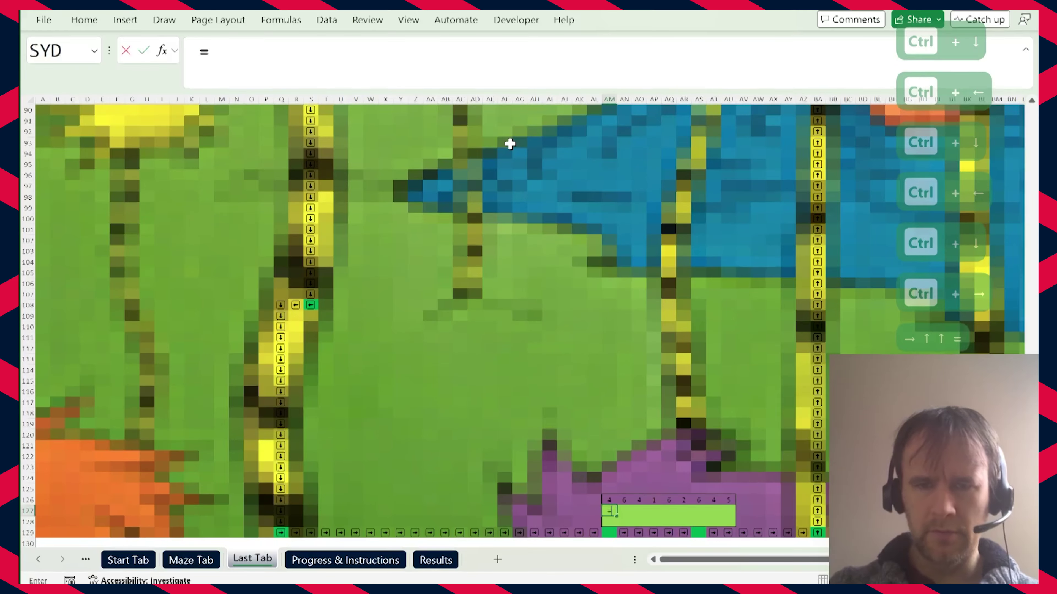
Fill the light green row 127 from AM127 with the values of AM126:AU126 plus 1.
key(ctrl+shift+Right)
text(+1)
key(Return)
Enter =AM127#/AM126:AU126 in AM128 to fill the second light green row.
text(=)
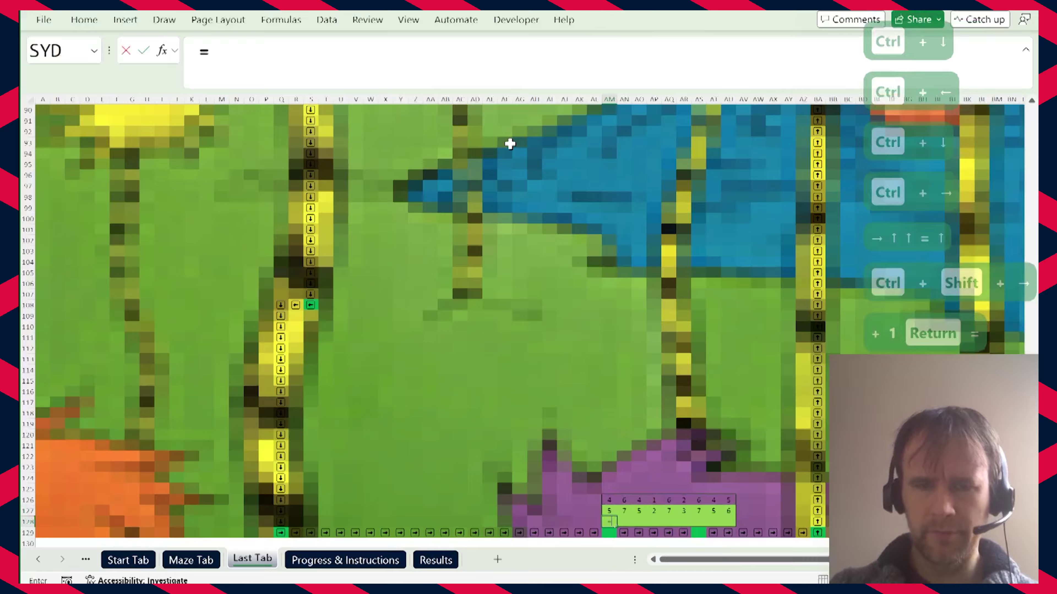
key(Up)
key(ctrl+shift+Right)
text(/)
key(ctrl+shift+Right)
key(ctrl+Return)
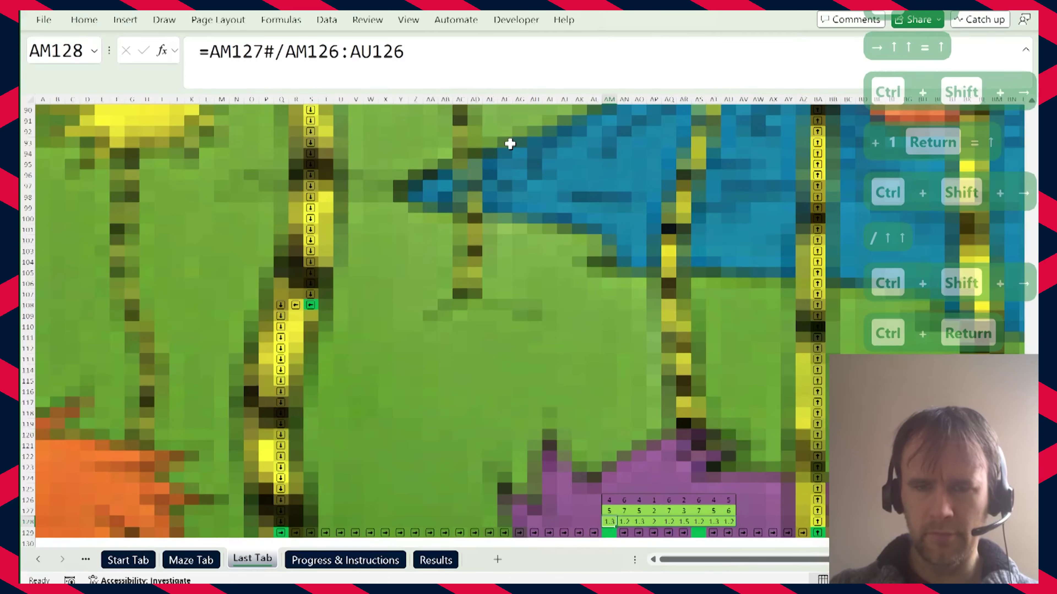
Enter a SUM of the three-row block AM126:AU128 in the green cell AM129.
key(Down)
text(=sum)
key(Tab)
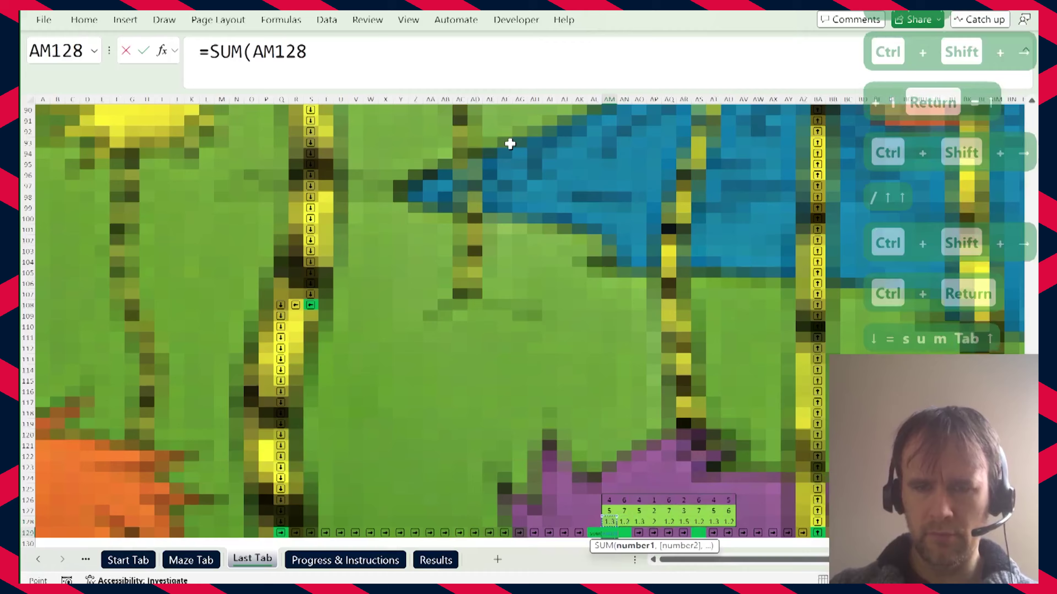
key(ctrl+shift+Up)
key(ctrl+shift+Right)
key(ctrl+Return)
Copy AS127:AU128 and paste it as values into the light green block starting at AR72.
key(ctrl+Right)
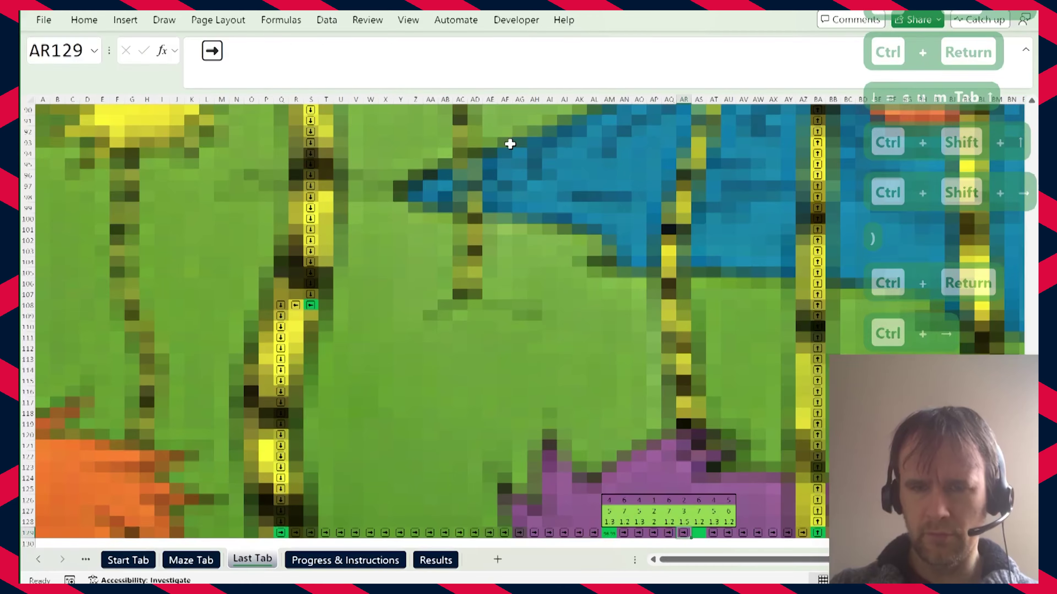
key(Up)
key(Right)
key(shift+Up)
key(shift+Right)
key(shift+Right)
key(ctrl+c)
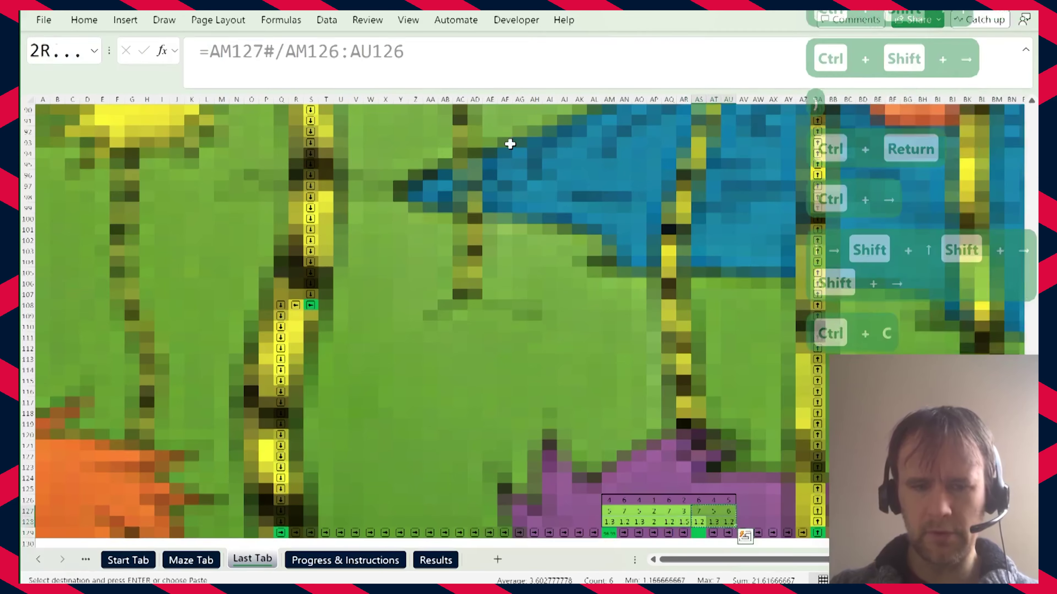
key(ctrl+g)
text(ar72)
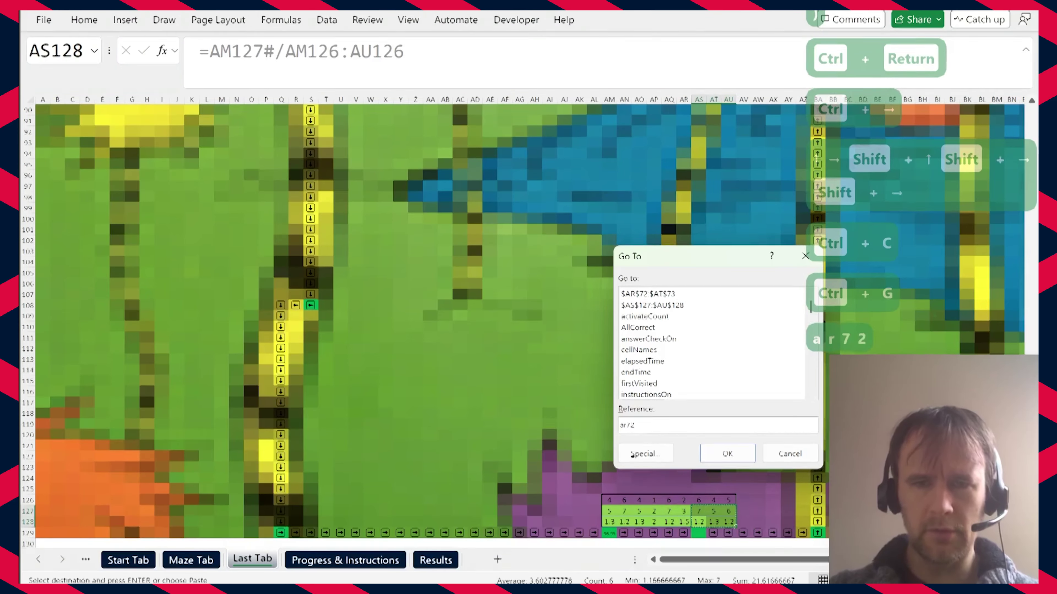
key(Return)
key(ctrl+shift+v)
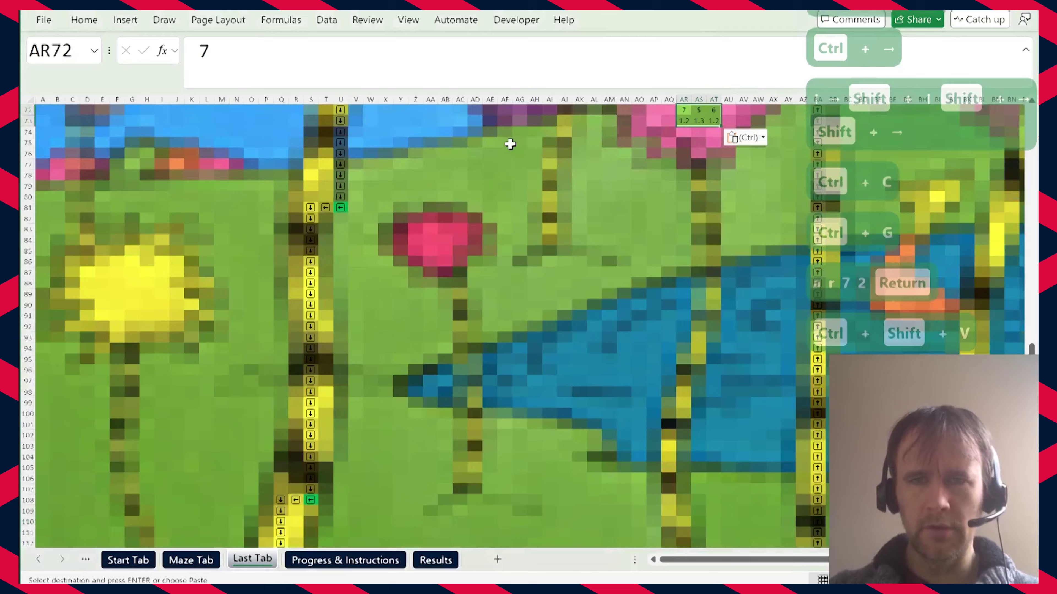
Return to the green cell AS129 and enter a SUM of the pasted values in AR72:AT73.
key(ctrl+g)
key(Return)
key(Down)
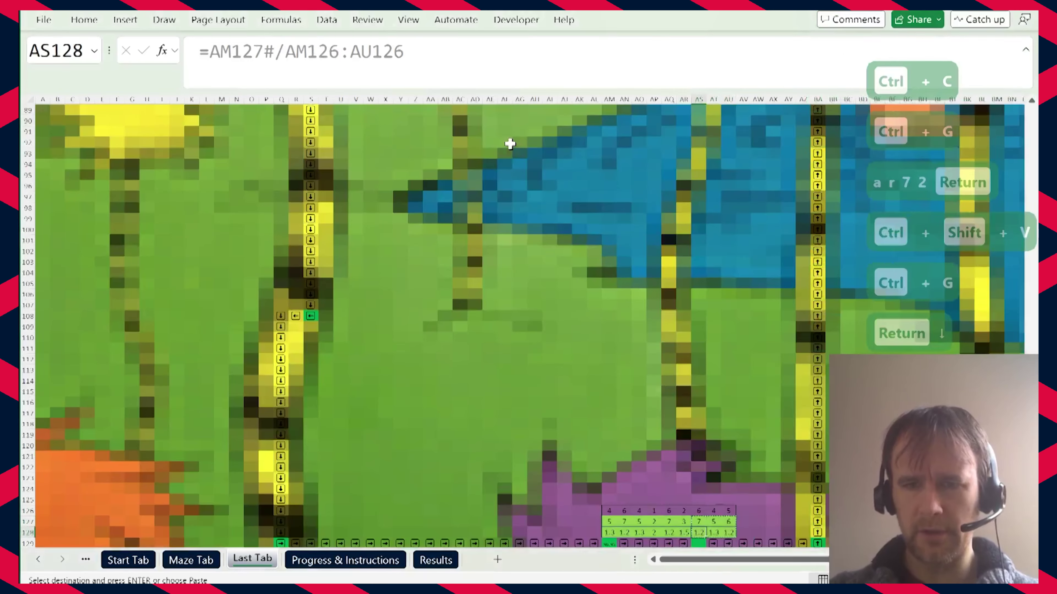
key(Down)
text(=sum)
key(Tab)
key(ctrl+Up)
key(ctrl+Up)
key(ctrl+Up)
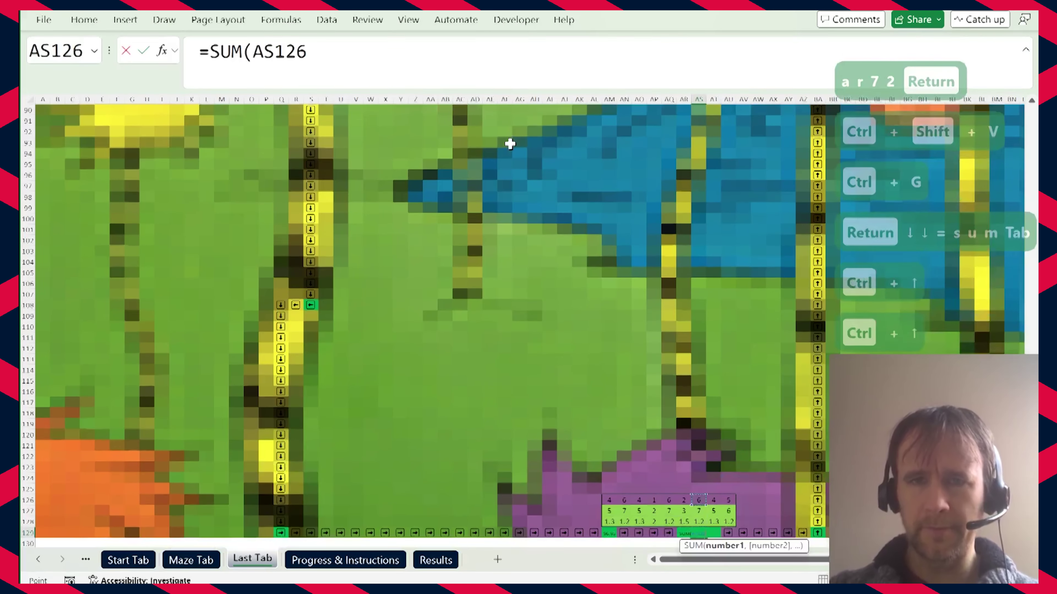
key(ctrl+Left)
key(ctrl+shift+Right)
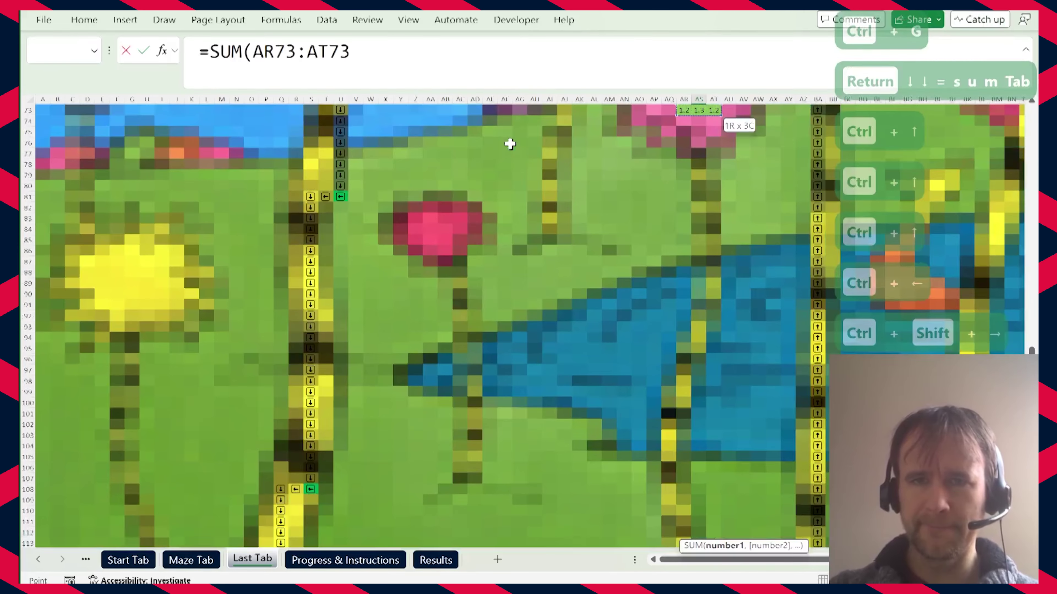
key(ctrl+shift+Up)
text())
key(ctrl+Return)
Follow the arrows through BA129 up to the green cell BA57.
key(ctrl+Right)
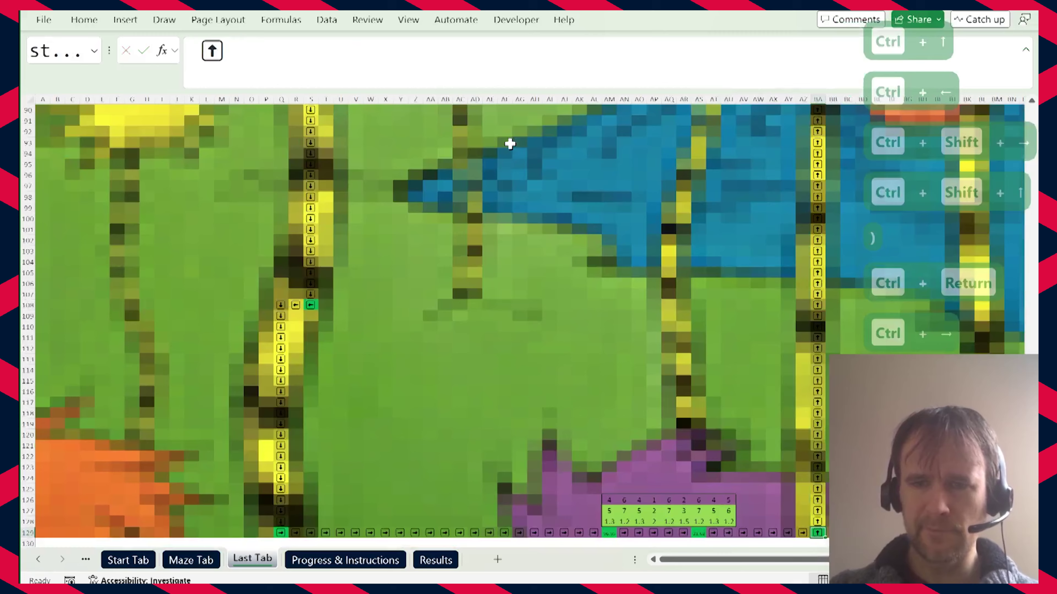
key(ctrl+Up)
key(Up)
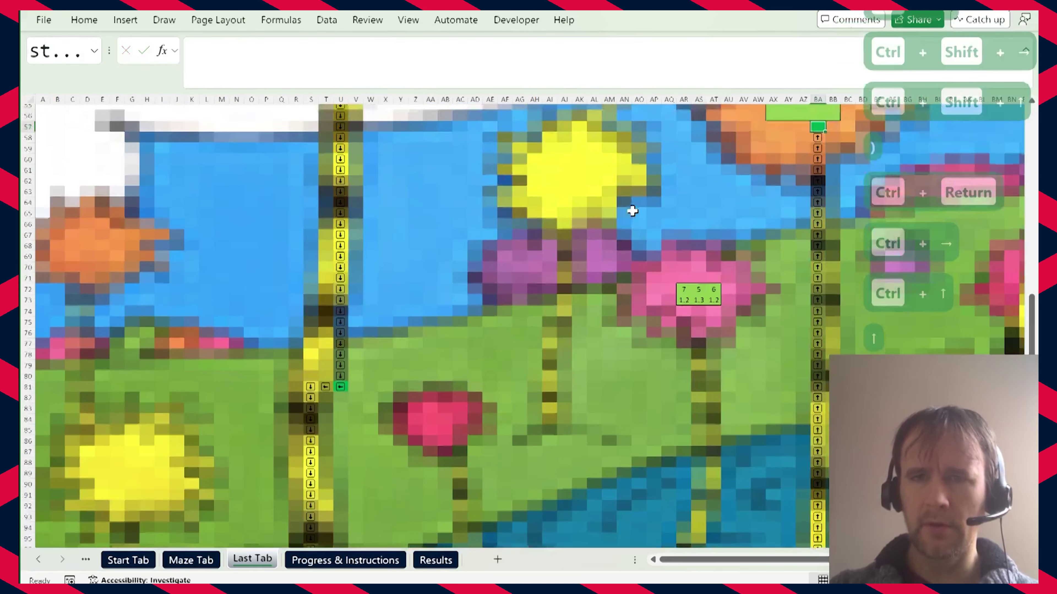
Enter =SEQUENCE(6,5) in AX51 to fill the light green block above BA57.
scroll(458, 304, right, 1)
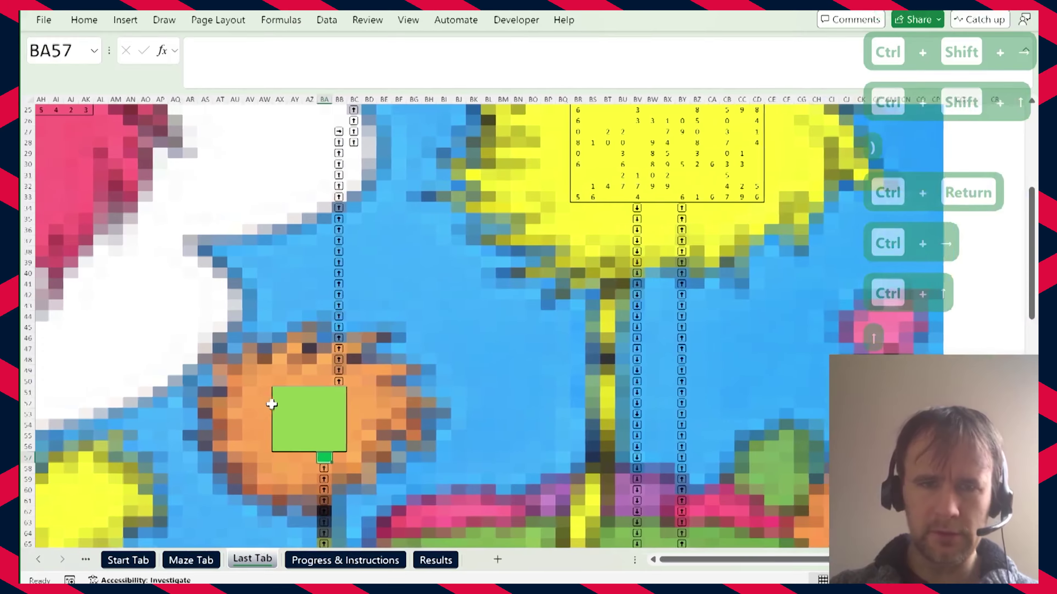
text(=seq)
key(Tab)
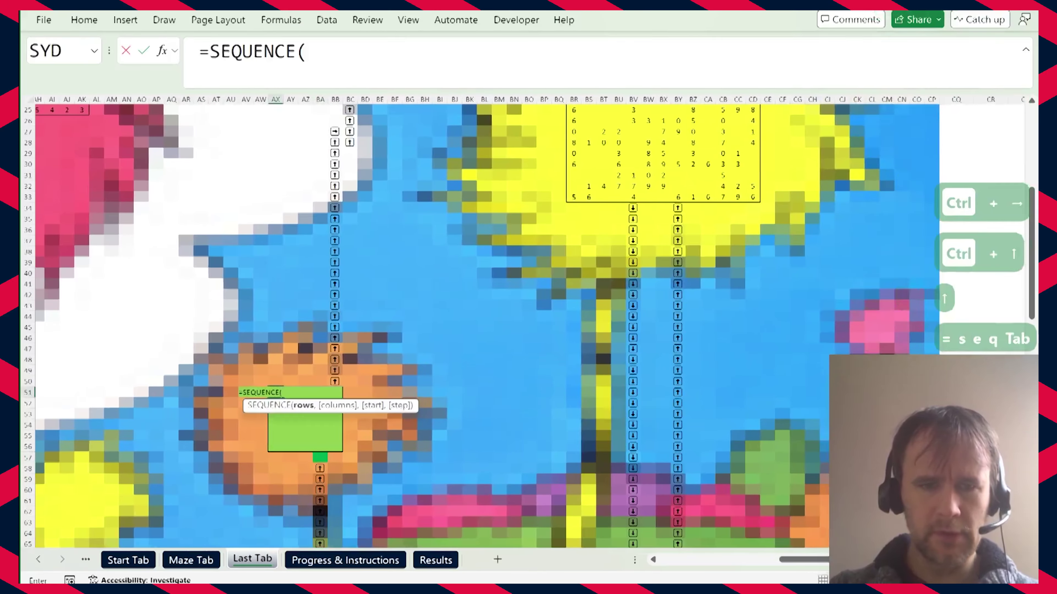
text(6,5))
key(ctrl+Return)
Enter =SUM(AX51#) in the green cell BA57 below the sequence block.
key(Right)
key(Right)
key(Right)
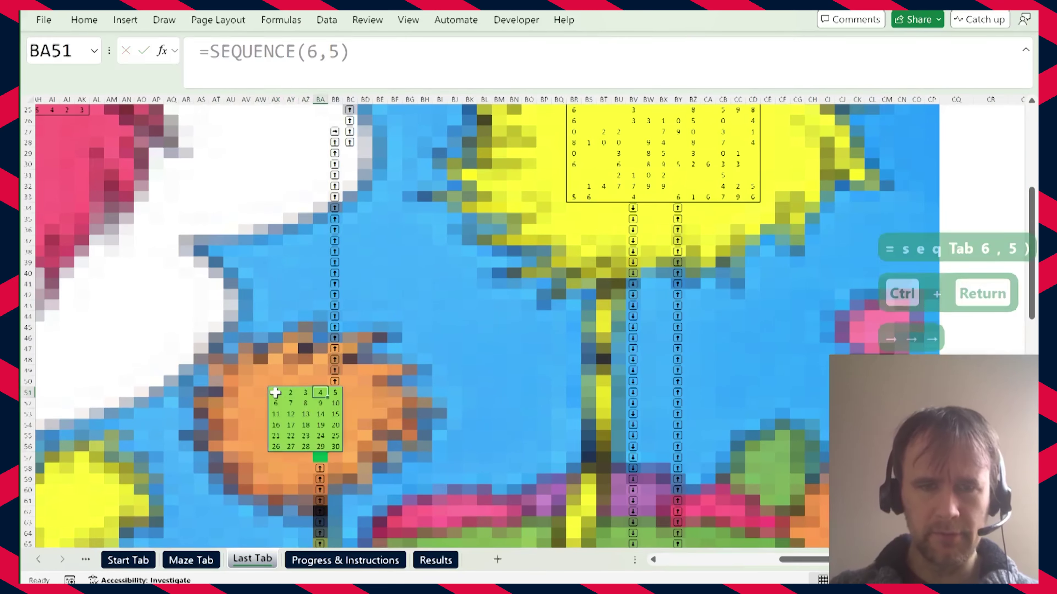
key(ctrl+Down)
key(Down)
text(=sum)
key(Tab)
key(Up)
key(ctrl+Up)
key(ctrl+Left)
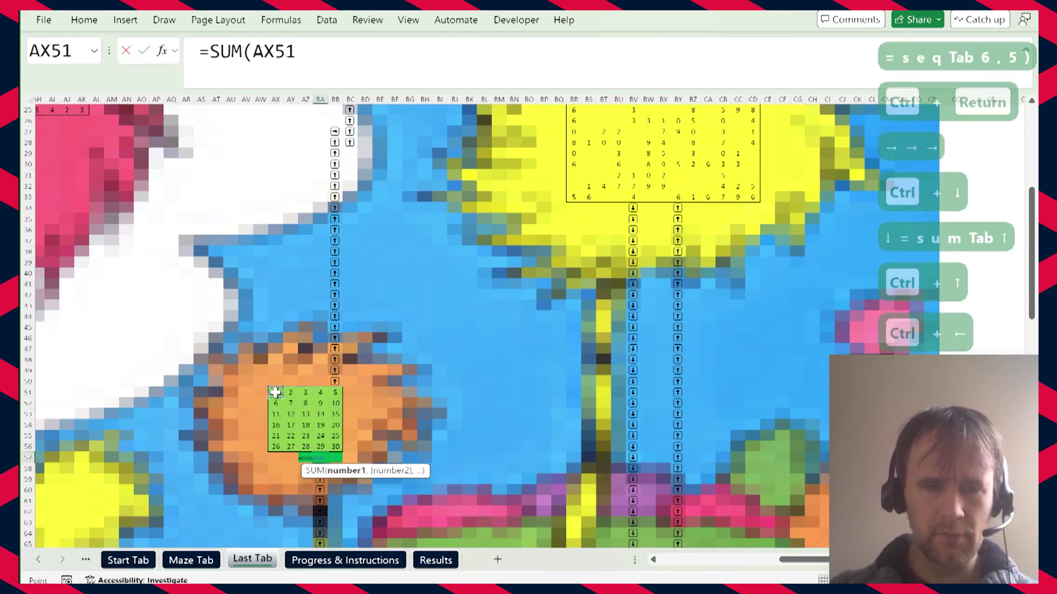
text(#))
key(ctrl+Return)
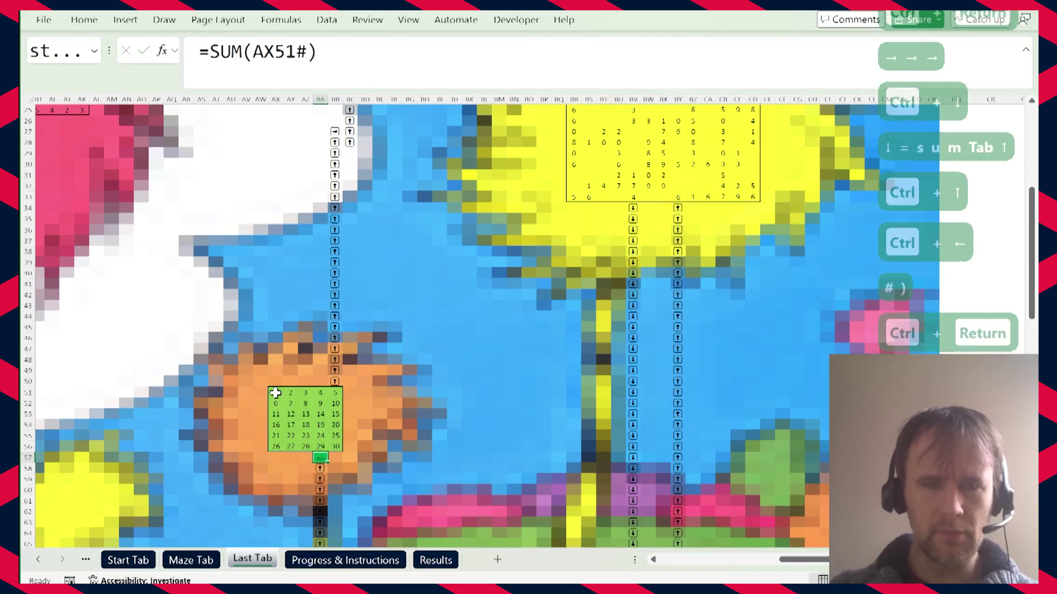
Follow the stepped arrow path from BA57 to the green cell BR22 above the large number block.
key(ctrl+Up)
key(Right)
key(ctrl+Up)
key(ctrl+Right)
key(ctrl+Up)
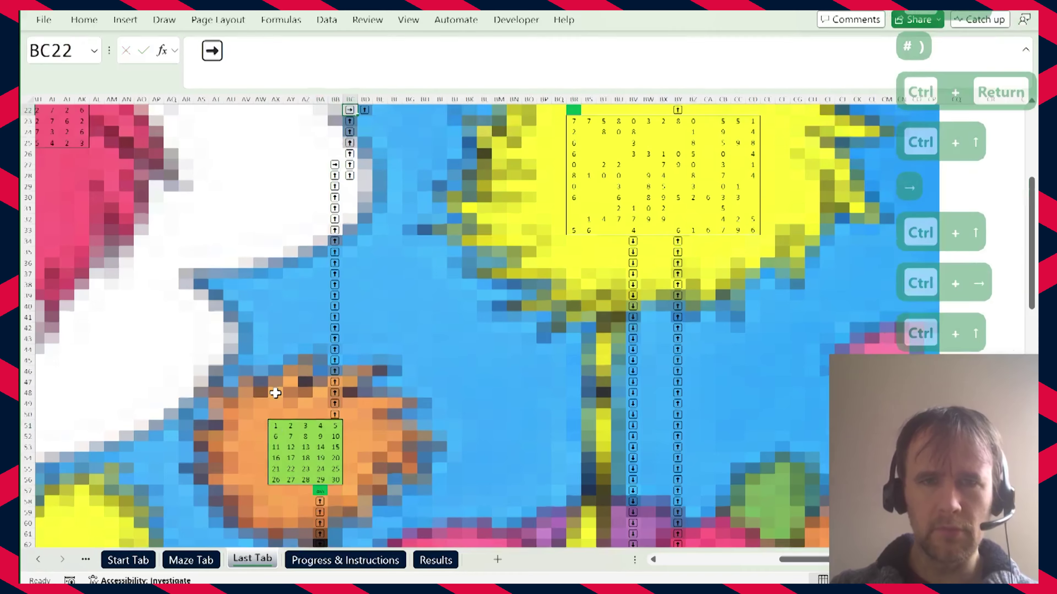
key(ctrl+Right)
key(ctrl+Up)
key(ctrl+Right)
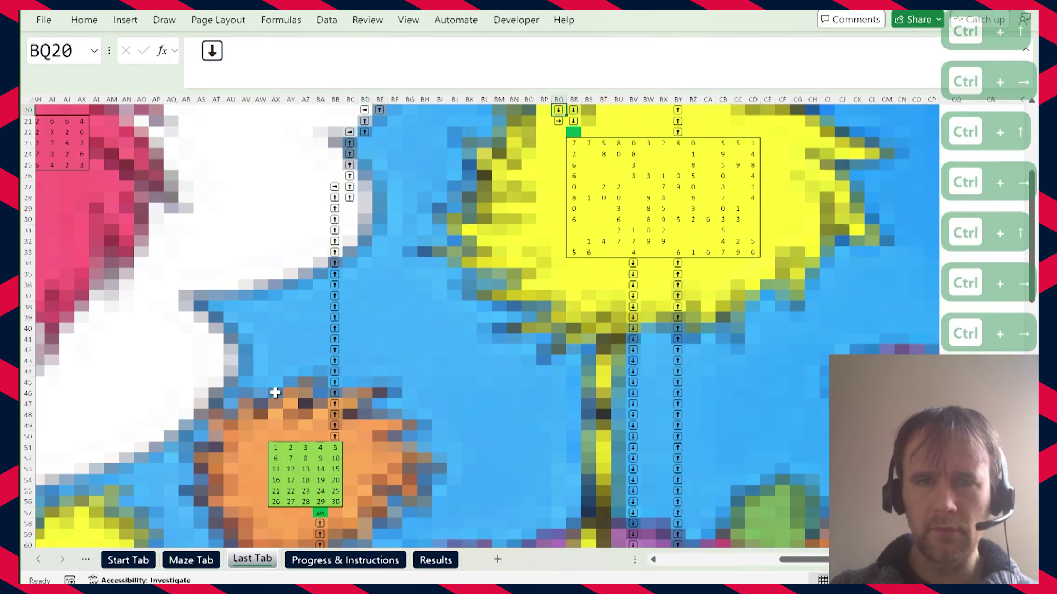
key(Down)
key(Right)
Enter =COUNTBLANK(BR23:CD33) in the green cell BR22 above the large number block.
text(=countb)
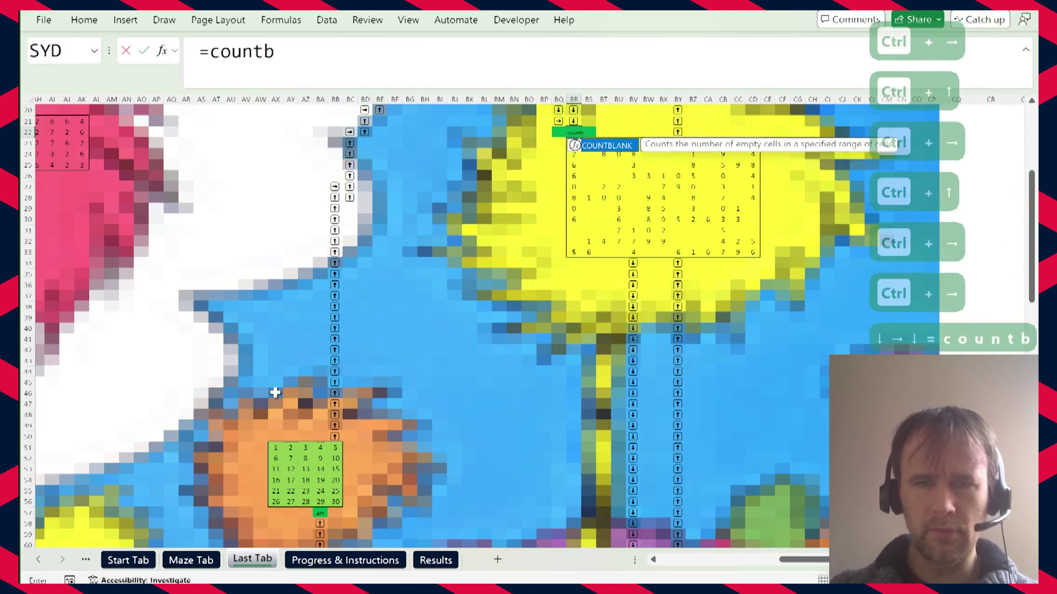
key(Tab)
key(Down)
key(ctrl+shift+Down)
key(ctrl+shift+Down)
key(ctrl+shift+Right)
key(ctrl+shift+Right)
key(ctrl+shift+Right)
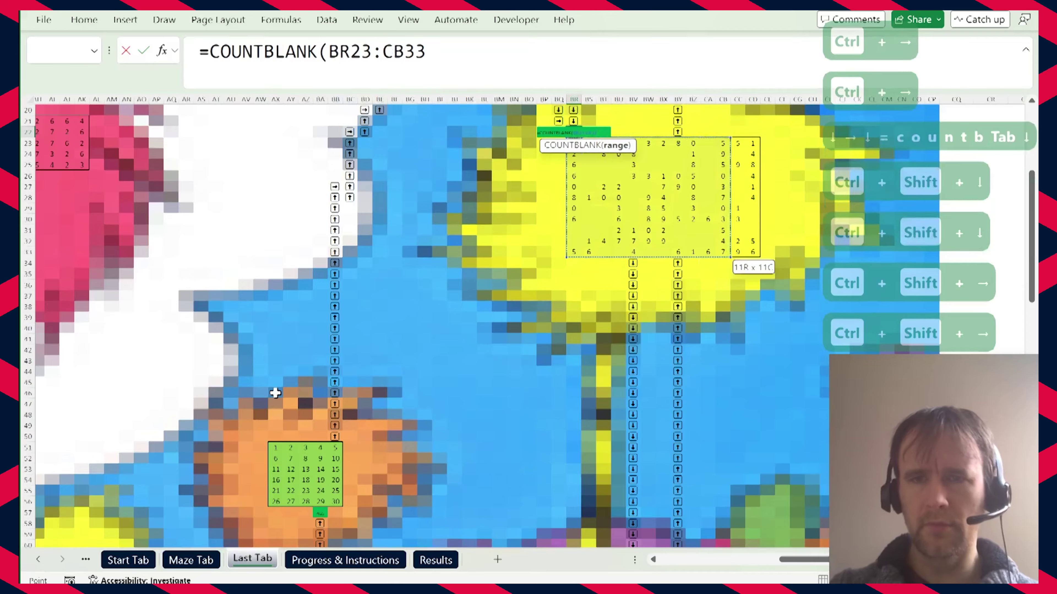
text())
key(ctrl+Return)
Go through the yellow flower's number block and follow the arrows down column BV to the green cell BV92.
key(Down)
key(Right)
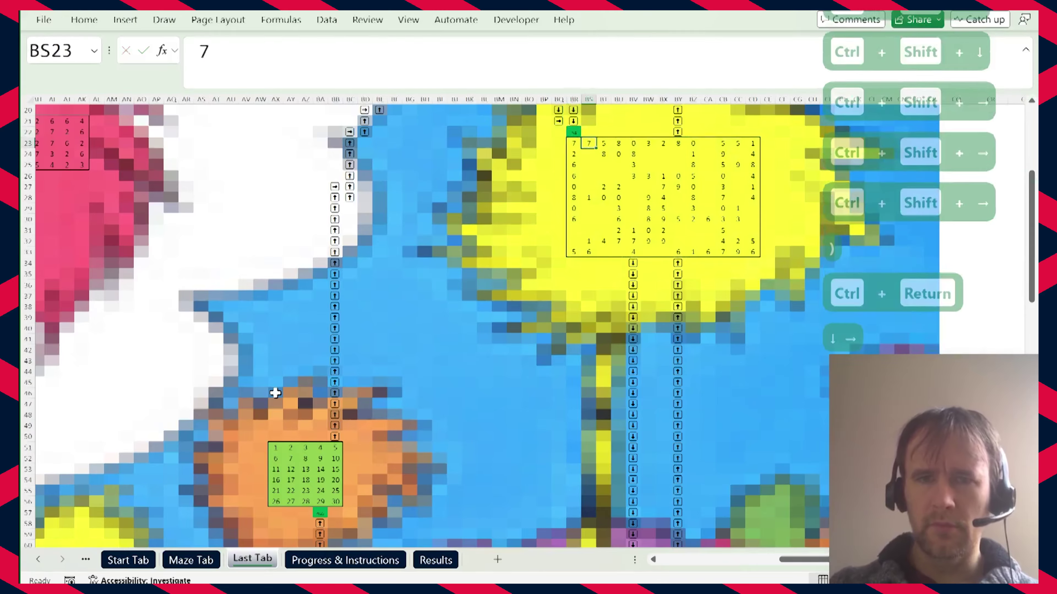
key(ctrl+Down)
key(ctrl+Down)
key(ctrl+Down)
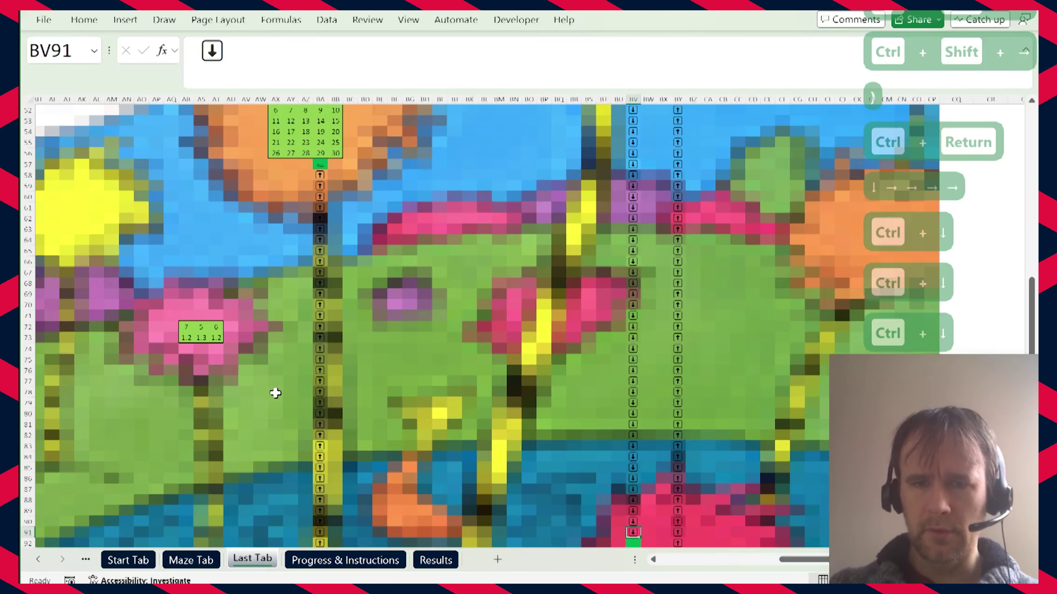
key(Down)
Fill all blank cells in the number block BV93:CA97 with 3.
key(Down)
key(ctrl+shift+Down)
key(ctrl+shift+Down)
key(shift+Down)
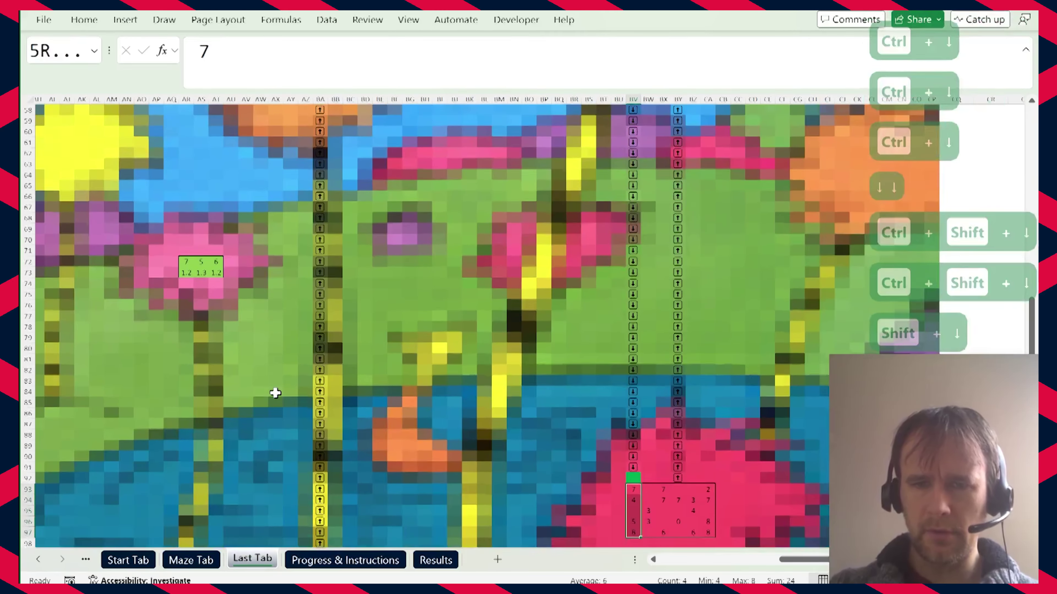
key(shift+Right)
key(shift+Right)
key(shift+Right)
key(shift+Right)
key(shift+Right)
key(ctrl+g)
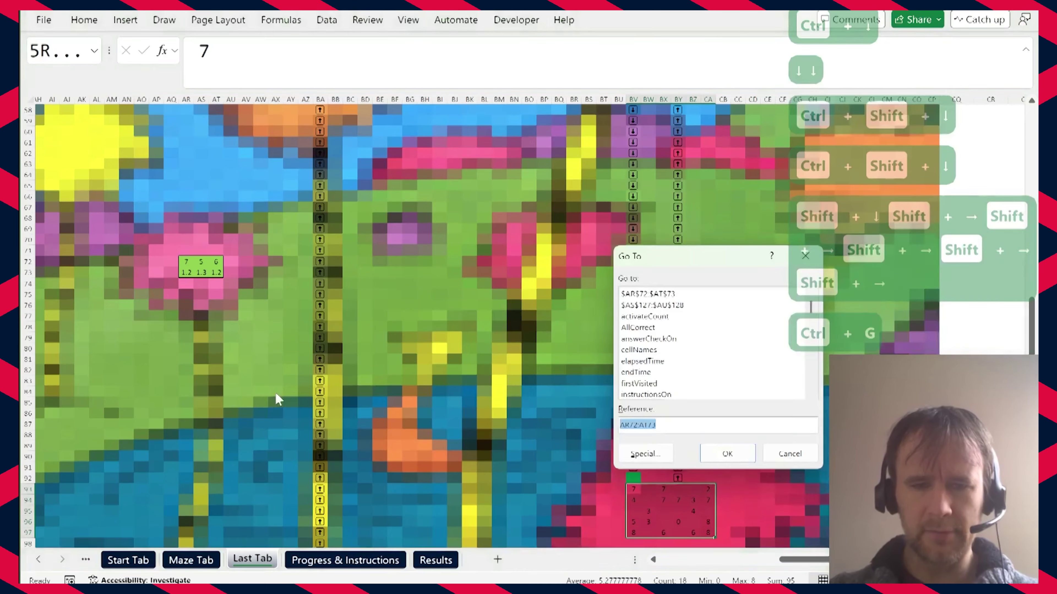
key(alt+s)
key(k)
key(Return)
text(3)
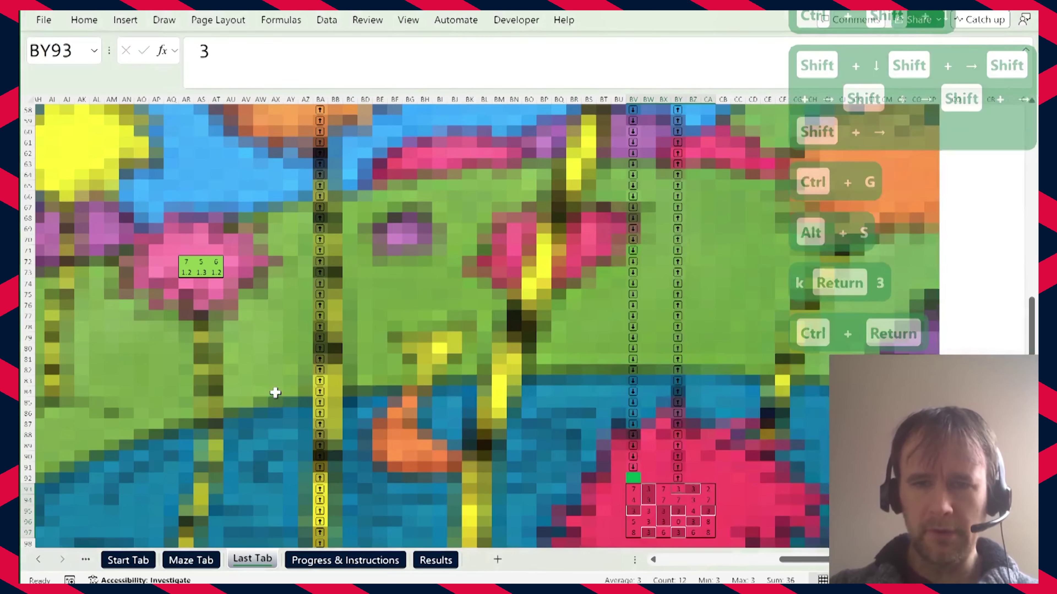
key(ctrl+Return)
Enter =SUM(BV93:CA97) in the green cell BV92 above the filled block.
key(ctrl+Left)
key(Up)
text(=sum)
key(Tab)
key(Down)
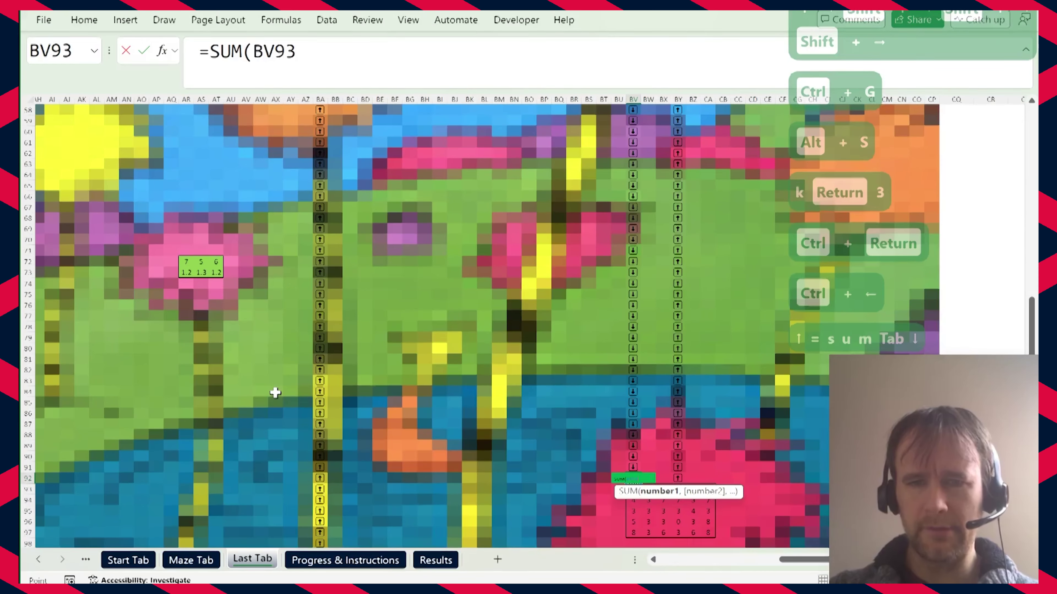
key(ctrl+shift+Down)
key(ctrl+shift+Right)
text())
key(ctrl+Return)
Follow the upward arrows in column BY through the yellow flower's number block to the green cell BY6.
key(ctrl+Right)
key(ctrl+Up)
key(ctrl+Up)
key(ctrl+Up)
key(ctrl+Up)
key(ctrl+Up)
key(ctrl+Up)
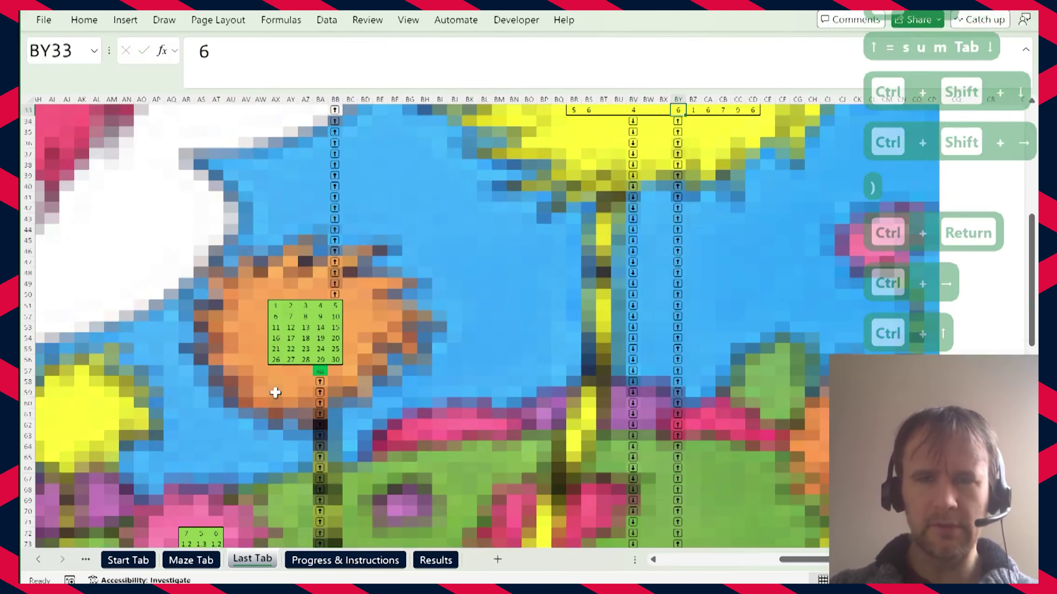
key(Up)
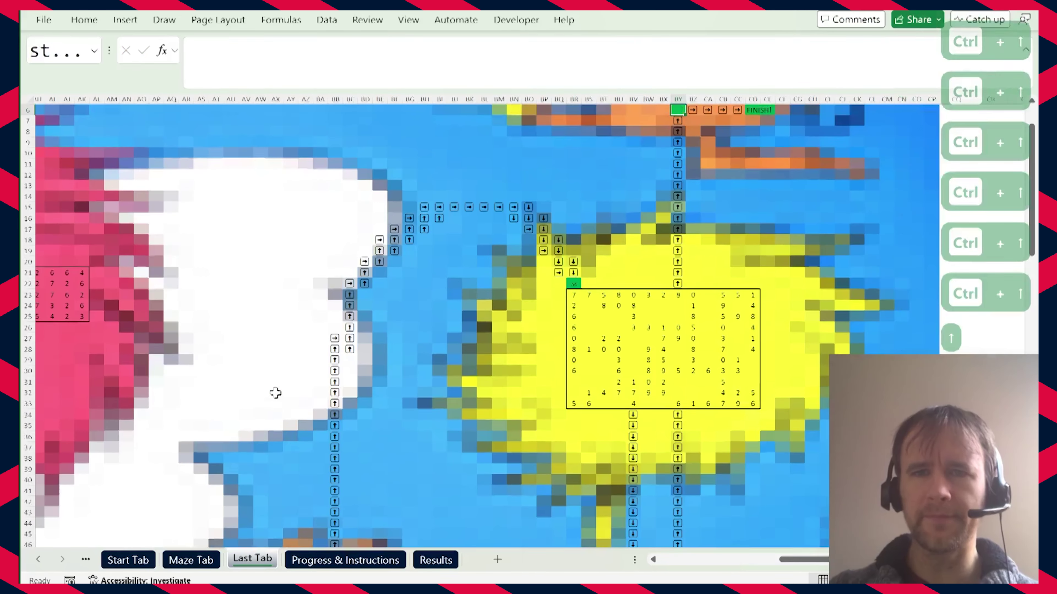
Enter =SUM(BR23:CD33*MOD(BR23:CD33,2)) in the green cell BY6 to sum the odd numbers of the large block.
text(=sum)
key(Tab)
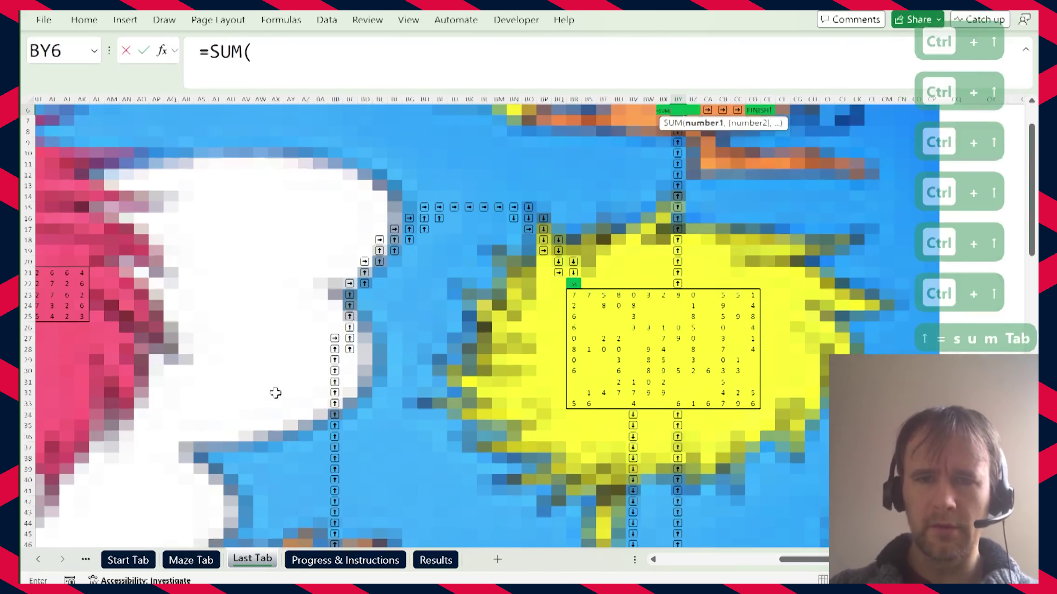
drag(756, 377, 752, 406)
drag(252, 51, 349, 51)
key(ctrl+c)
key(ctrl+v)
text(*mod)
key(Tab)
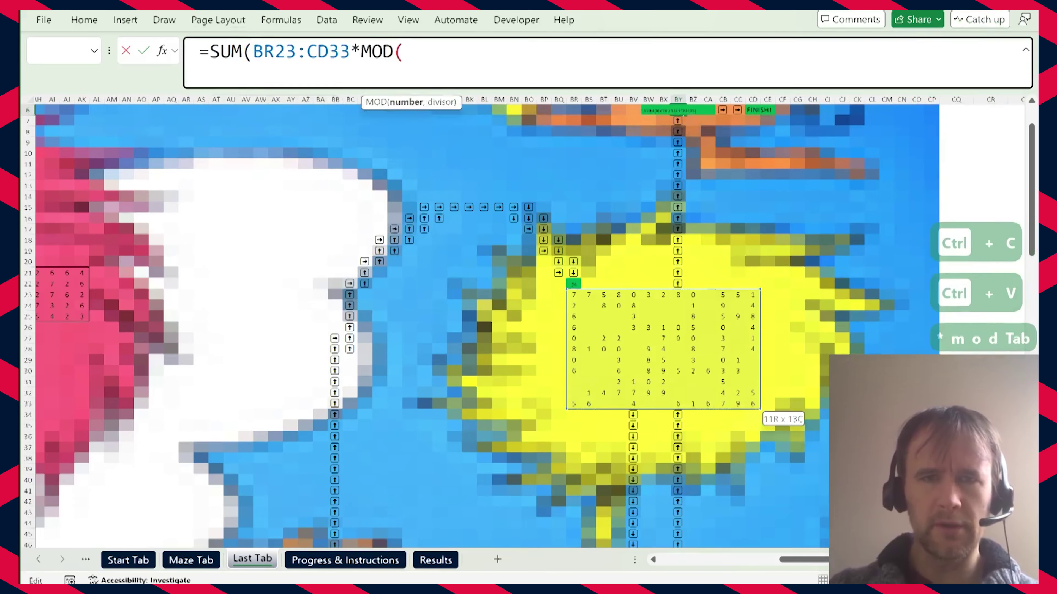
key(ctrl+v)
text(,)
key(ctrl+Return)
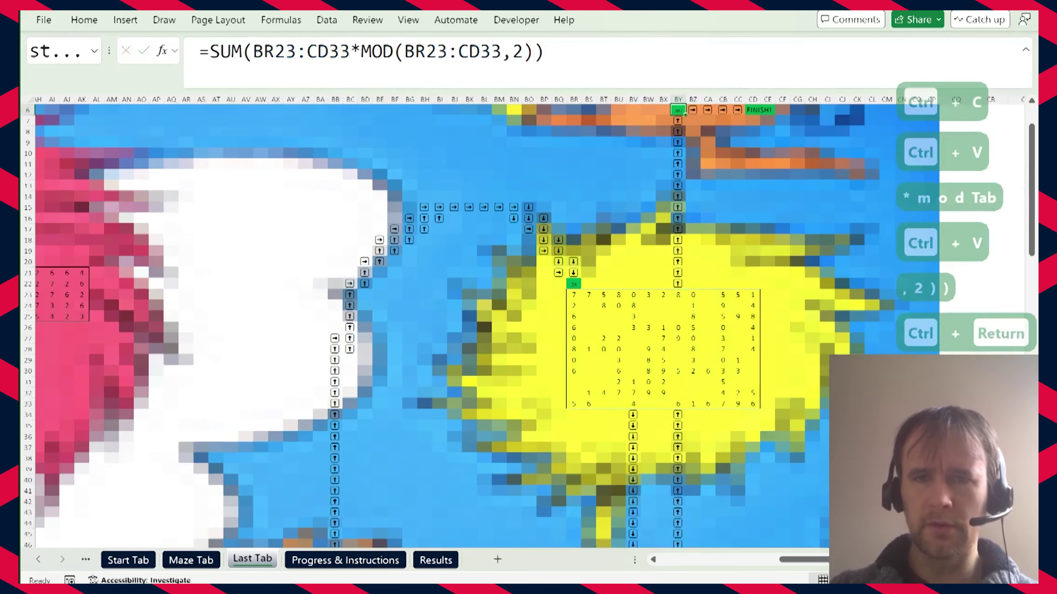
Complete the run by following the arrows from BY6 to the FINISH! cell, and review the recorded results.
key(ctrl+Right)
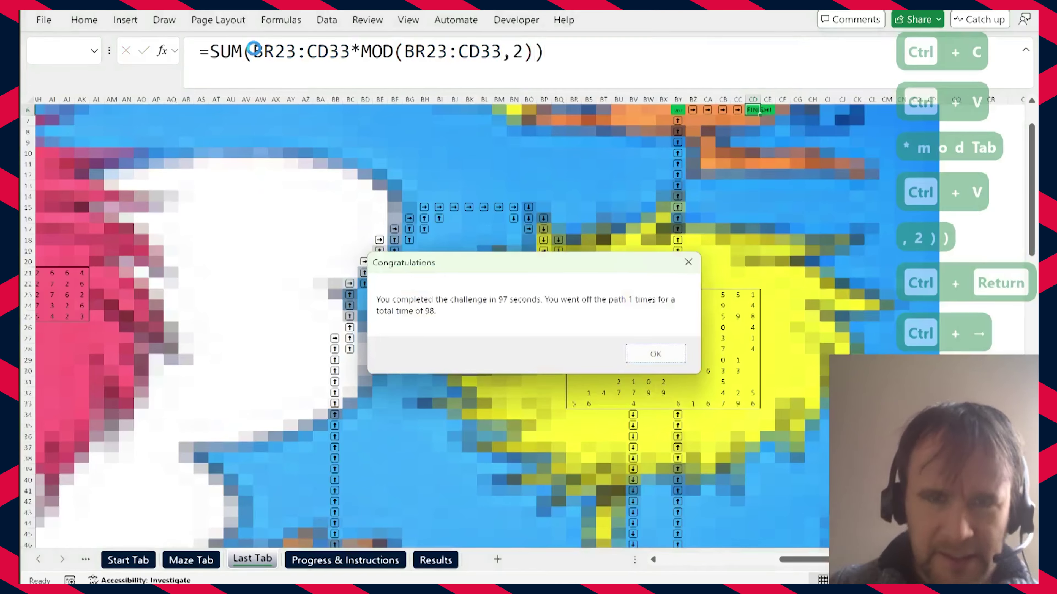
key(Return)
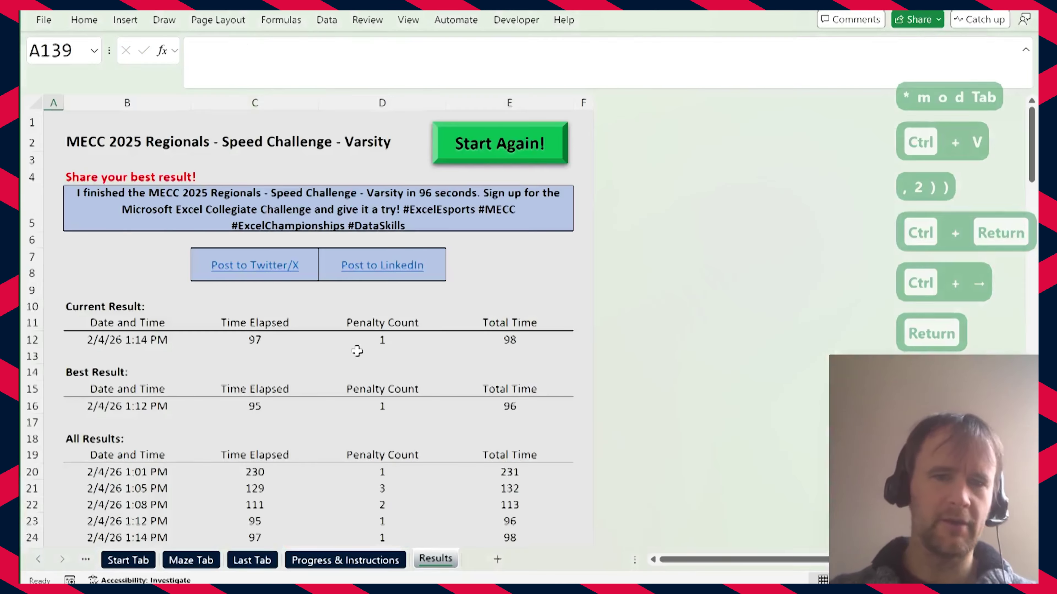
scroll(357, 351, down, 2)
scroll(357, 352, up, 2)
scroll(357, 351, down, 2)
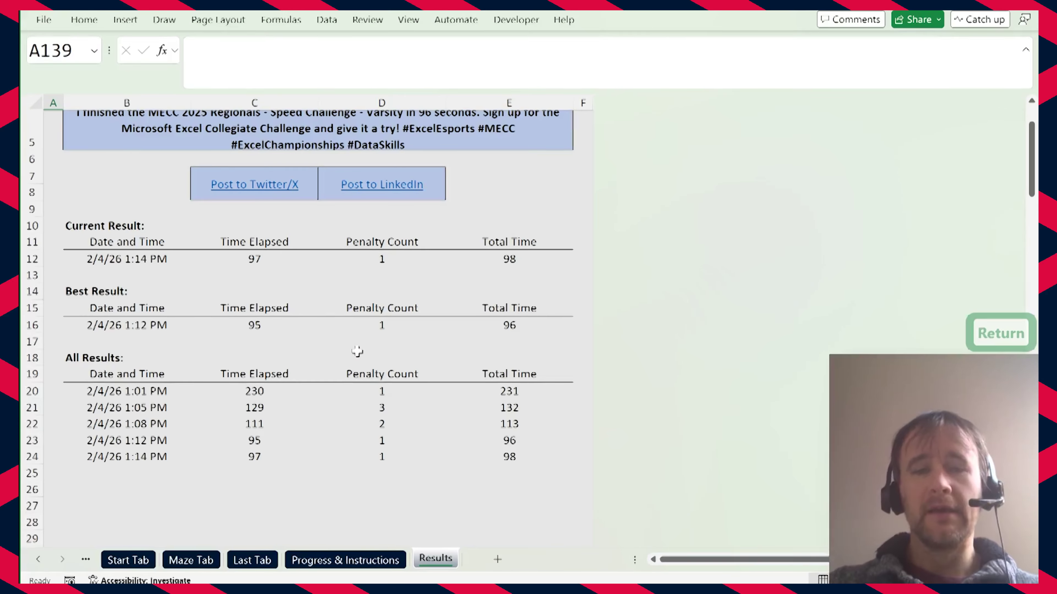